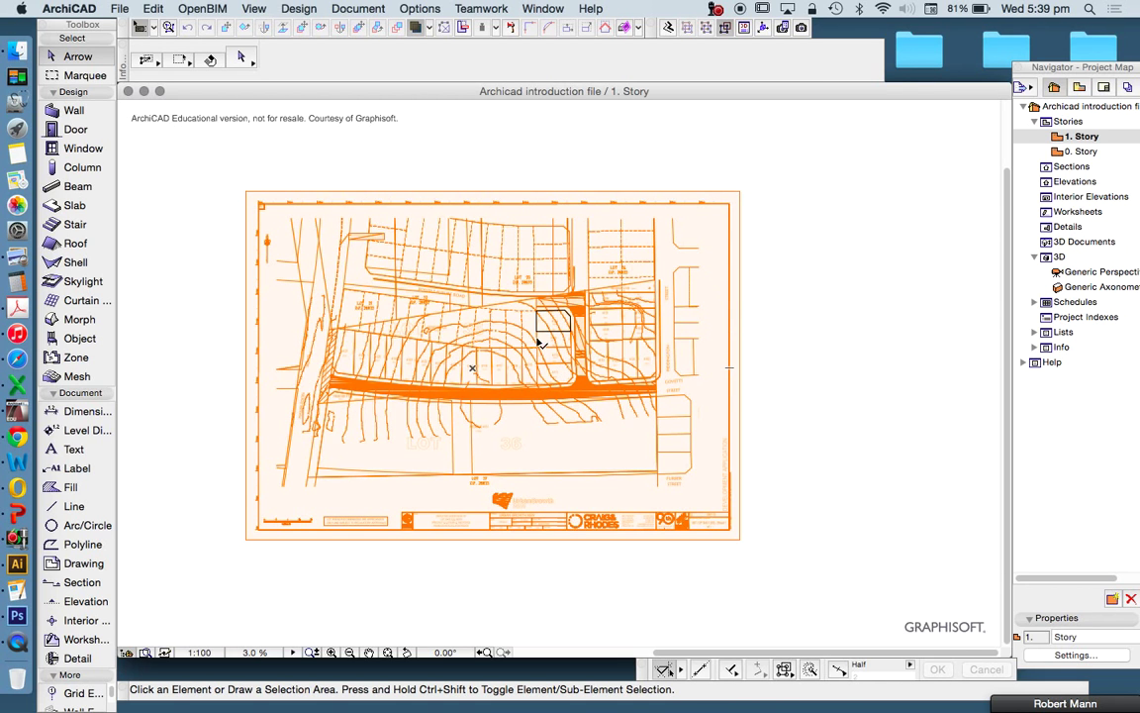
Examine the traced site survey on 1. Story, including the outlined lot 4114
scroll(536, 322, up, 3)
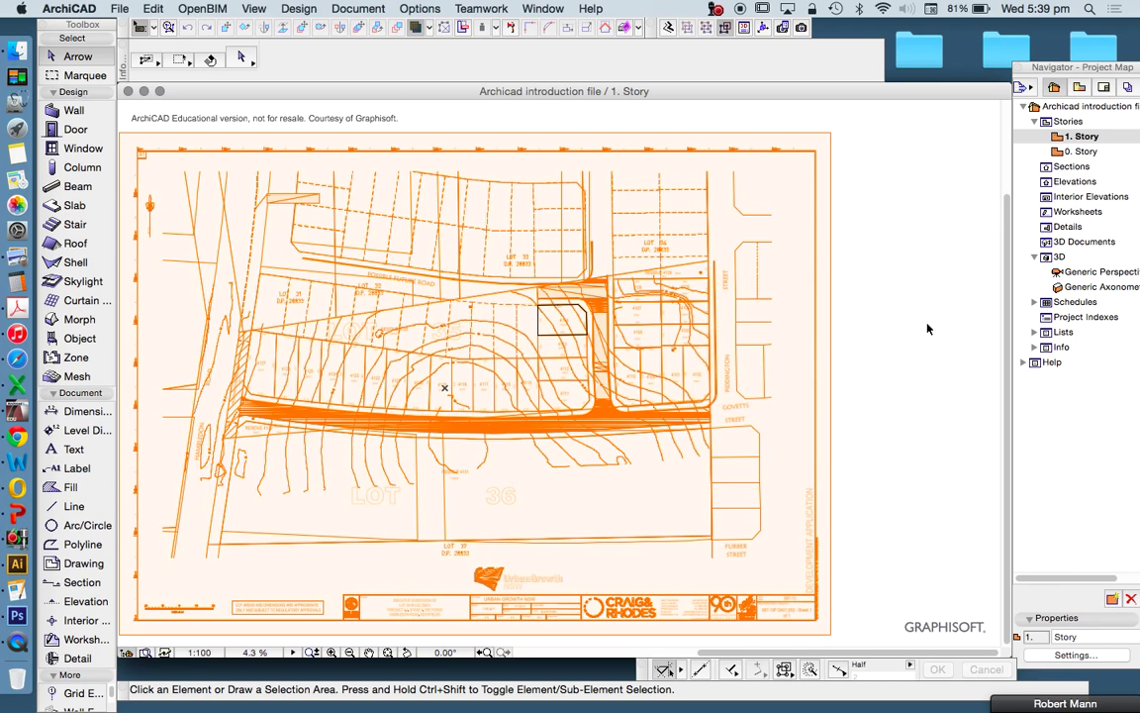
scroll(920, 325, down, 1)
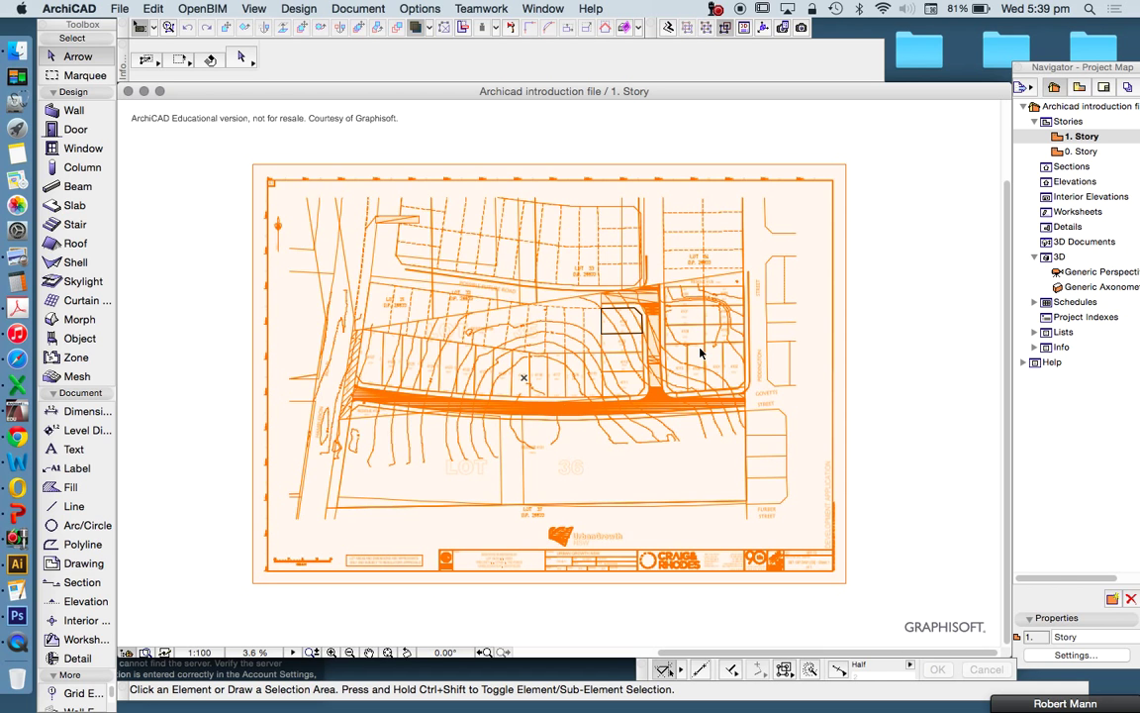
scroll(667, 325, up, 5)
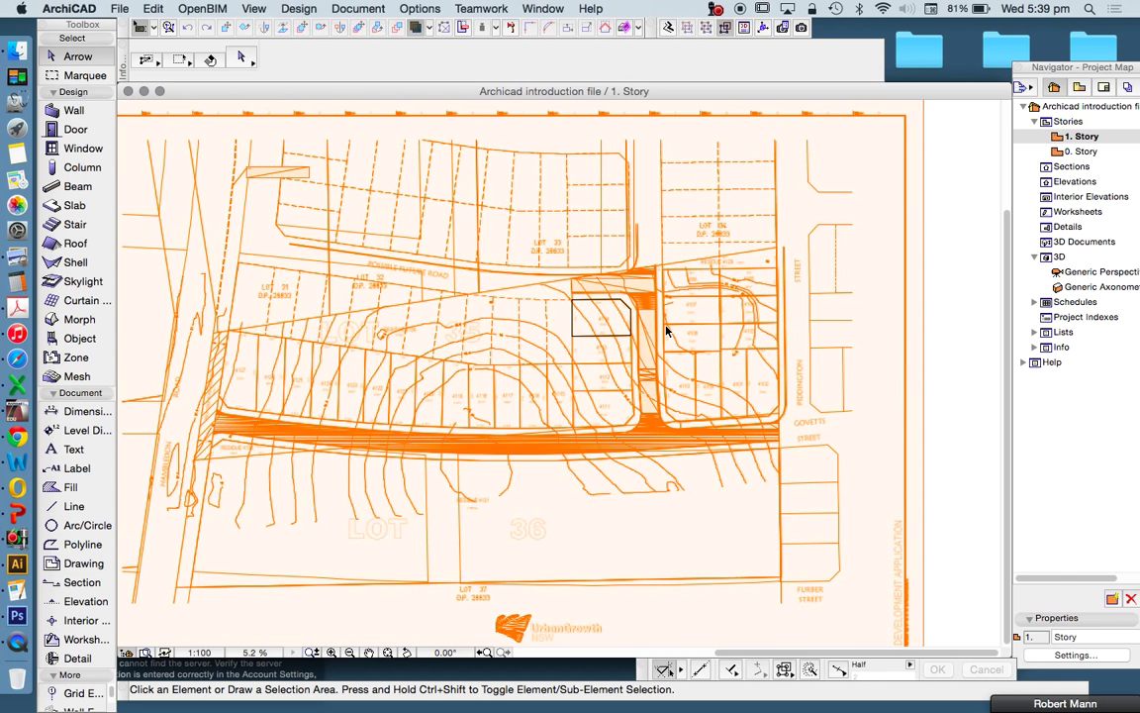
scroll(639, 323, up, 3)
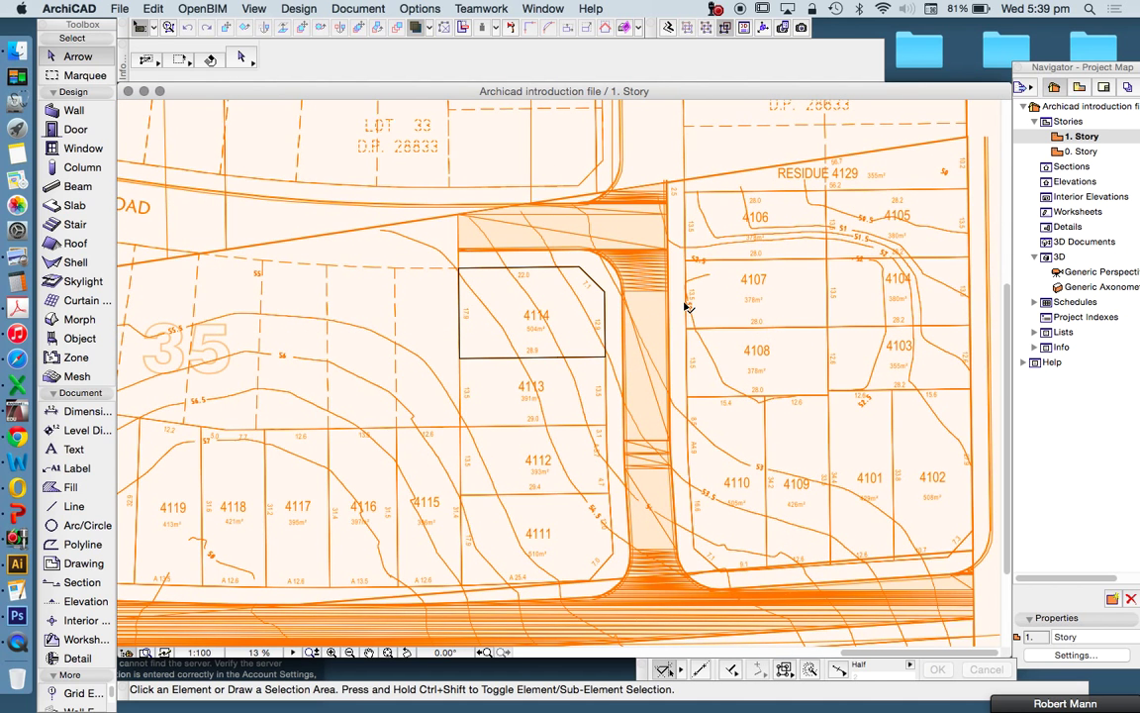
scroll(659, 315, down, 4)
scroll(624, 323, down, 4)
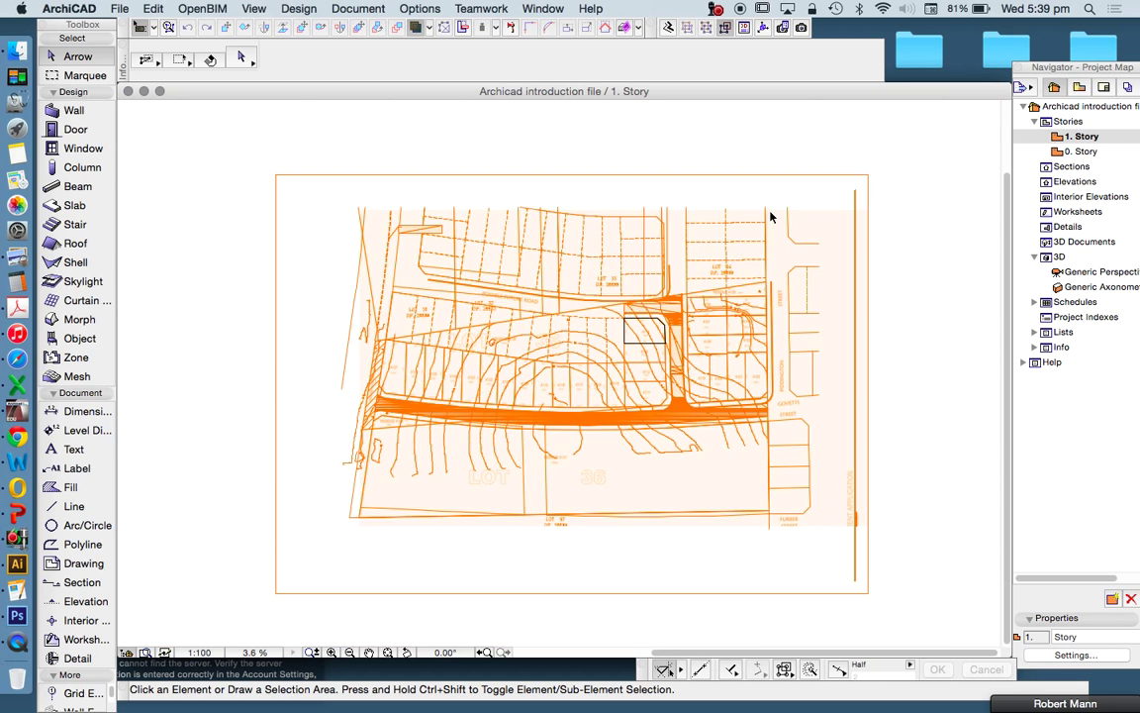
Inspect the survey drawing placed on 0. Story, then return to the 1. Story plan
double_click(1081, 152)
click(887, 201)
click(467, 488)
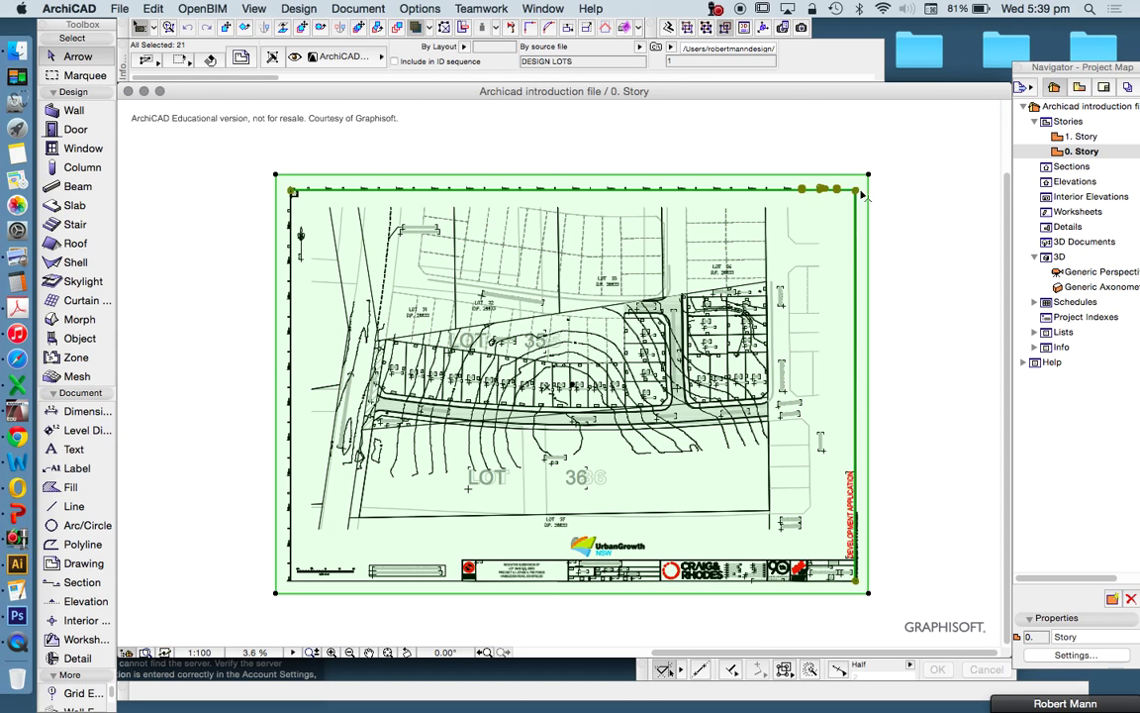
click(974, 363)
mouse_move(939, 407)
mouse_down()
mouse_move(629, 280)
mouse_move(592, 248)
mouse_up()
click(929, 338)
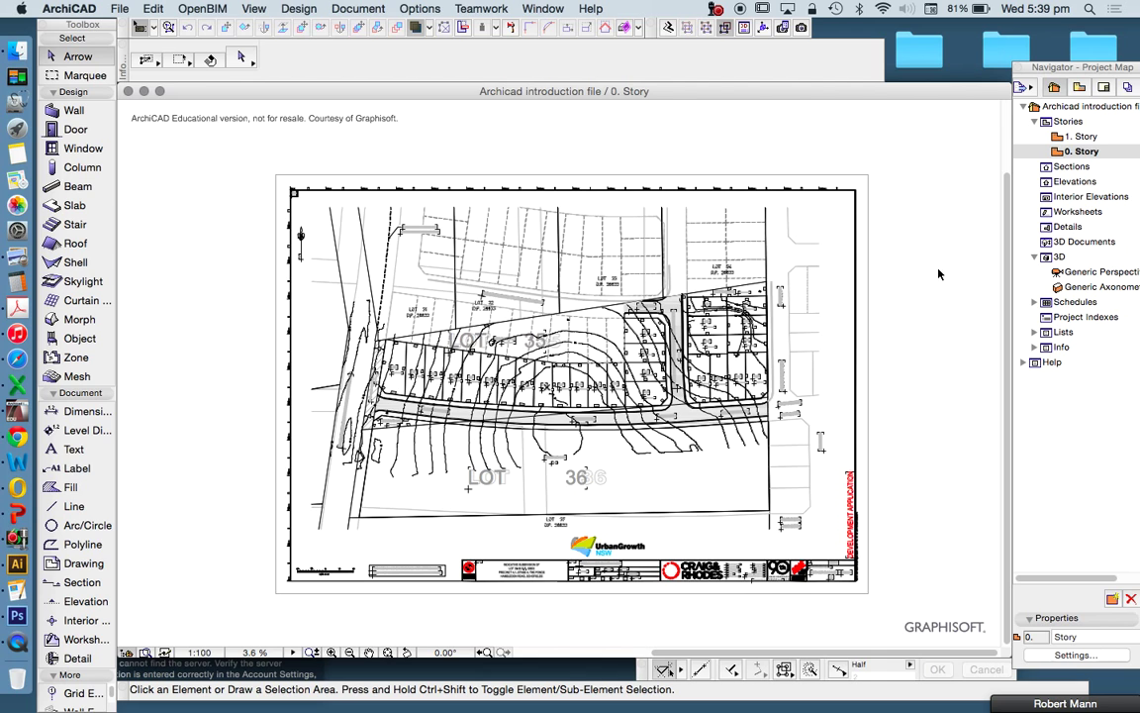
double_click(1074, 137)
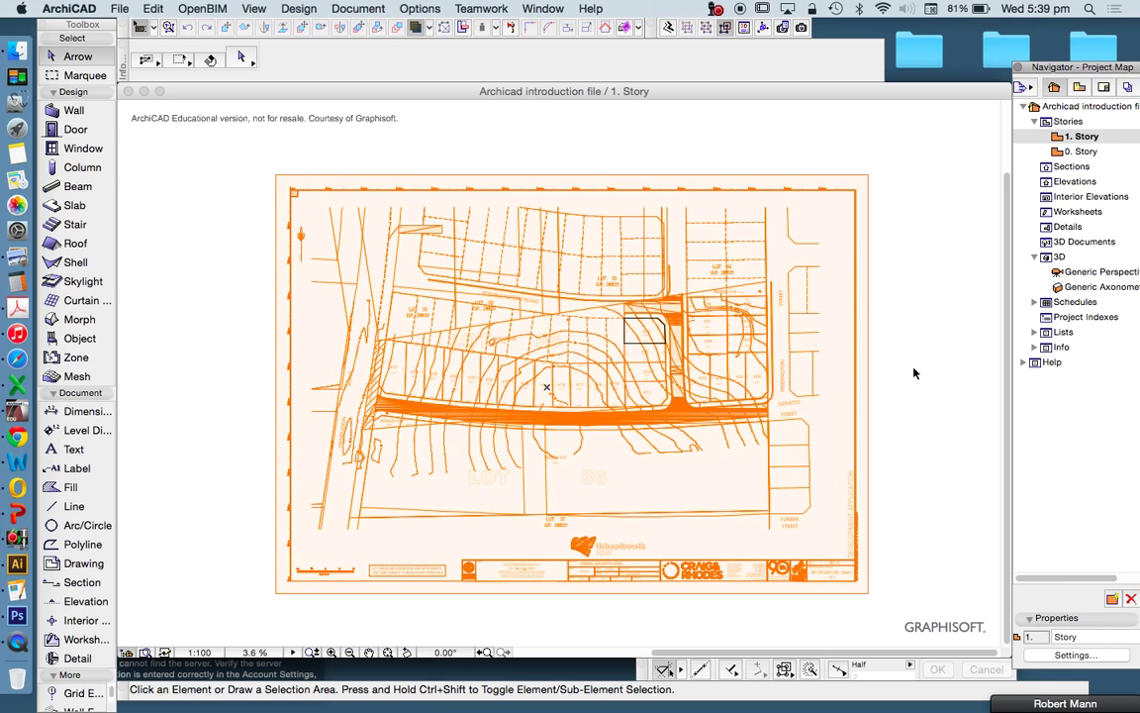
Review the drawing scales available for the 1. Story plan without changing the scale
click(71, 113)
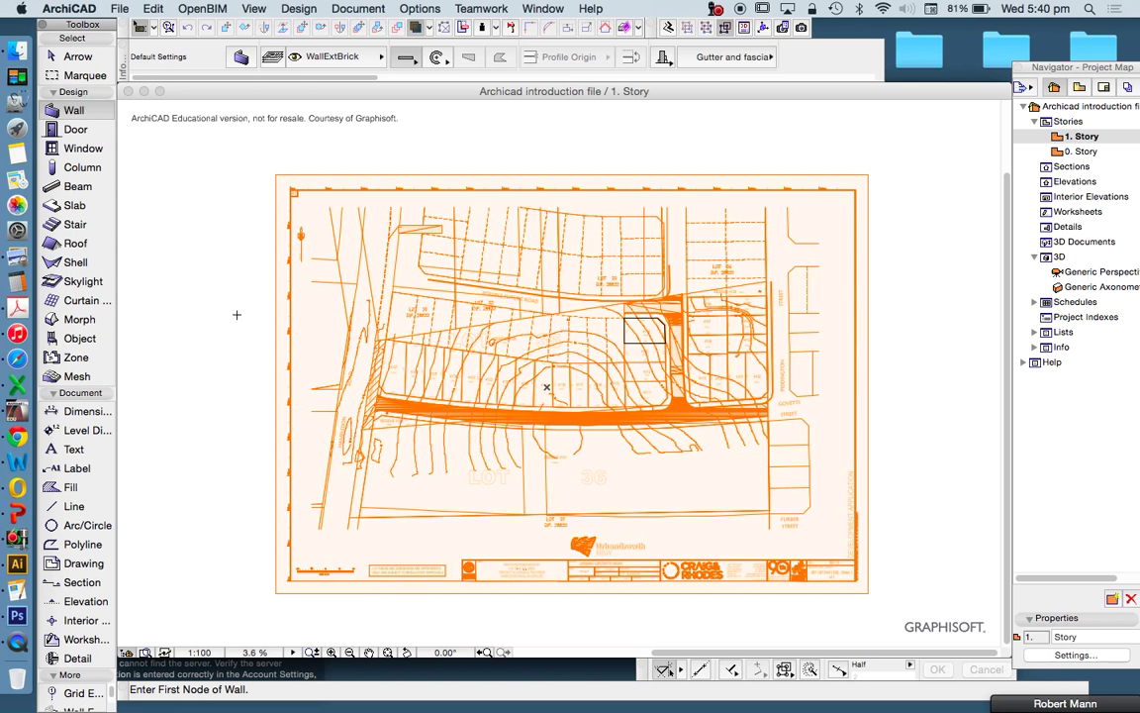
click(77, 56)
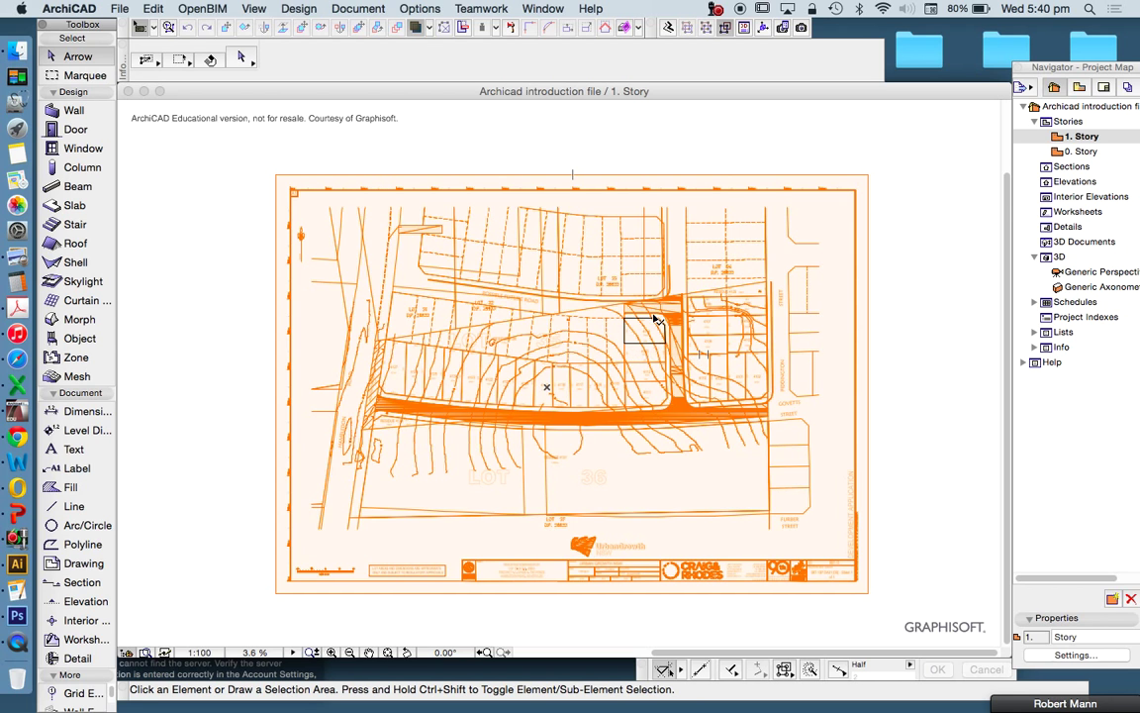
scroll(653, 318, up, 2)
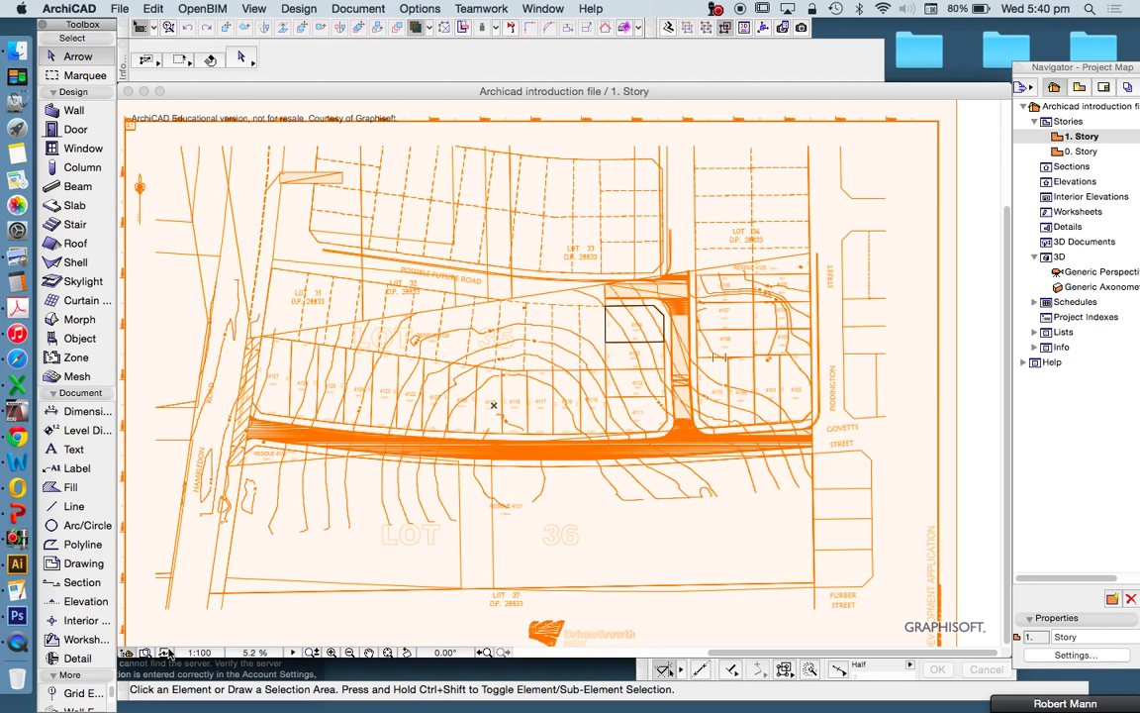
click(198, 652)
click(542, 247)
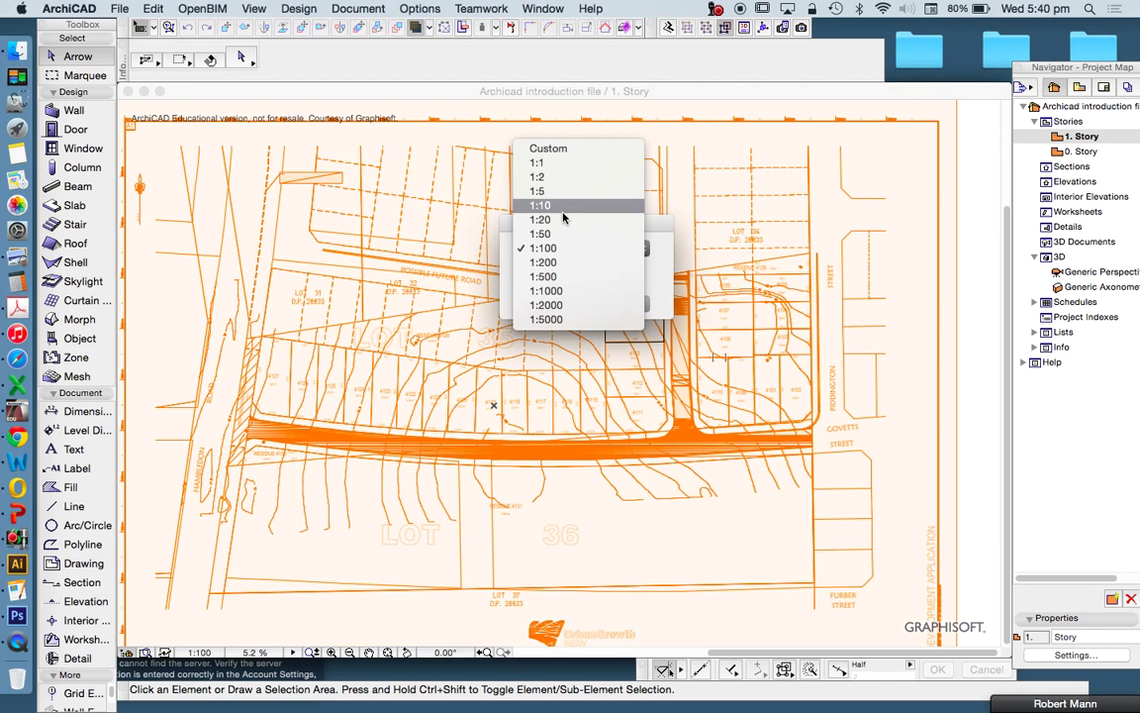
click(954, 231)
click(550, 303)
scroll(599, 351, down, 2)
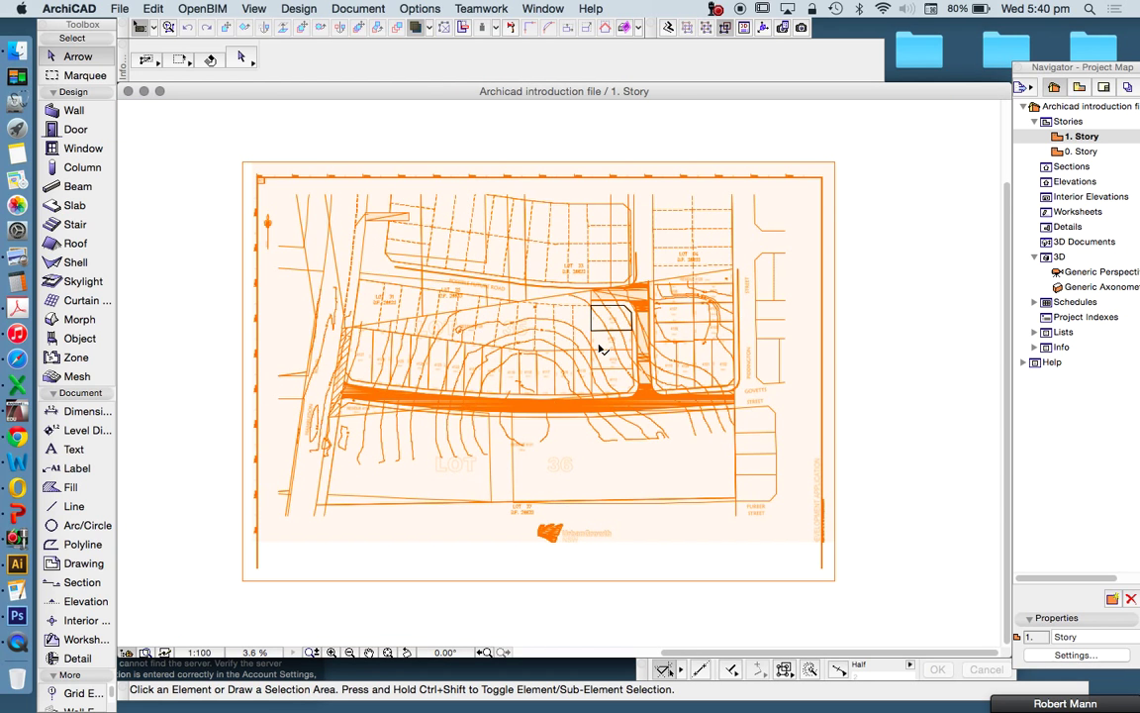
scroll(568, 338, down, 2)
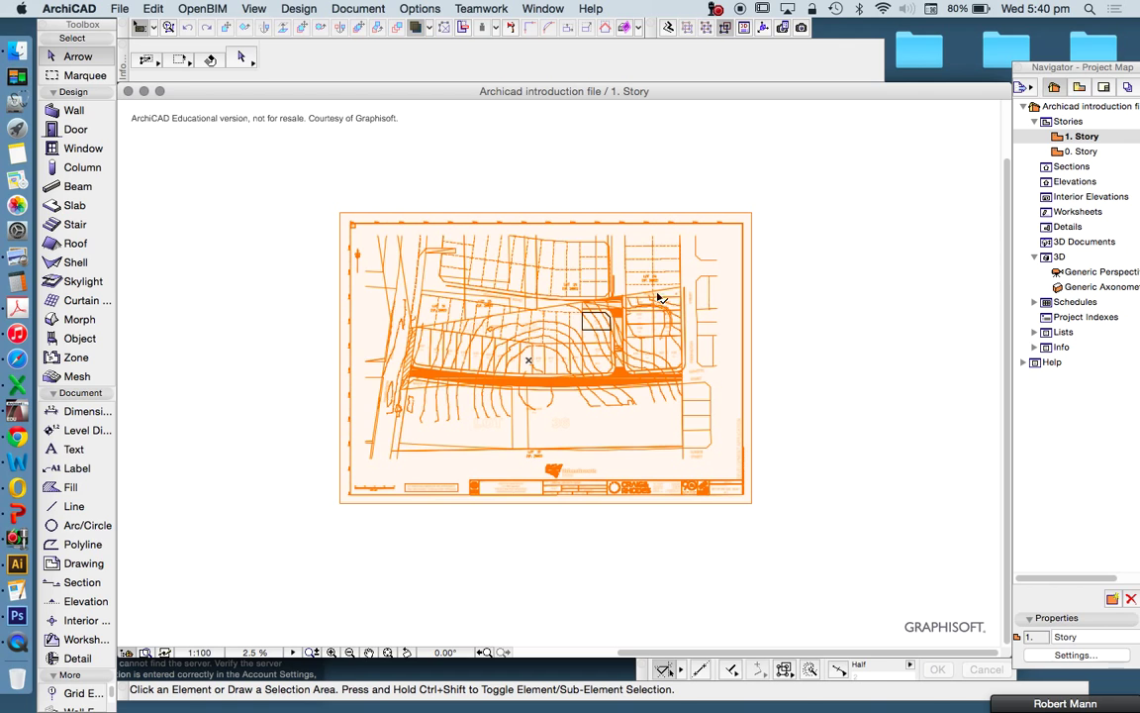
Create a new independent detail with reference ID D-01 and the name Detail
click(1069, 229)
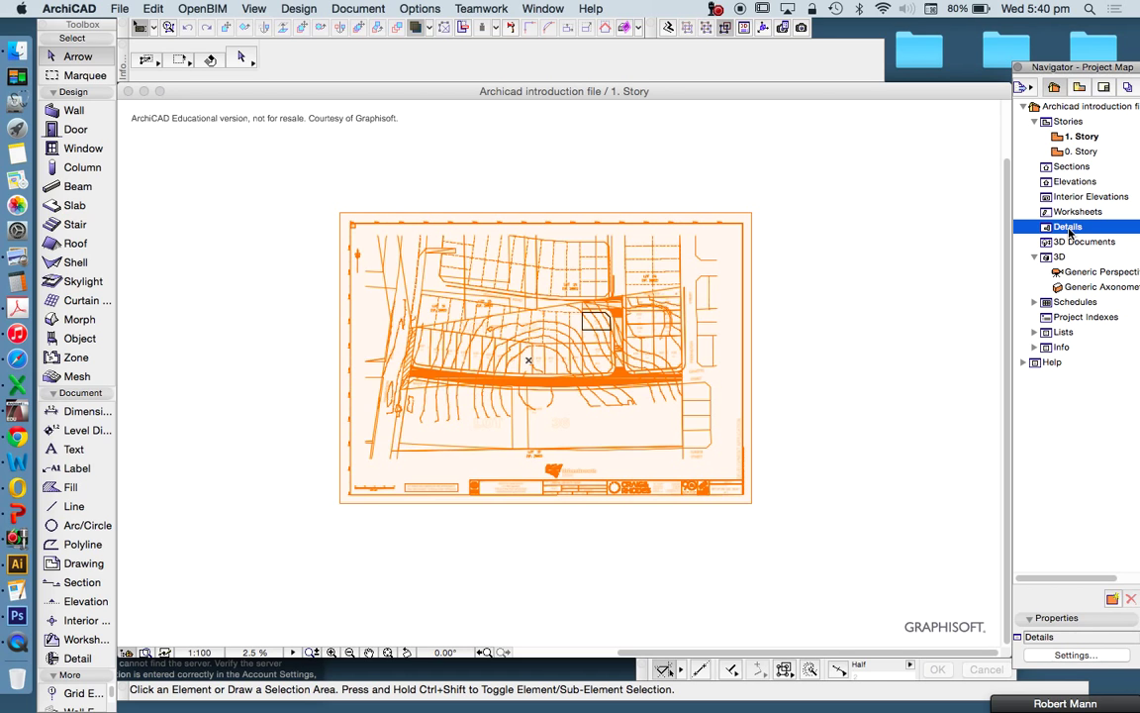
right_click(1069, 232)
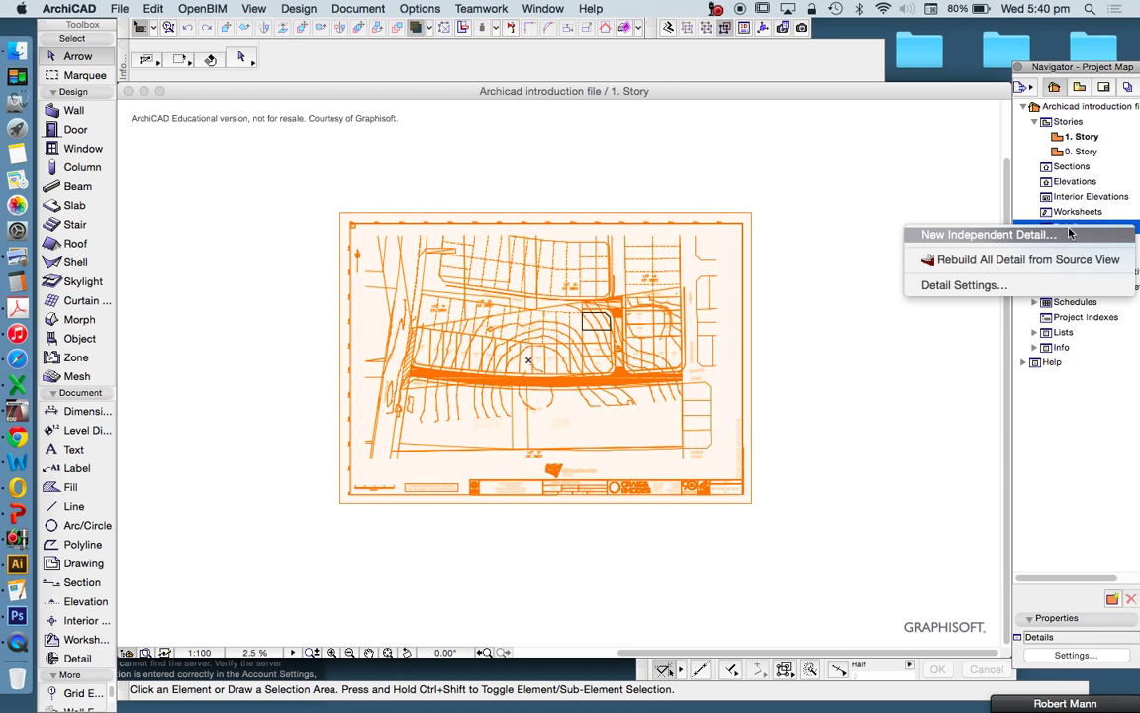
click(972, 238)
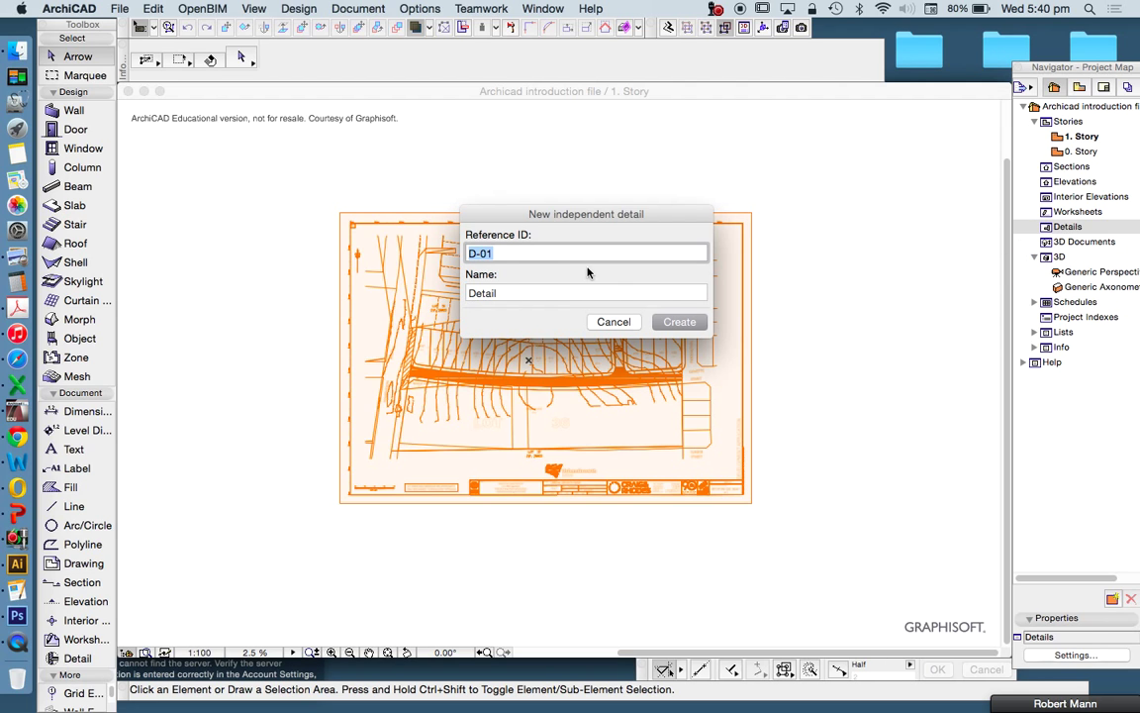
click(681, 322)
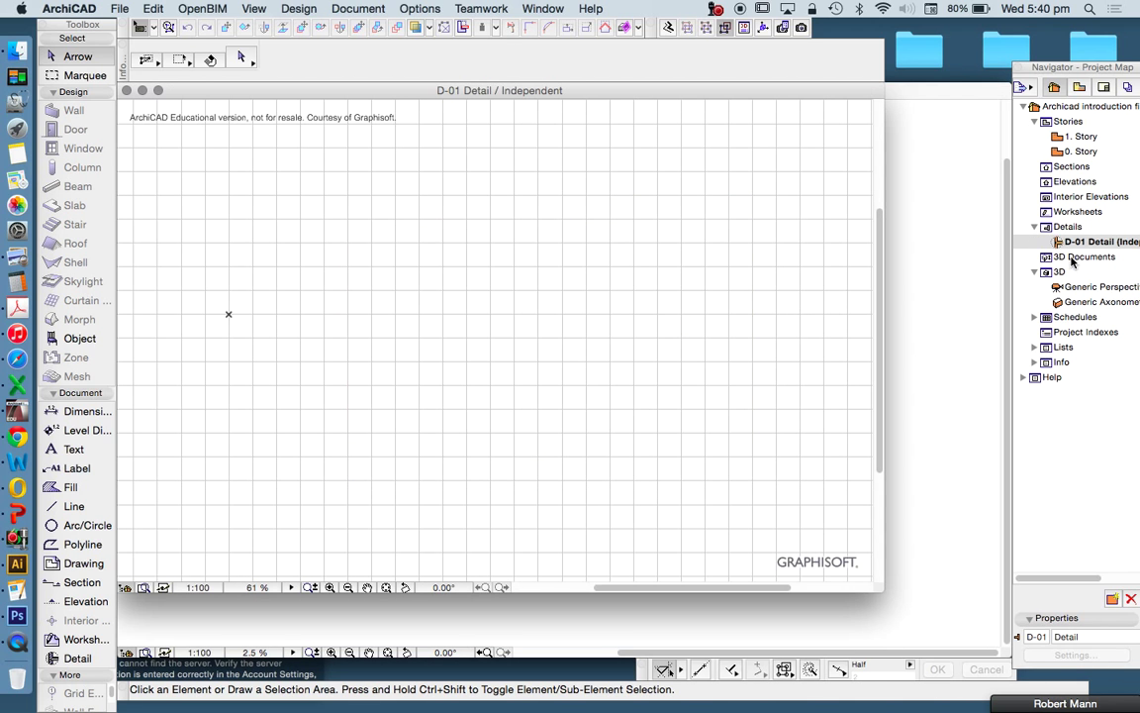
Turn off the grid display in the D-01 Detail window
scroll(558, 325, down, 5)
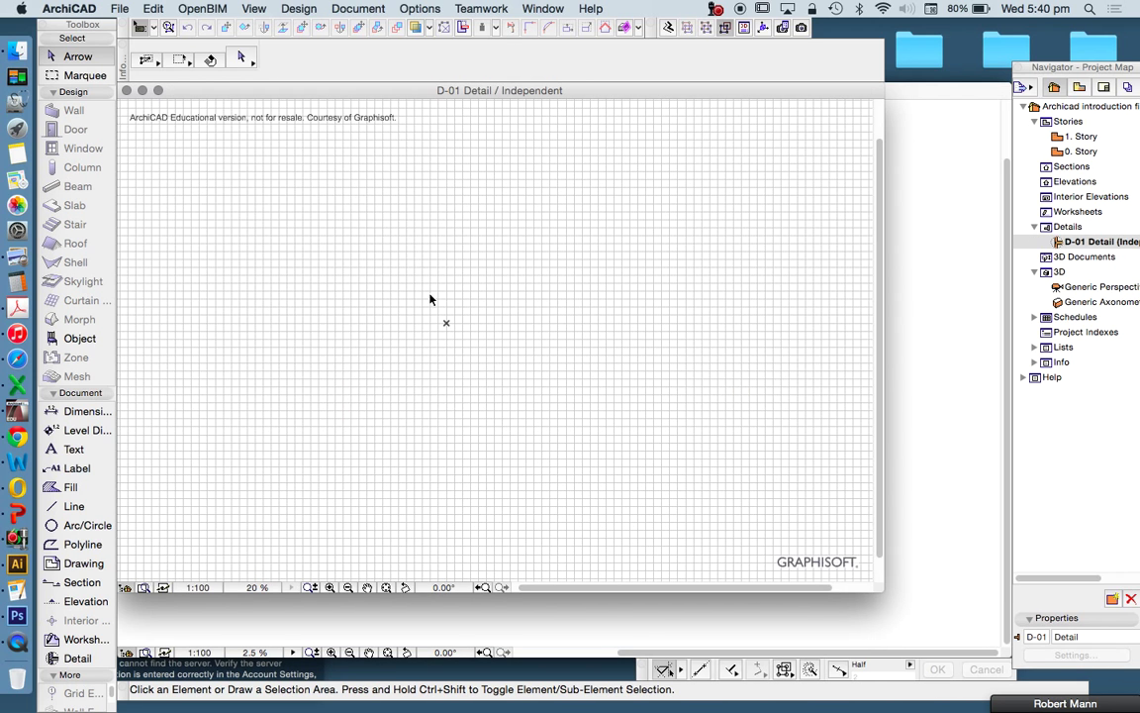
click(254, 8)
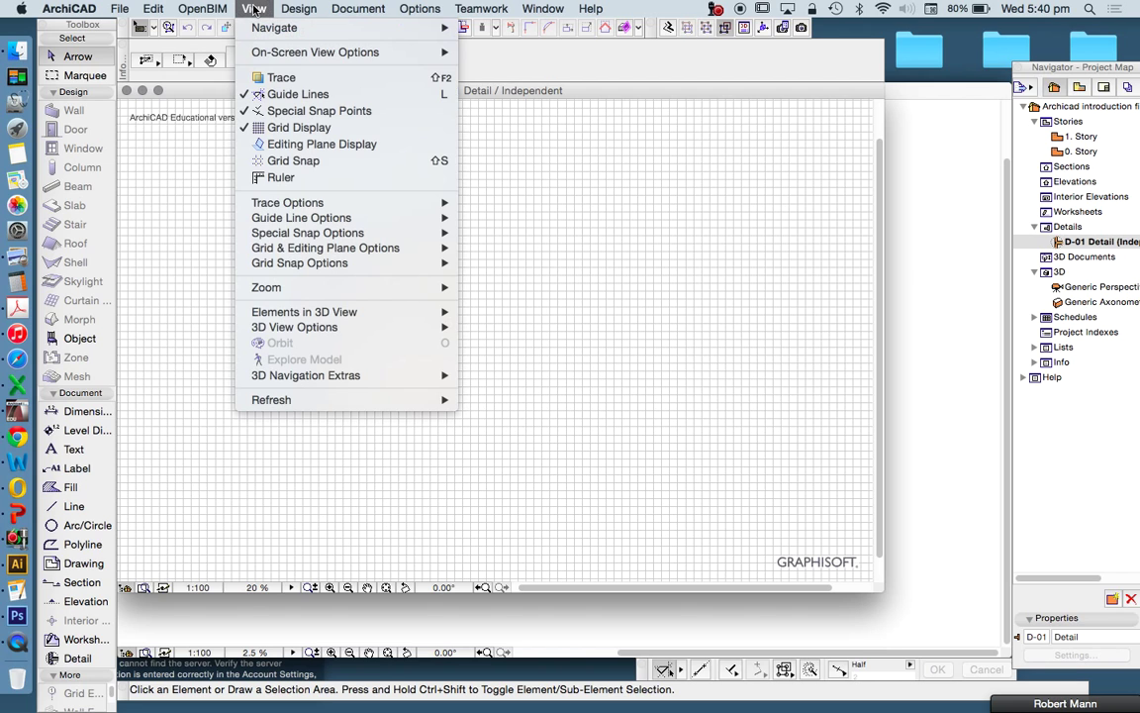
click(415, 193)
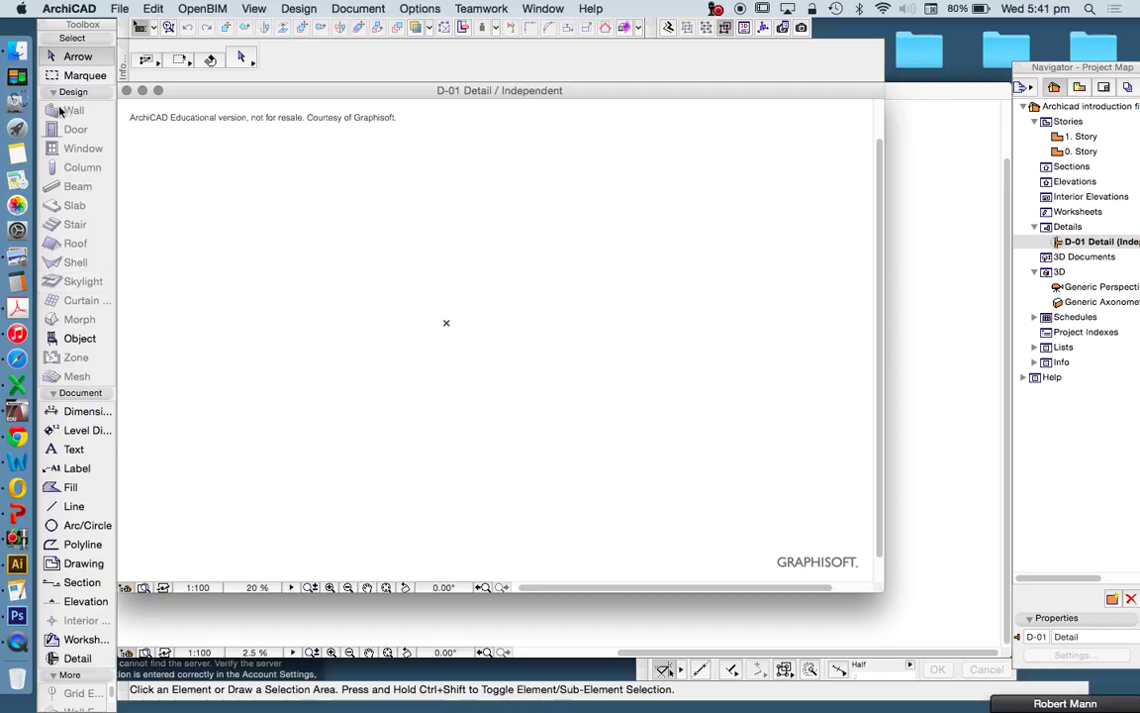
Review the Object tool's default settings and library, leaving them unchanged
click(80, 339)
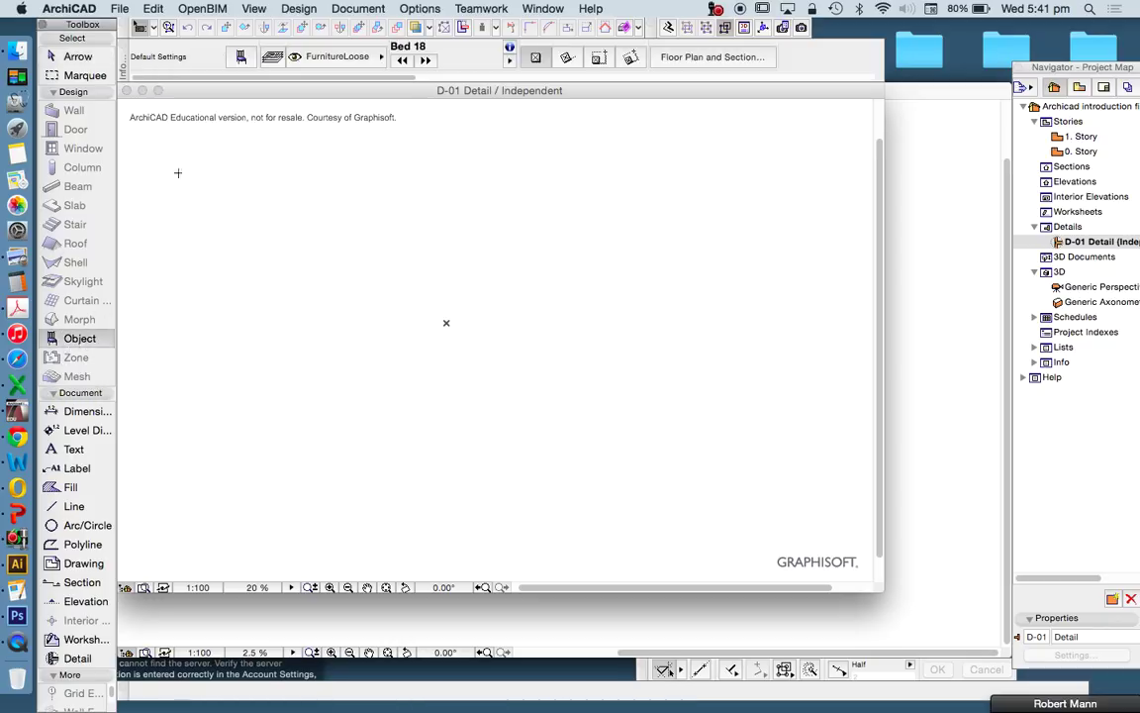
click(240, 56)
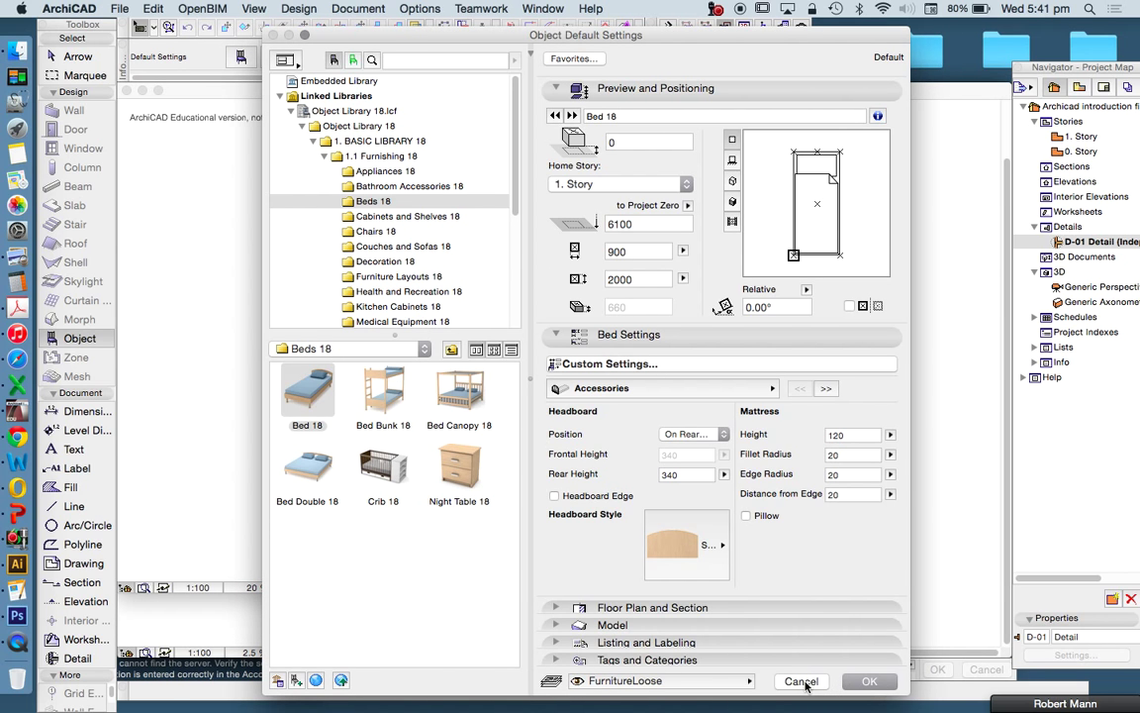
click(802, 681)
click(69, 57)
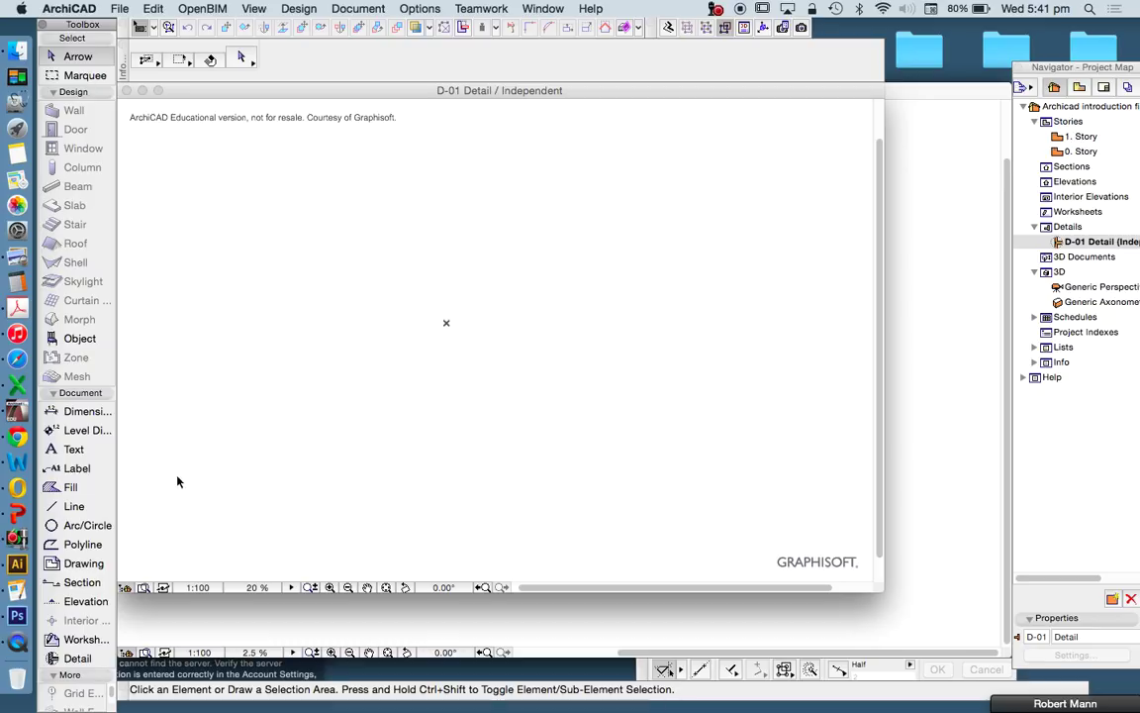
Set the scale of the D-01 Detail view to 1:10
scroll(326, 326, up, 3)
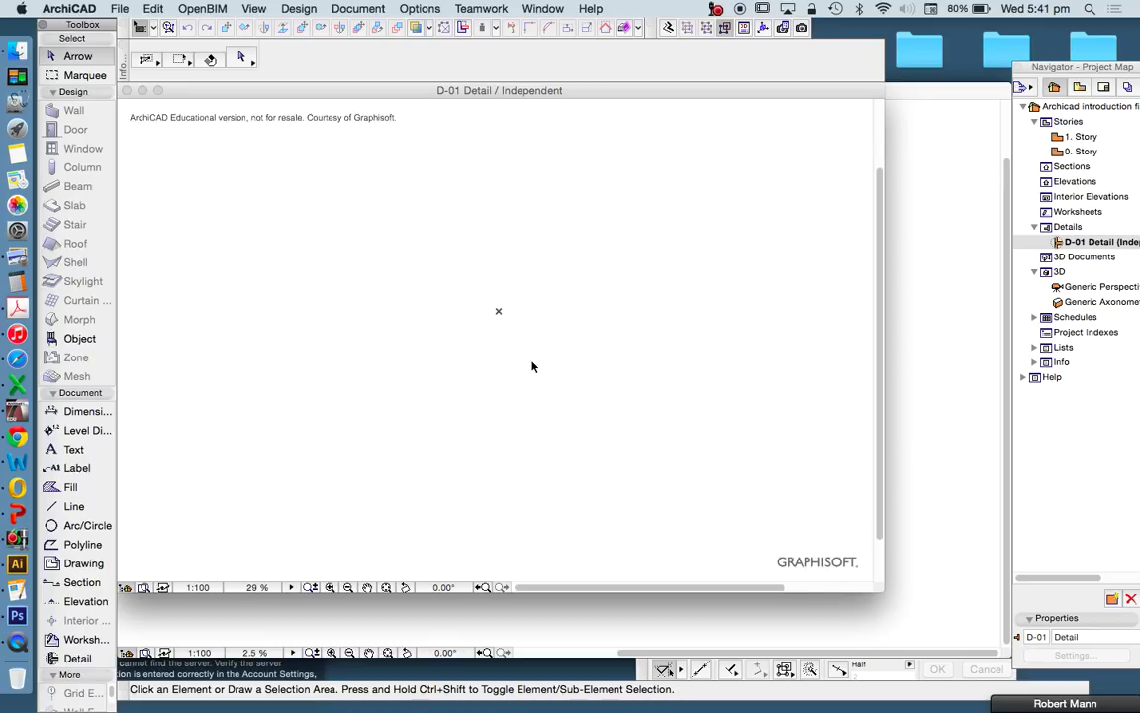
click(210, 588)
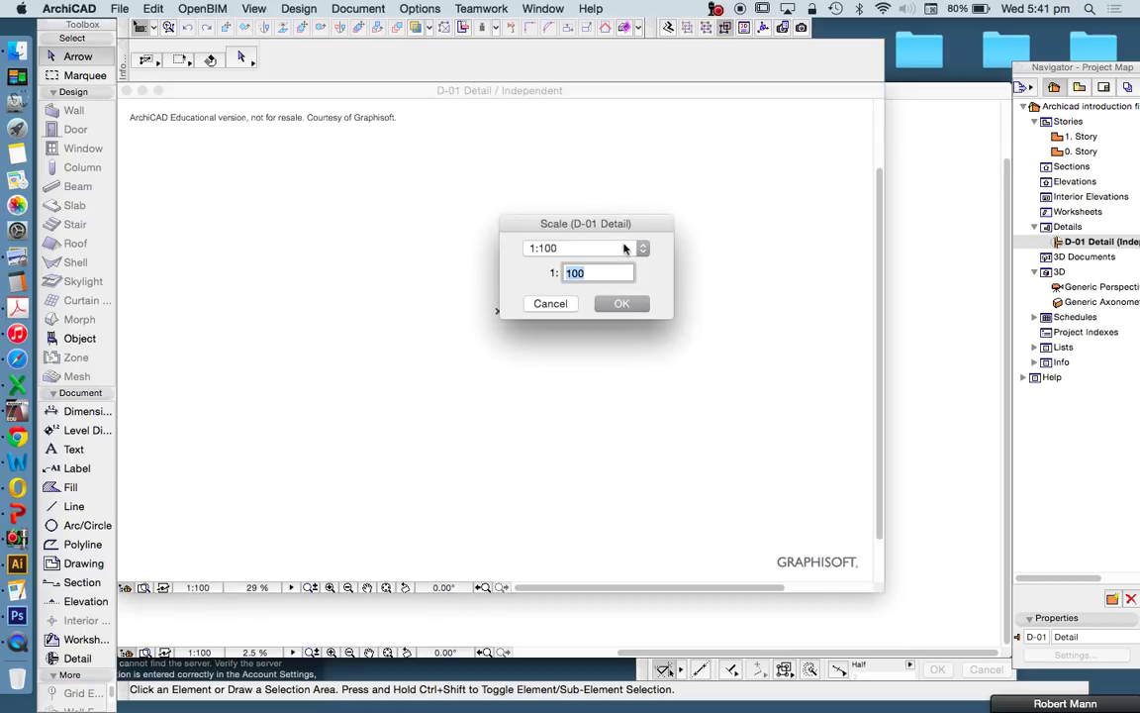
click(626, 246)
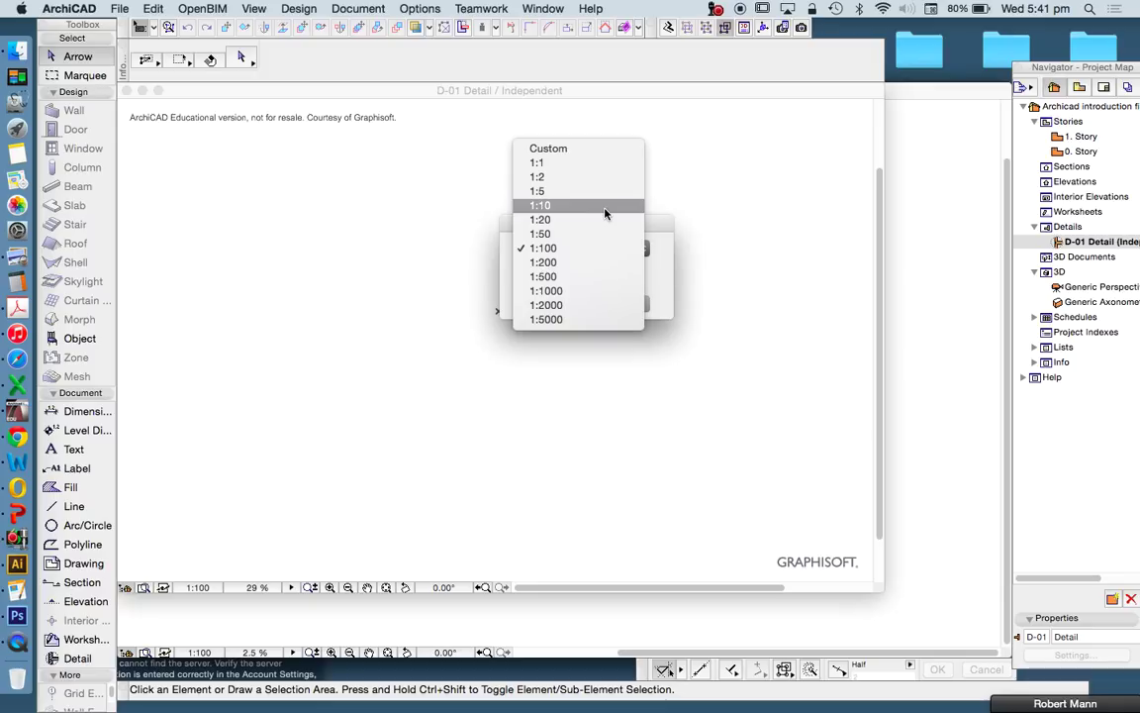
click(545, 206)
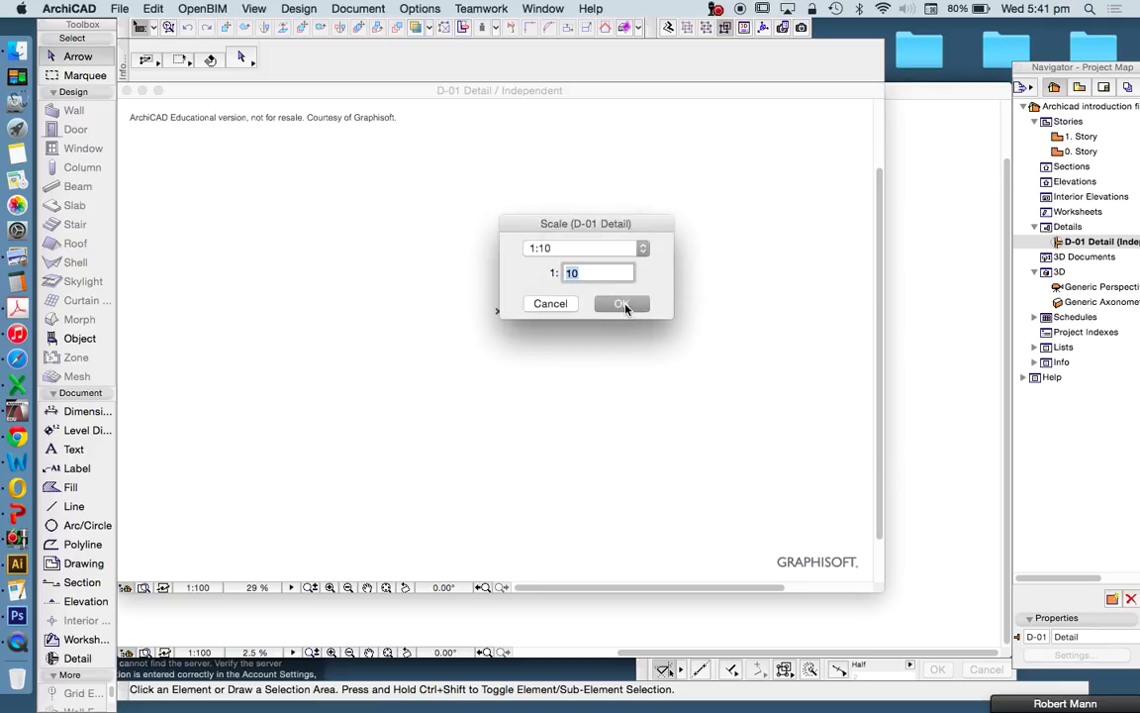
click(630, 308)
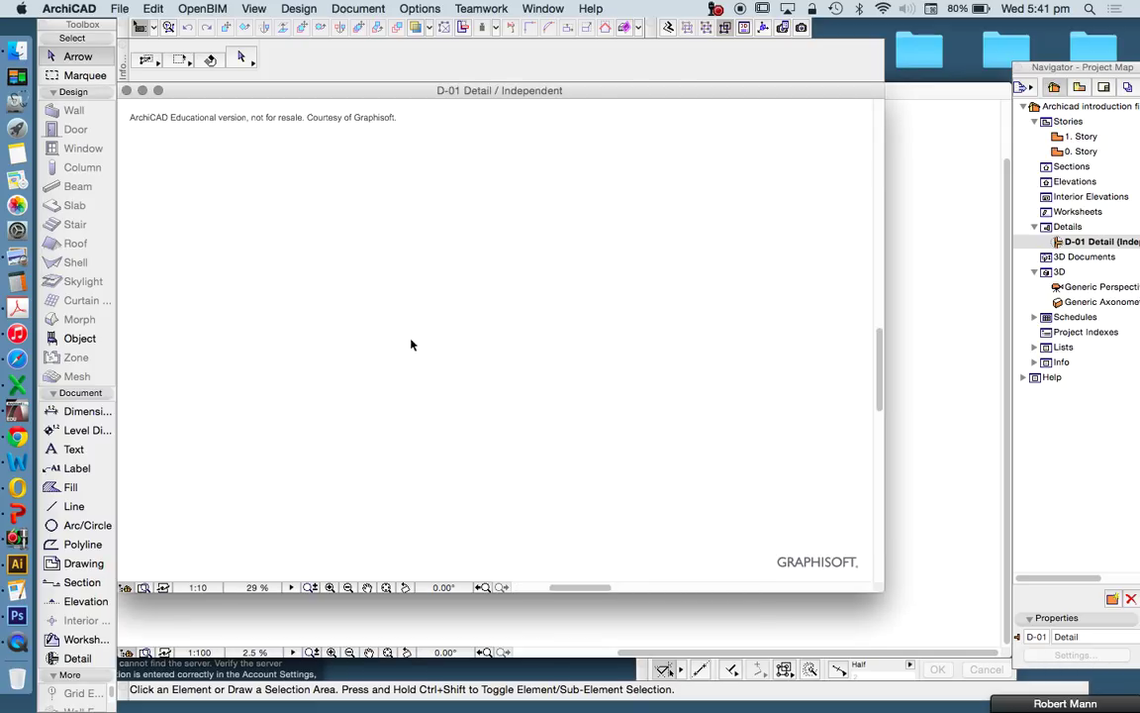
Switch to Finder and open A6100 GENERAL DETAILS.pdf from RMD > CURRENT JOBS, in the Windsor job's PDF'S > 150501 folder
click(17, 49)
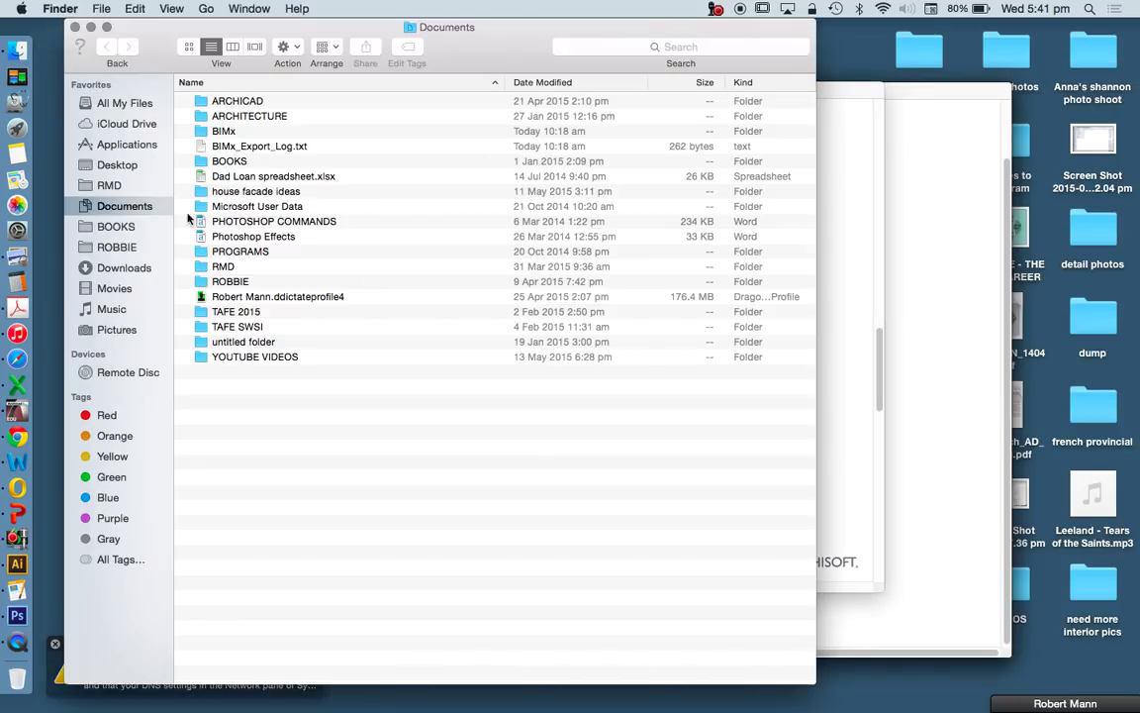
click(110, 184)
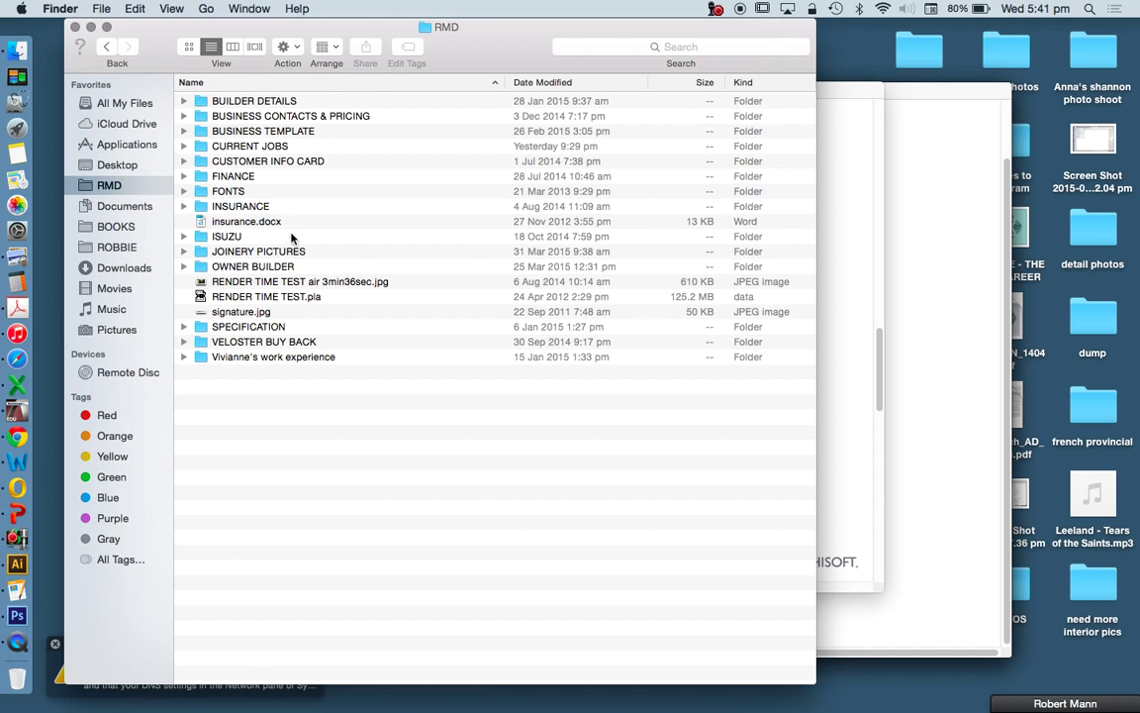
double_click(246, 147)
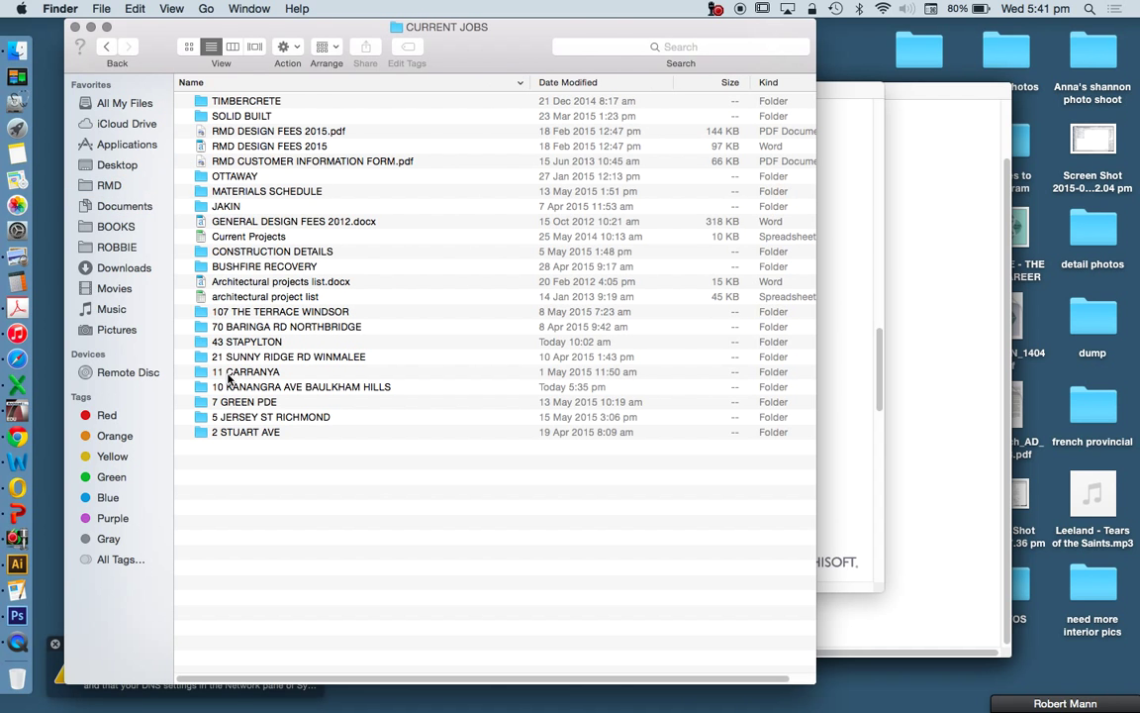
click(237, 312)
double_click(282, 312)
double_click(218, 164)
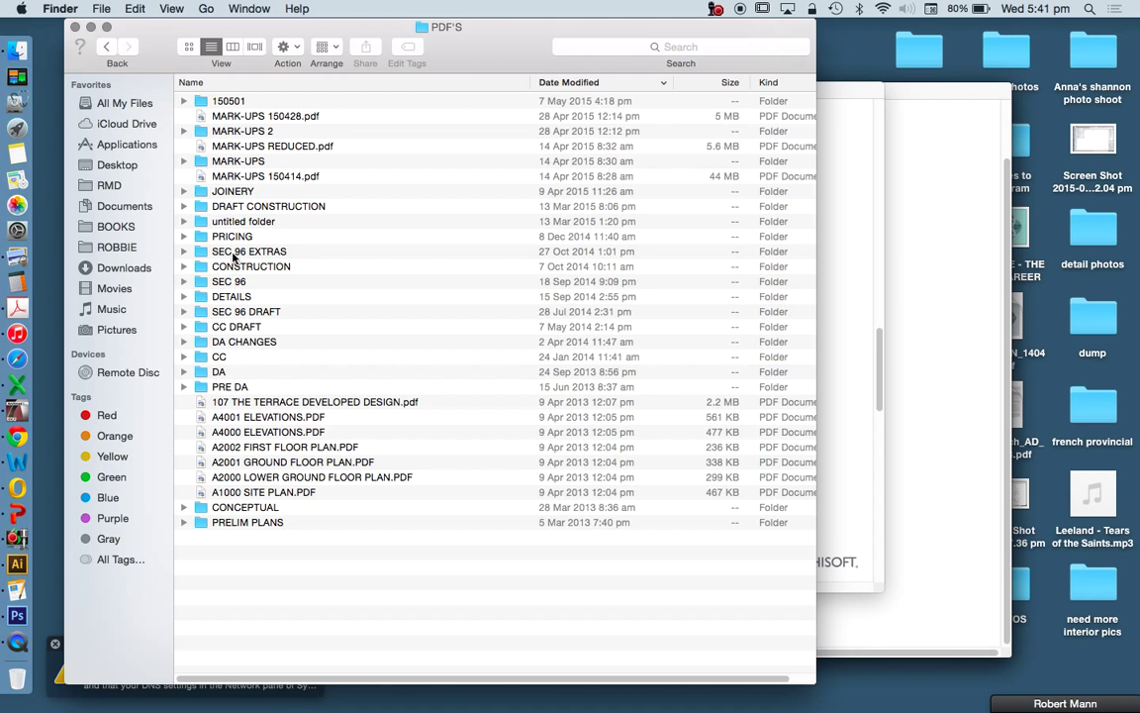
double_click(224, 99)
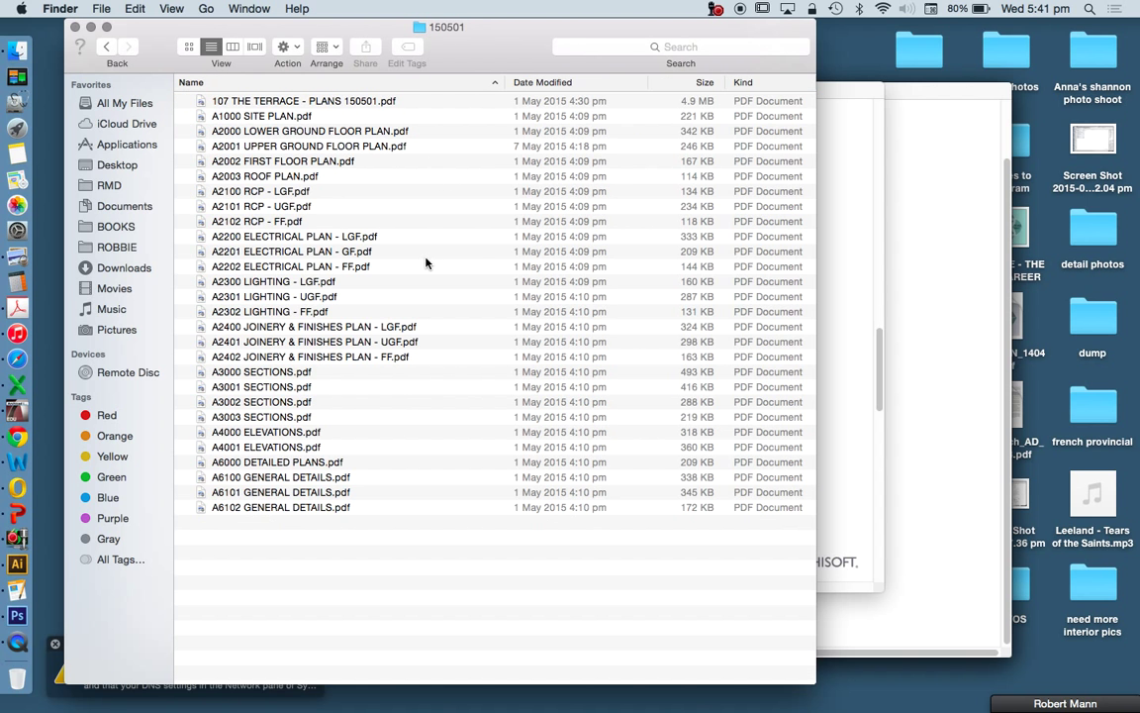
double_click(259, 477)
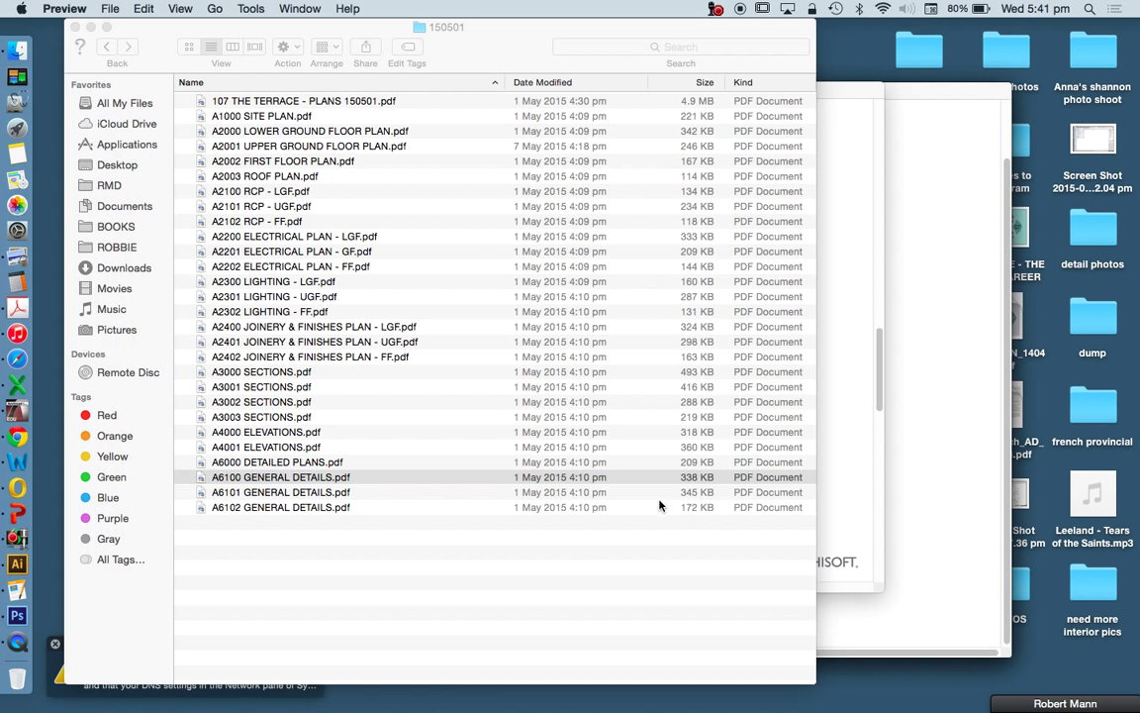
Examine the 1:10 construction details on the A6100 sheet, close the PDF and switch back to ArchiCAD's D-01 Detail window
scroll(681, 333, down, 2)
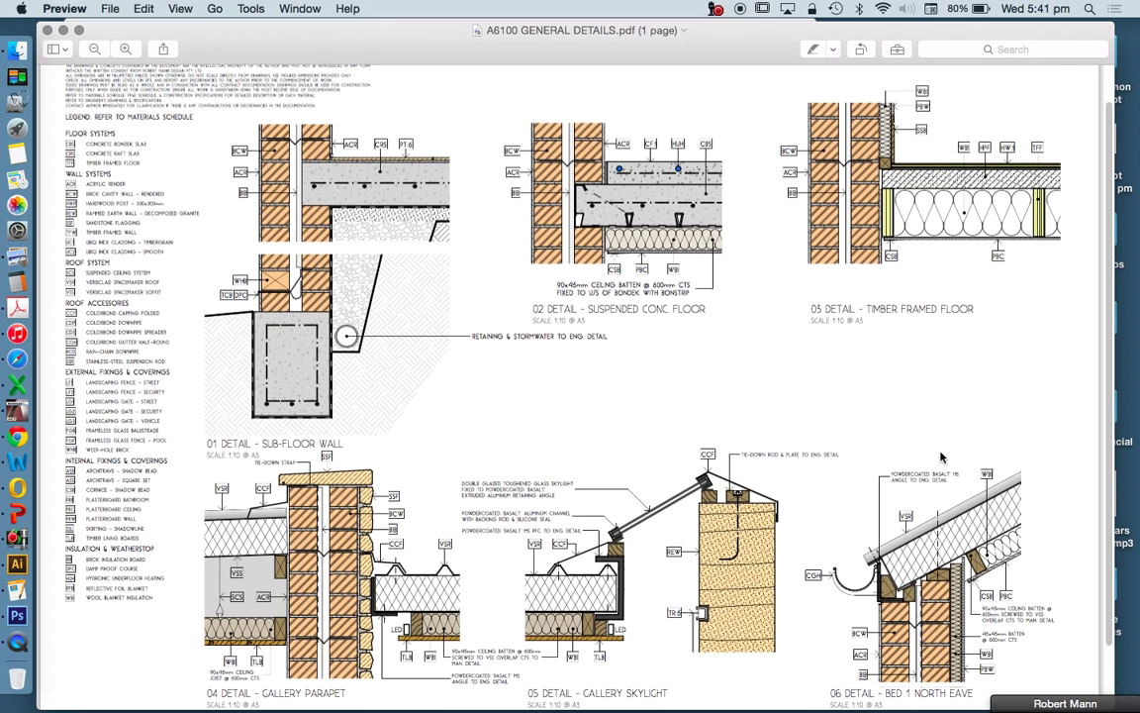
scroll(926, 394, up, 2)
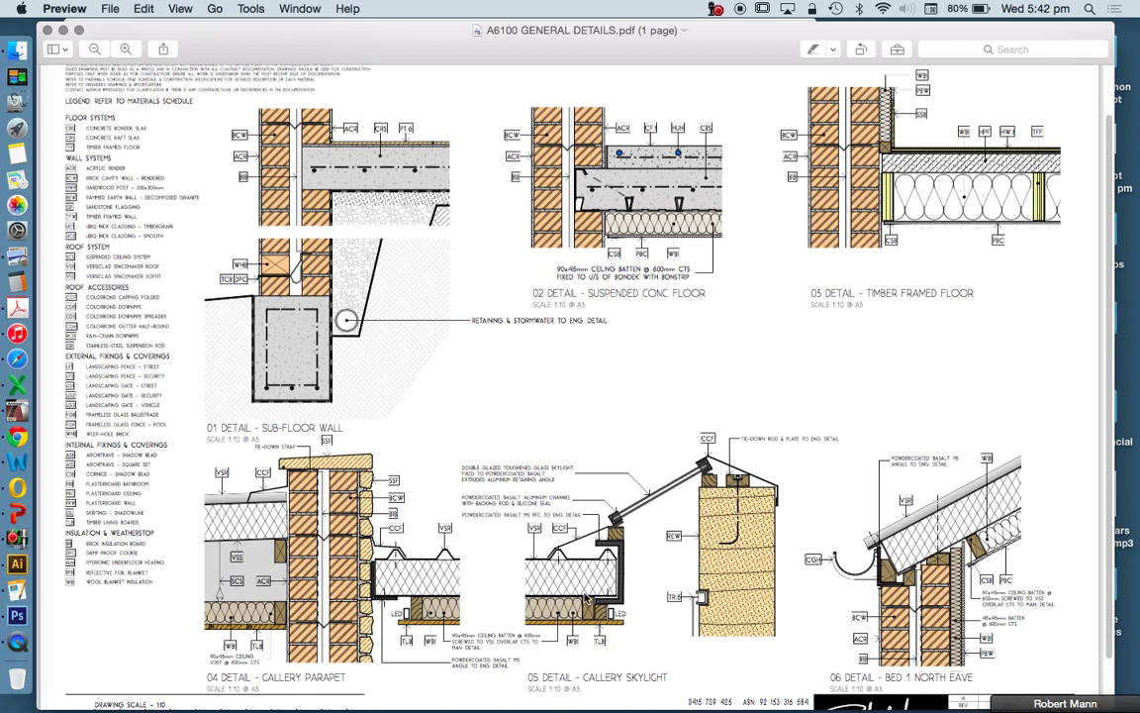
click(47, 29)
click(866, 400)
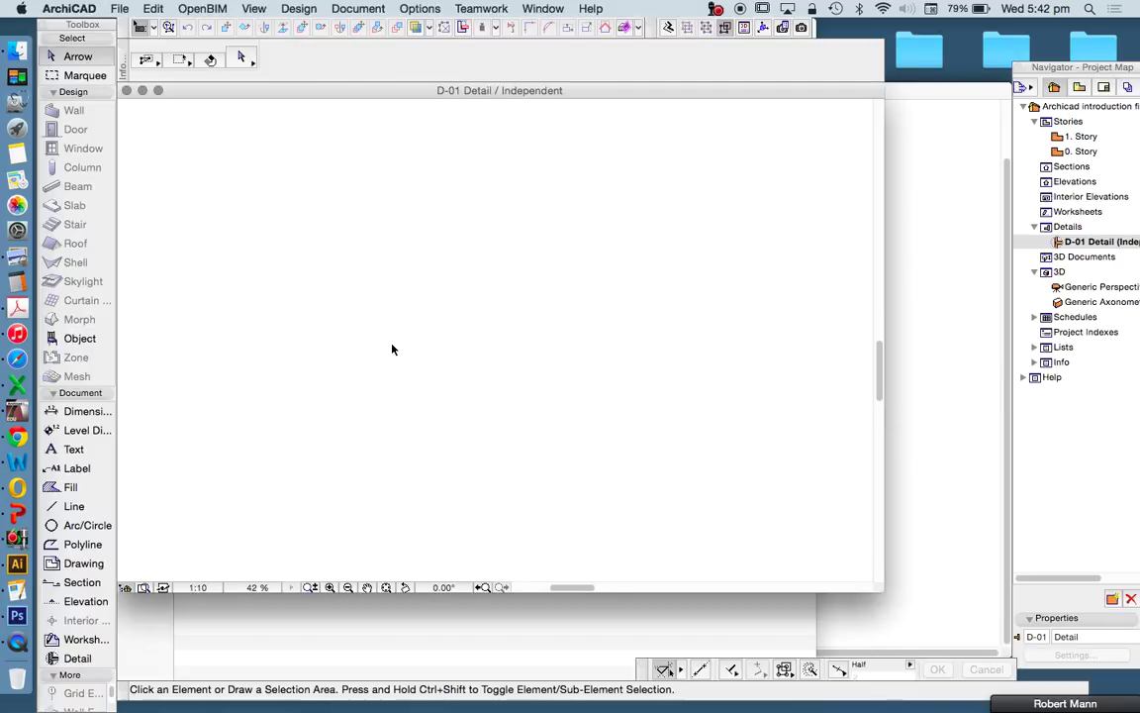
Draw a horizontal line 110 mm long with the Line tool in the D-01 Detail view
click(74, 506)
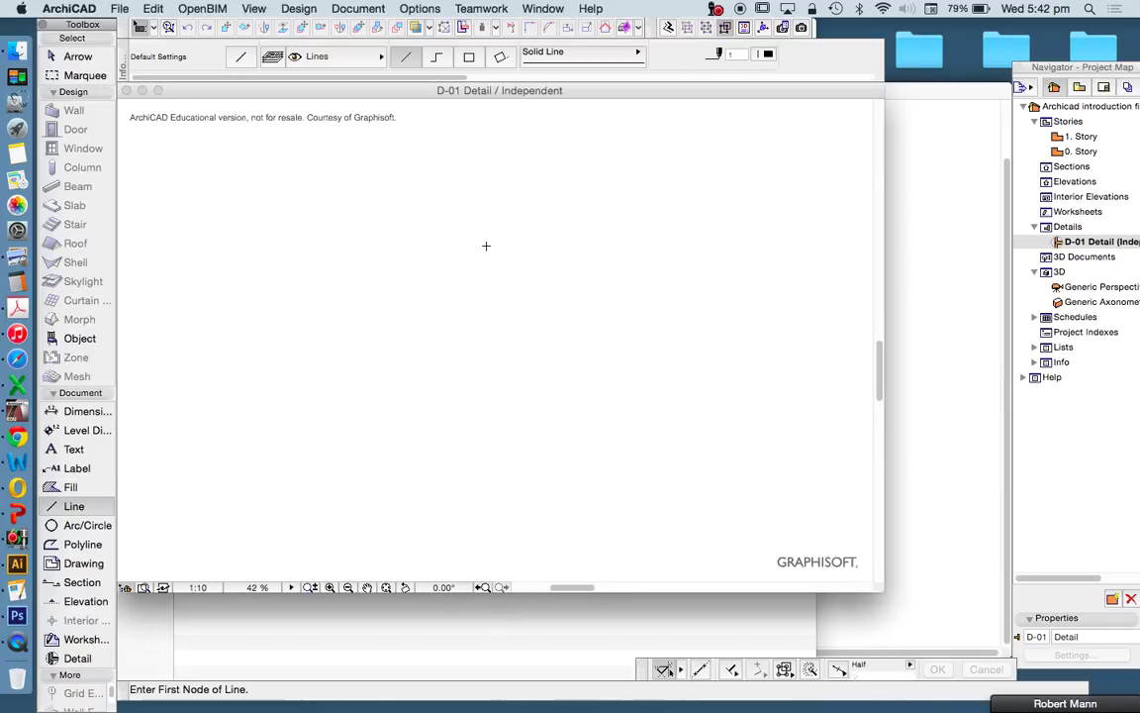
click(339, 373)
key(Tab)
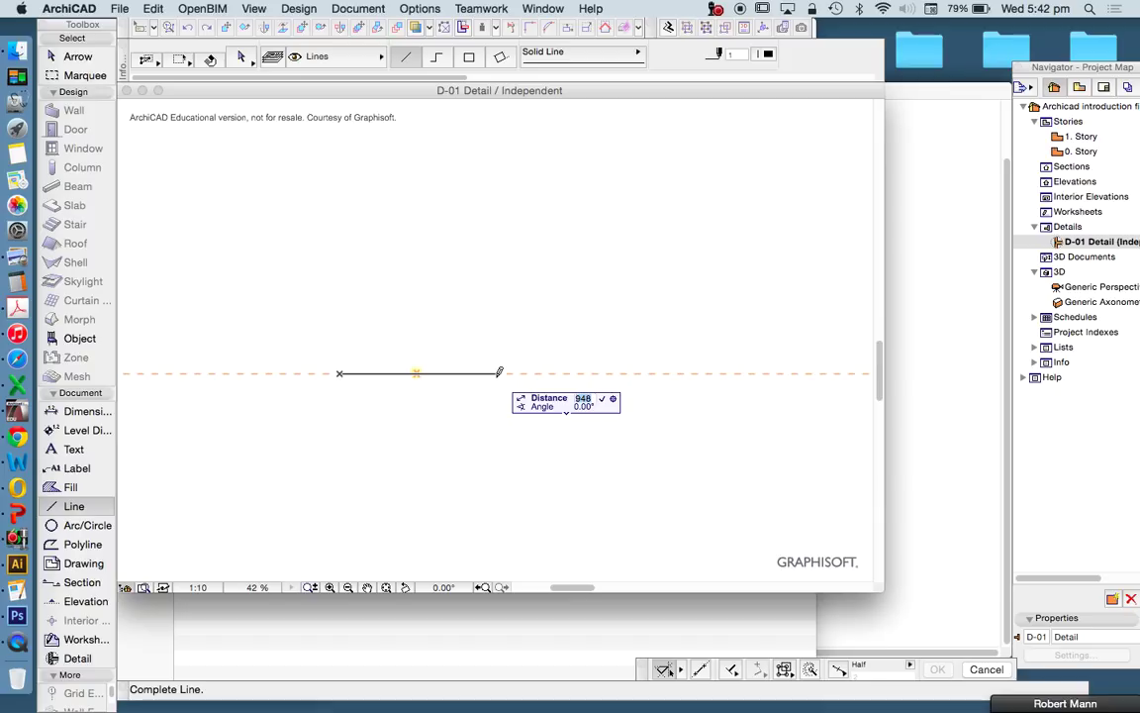
text(110)
key(Return)
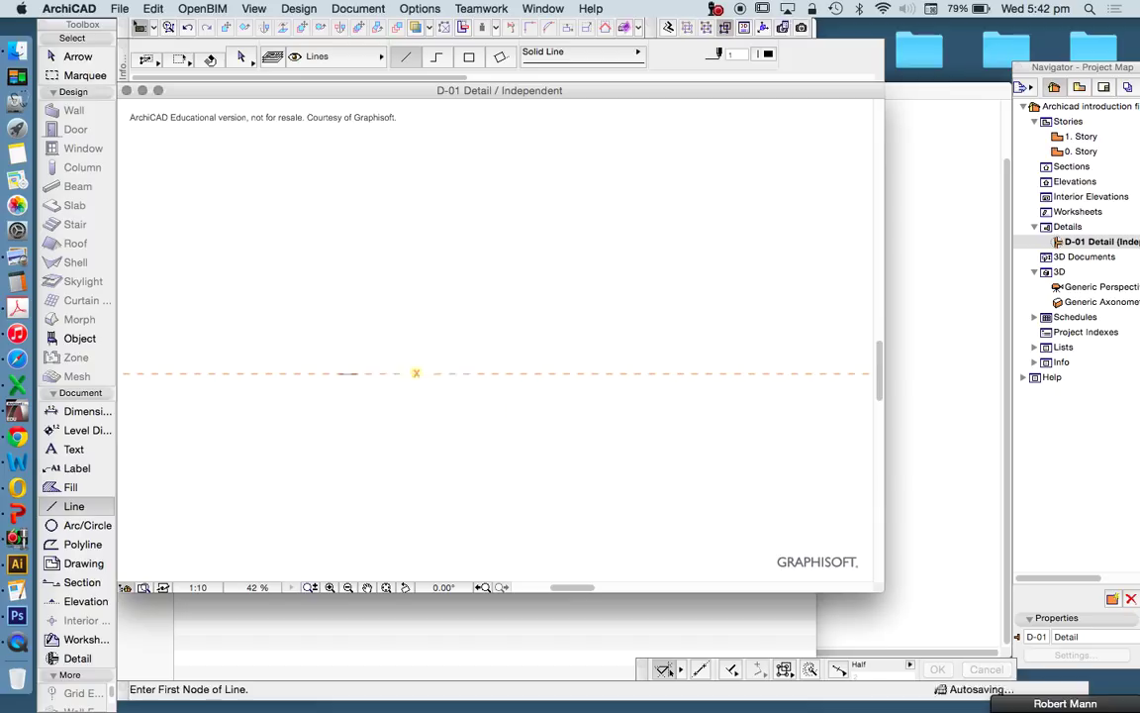
Draw a vertical line upward at 90° from the horizontal line's left end, roughly two-thirds of its length
scroll(317, 373, up, 5)
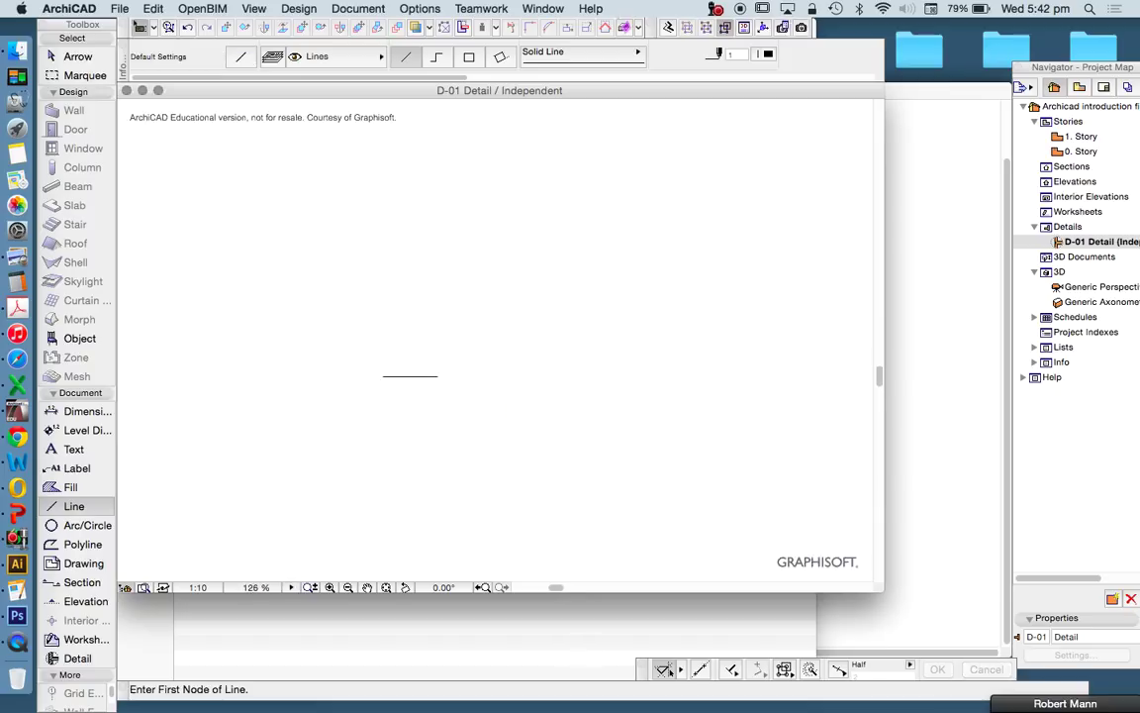
click(383, 376)
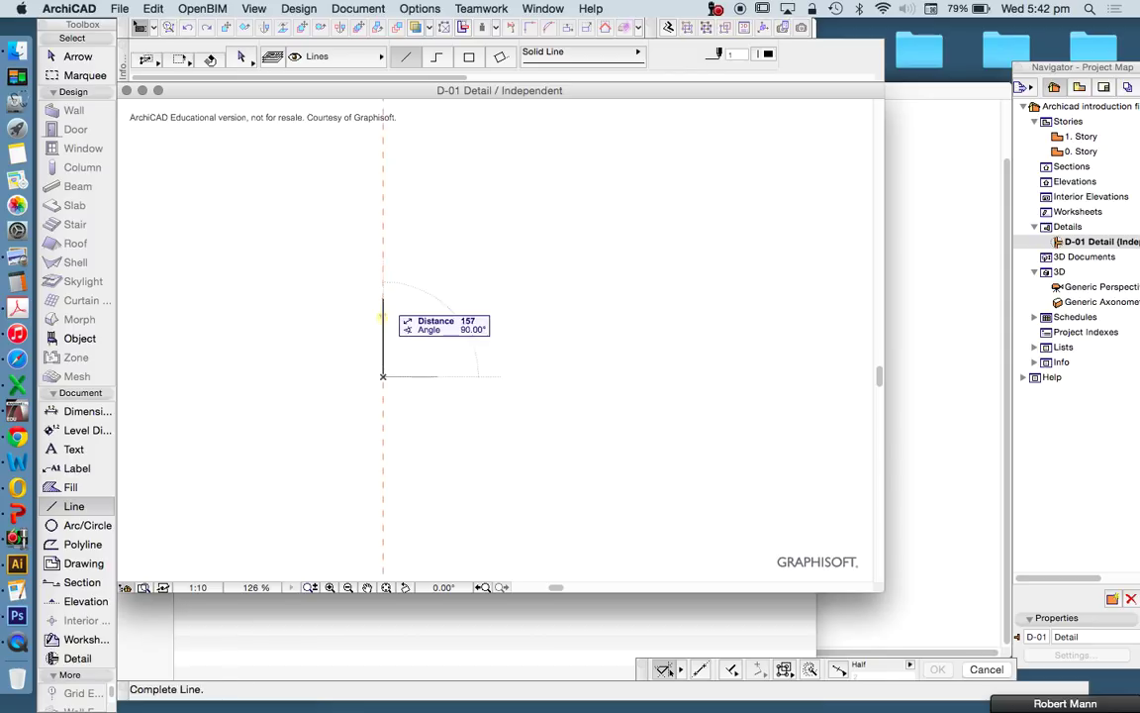
key(Tab)
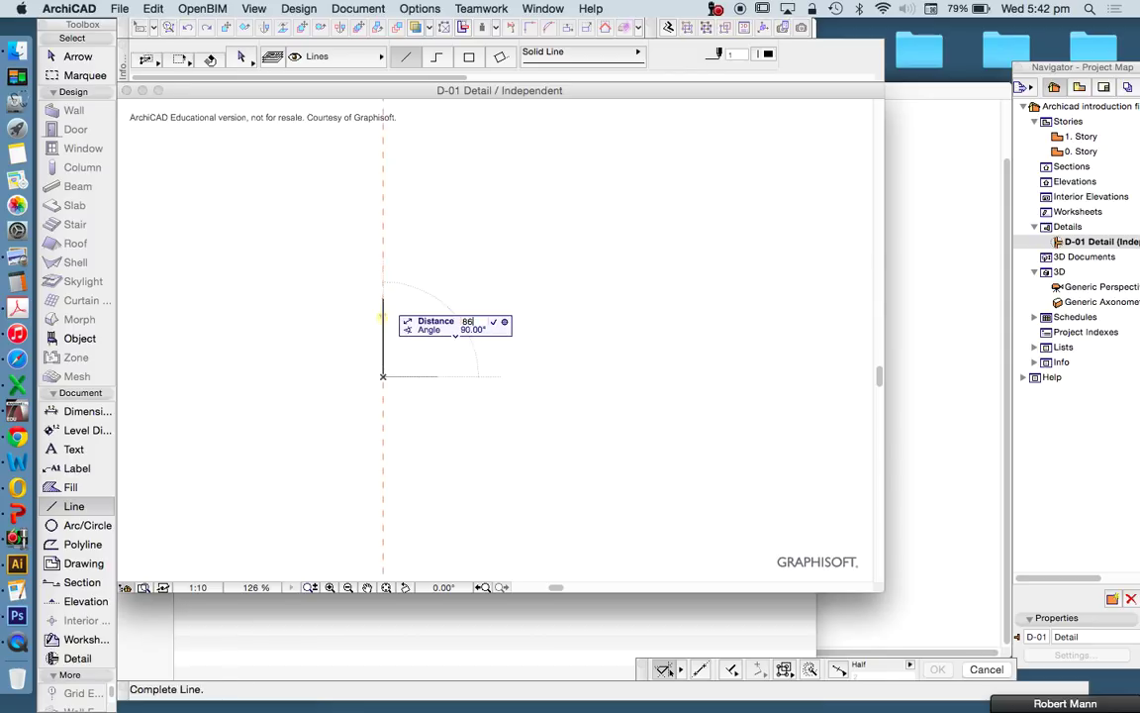
text(7)
key(Return)
Complete the 110 mm wide rectangle with a horizontal top line and a vertical line along its right side
click(383, 340)
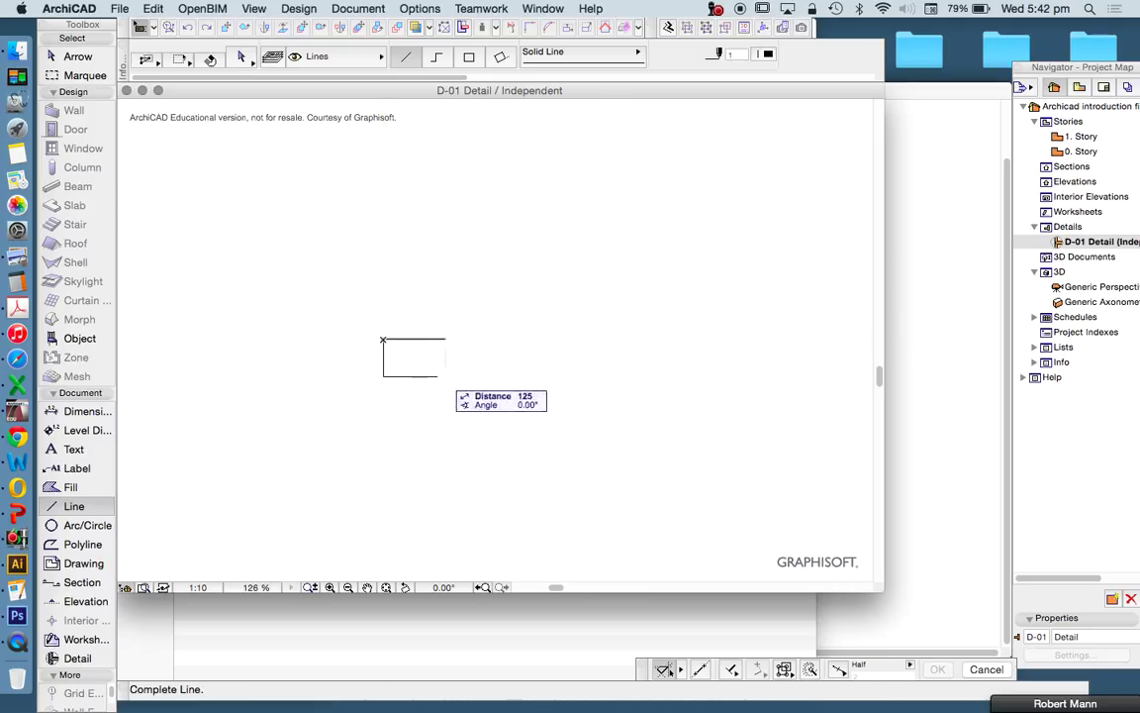
scroll(438, 377, up, 5)
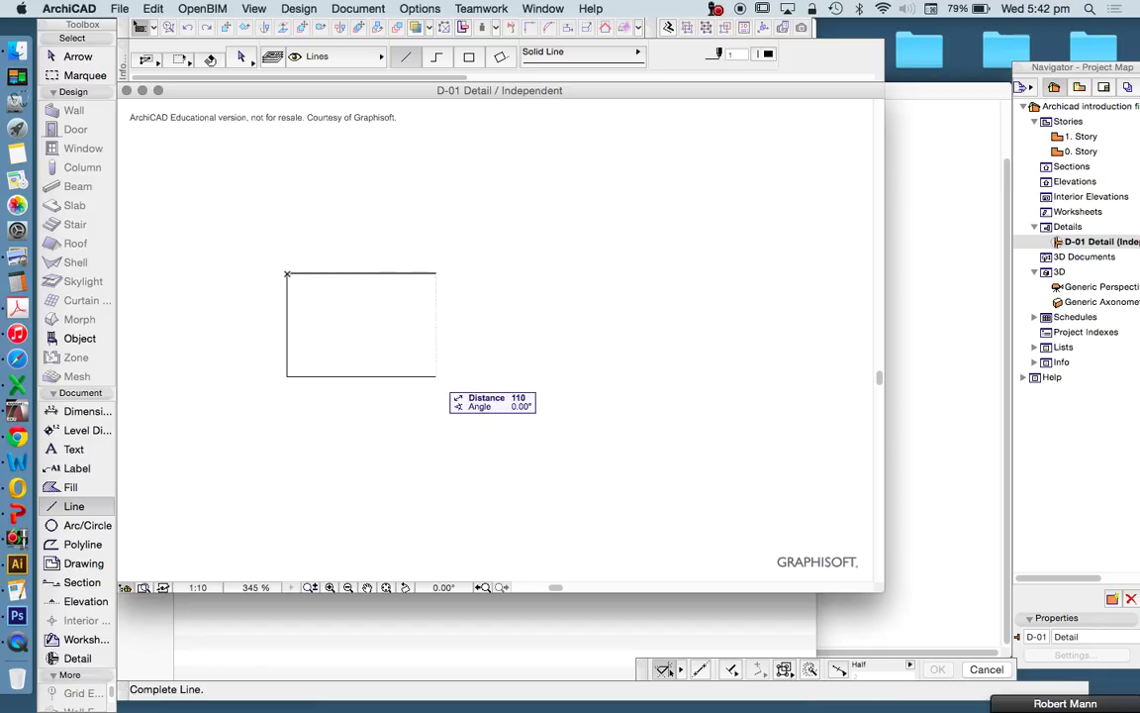
click(287, 274)
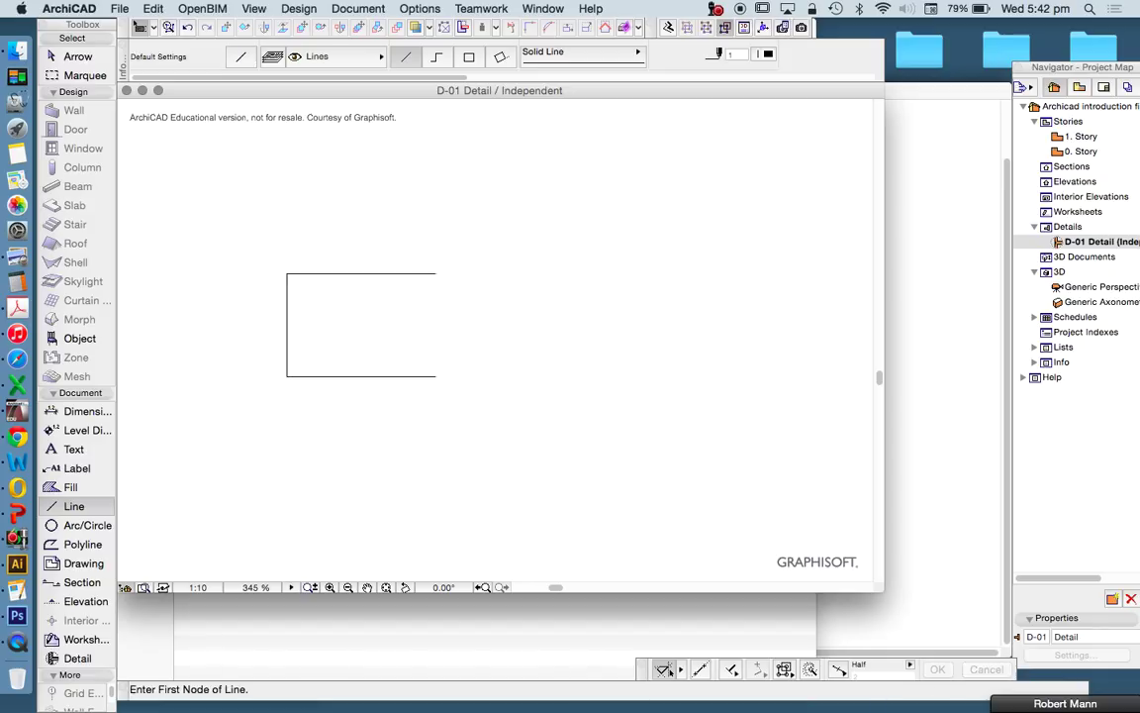
click(435, 376)
click(435, 274)
Select the rectangle's four lines together and clear the selection again
scroll(593, 218, down, 3)
scroll(416, 240, up, 1)
scroll(445, 270, up, 1)
key(w)
drag(308, 226, 578, 392)
scroll(407, 360, down, 4)
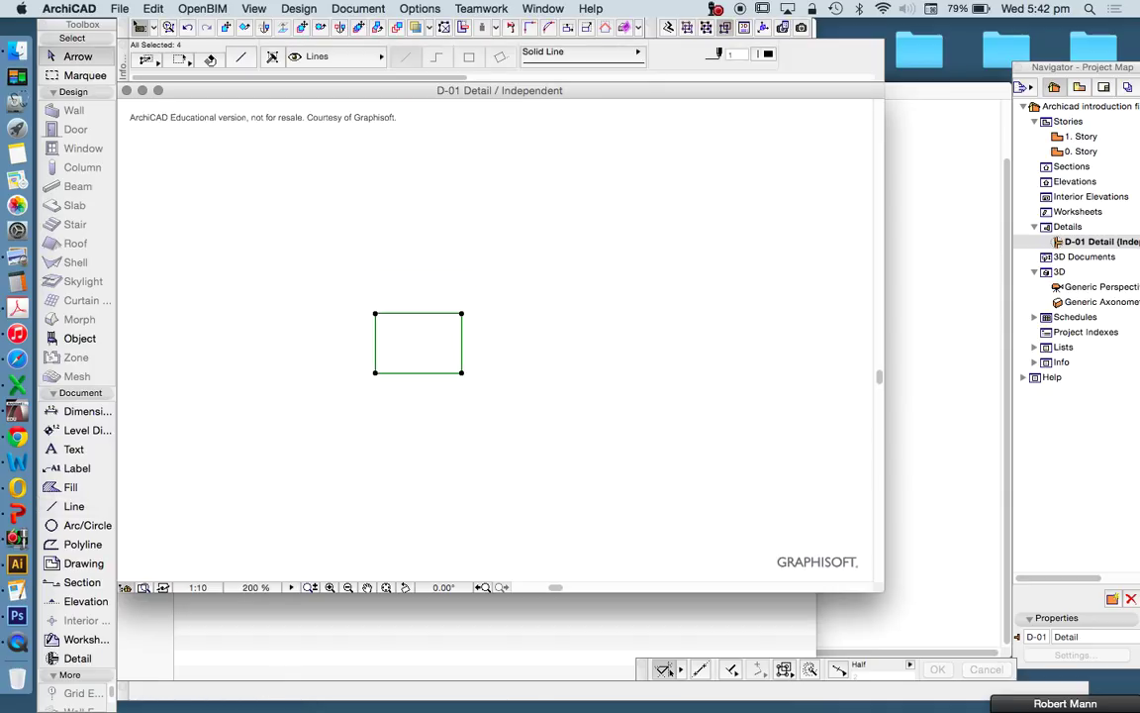
key(Escape)
Draw two closely spaced parallel lines at about 45° across the rectangle's upper-left corner, from its left edge to its top edge
scroll(405, 318, up, 4)
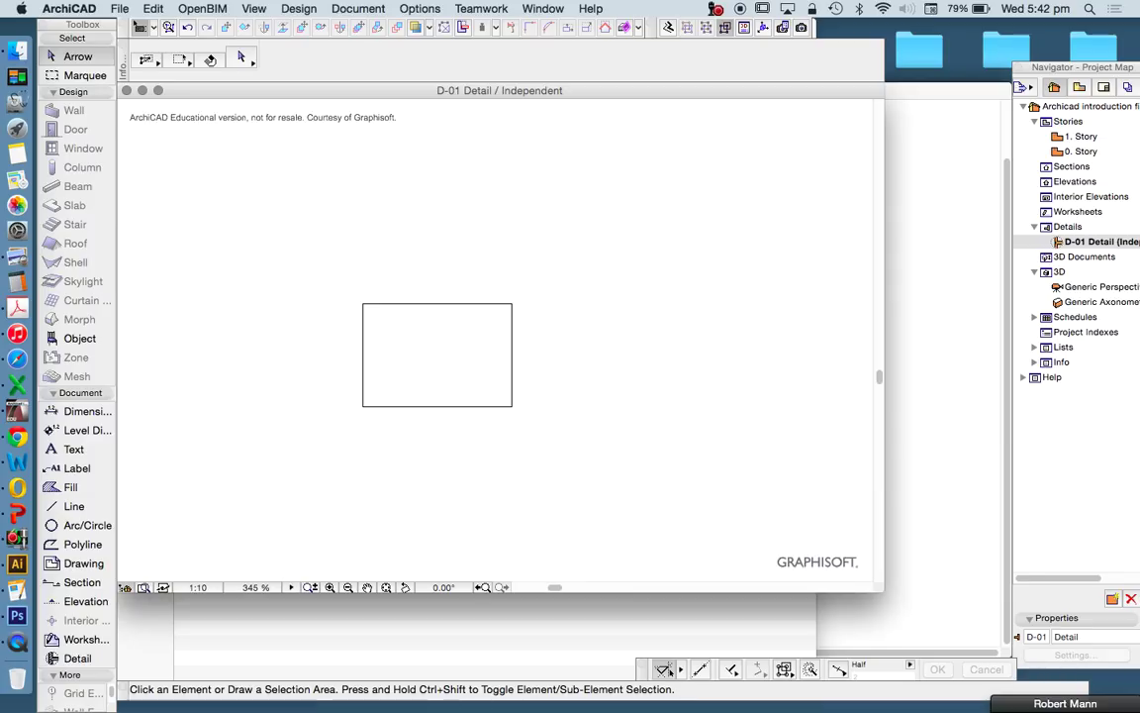
click(74, 506)
scroll(270, 372, up, 3)
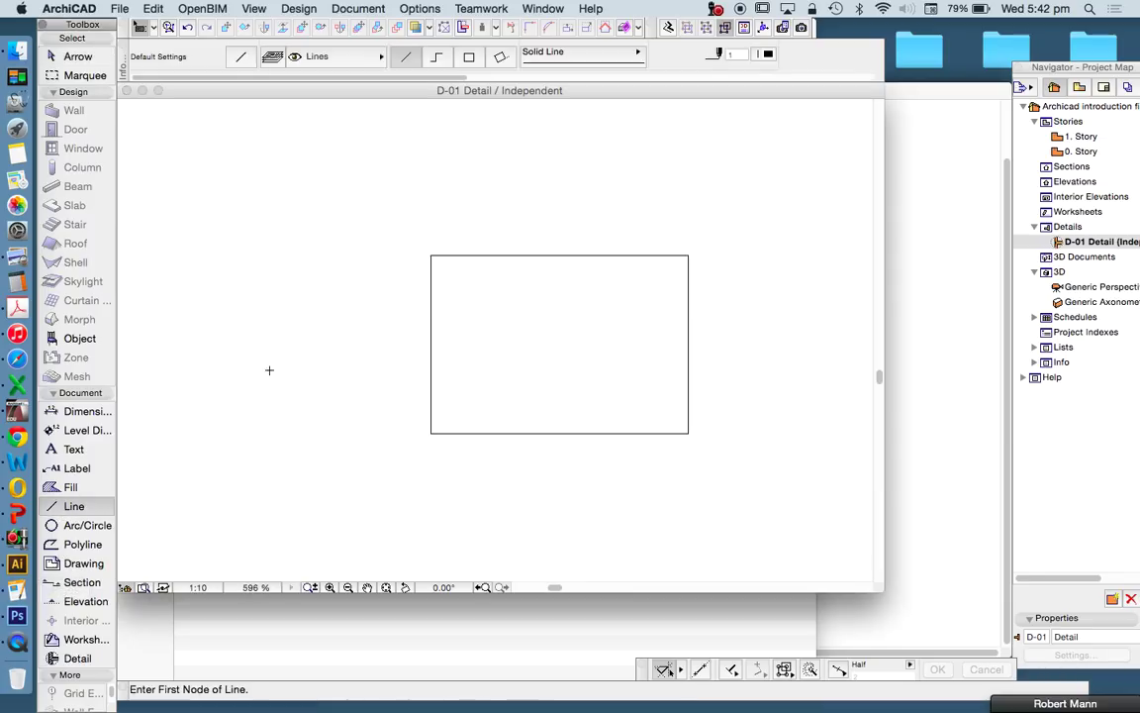
click(431, 317)
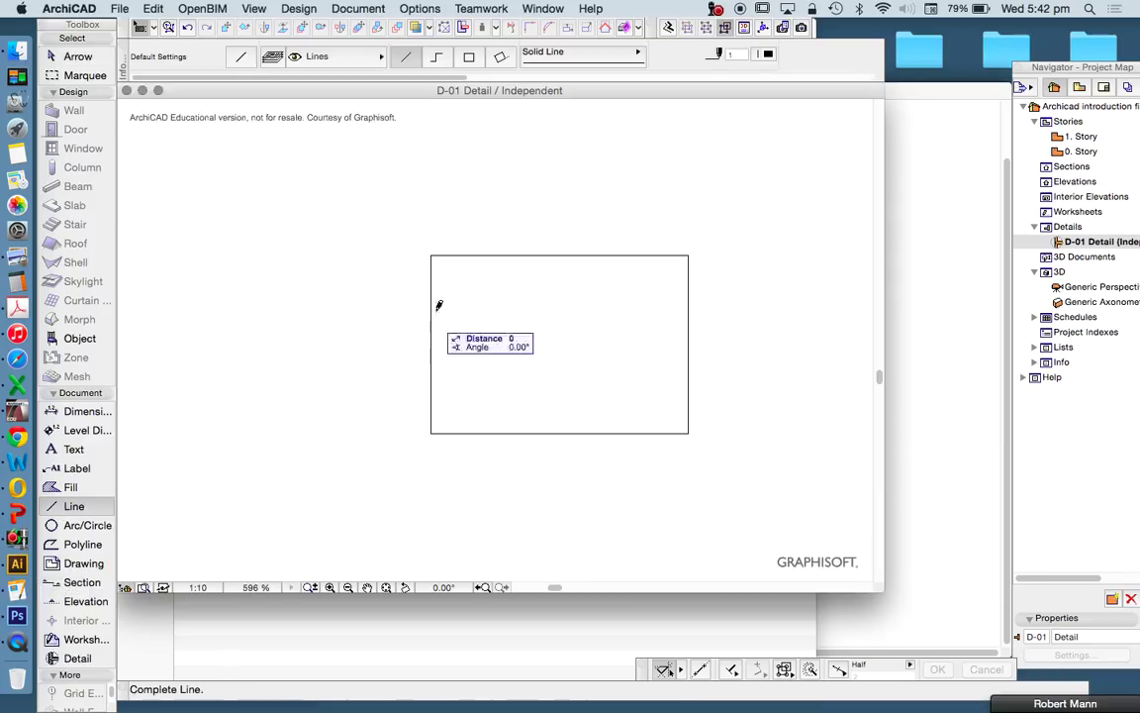
click(492, 255)
key(Escape)
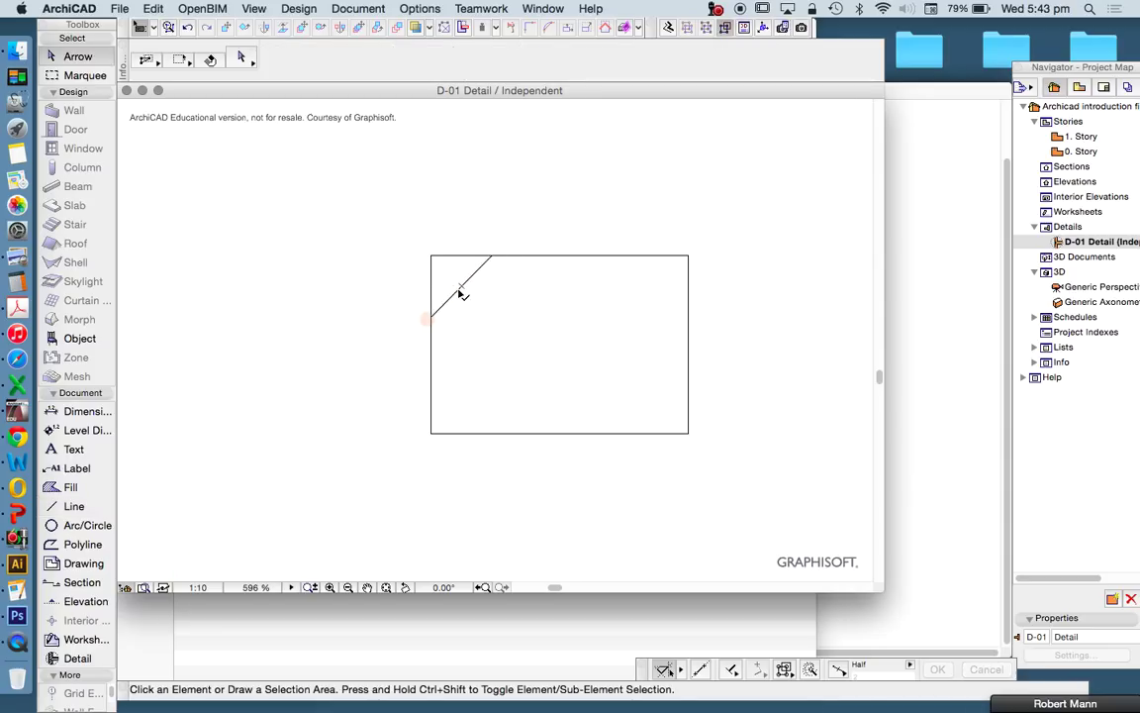
click(456, 299)
click(69, 506)
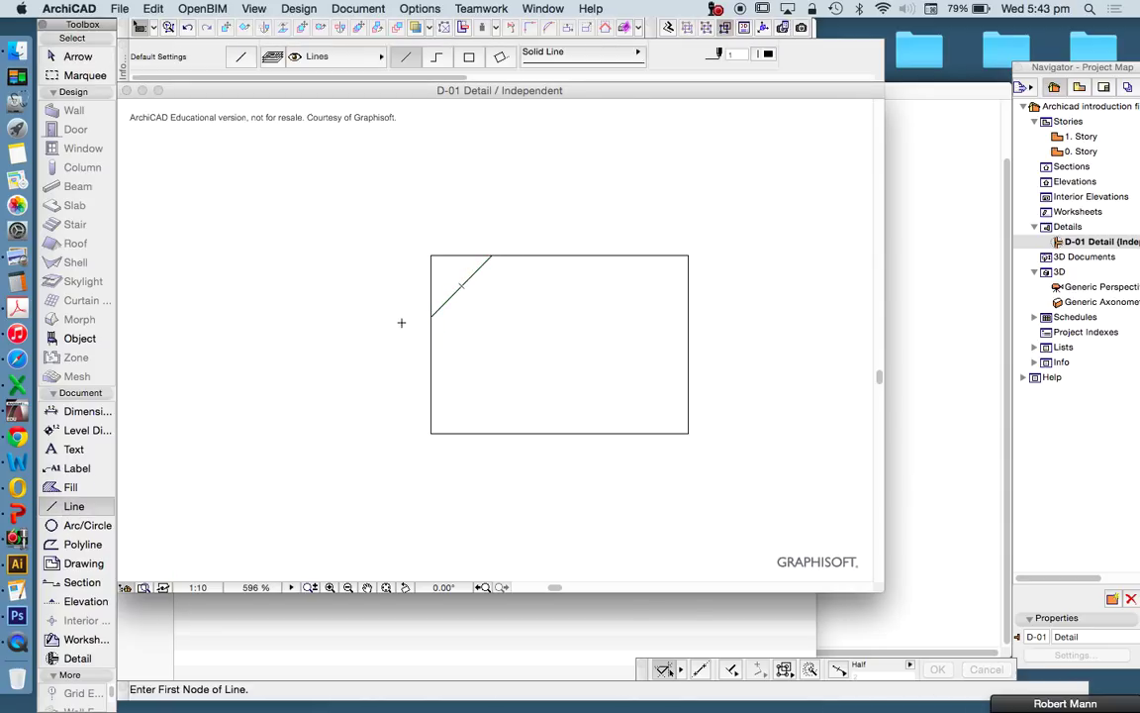
click(431, 337)
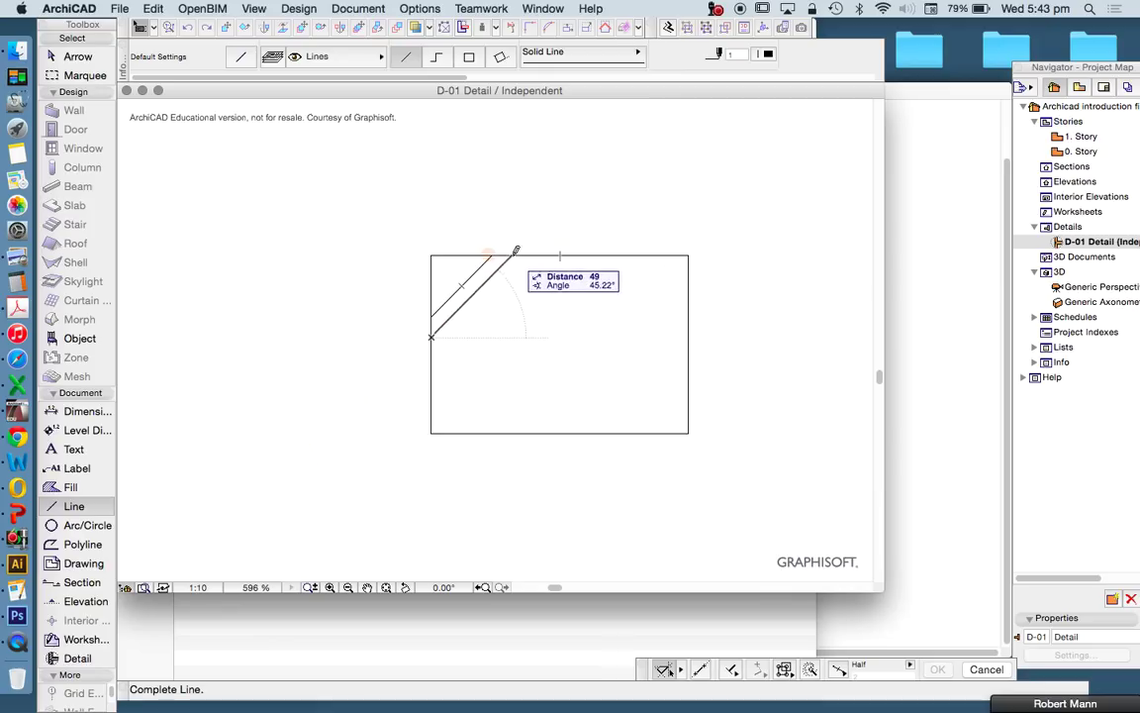
key(Escape)
click(431, 334)
click(508, 256)
Draw a second pair of parallel diagonal hatch lines from the rectangle's bottom edge to the right part of its top edge
click(455, 433)
click(631, 255)
click(476, 433)
click(652, 255)
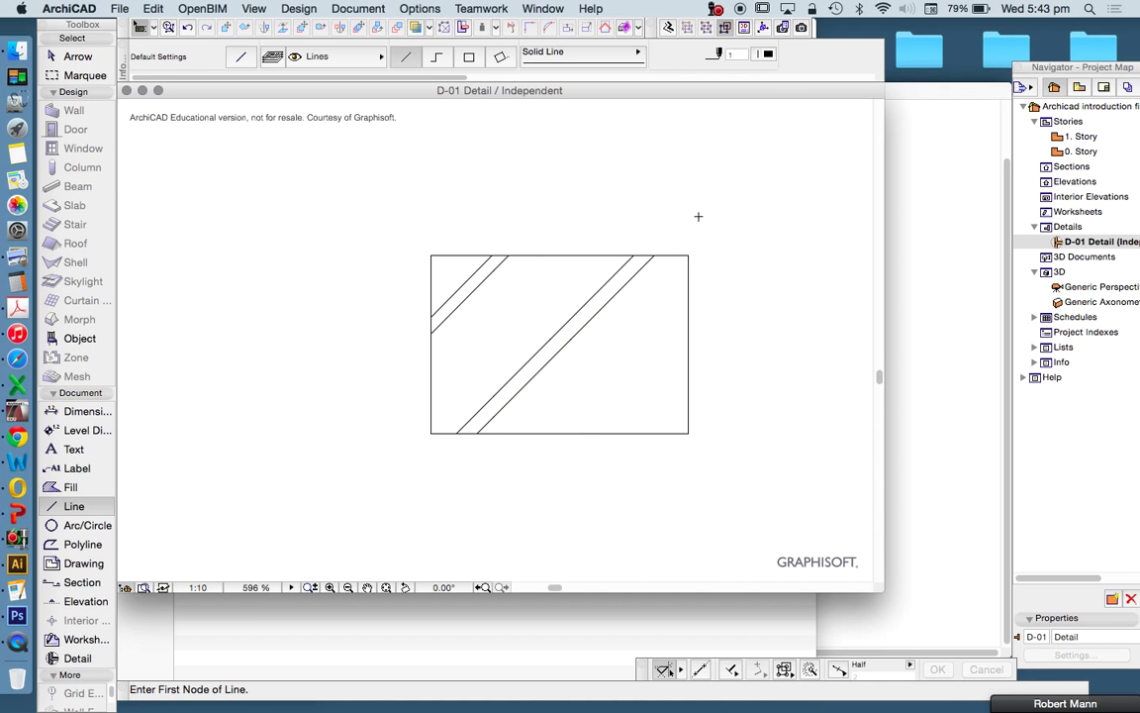
Delete the four hand-drawn diagonal lines and keep only the rectangle outline
scroll(535, 347, down, 1)
scroll(536, 348, up, 2)
scroll(522, 375, down, 3)
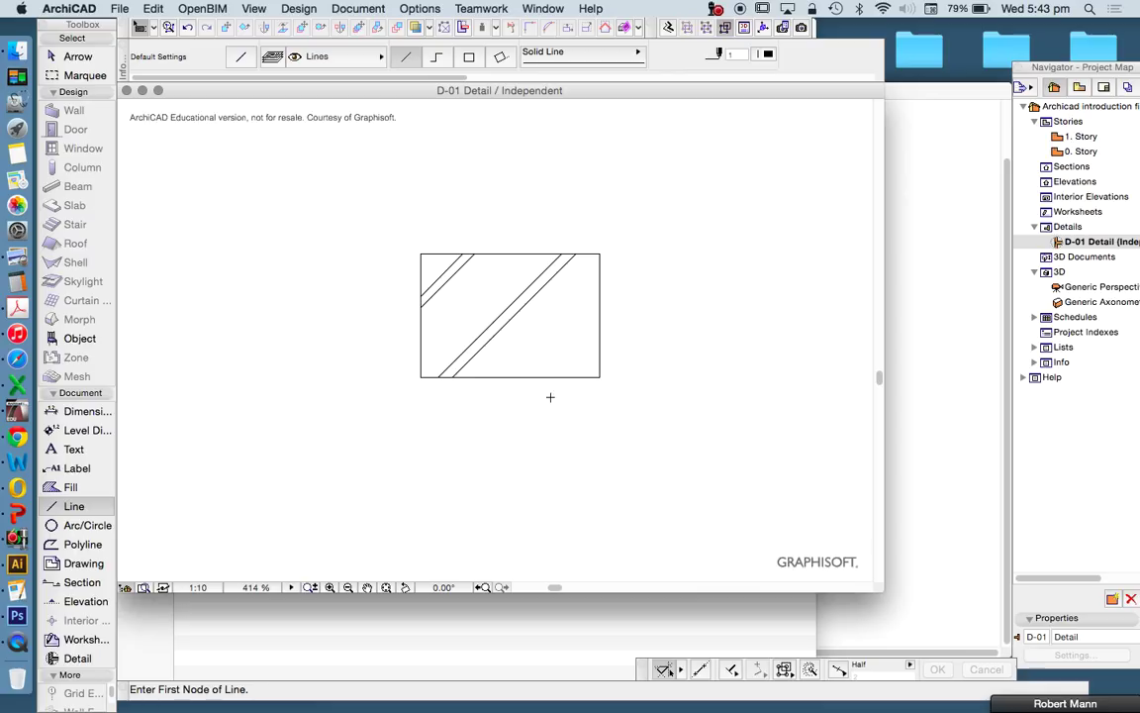
key(Escape)
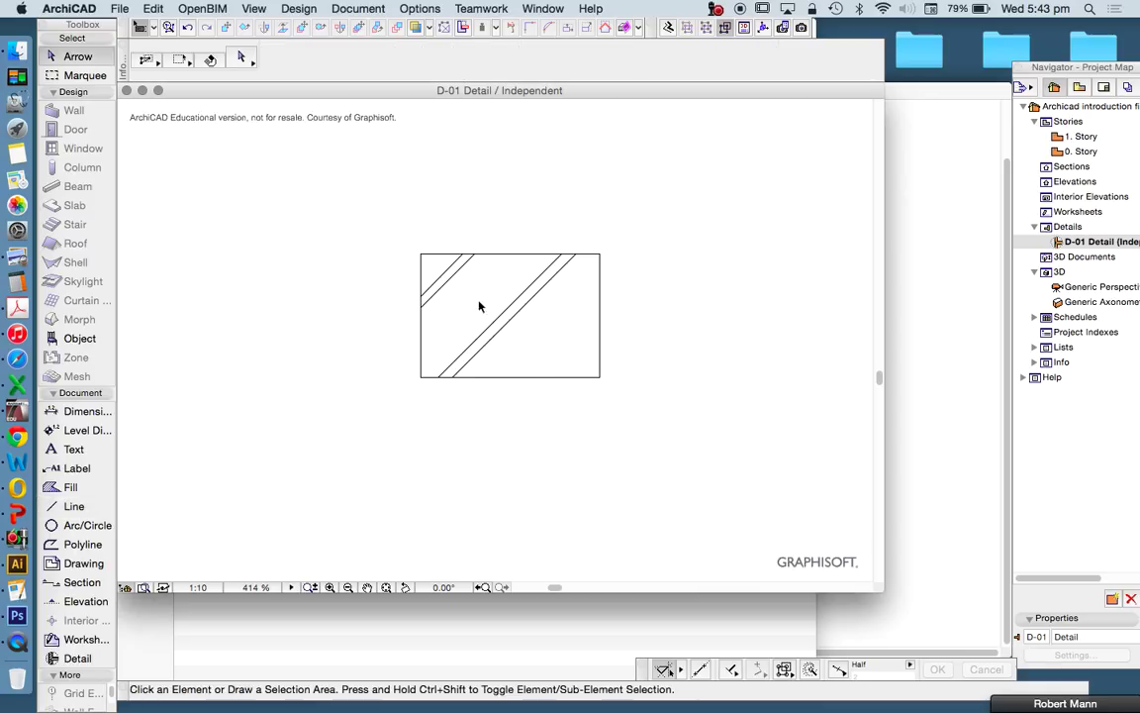
drag(478, 304, 395, 237)
key(Delete)
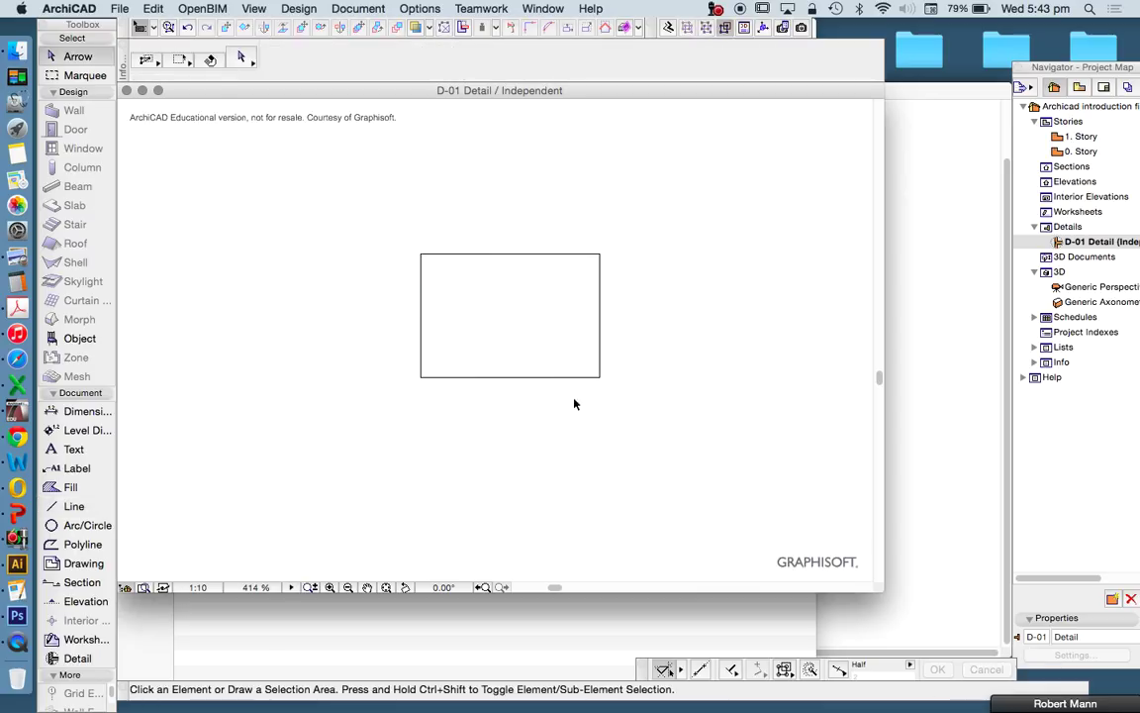
Activate the Fill tool, browse the available fill patterns and choose the vectorial fill Brickwork
click(70, 488)
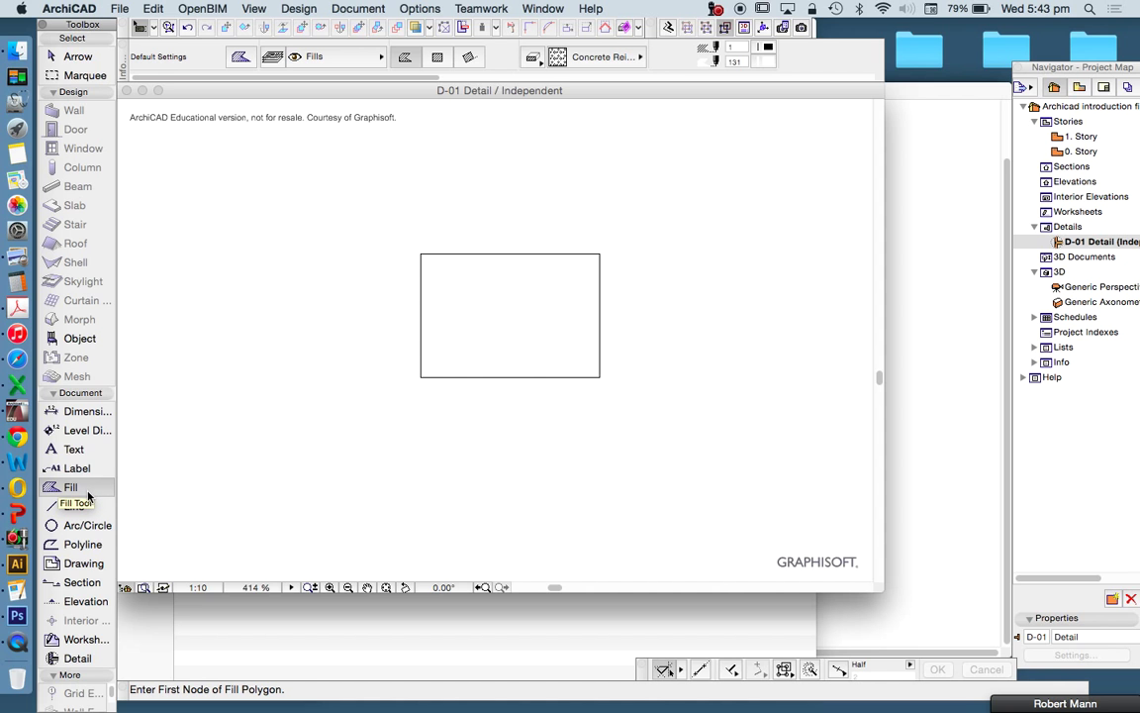
click(605, 58)
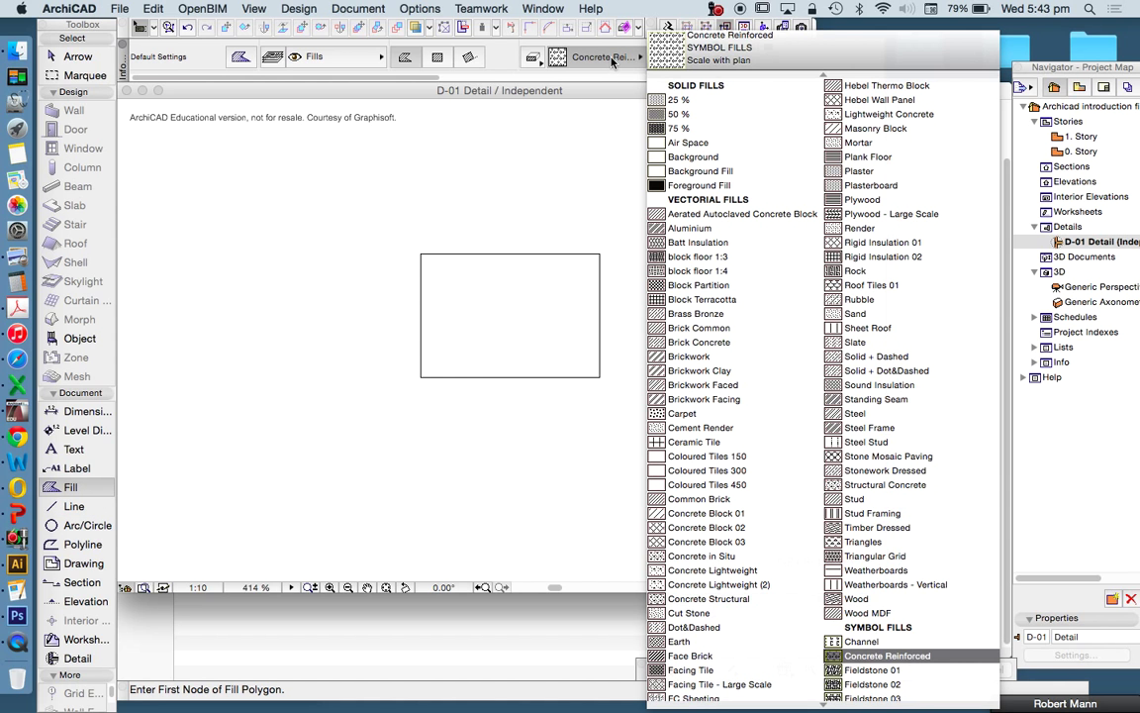
scroll(864, 187, down, 3)
scroll(861, 213, up, 3)
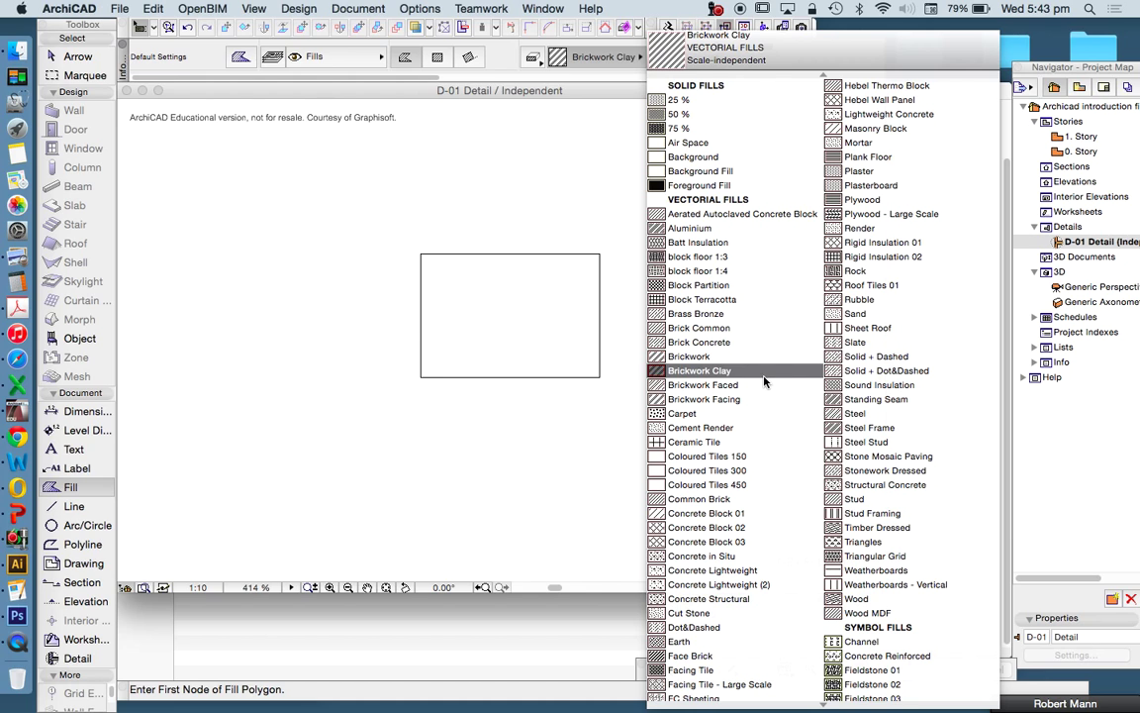
click(693, 363)
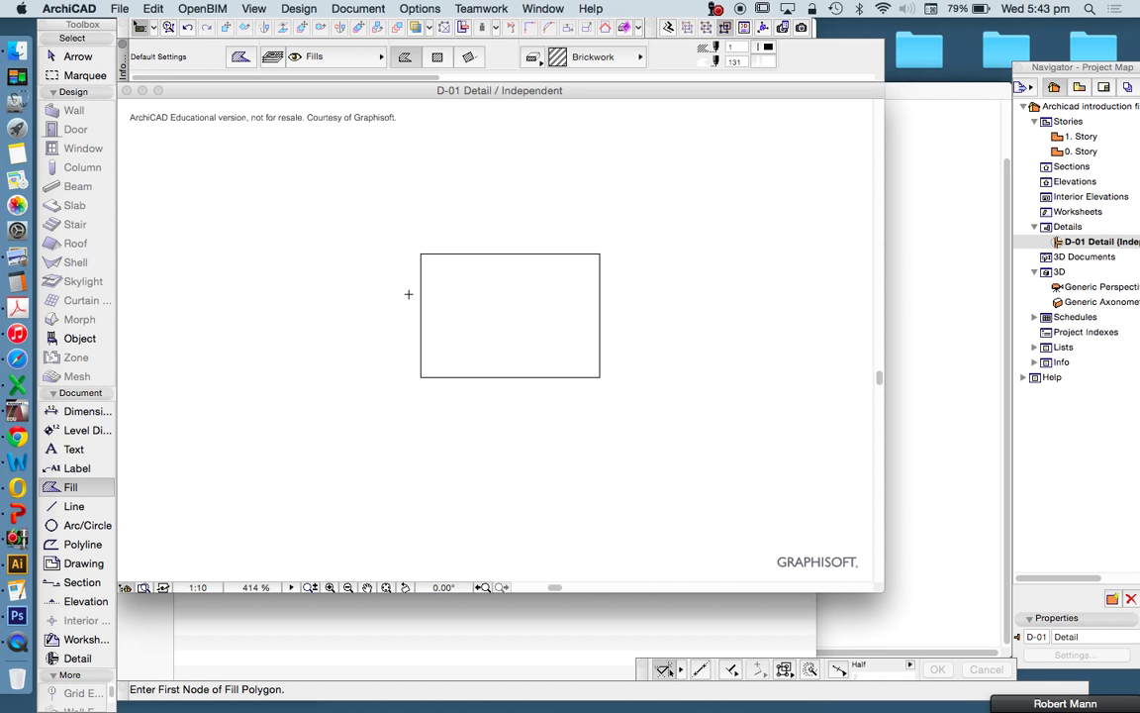
Fill the rectangle with a Brickwork polygon fill traced through its four corners, and undo it
click(421, 254)
click(599, 255)
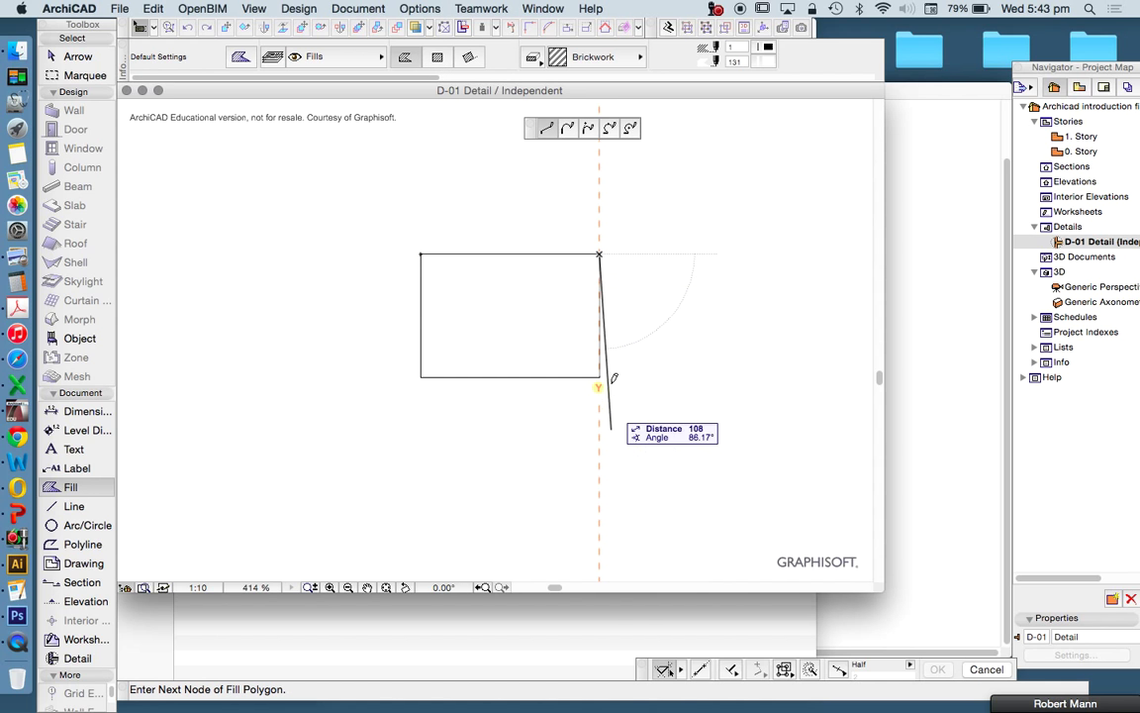
click(599, 376)
double_click(421, 377)
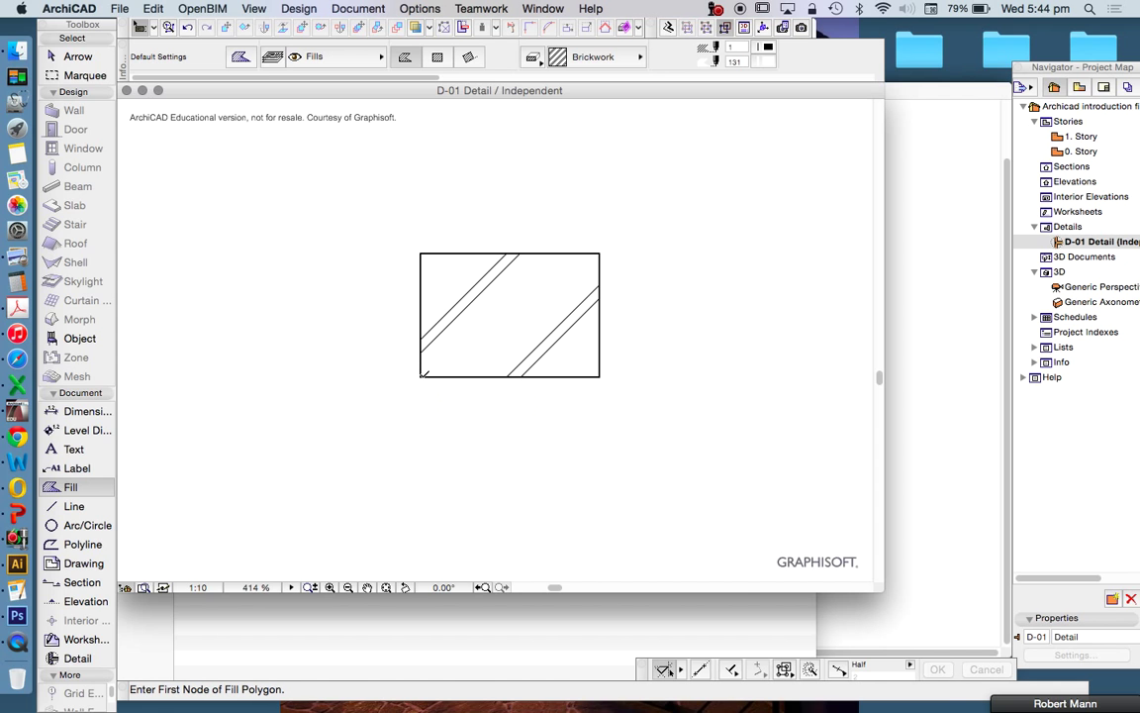
key(super+z)
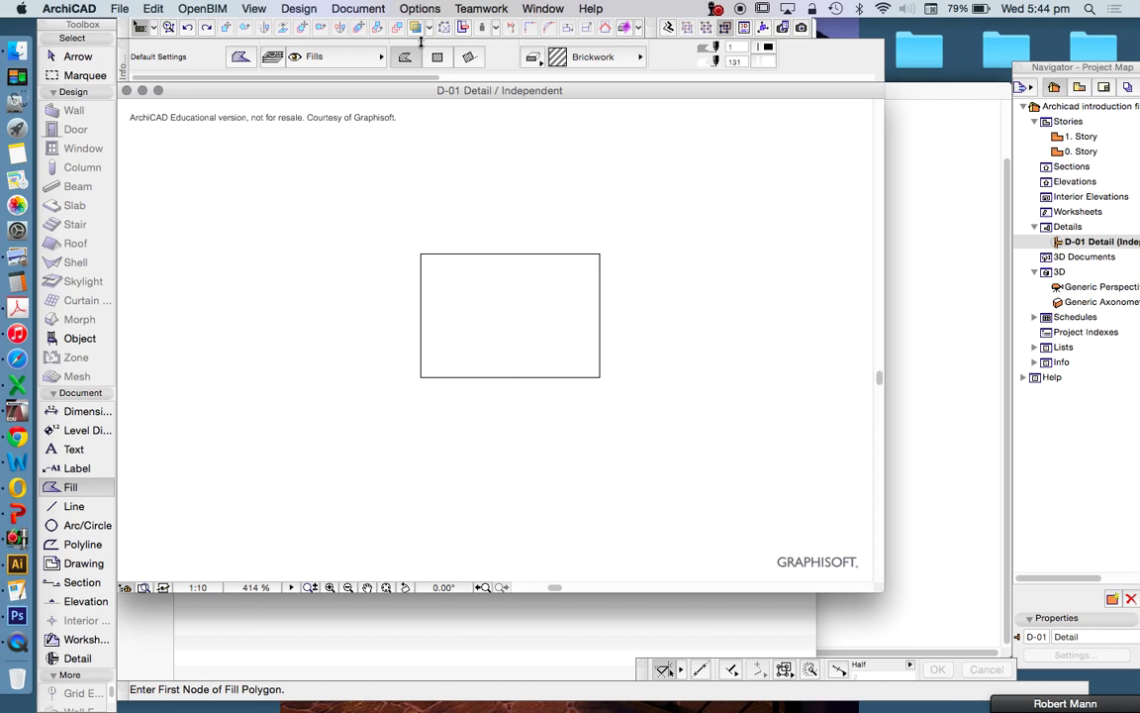
Fill the rectangle with the rectangular geometry method between two opposite corners, and undo that fill
click(436, 56)
click(421, 255)
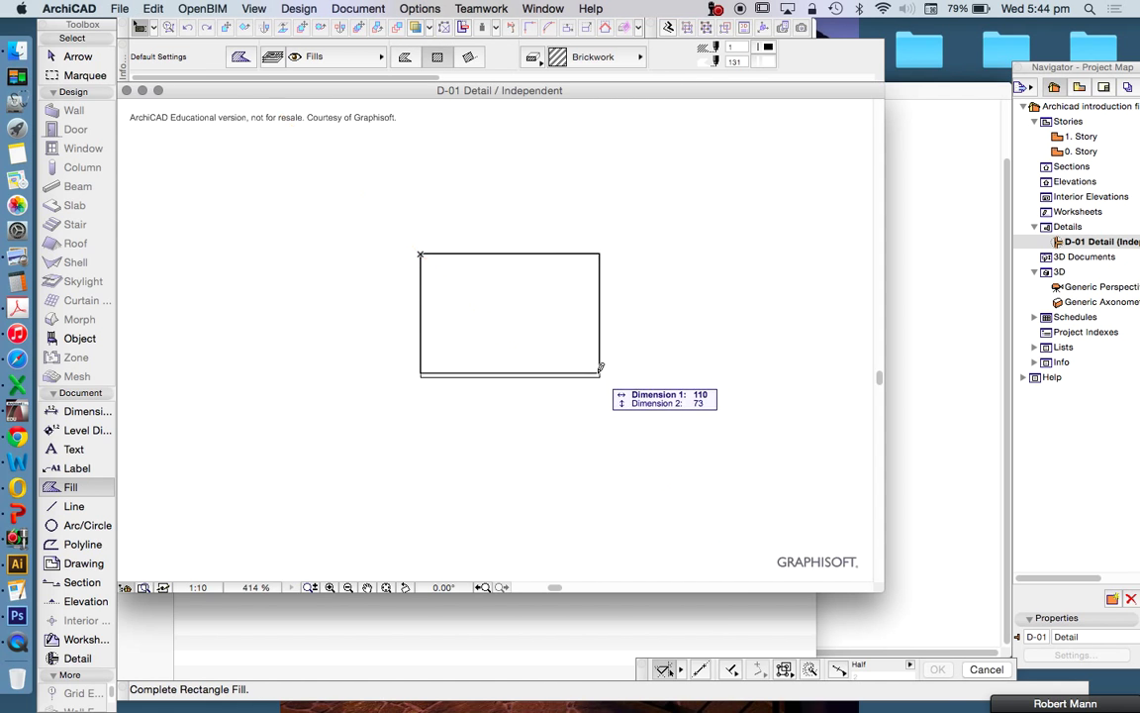
click(600, 376)
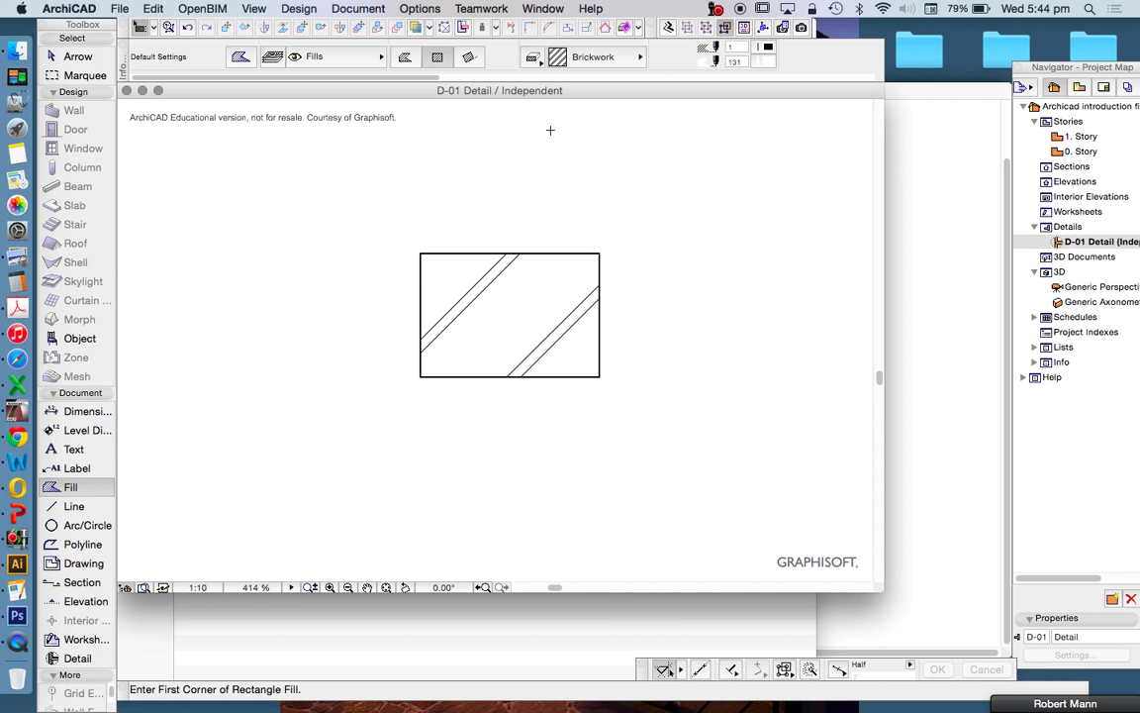
key(super+z)
Fill the outline using the rotated rectangle method, defining its top edge and then its depth, and undo the fill
click(469, 56)
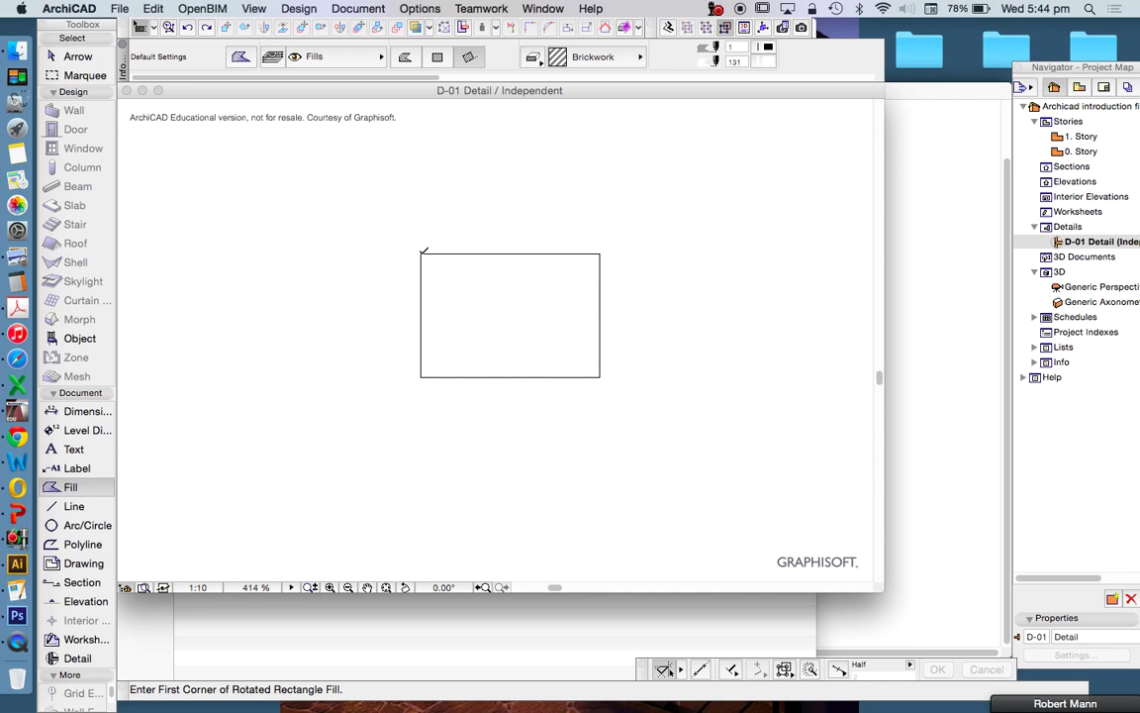
click(420, 255)
click(598, 254)
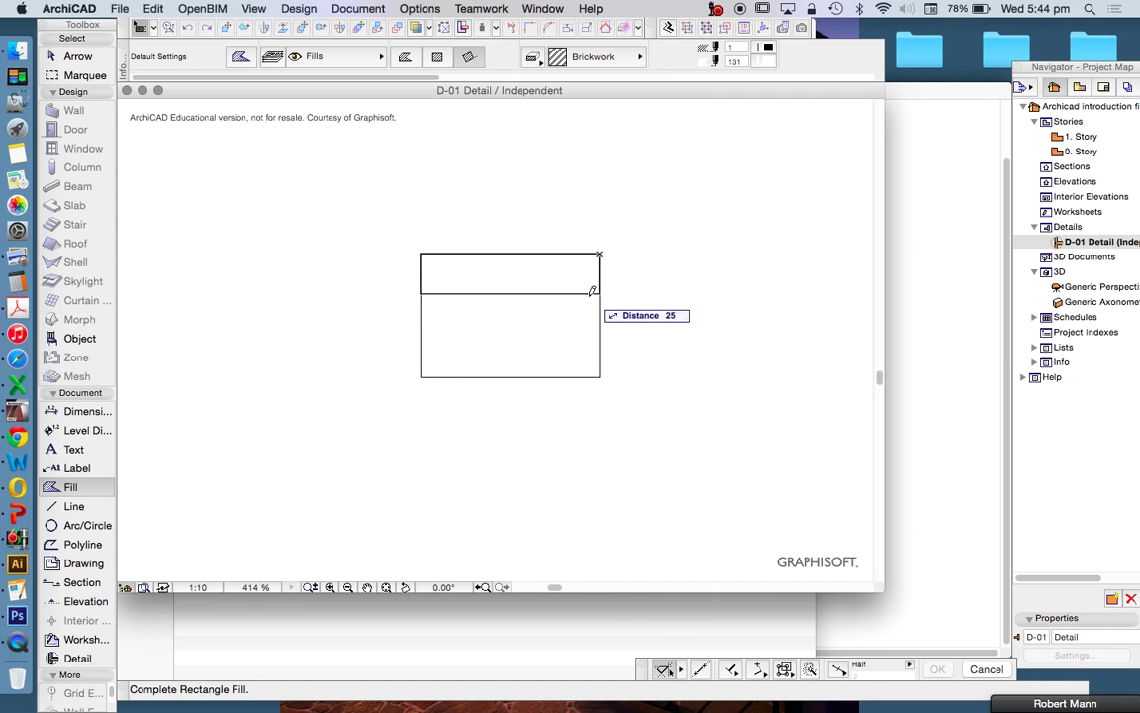
click(600, 376)
key(super+z)
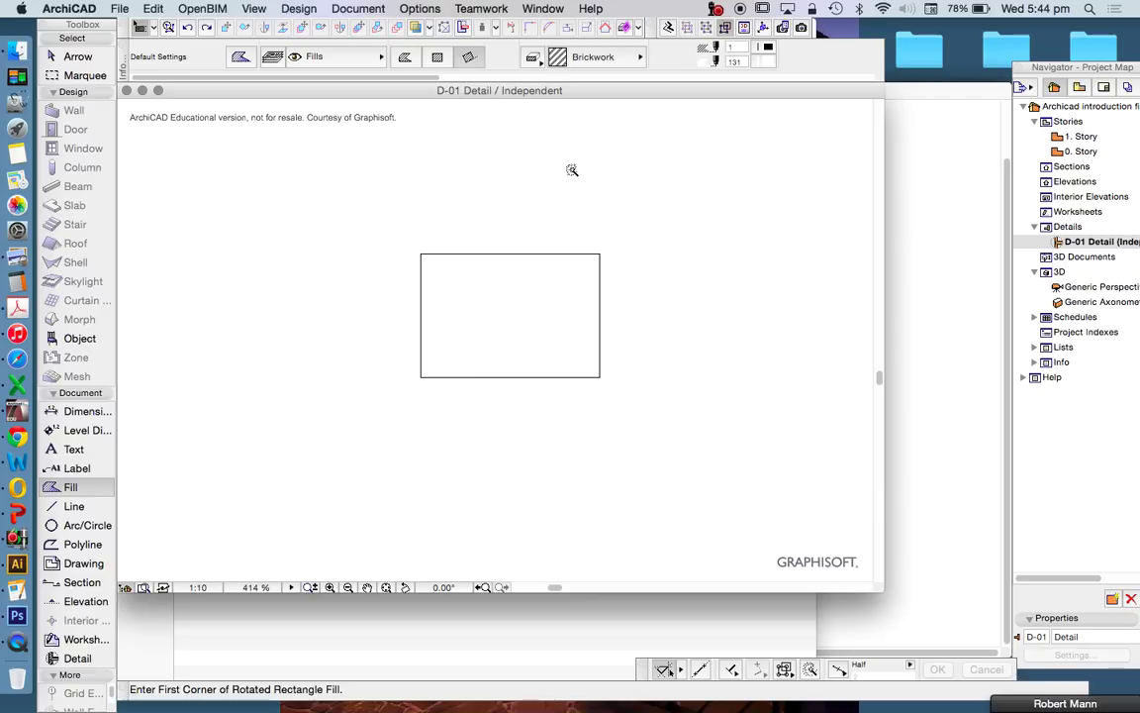
Fill the rectangle outline automatically with Brickwork using the Magic Wand, and return to the Arrow tool
click(477, 301)
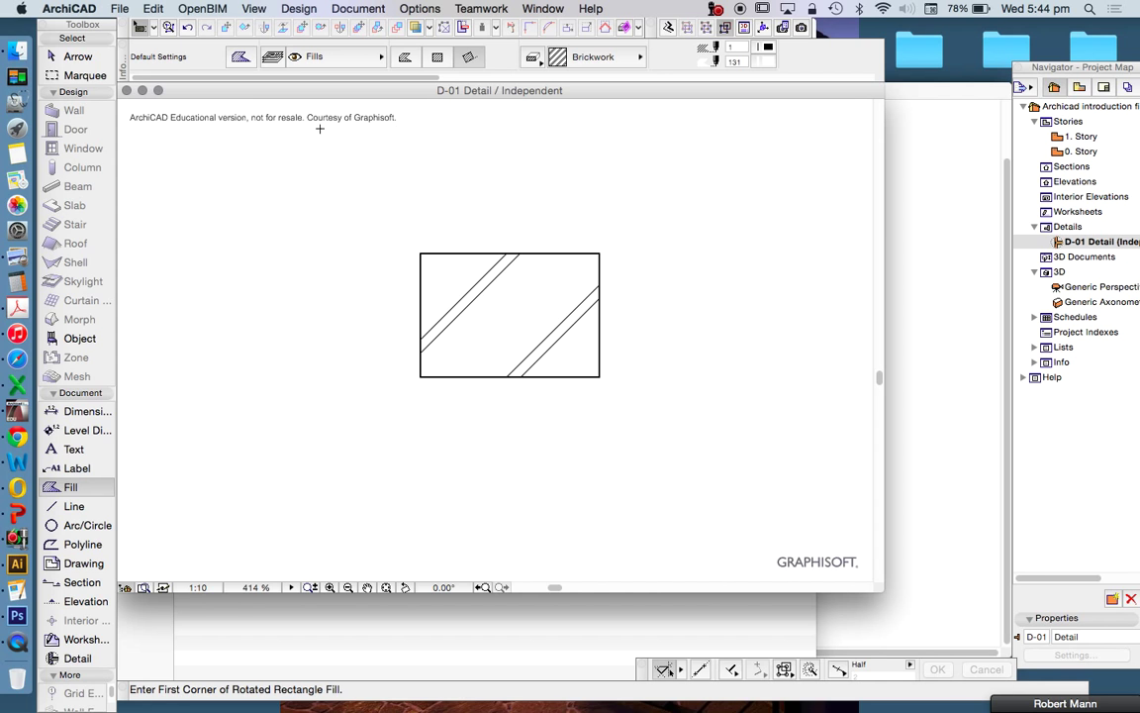
click(78, 58)
click(525, 308)
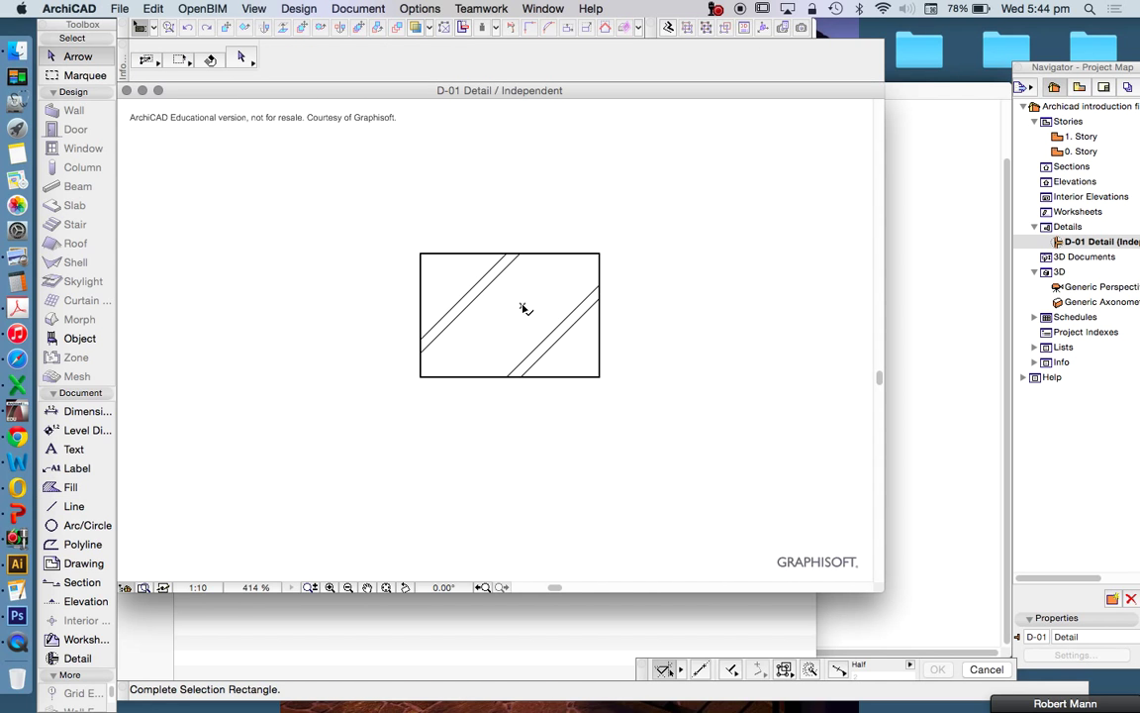
click(295, 125)
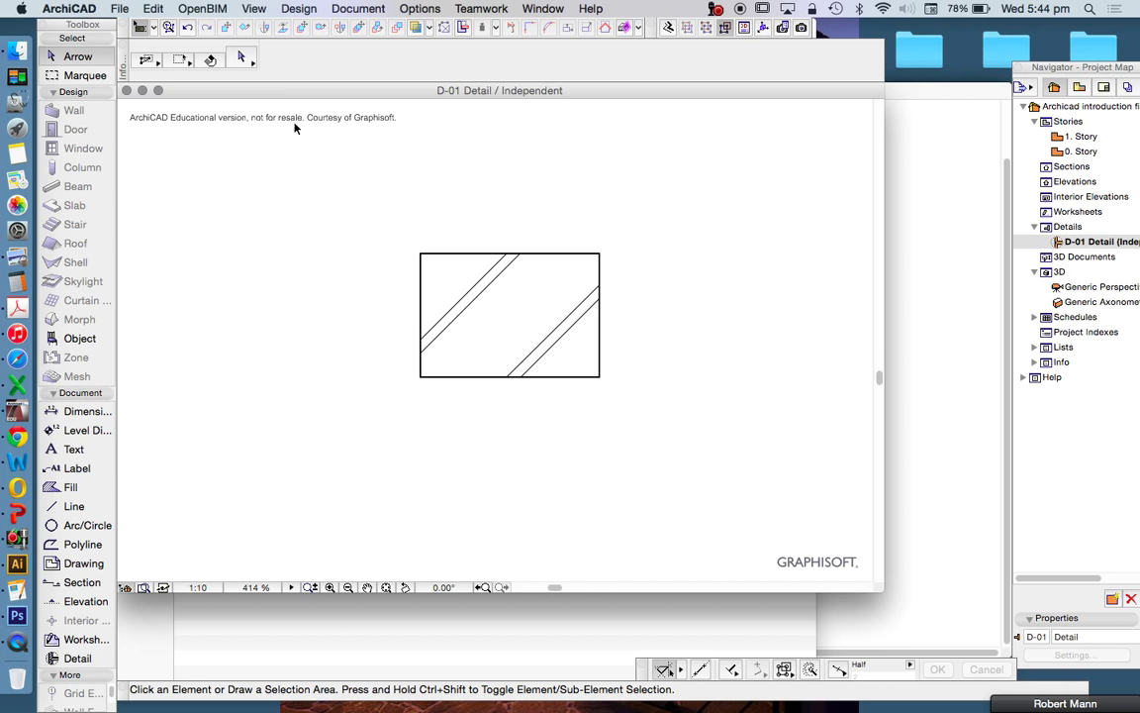
Move the Brickwork fill off the brick outline to just above it
click(489, 326)
scroll(412, 227, down, 3)
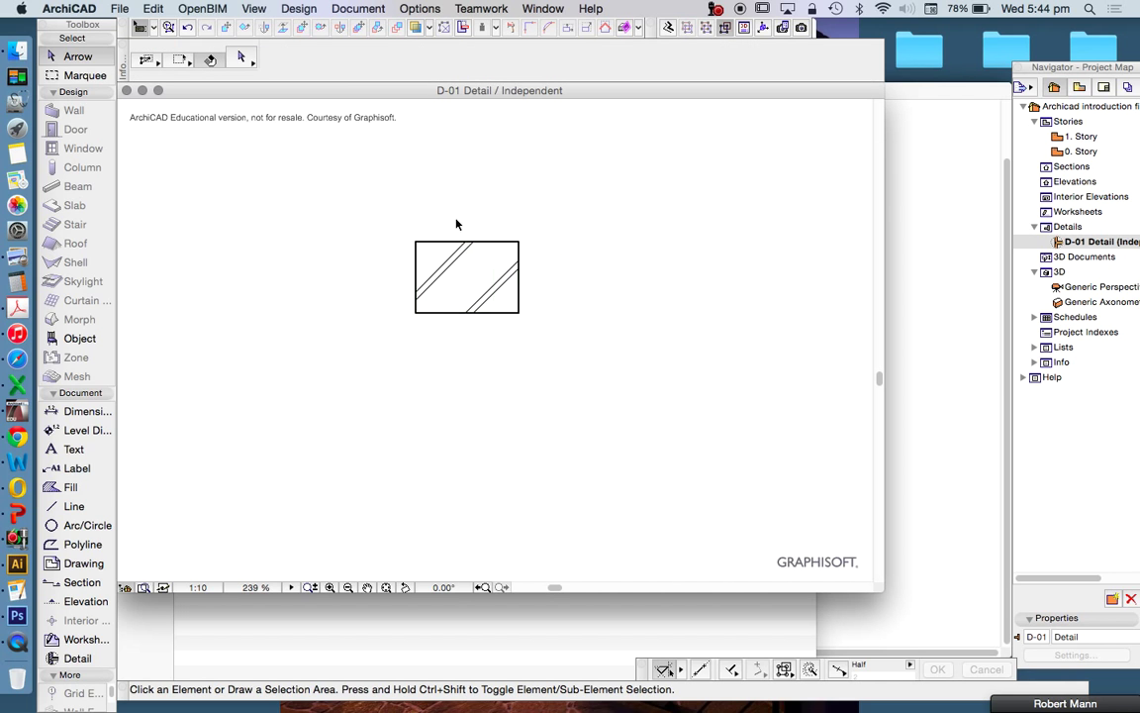
scroll(455, 218, up, 2)
drag(489, 312, 507, 182)
shift+click(536, 203)
middle_drag(520, 219, 541, 256)
scroll(541, 260, up, 1)
click(700, 219)
click(448, 191)
scroll(700, 59, right, 3)
click(604, 203)
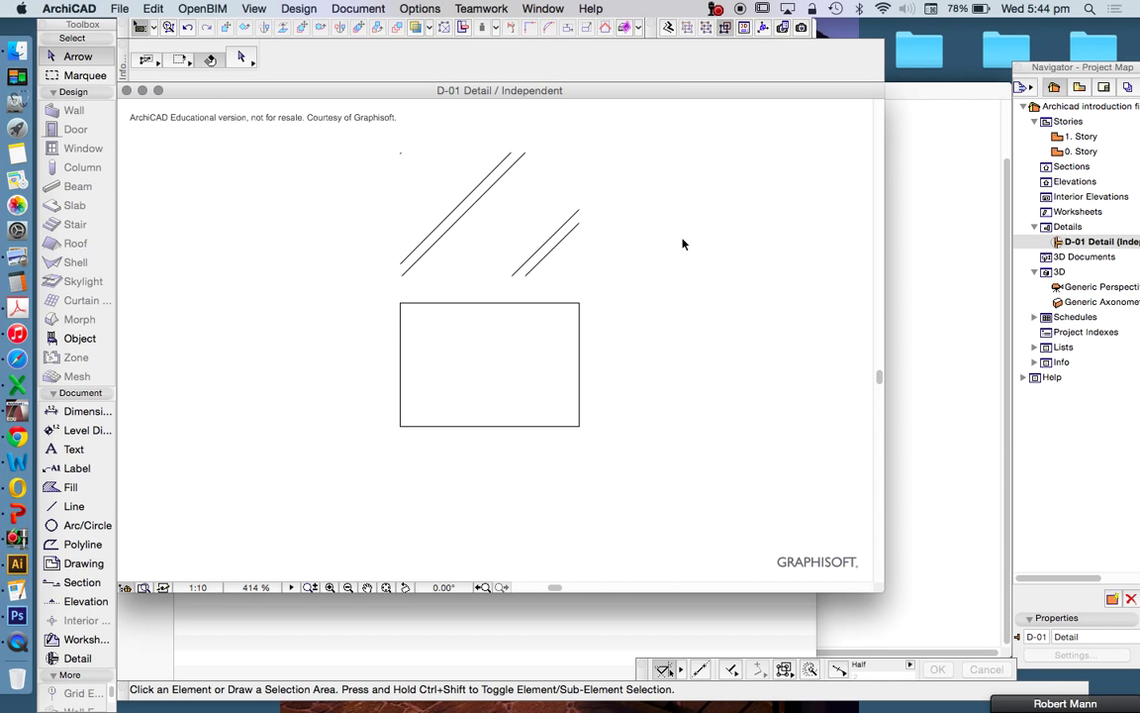
Select the moved Brickwork fill and switch on its contour as a Solid Line
click(453, 175)
click(534, 57)
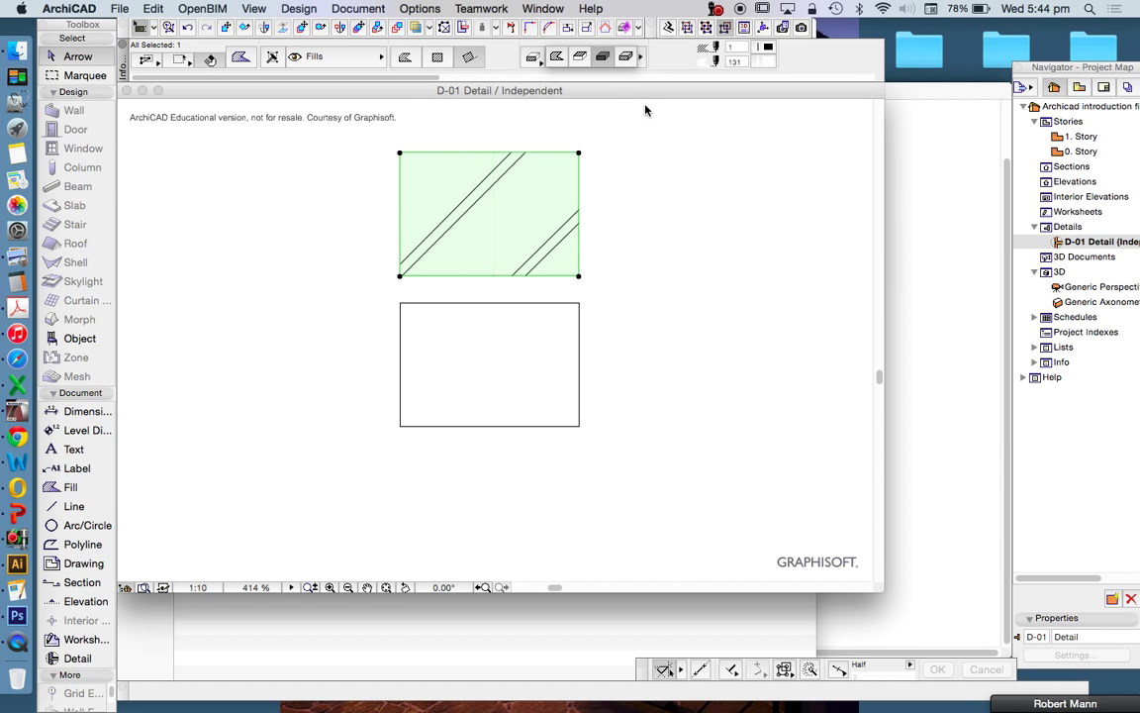
click(599, 141)
scroll(599, 52, right, 2)
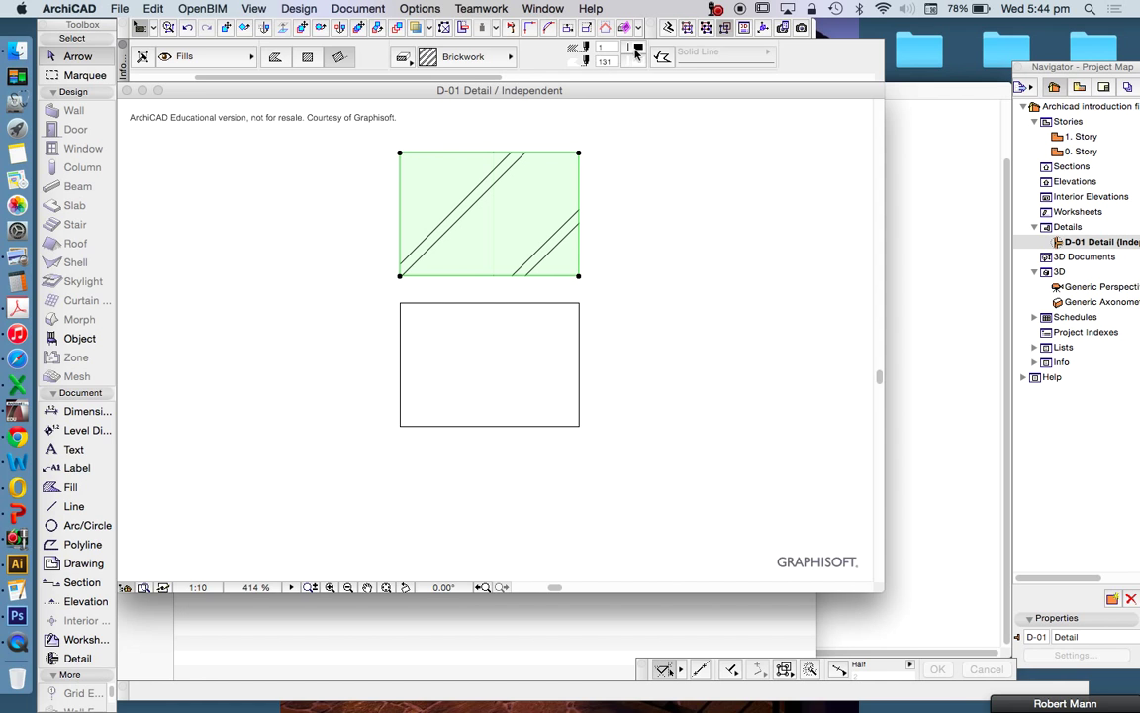
click(574, 49)
scroll(706, 51, right, 3)
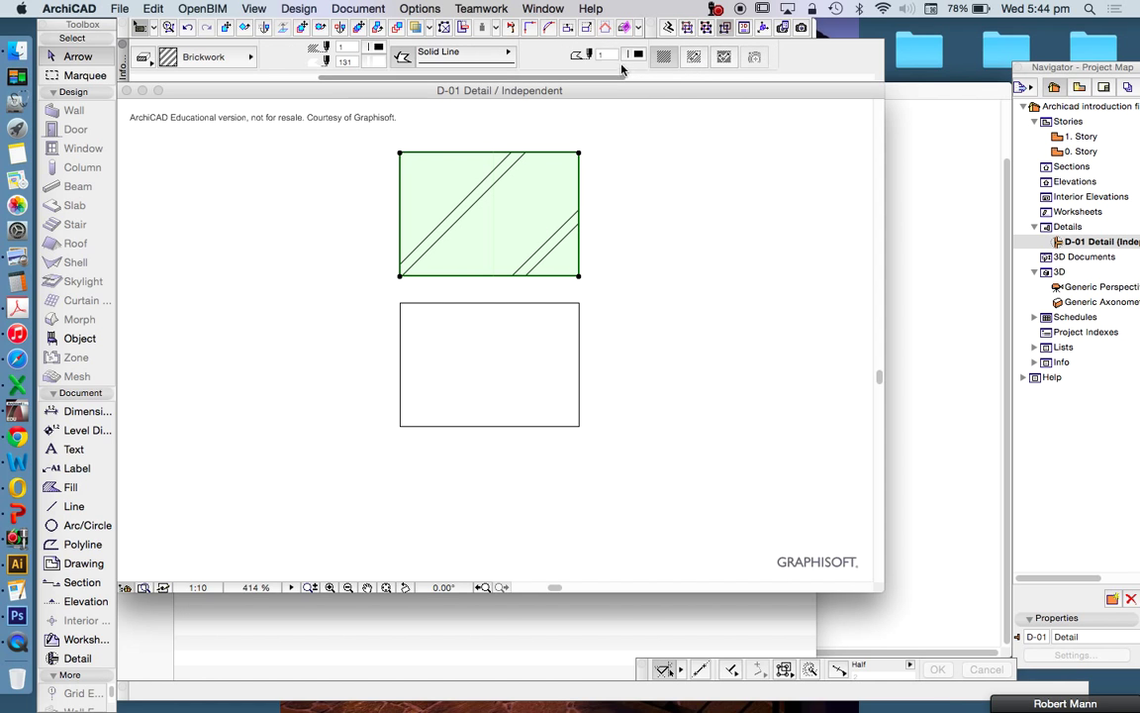
Set the fill's contour line type to Dashed short
click(427, 47)
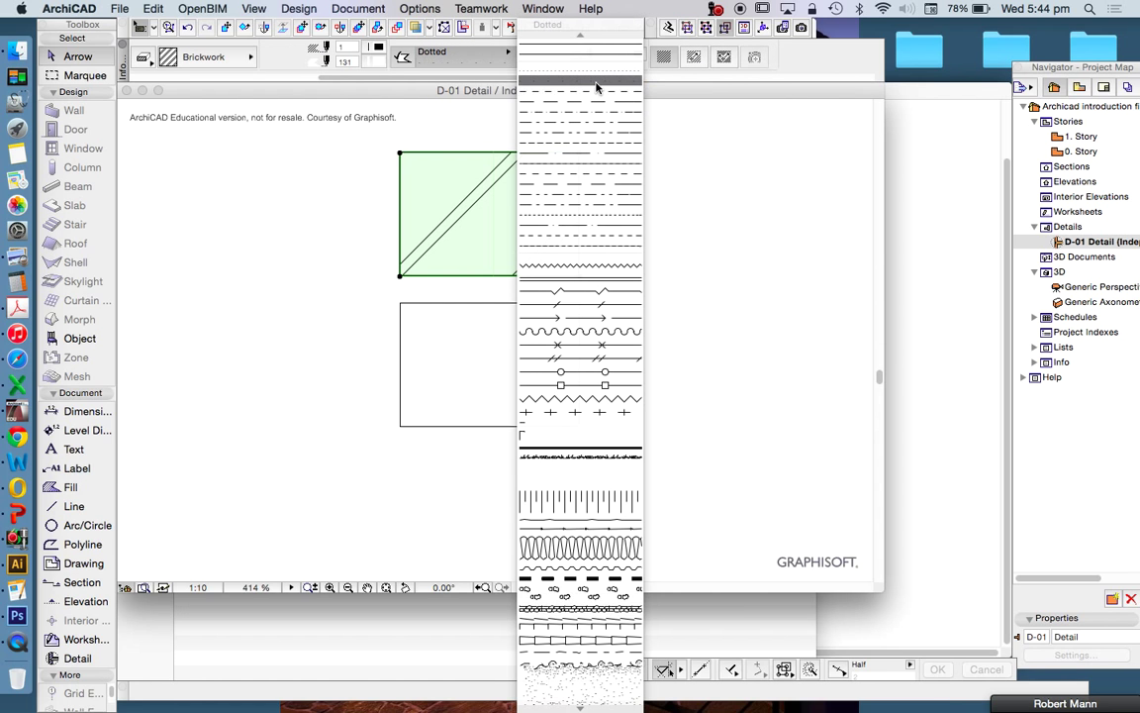
click(598, 232)
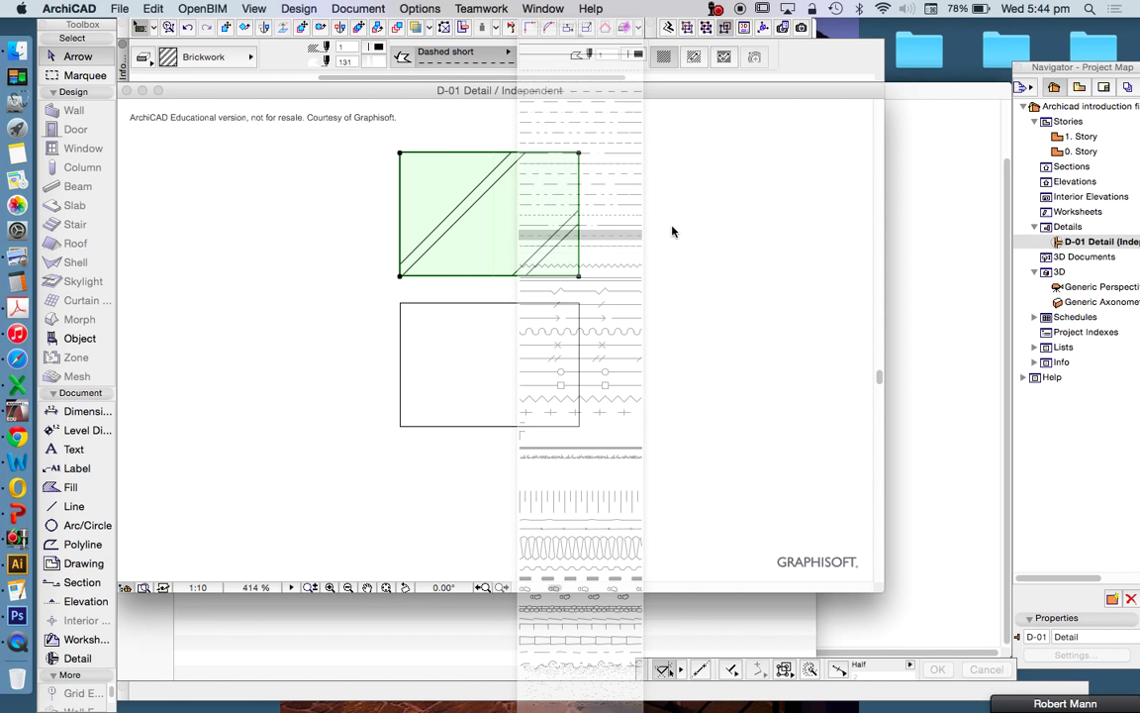
click(625, 221)
click(572, 150)
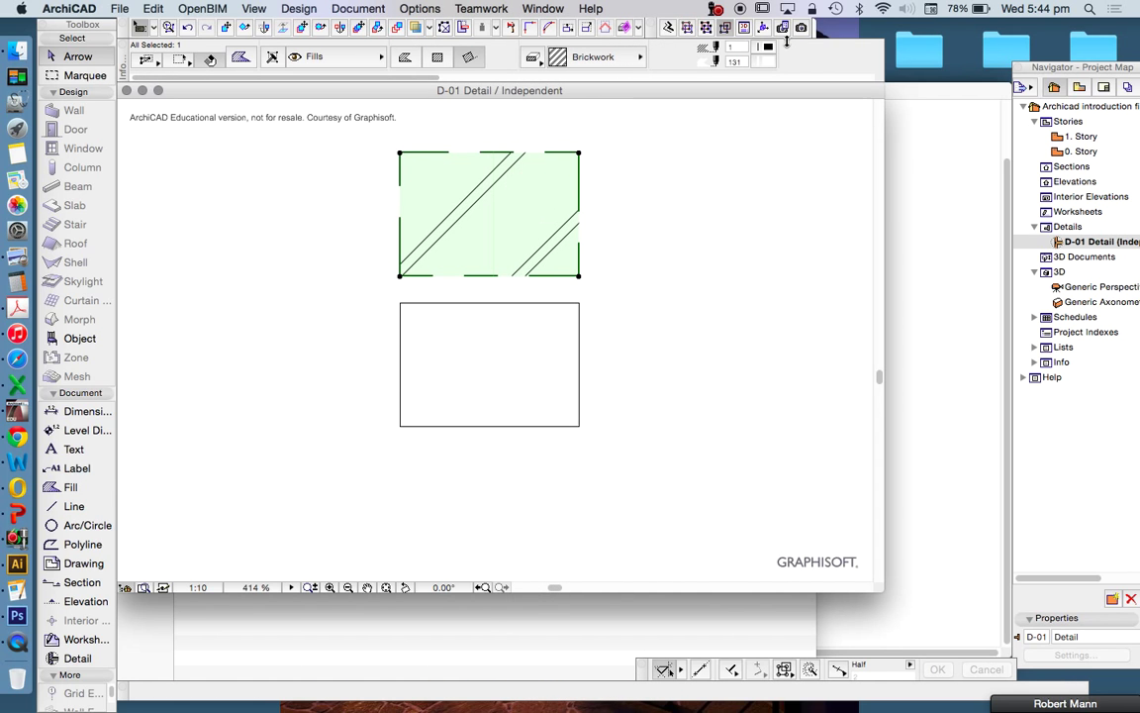
Change the fill's contour pen to red pen 20
scroll(648, 58, right, 3)
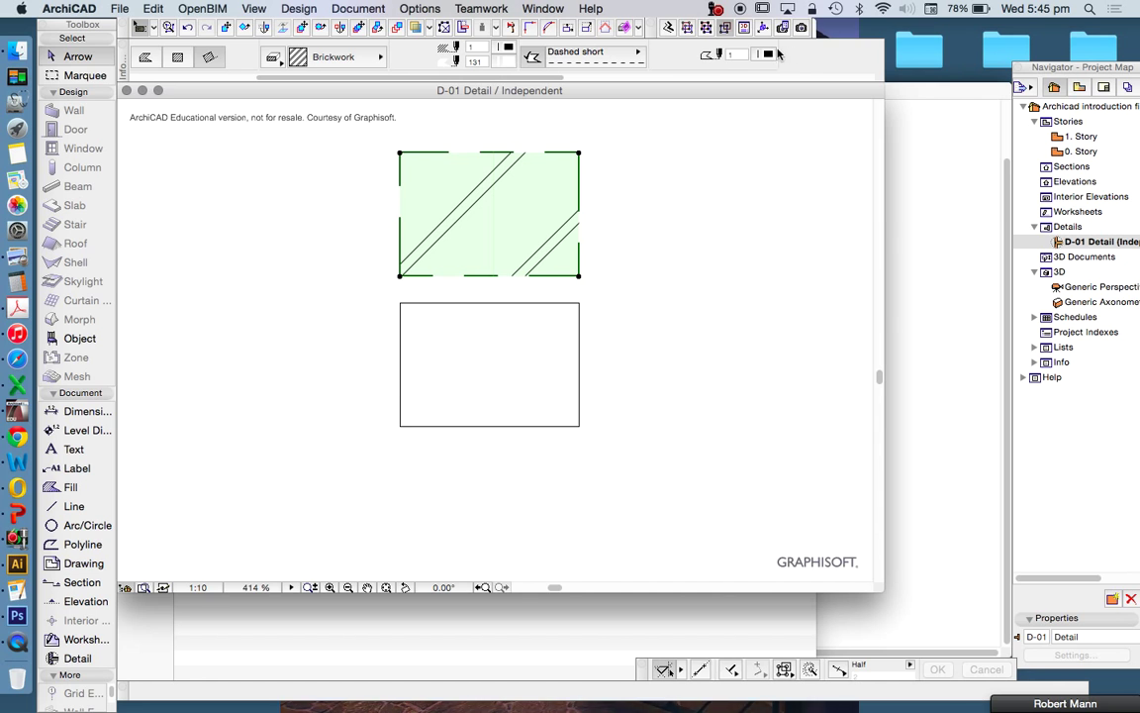
drag(767, 56, 1022, 53)
click(614, 156)
click(540, 217)
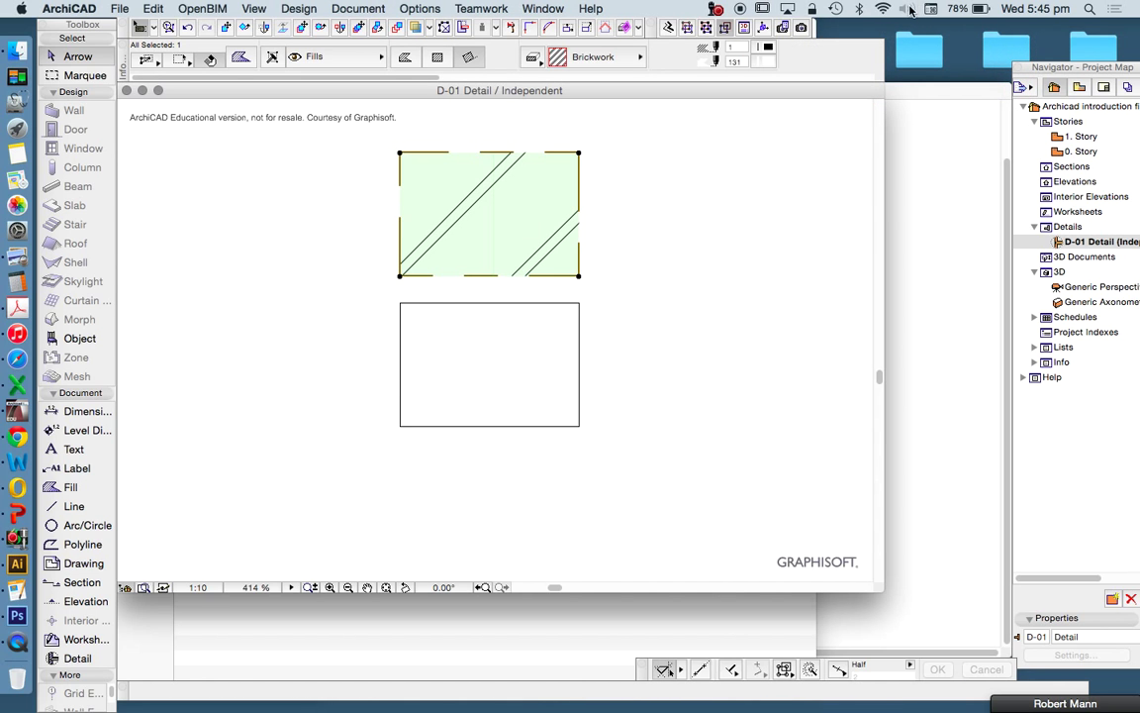
Restore the fill's contour to Solid Line with the black pen 1
click(883, 9)
click(916, 41)
scroll(624, 52, right, 5)
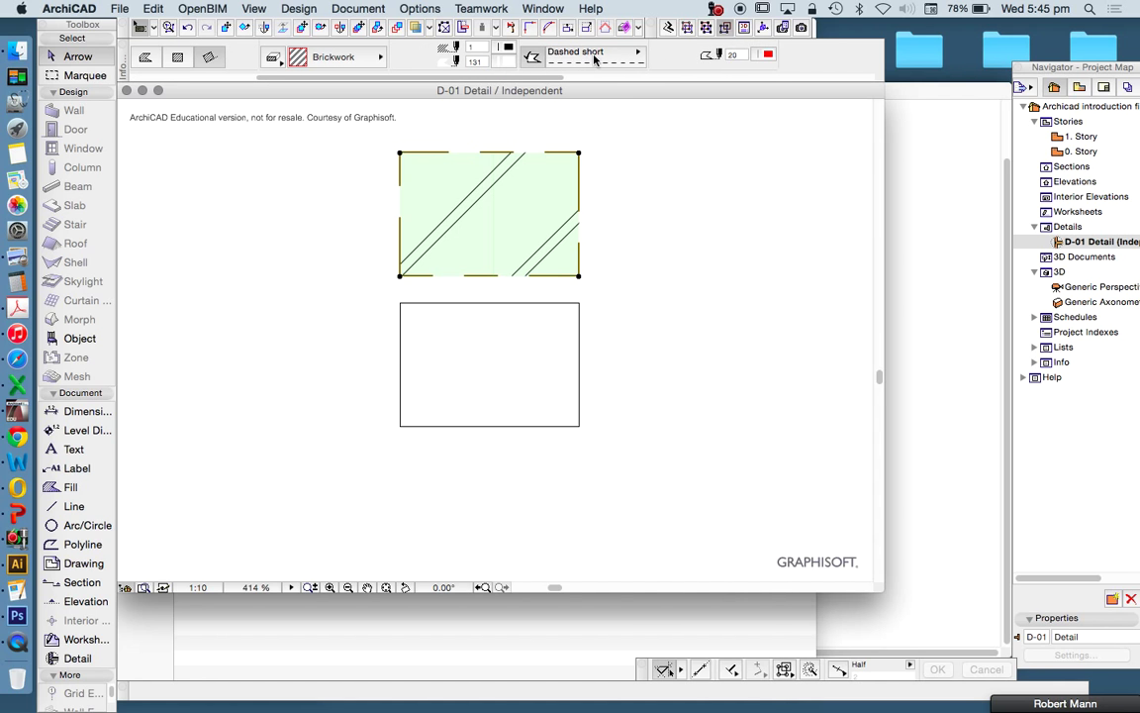
click(595, 56)
click(674, 45)
click(768, 55)
click(781, 56)
click(673, 197)
Set the Brickwork fill's foreground hatch pen to green pen 24, and clear the selection
click(545, 205)
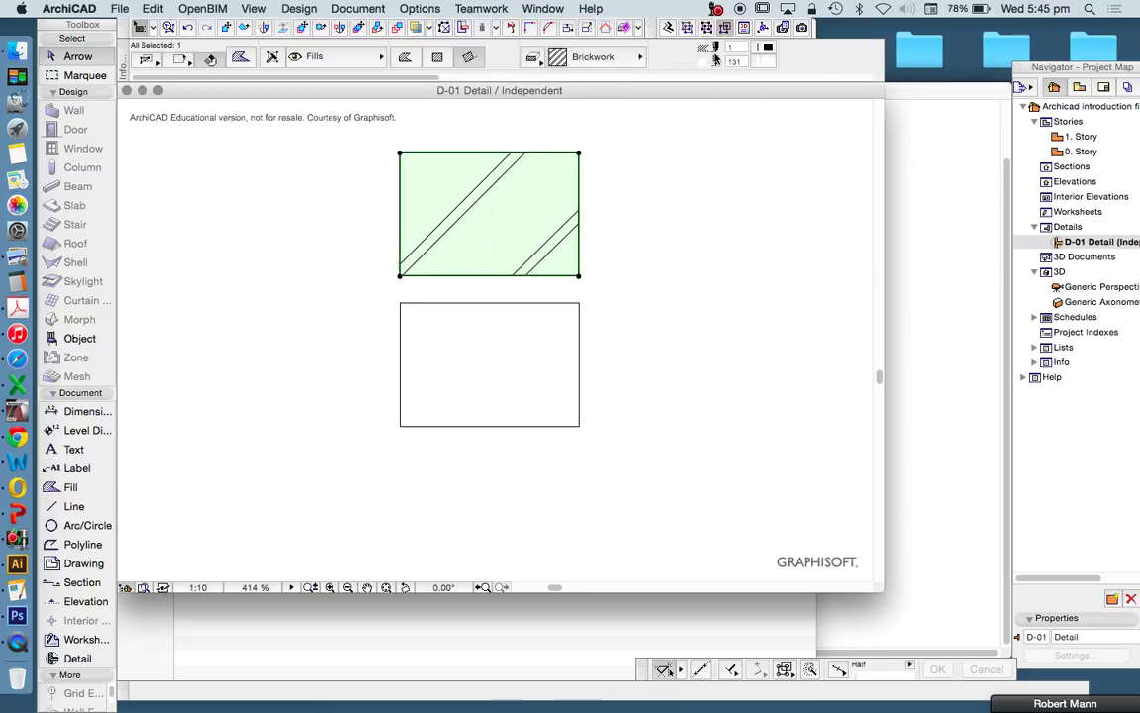
click(764, 46)
click(820, 67)
key(Escape)
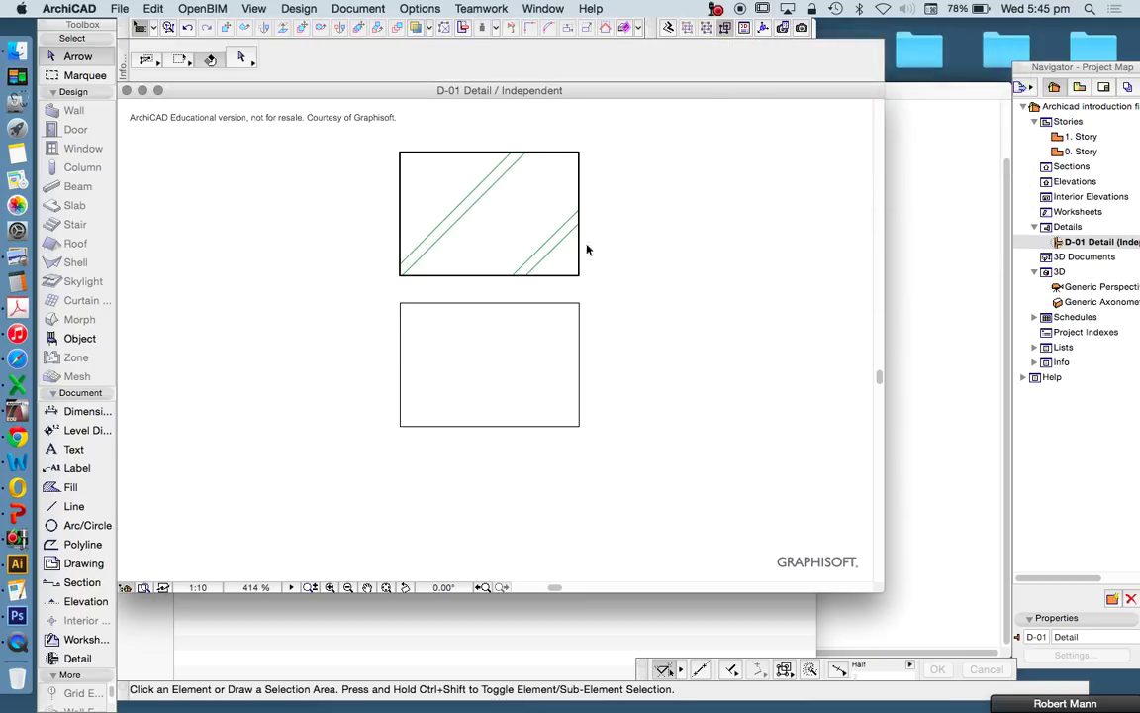
Set the Brickwork fill's background pen to yellow pen 17, and check the coloured fill
click(530, 206)
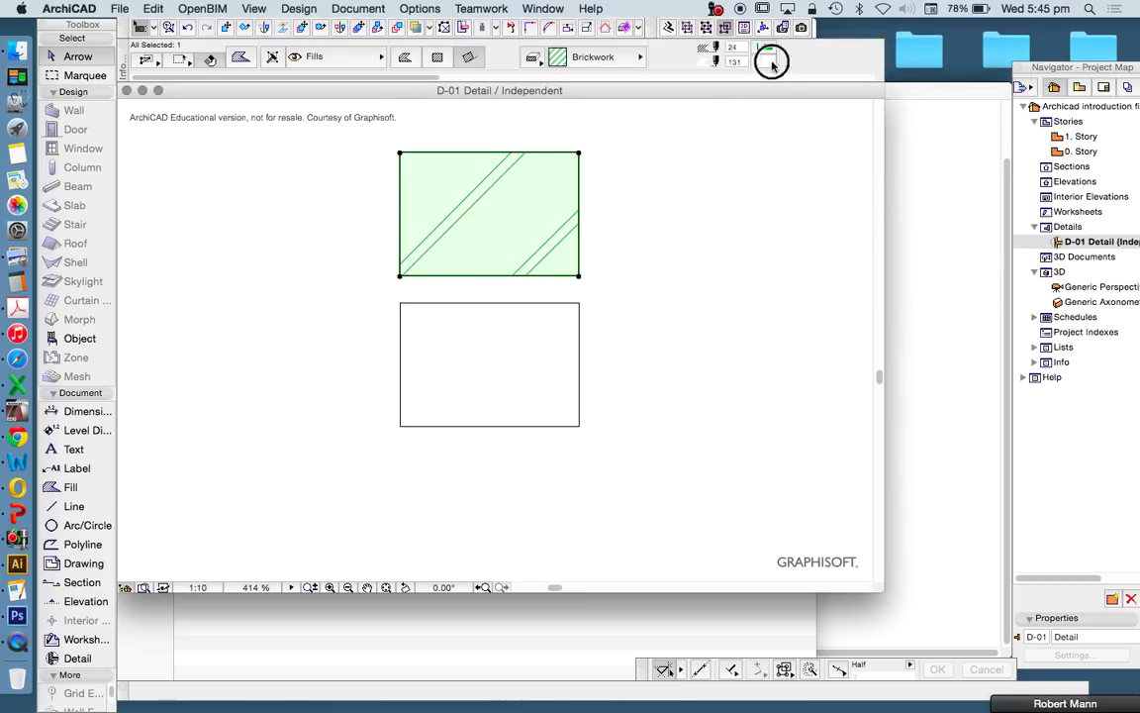
click(766, 61)
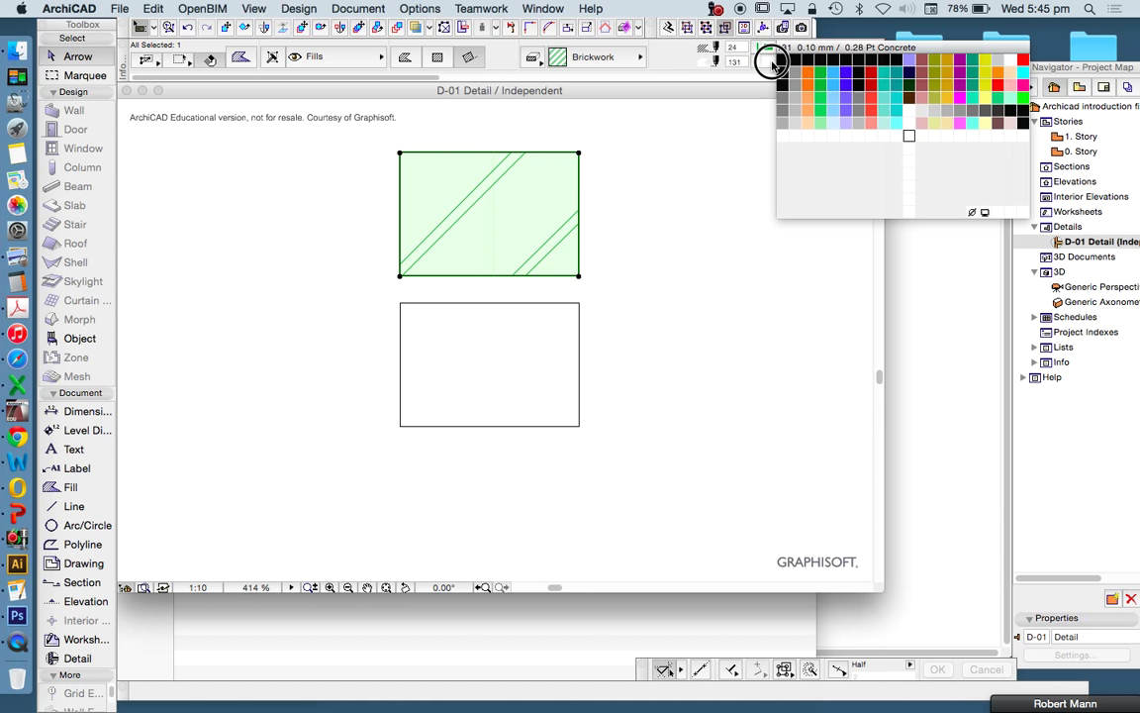
click(987, 63)
click(744, 211)
scroll(582, 256, down, 3)
scroll(420, 360, down, 3)
scroll(458, 323, up, 3)
scroll(504, 323, down, 3)
scroll(478, 316, up, 4)
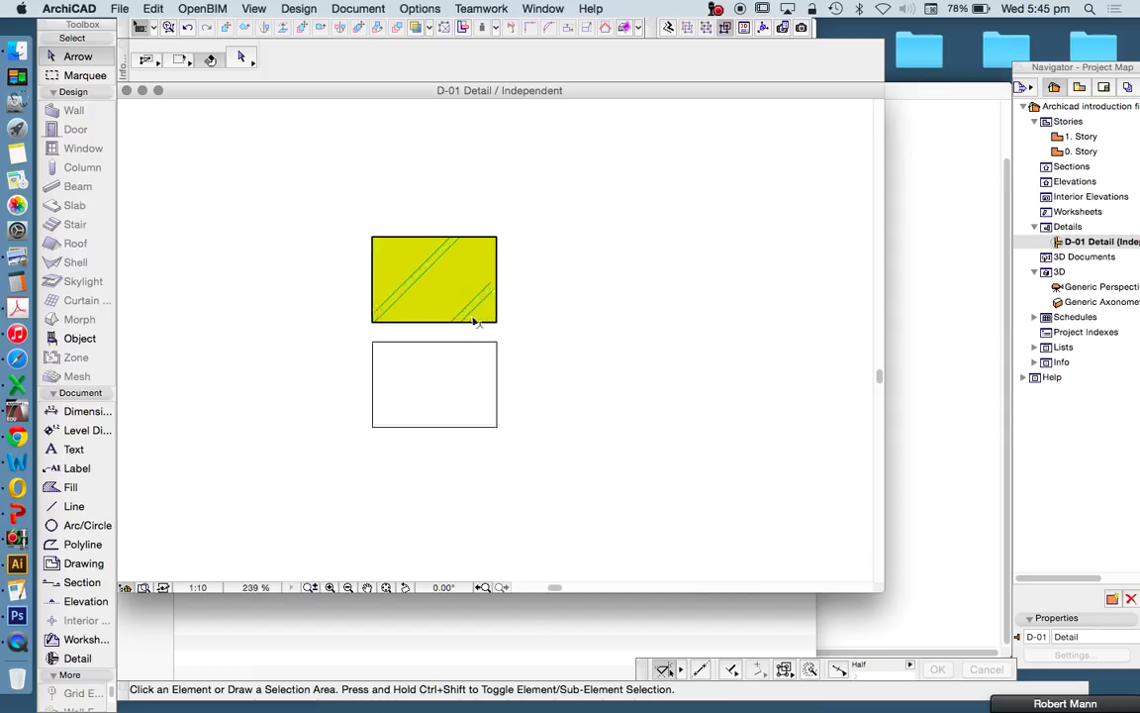
scroll(445, 262, down, 5)
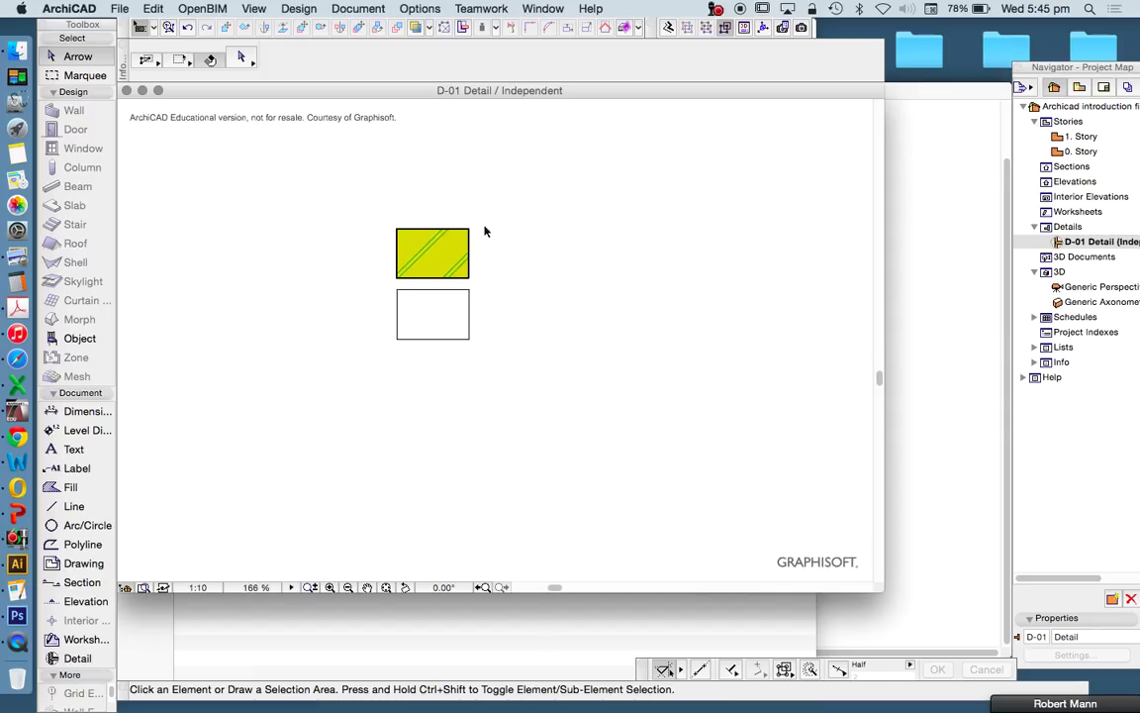
Pick up the coloured fill's settings and draw a 100 by 76 mm rotated-rectangle fill to the right of the existing shapes
alt+click(426, 248)
scroll(374, 319, down, 5)
scroll(465, 337, up, 5)
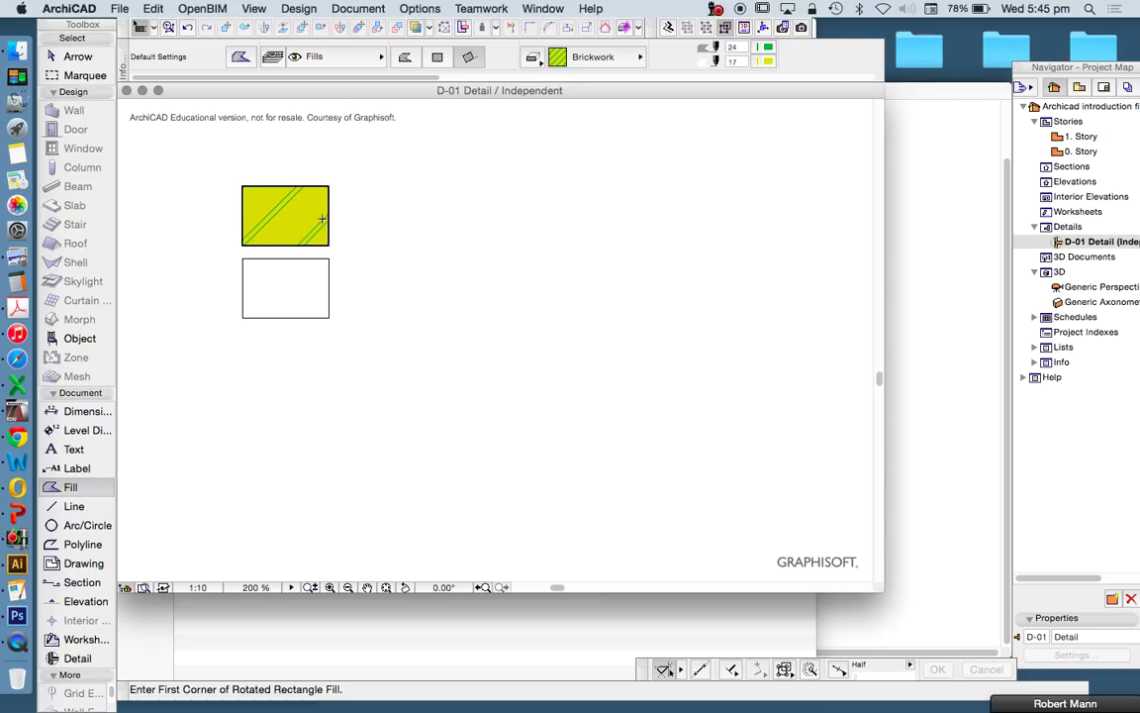
scroll(272, 239, up, 3)
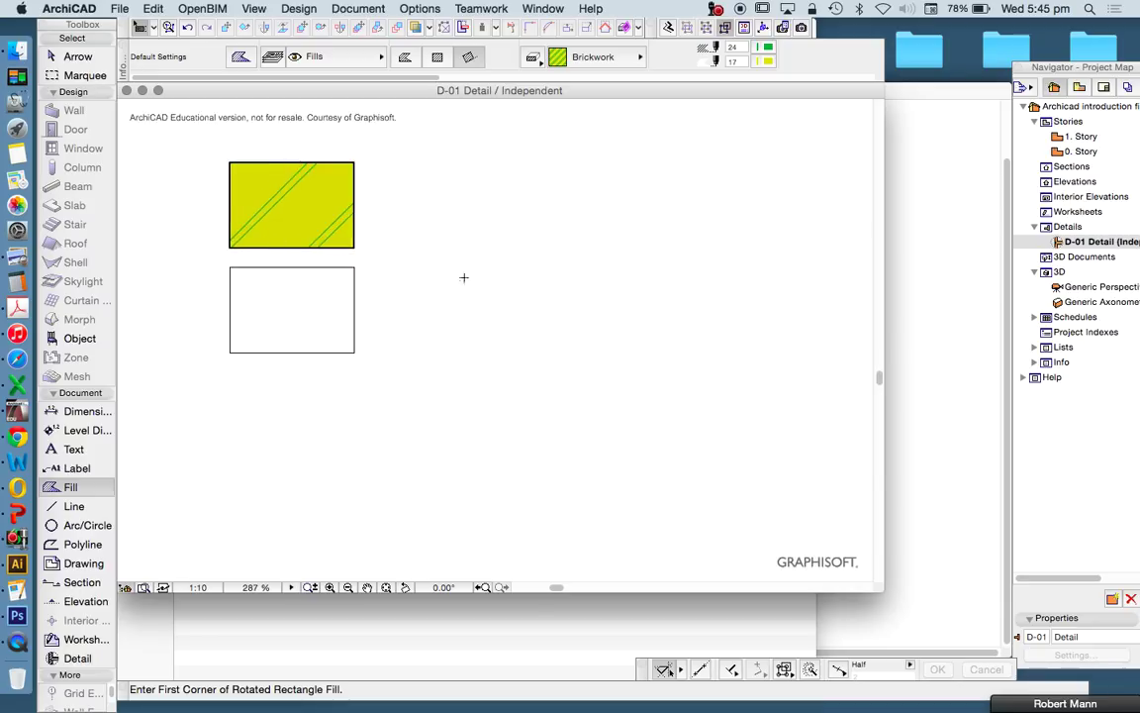
click(435, 264)
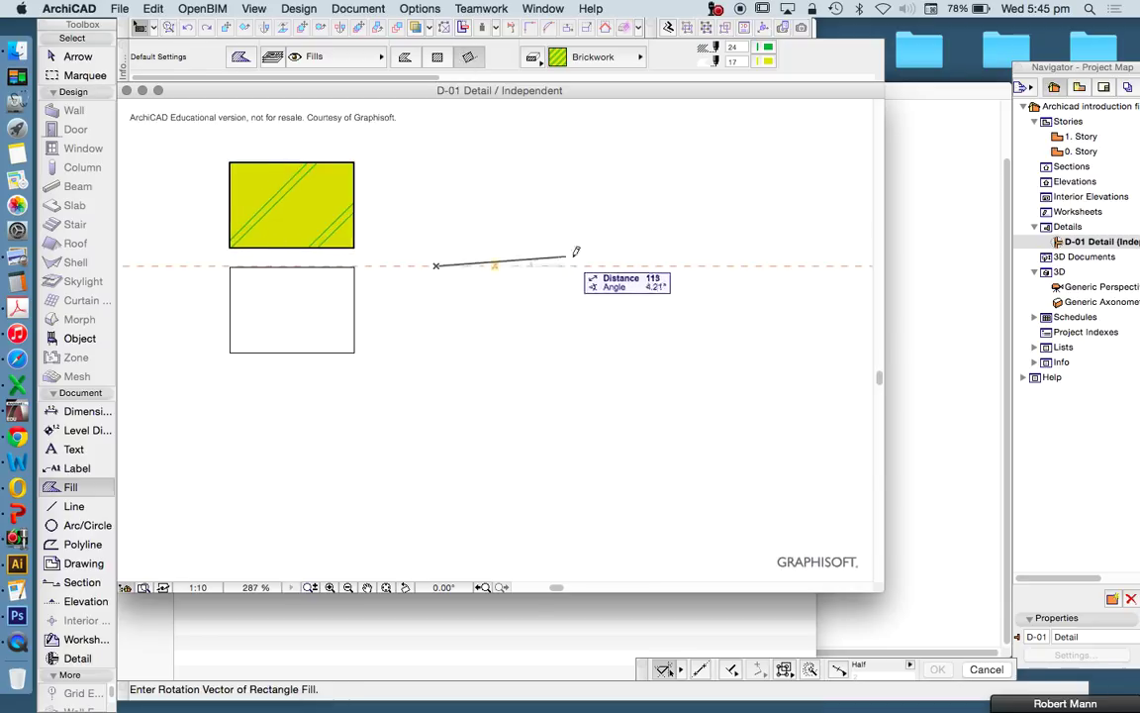
text(100)
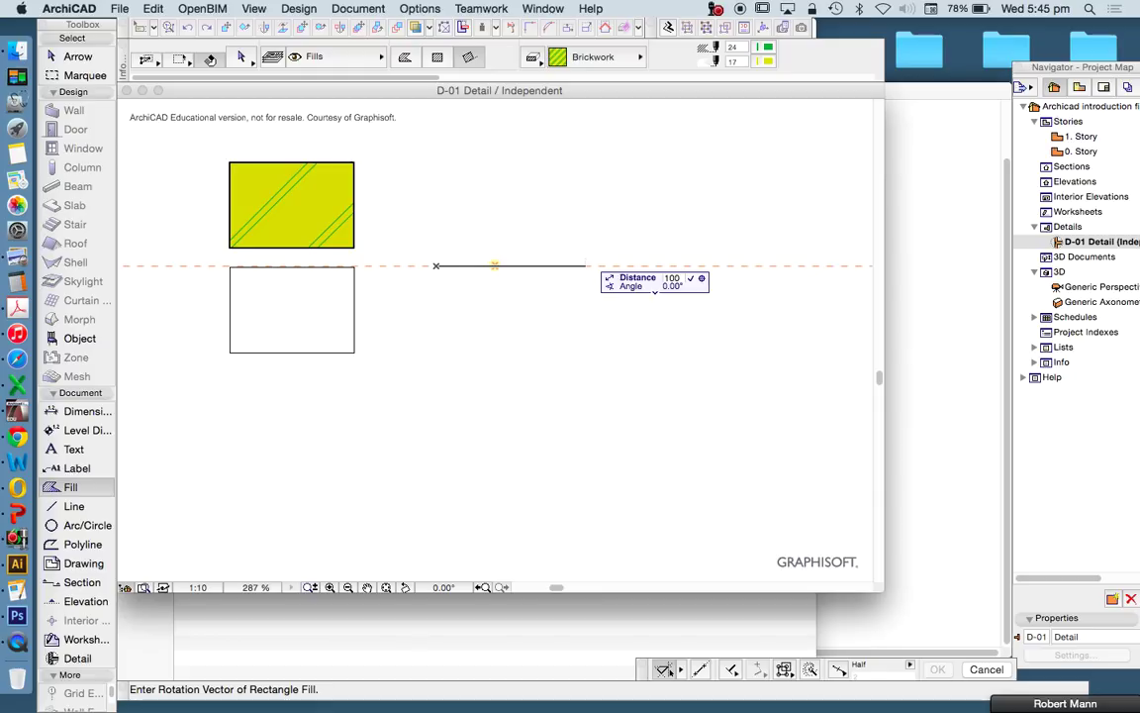
key(Return)
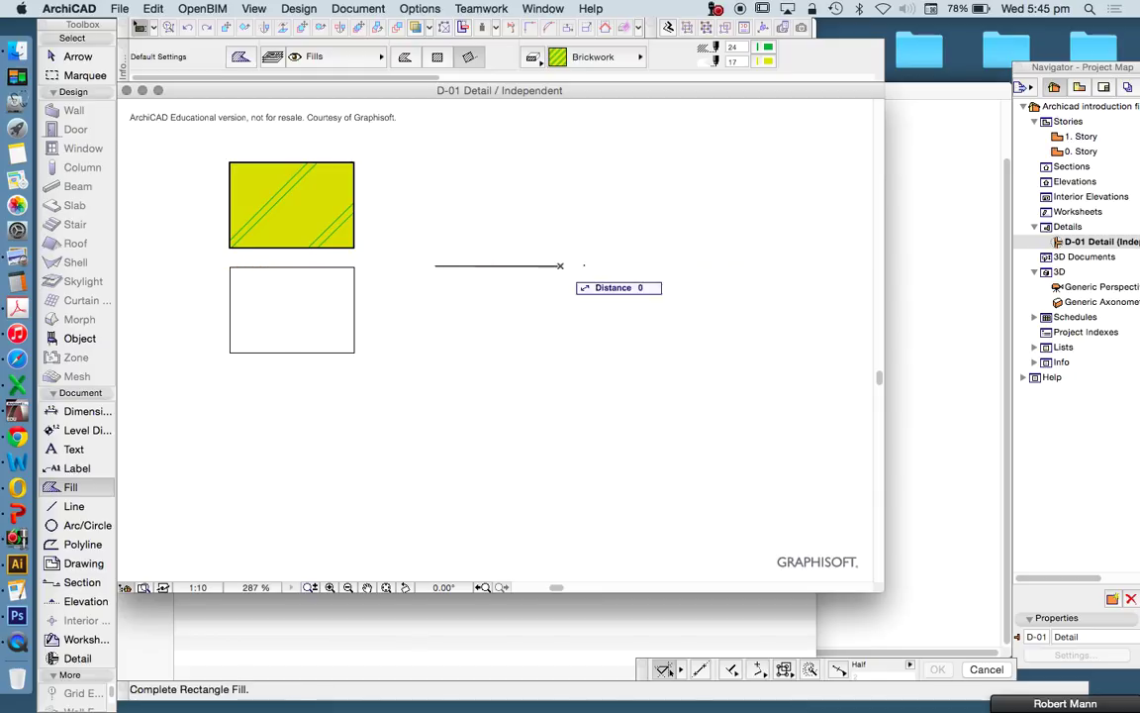
text(76)
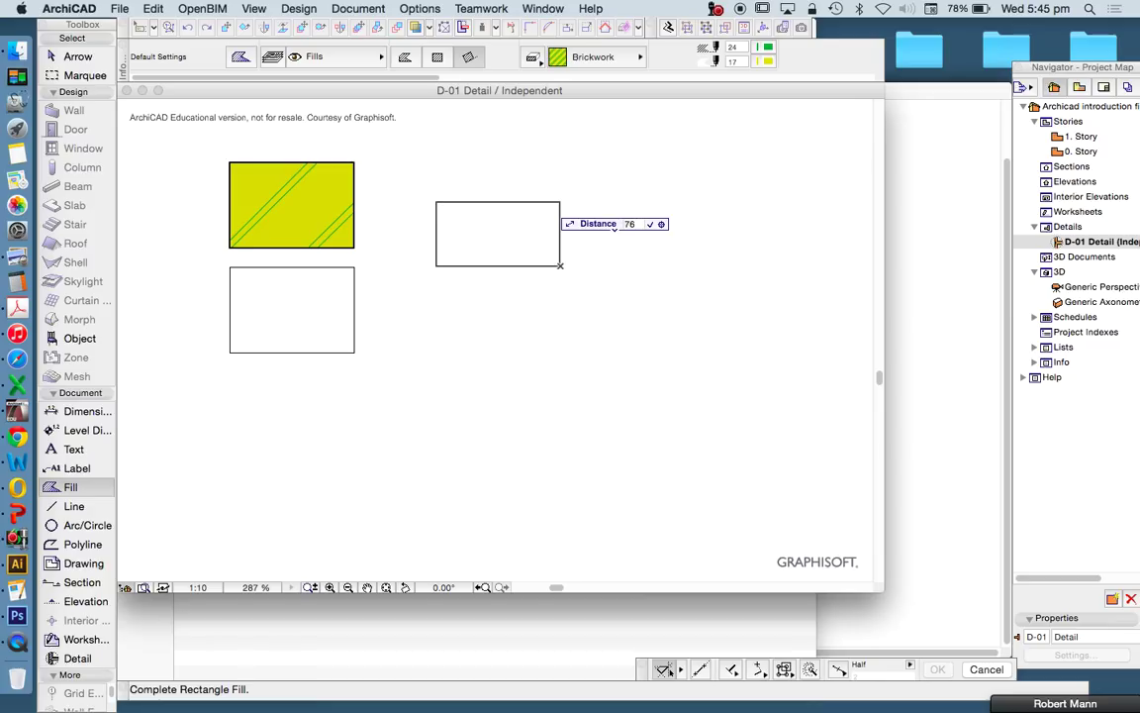
key(Return)
key(Escape)
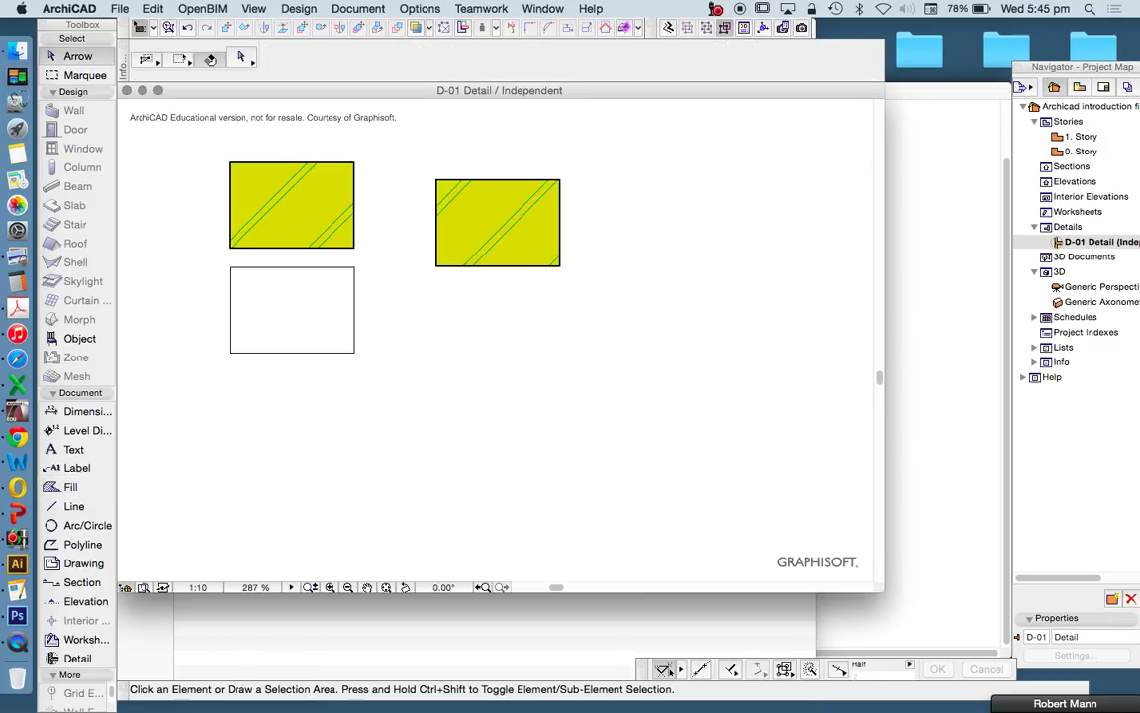
Move the new Brickwork fill down beside the empty brick outline
scroll(604, 396, down, 2)
scroll(551, 277, up, 2)
drag(530, 252, 530, 337)
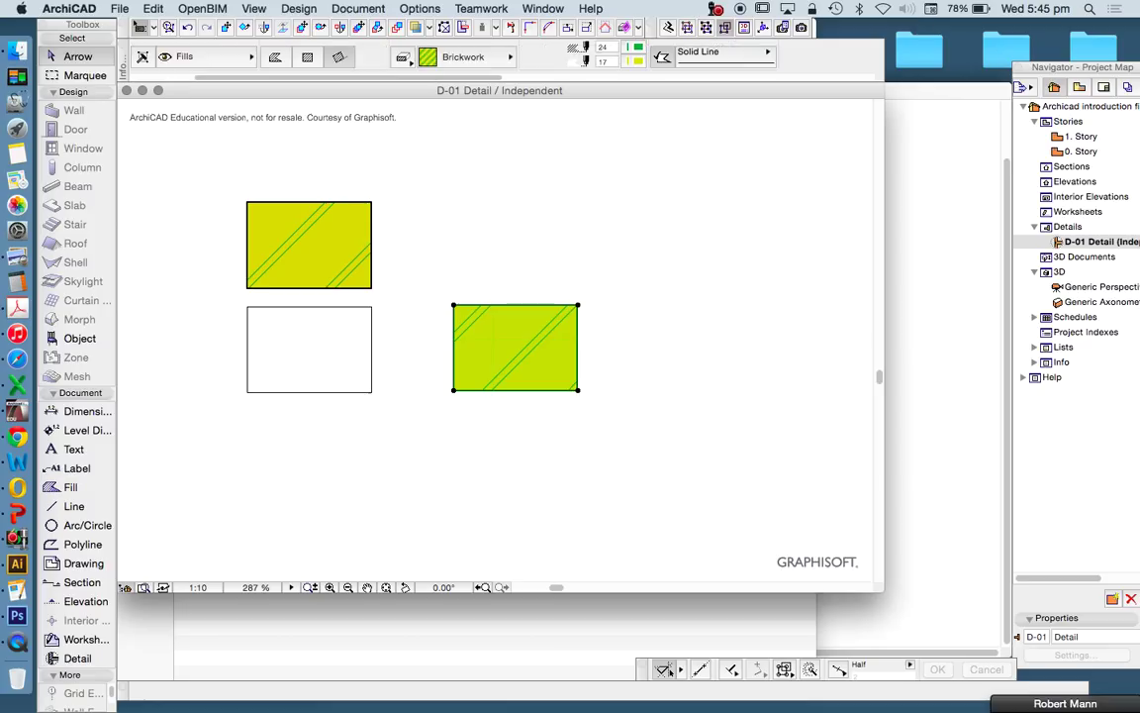
Give the new fill's contour a heavier black pen, and inspect its edges up close
click(636, 54)
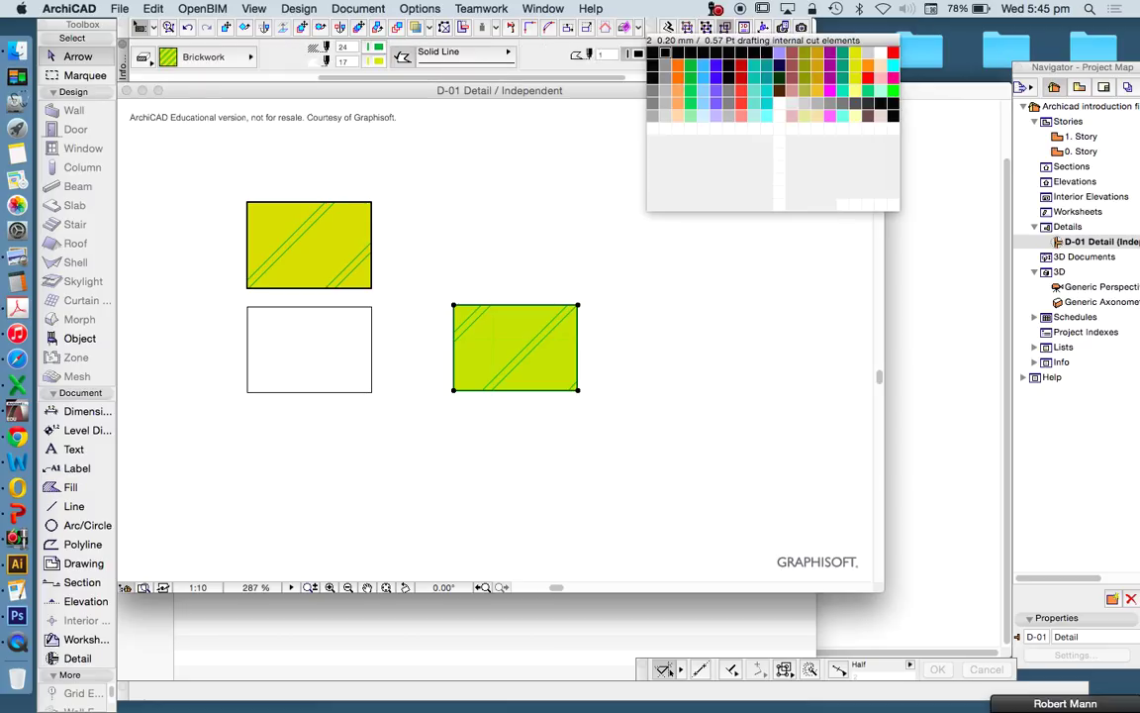
click(678, 52)
key(Escape)
scroll(484, 363, up, 6)
scroll(484, 286, down, 6)
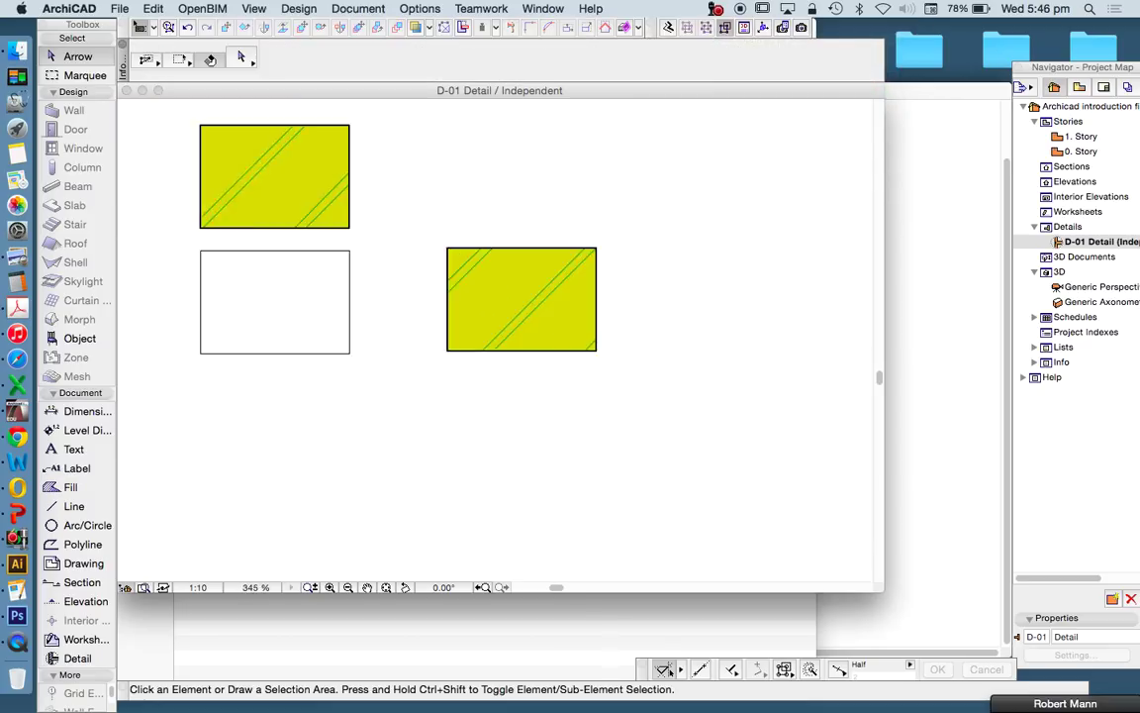
scroll(483, 281, up, 6)
scroll(476, 265, down, 4)
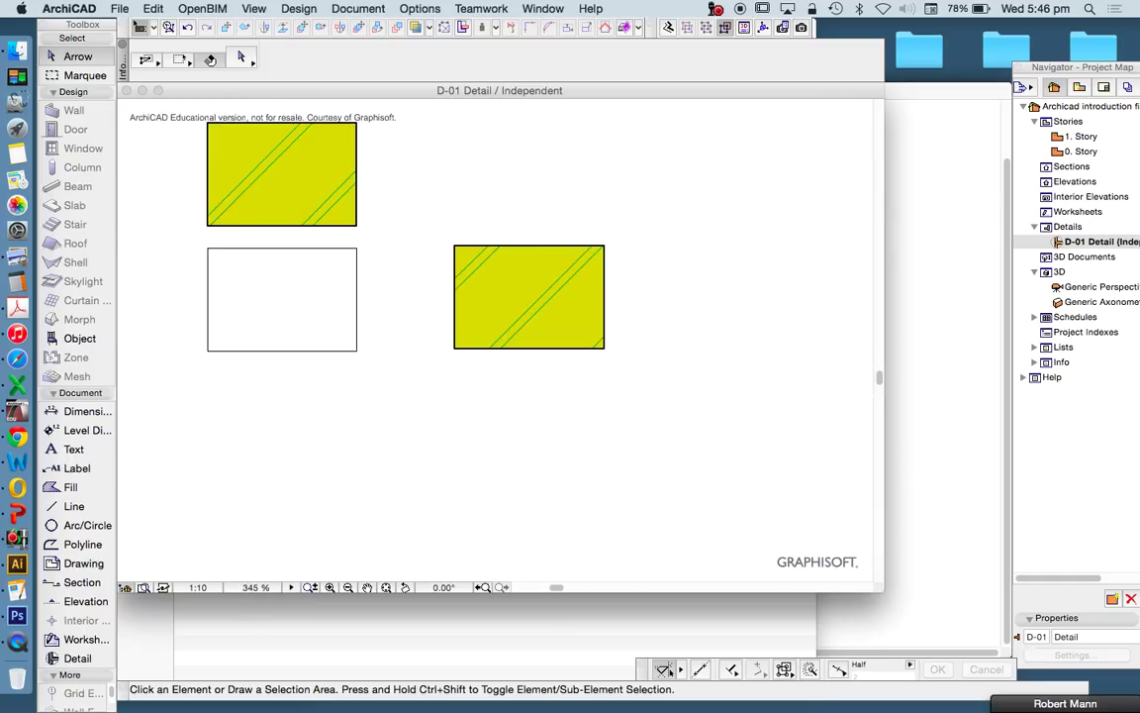
Turn on True Line Weight and compare the fills' contour thicknesses up close
right_click(650, 173)
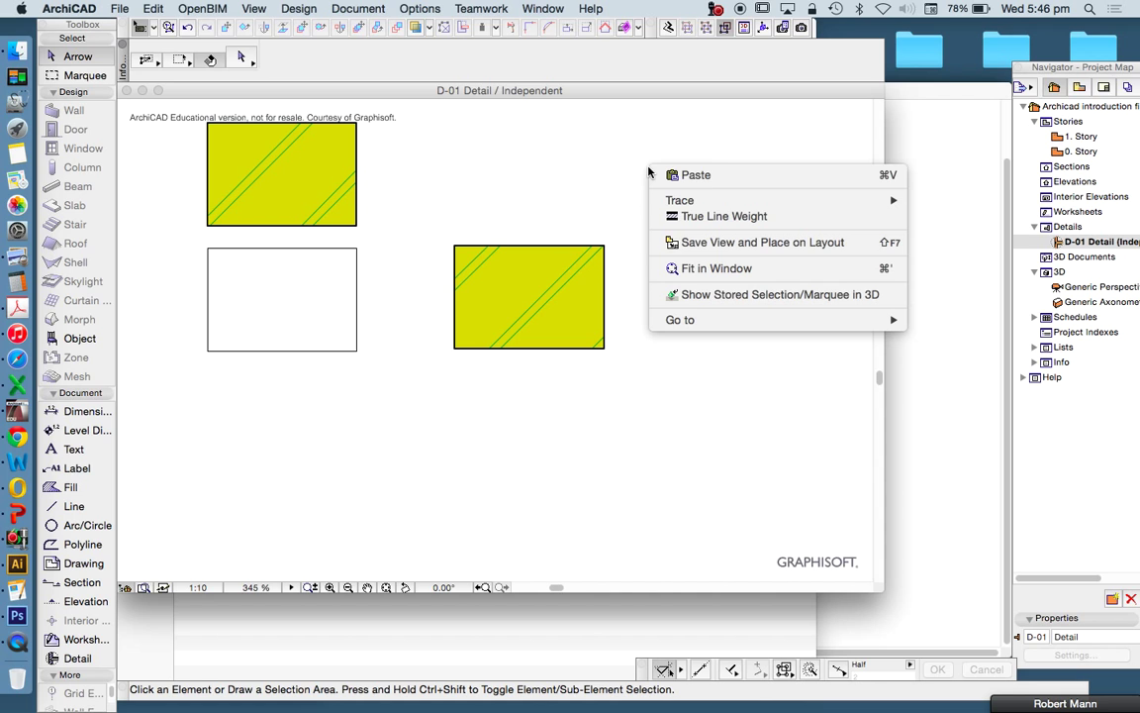
click(726, 219)
scroll(553, 280, up, 5)
scroll(532, 249, down, 3)
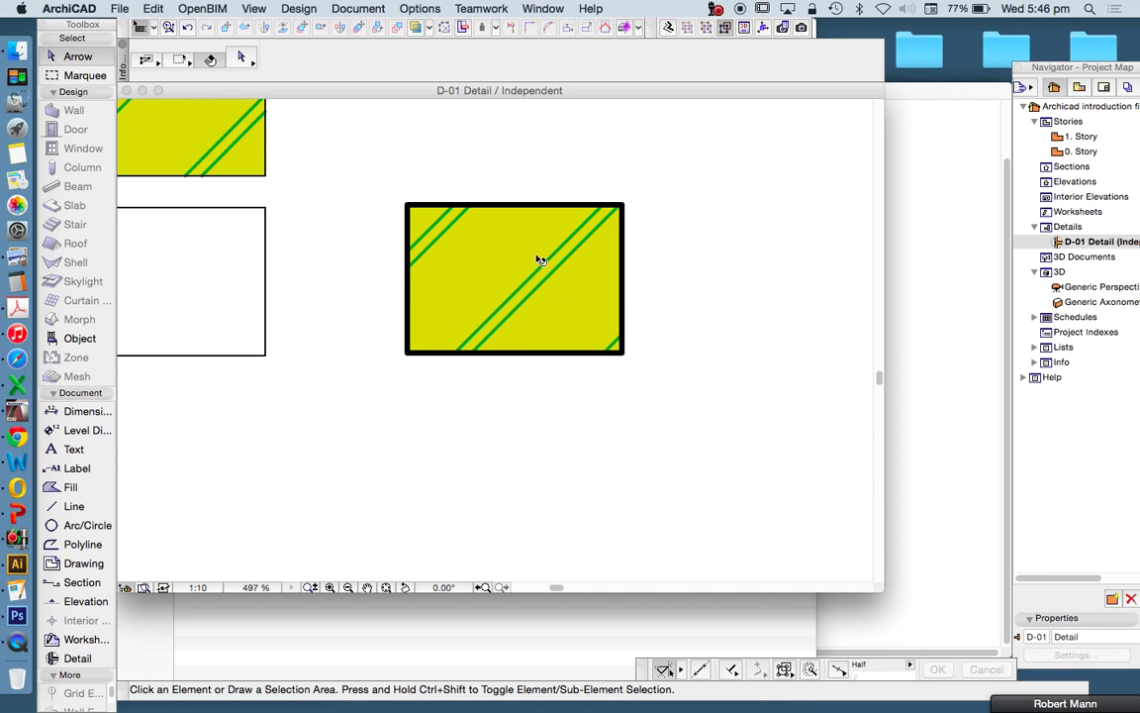
scroll(567, 249, up, 3)
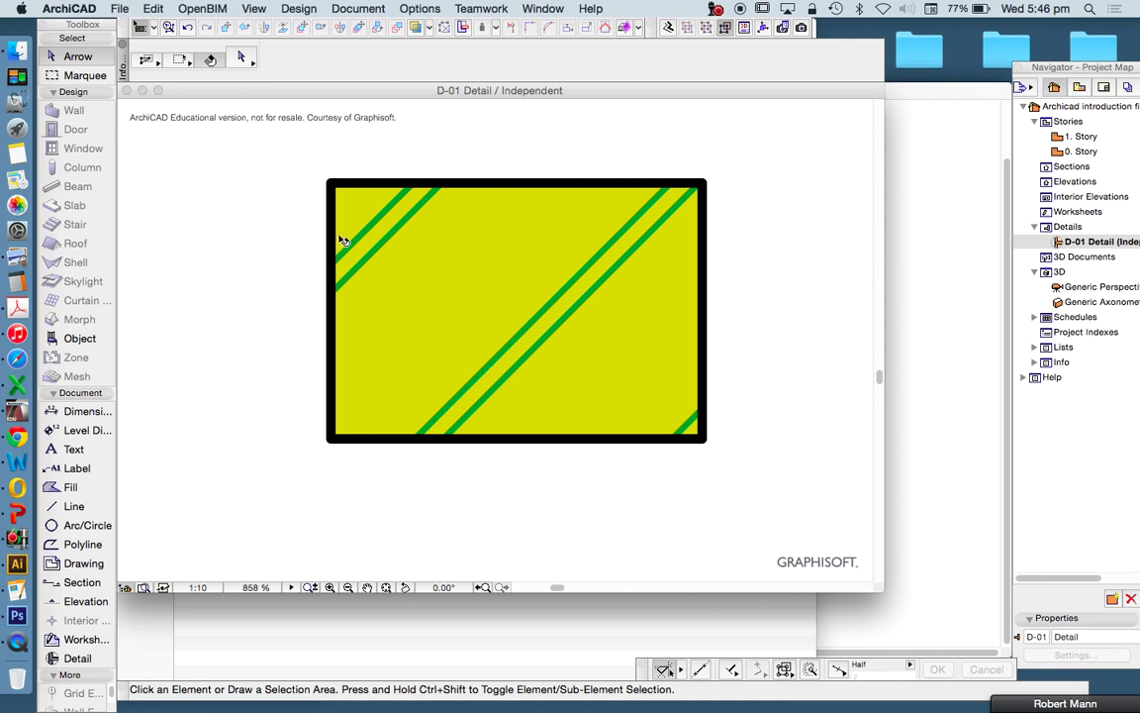
scroll(398, 242, down, 1)
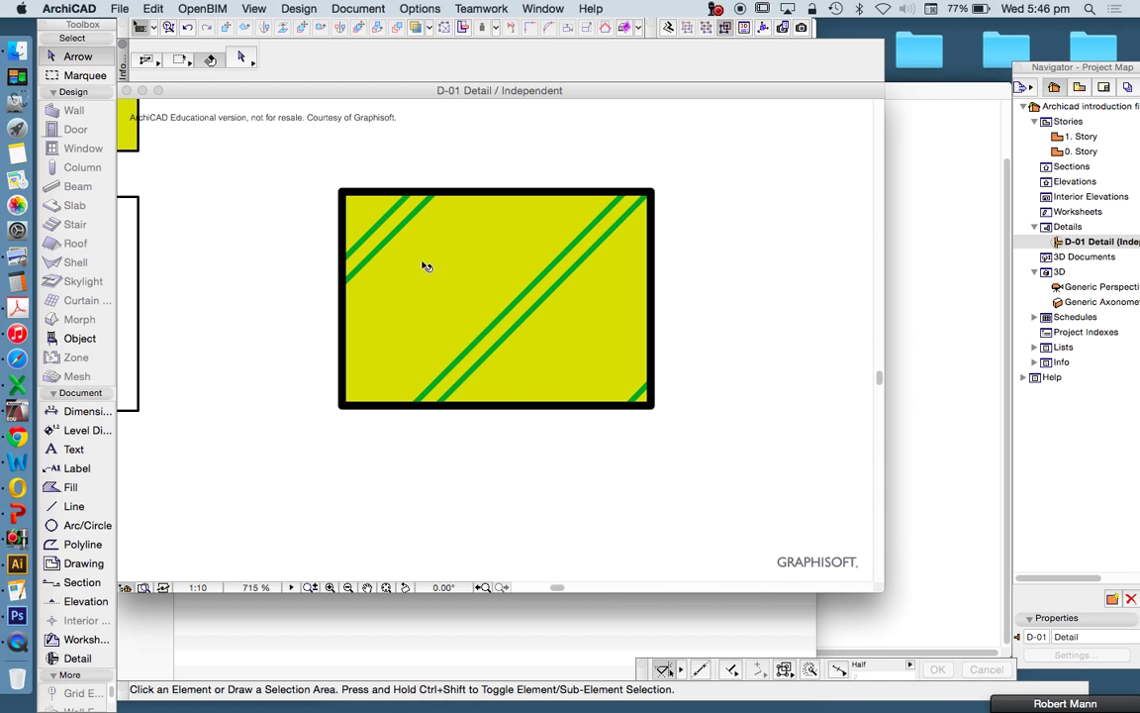
Set the detail's drawing scale to 1:100 and check how heavily the fill contours display
click(208, 588)
click(574, 248)
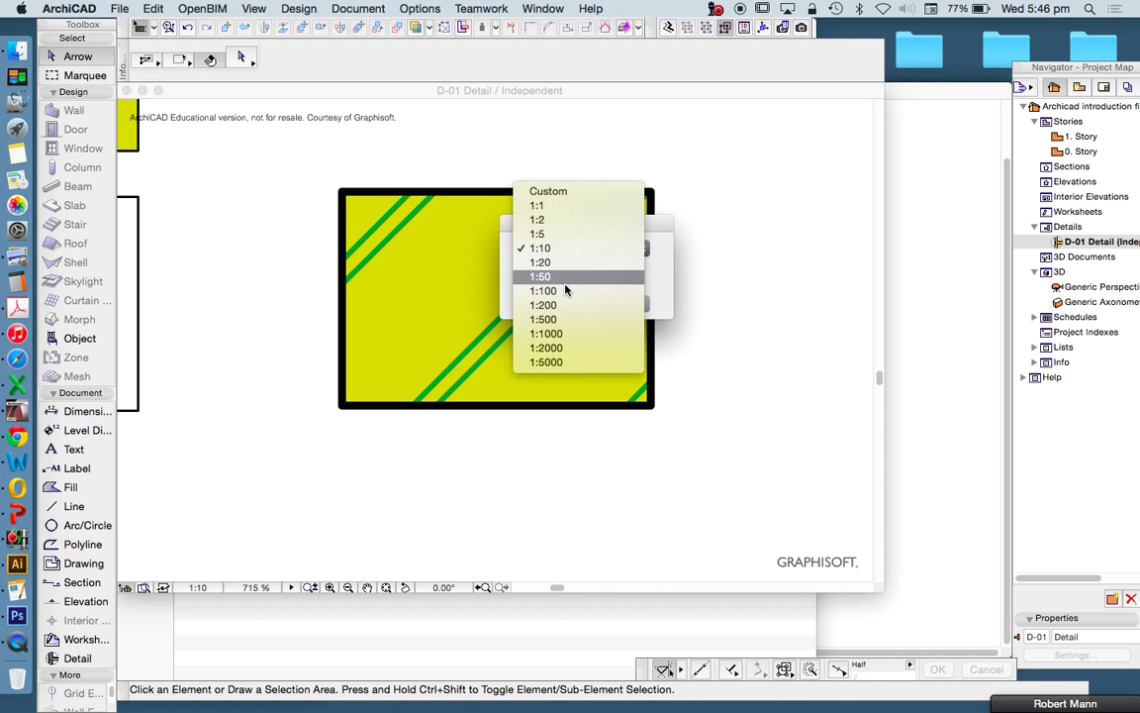
click(567, 291)
click(631, 304)
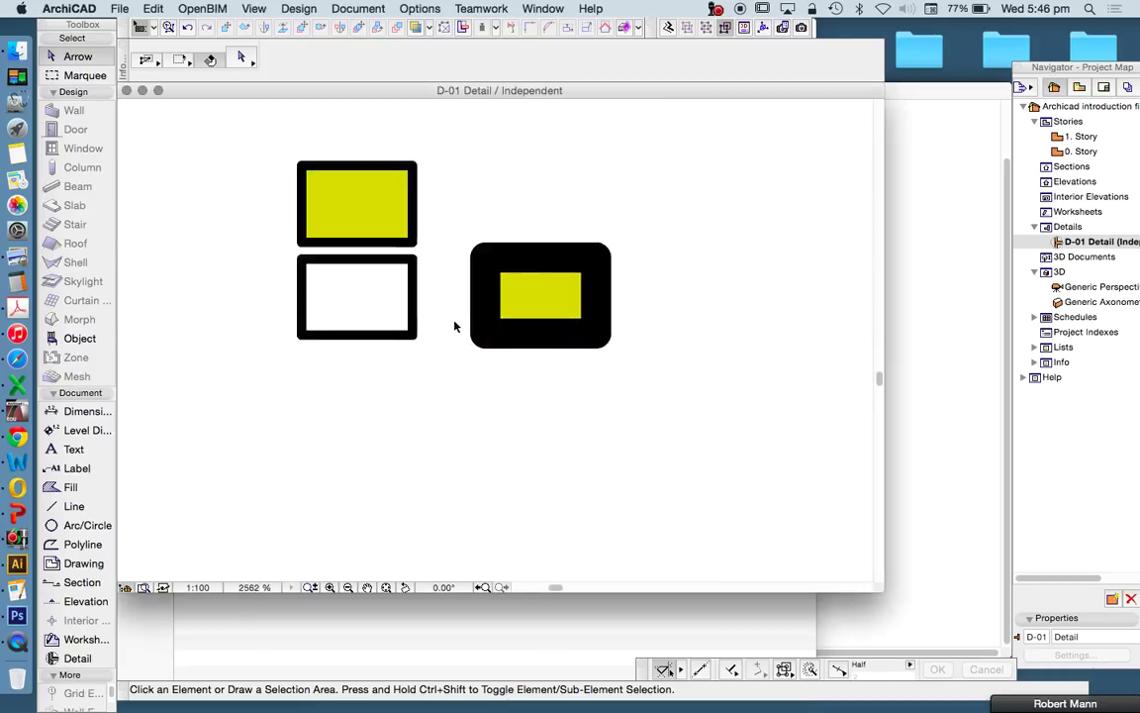
scroll(456, 326, up, 1)
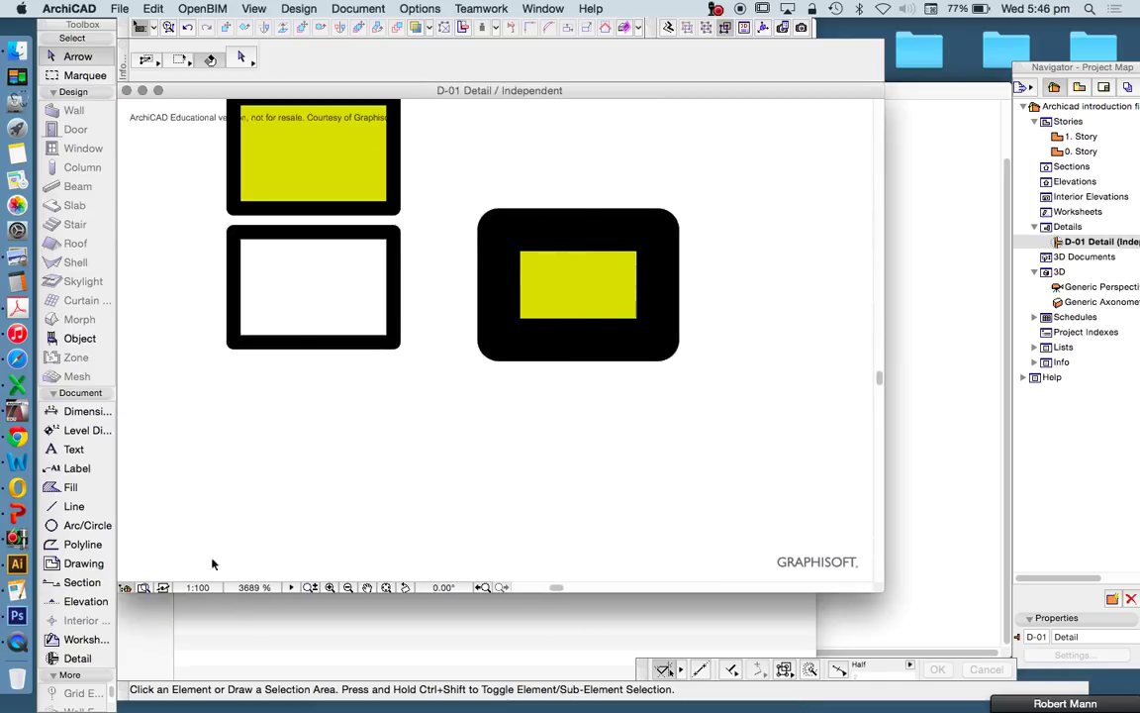
Return the detail's drawing scale to 1:10
click(199, 588)
click(591, 248)
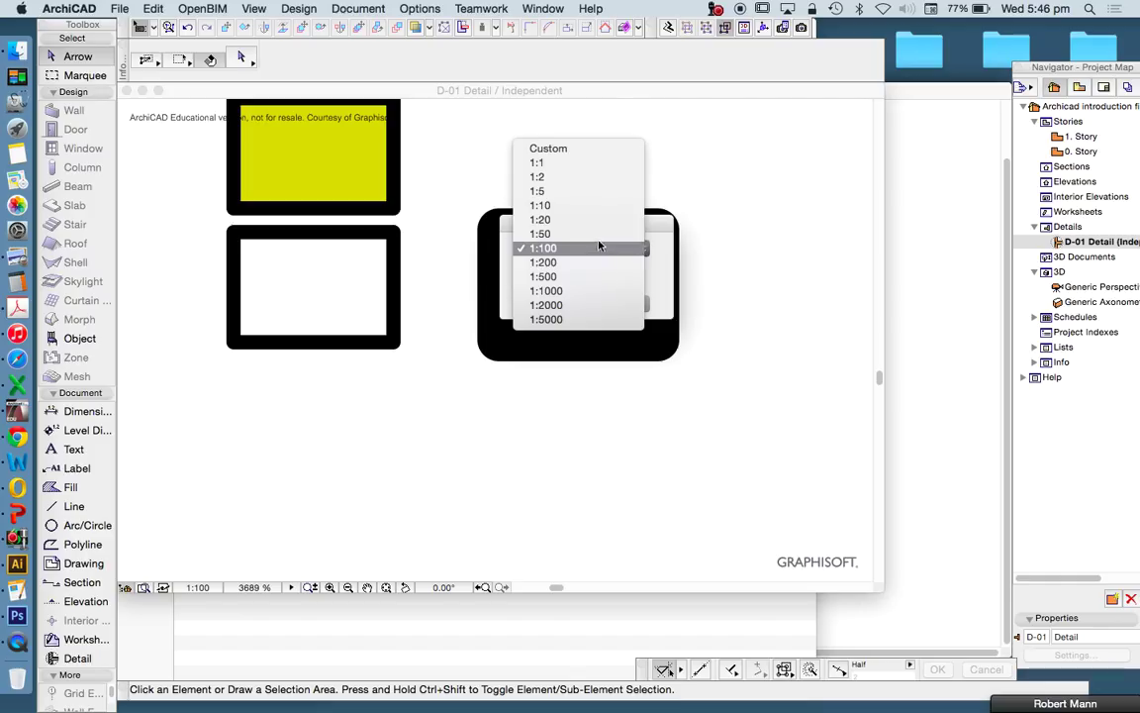
click(591, 205)
click(628, 304)
scroll(446, 383, down, 7)
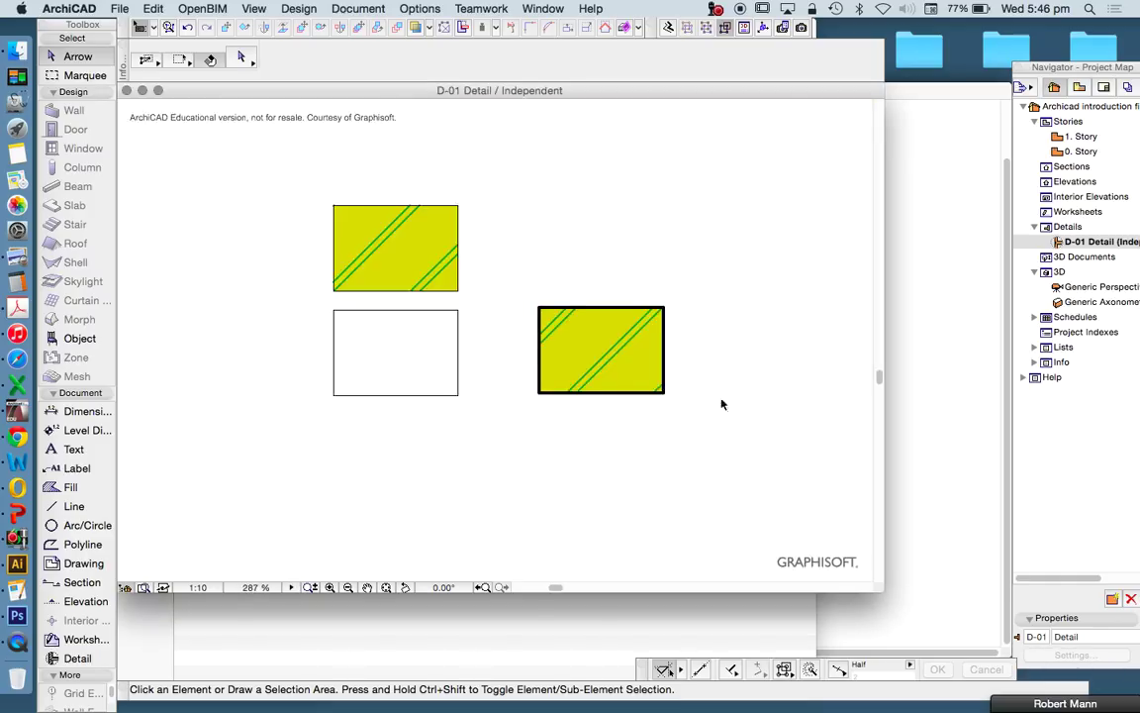
Examine the heavy-contoured Brickwork fill against the thin-contoured shapes beside it
scroll(483, 346, up, 2)
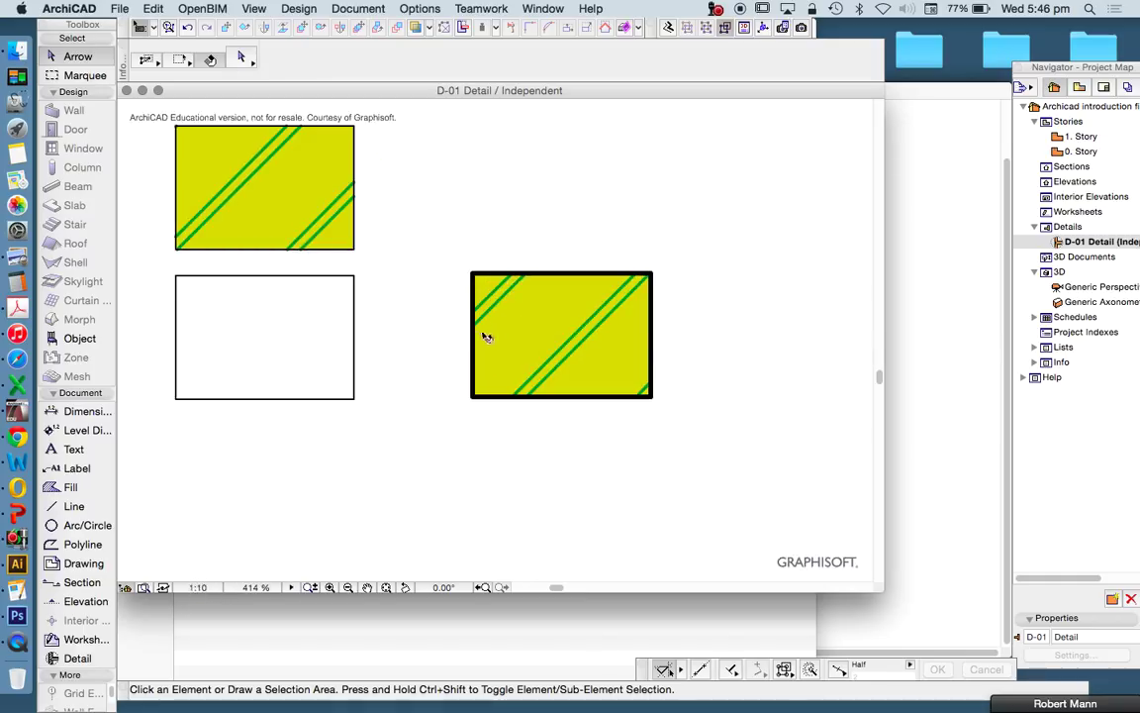
scroll(539, 397, down, 1)
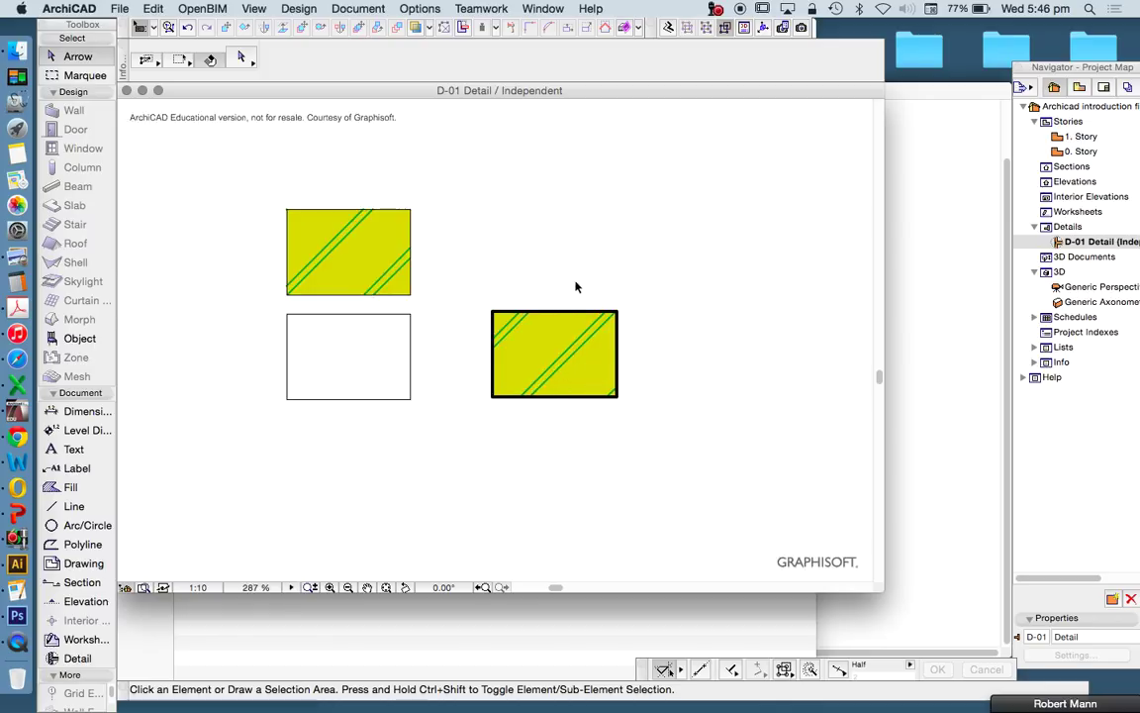
mouse_move(583, 344)
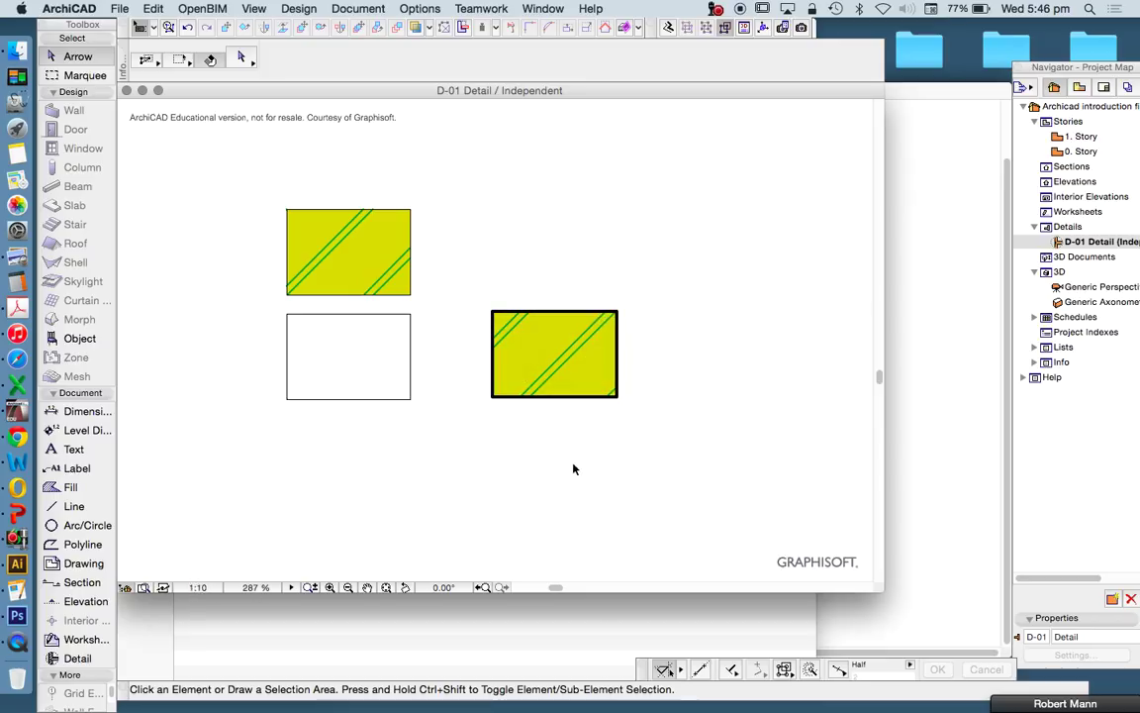
scroll(503, 401, up, 3)
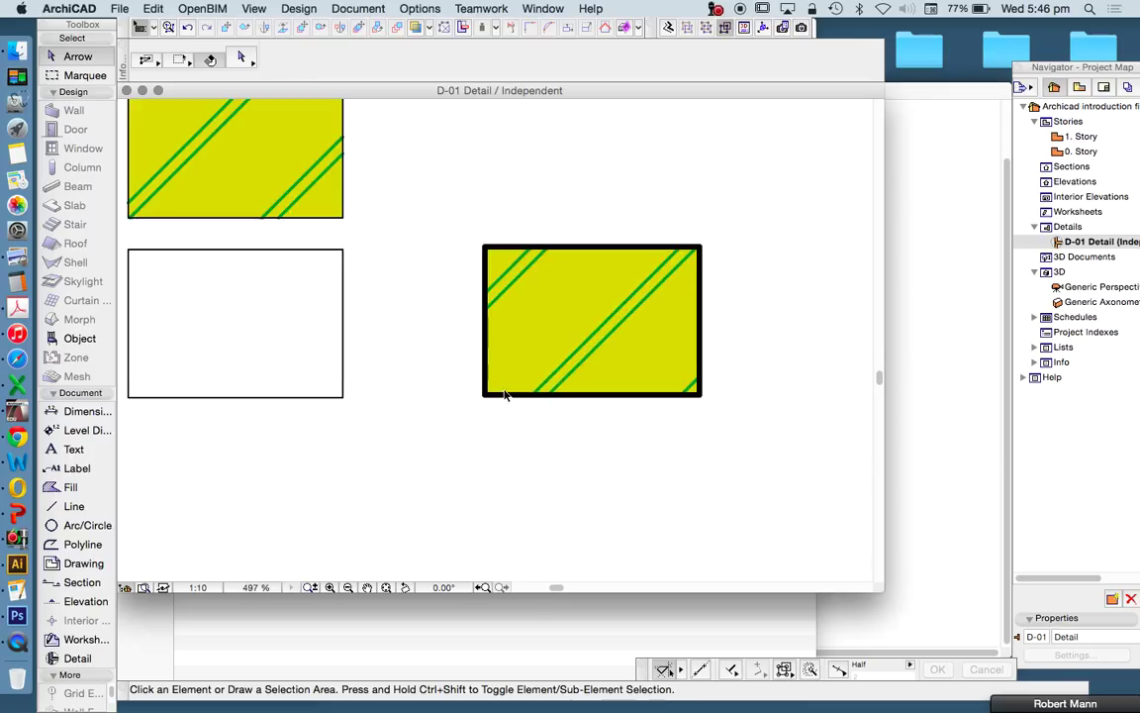
scroll(537, 329, down, 3)
click(529, 331)
scroll(566, 325, up, 2)
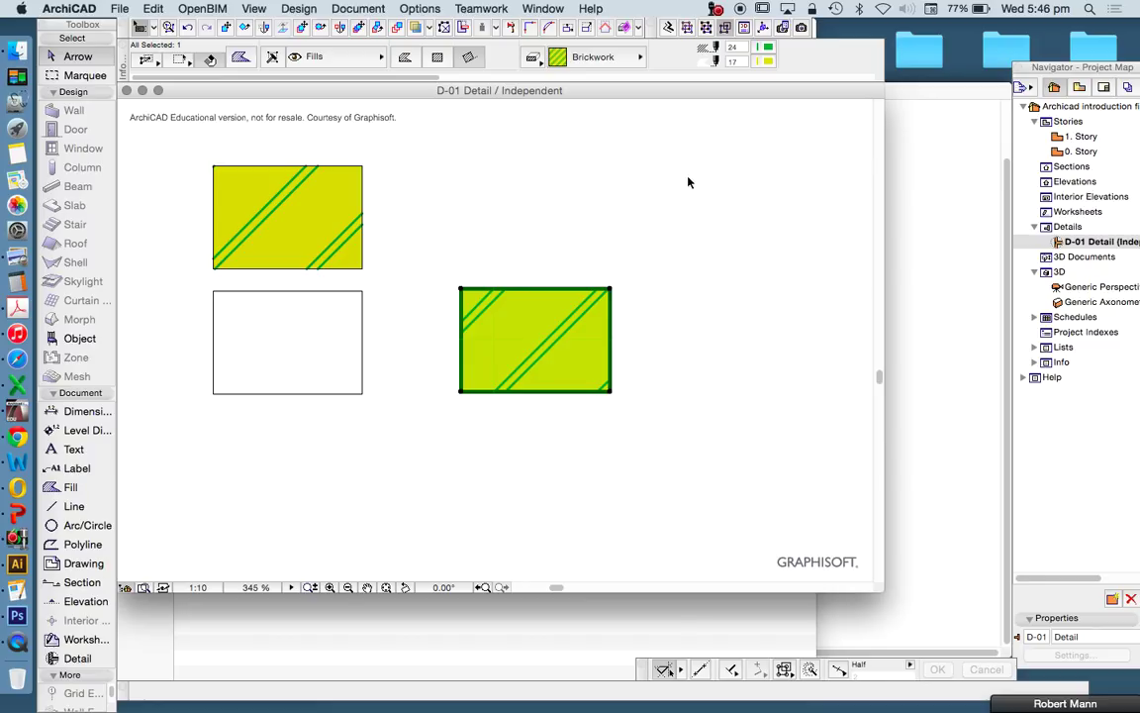
click(526, 180)
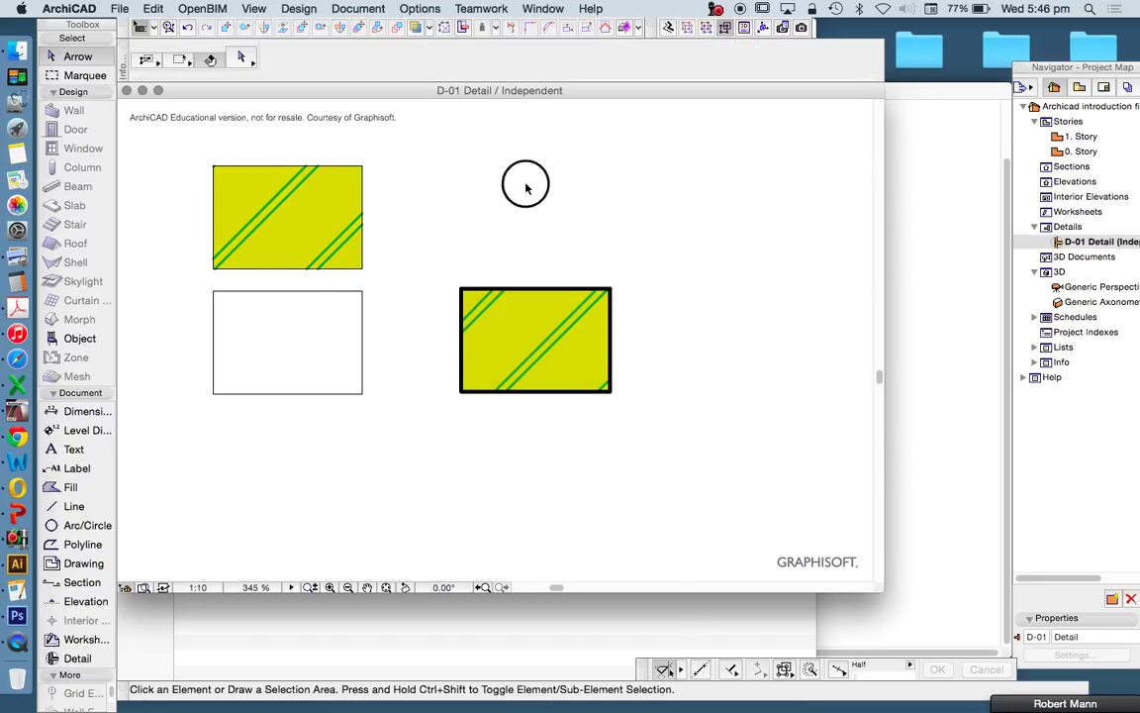
Review the contour pen choices and line weights for the heavy-contoured Brickwork fill
click(580, 334)
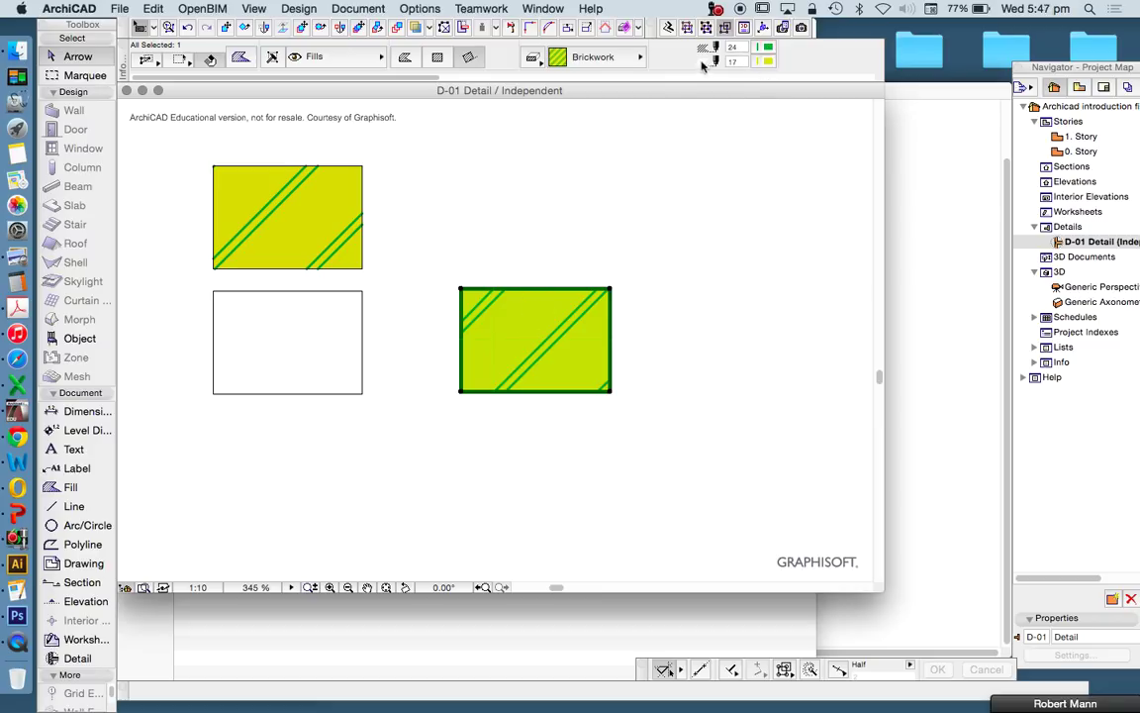
scroll(678, 59, right, 4)
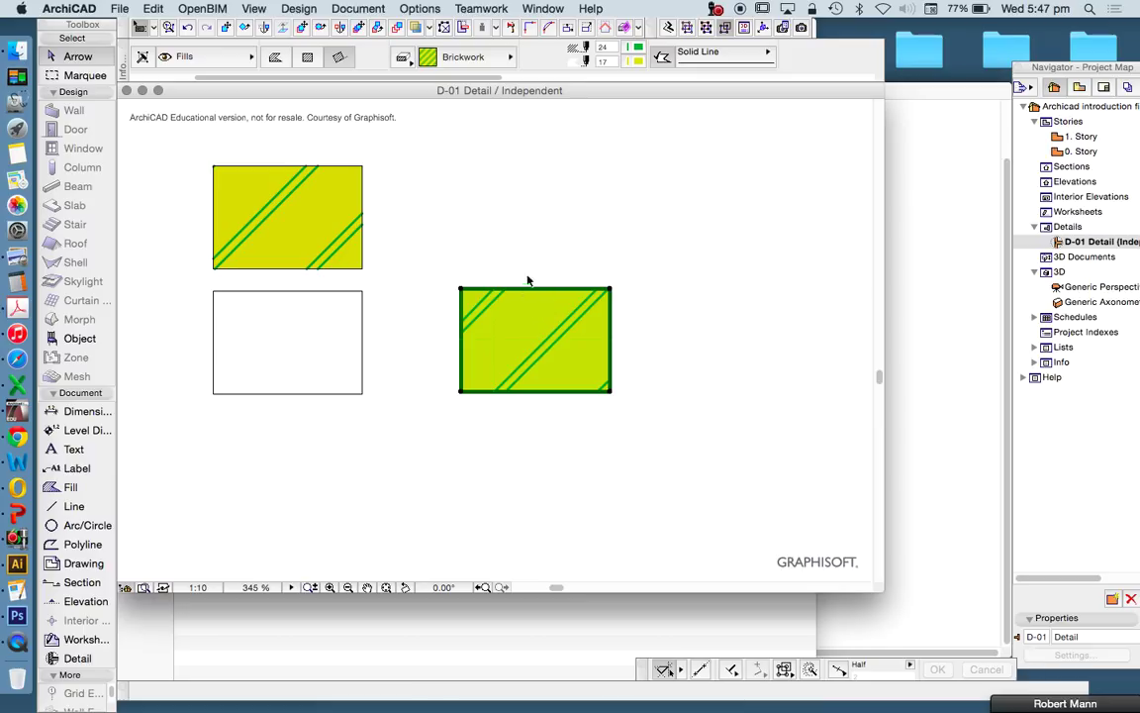
scroll(643, 57, right, 3)
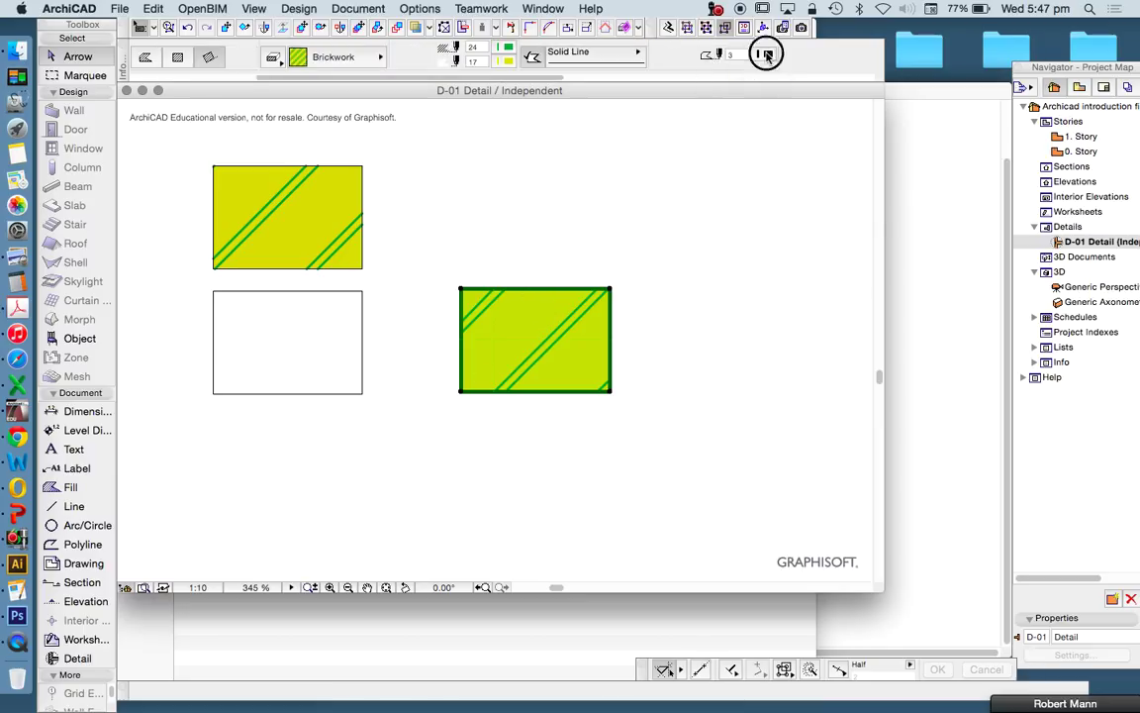
click(770, 56)
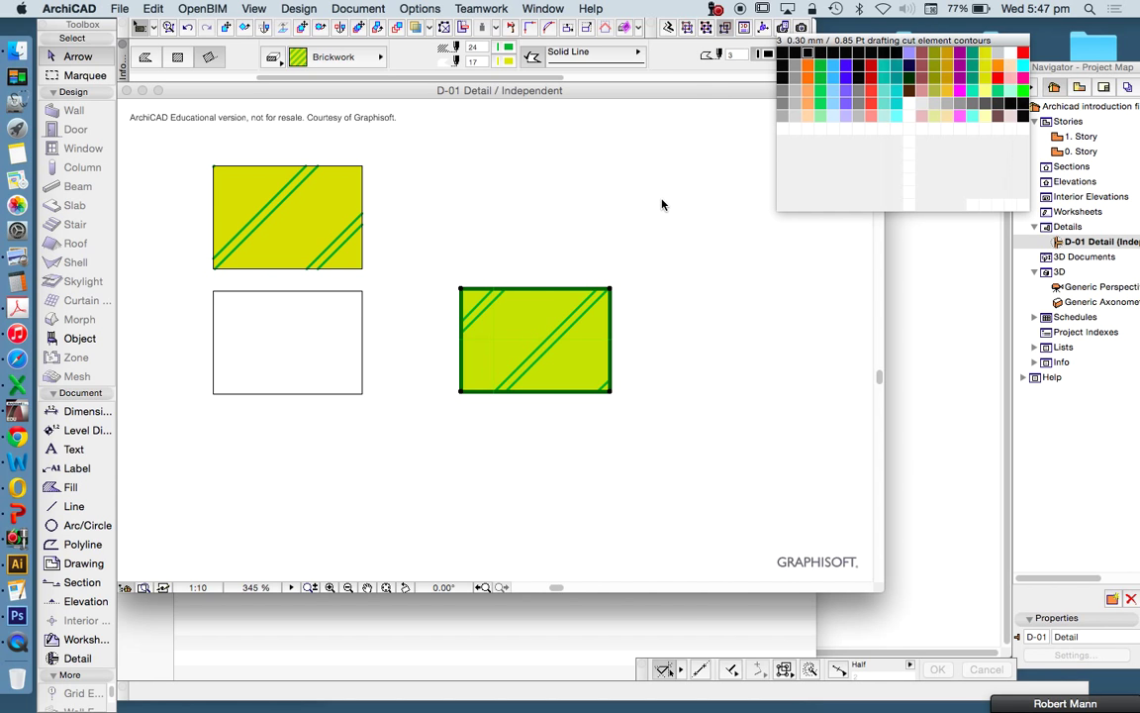
click(538, 204)
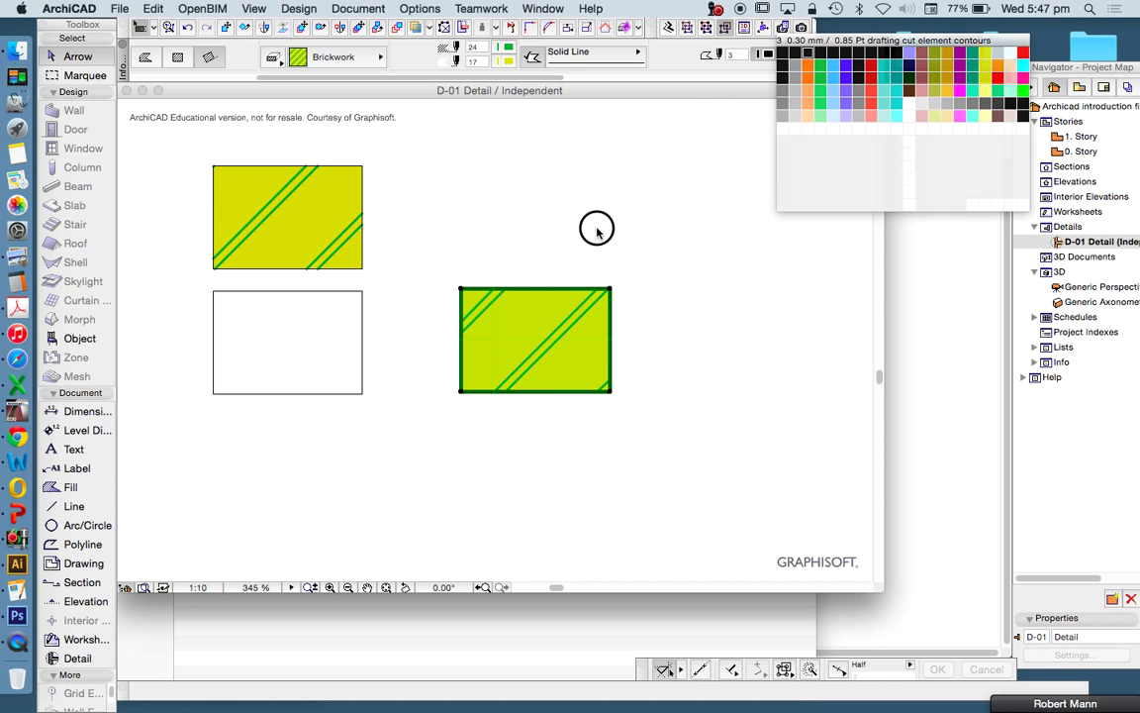
Set the heavy-contoured fill's hatch pen to black pen 1 and inspect its hatch lines up close
click(507, 50)
click(529, 49)
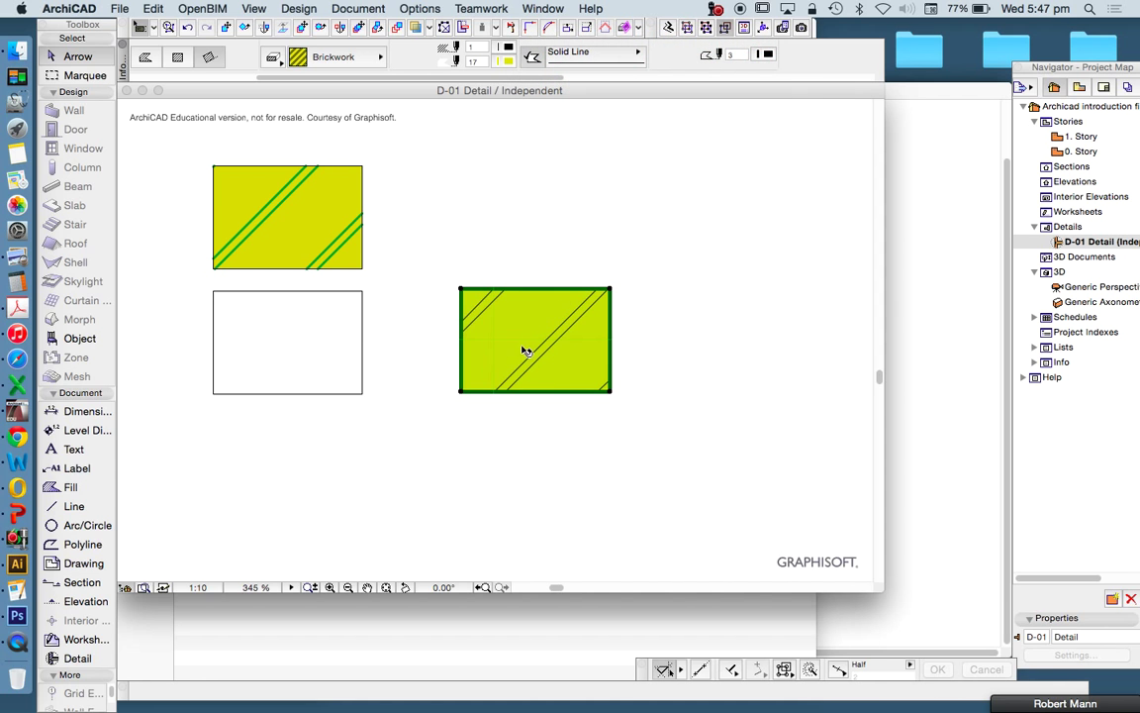
click(584, 252)
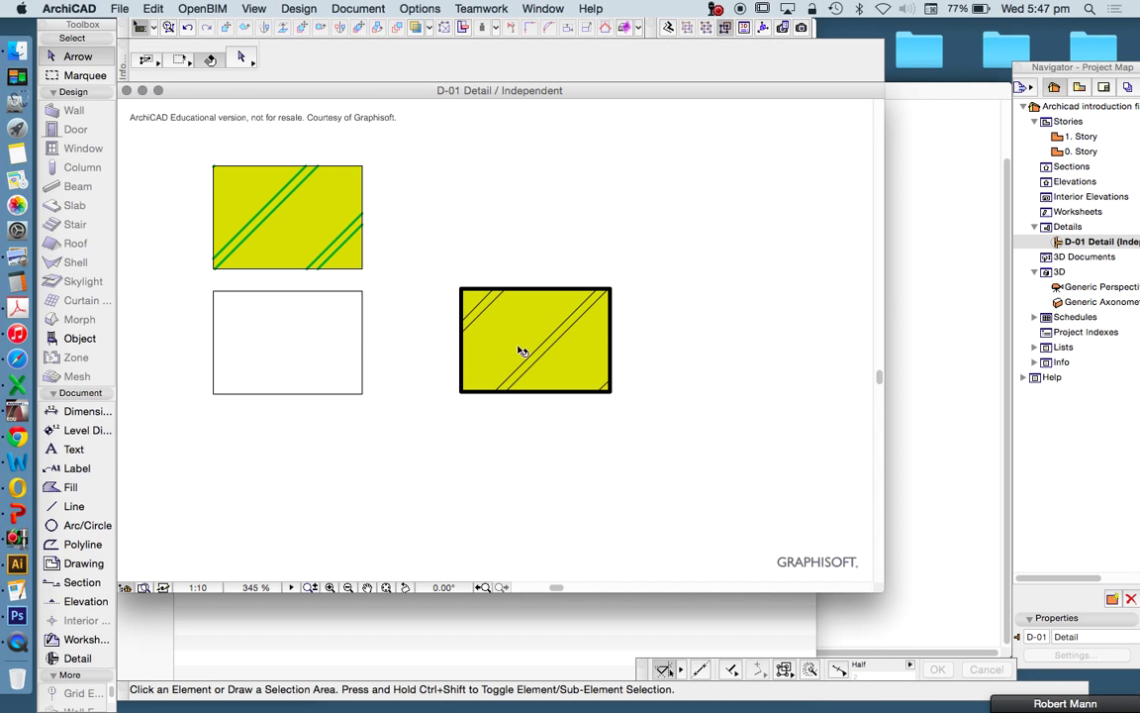
scroll(509, 327, up, 5)
scroll(475, 258, down, 1)
scroll(442, 233, down, 3)
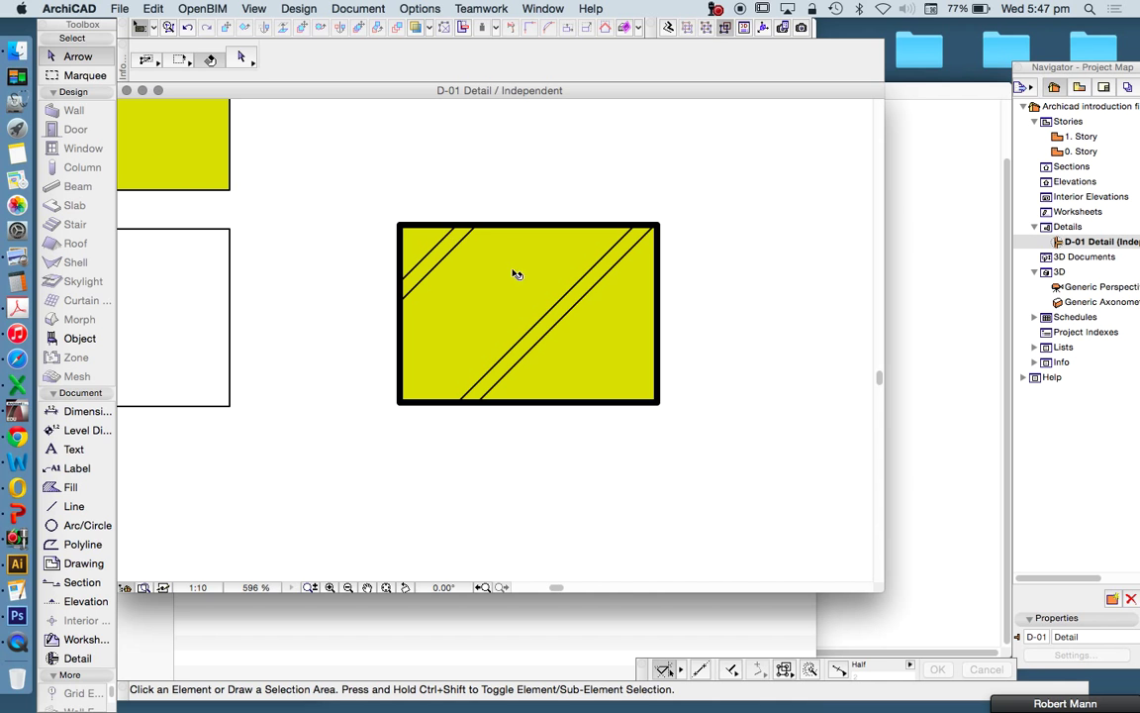
Set the heavy-contoured fill's background pen to light orange pen 103
click(527, 295)
scroll(554, 307, down, 1)
click(767, 61)
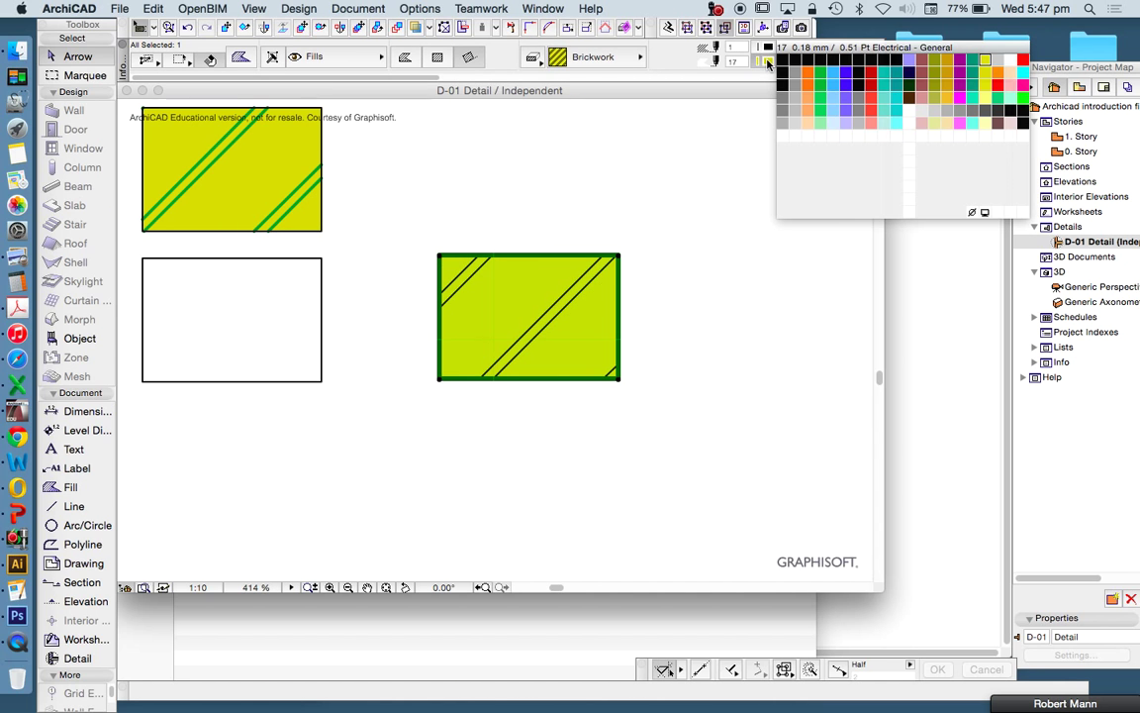
click(809, 122)
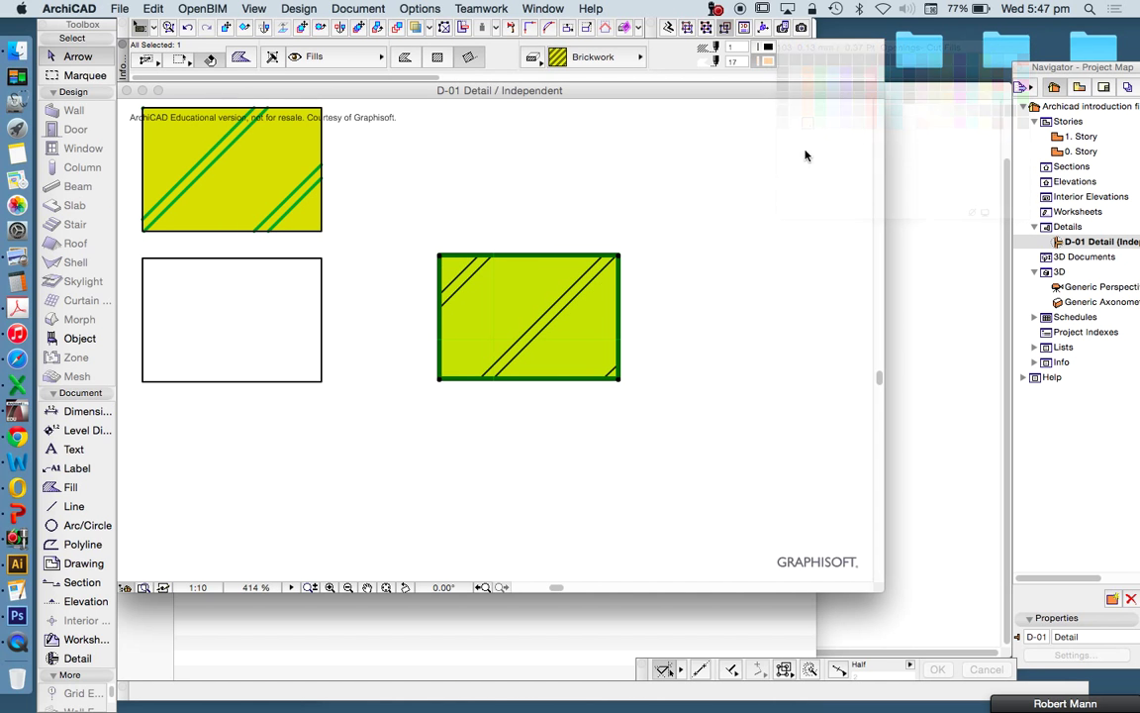
click(639, 223)
Delete the yellow Brickwork fill and the empty brick outline, keeping only the orange brick
scroll(665, 373, down, 1)
scroll(665, 373, down, 2)
drag(495, 391, 300, 175)
scroll(673, 321, up, 3)
key(Delete)
scroll(442, 349, down, 3)
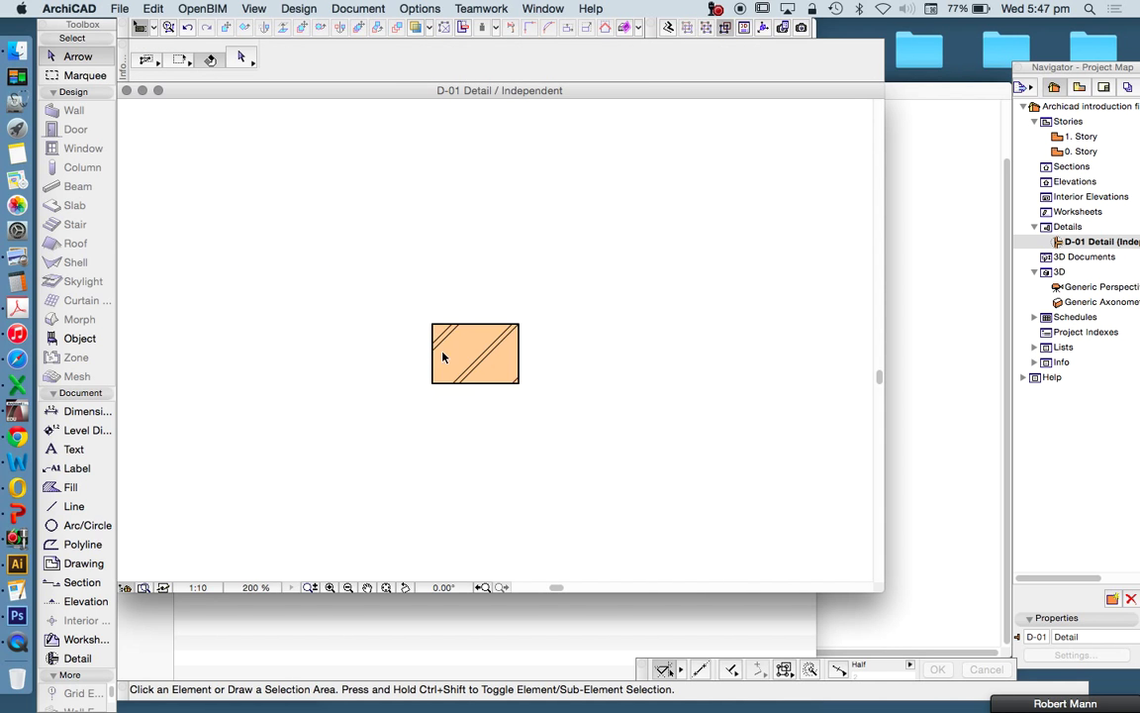
click(442, 386)
scroll(442, 388, up, 3)
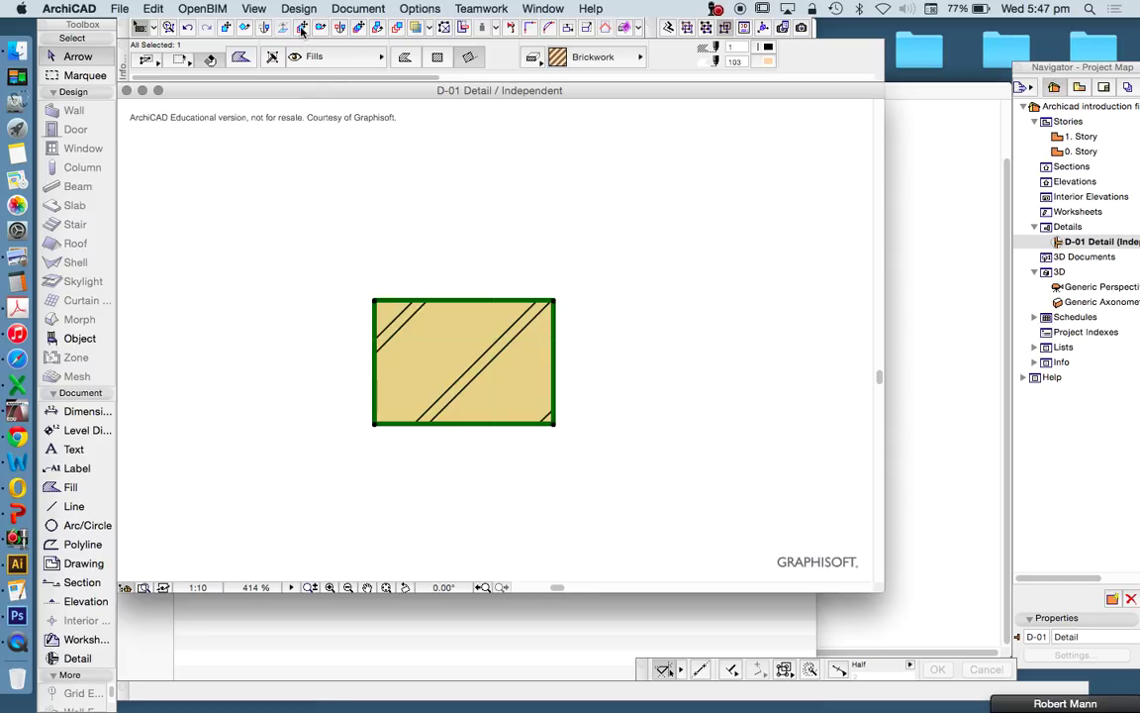
click(17, 254)
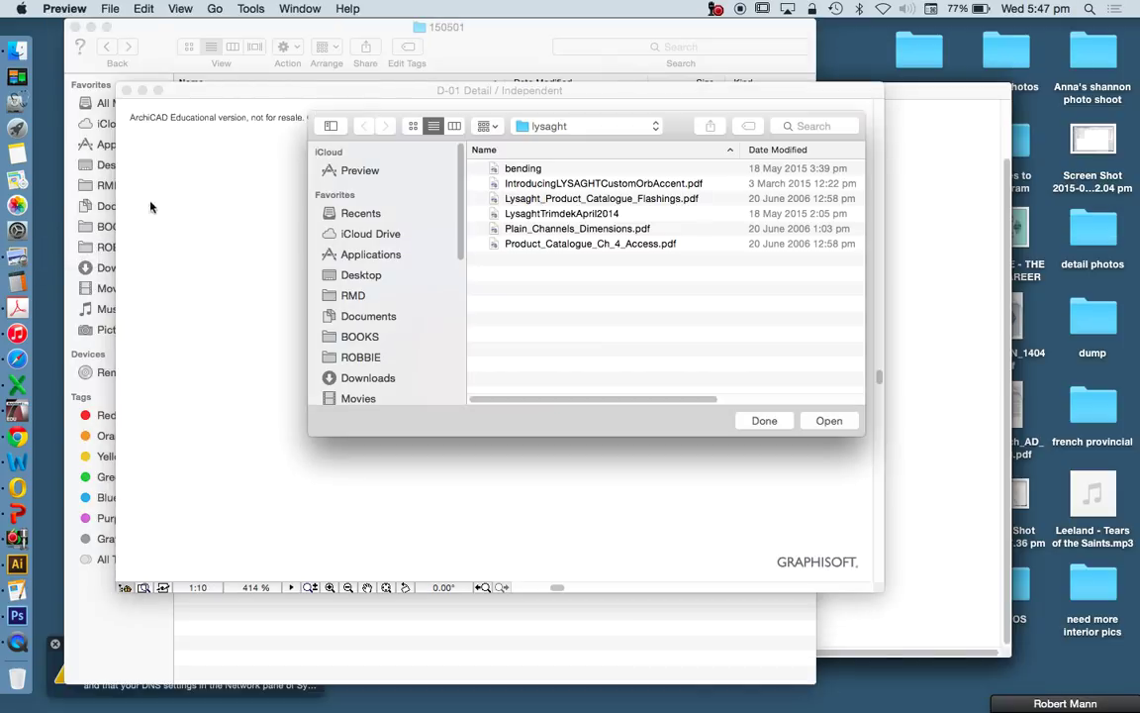
click(764, 421)
click(191, 298)
scroll(446, 328, up, 2)
scroll(540, 356, down, 3)
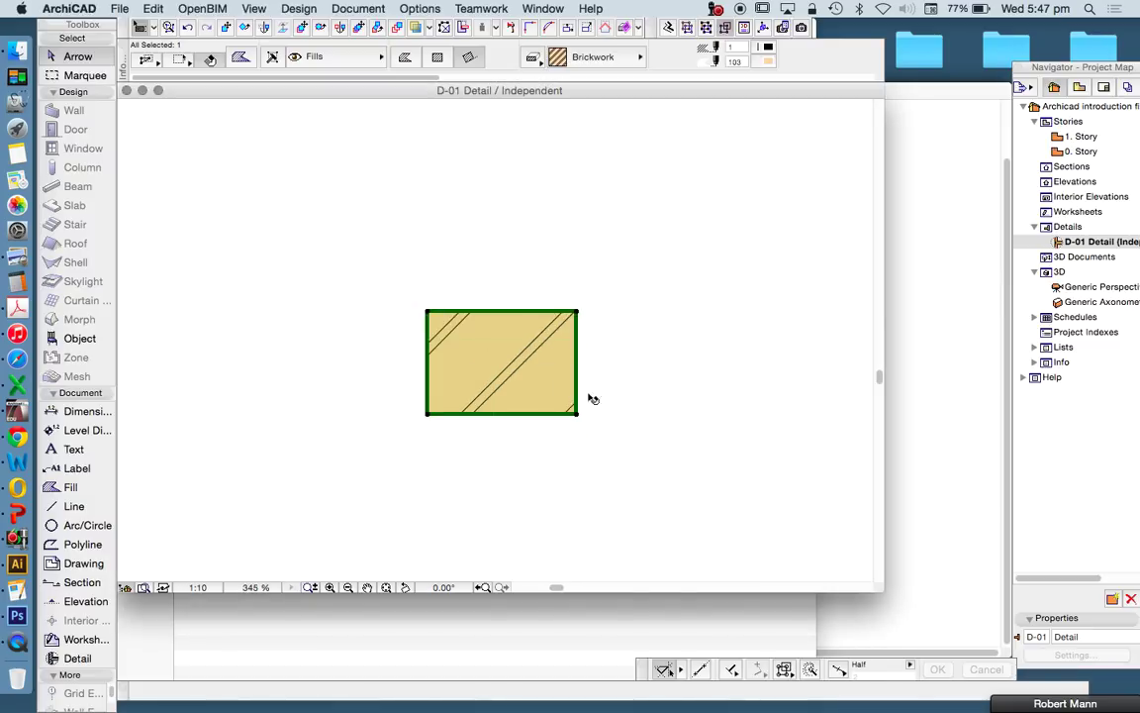
click(152, 507)
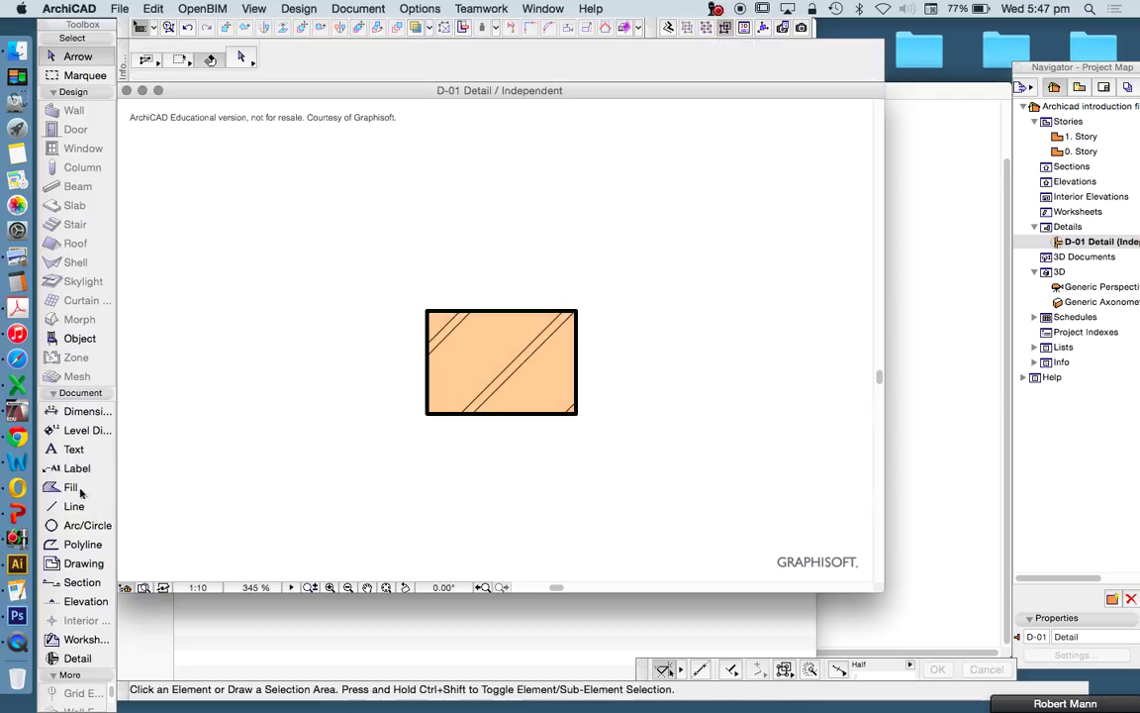
Start the Fill tool and pick up the orange Brickwork fill's settings
click(70, 487)
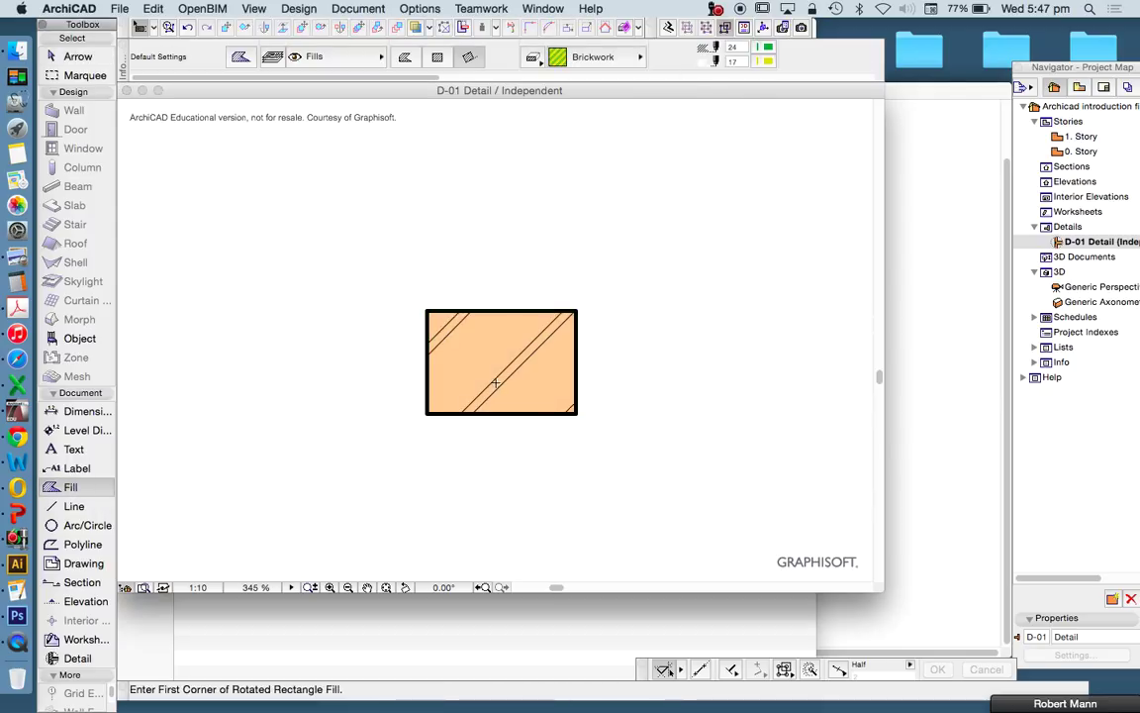
scroll(383, 297, up, 2)
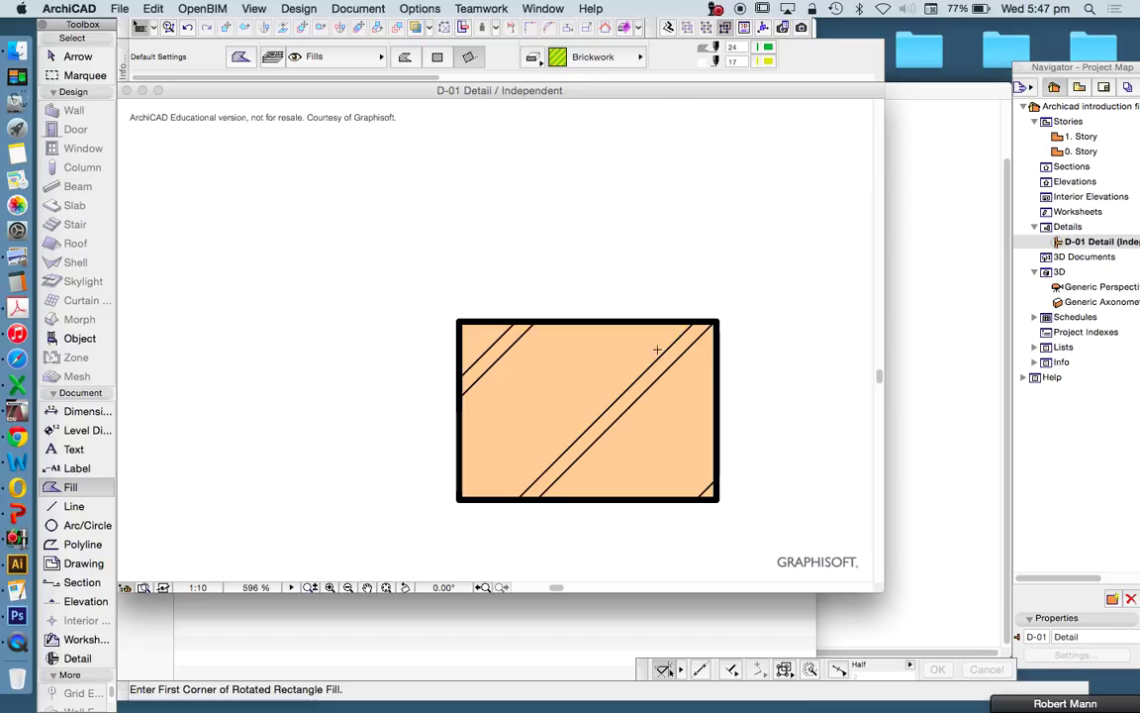
alt+click(585, 455)
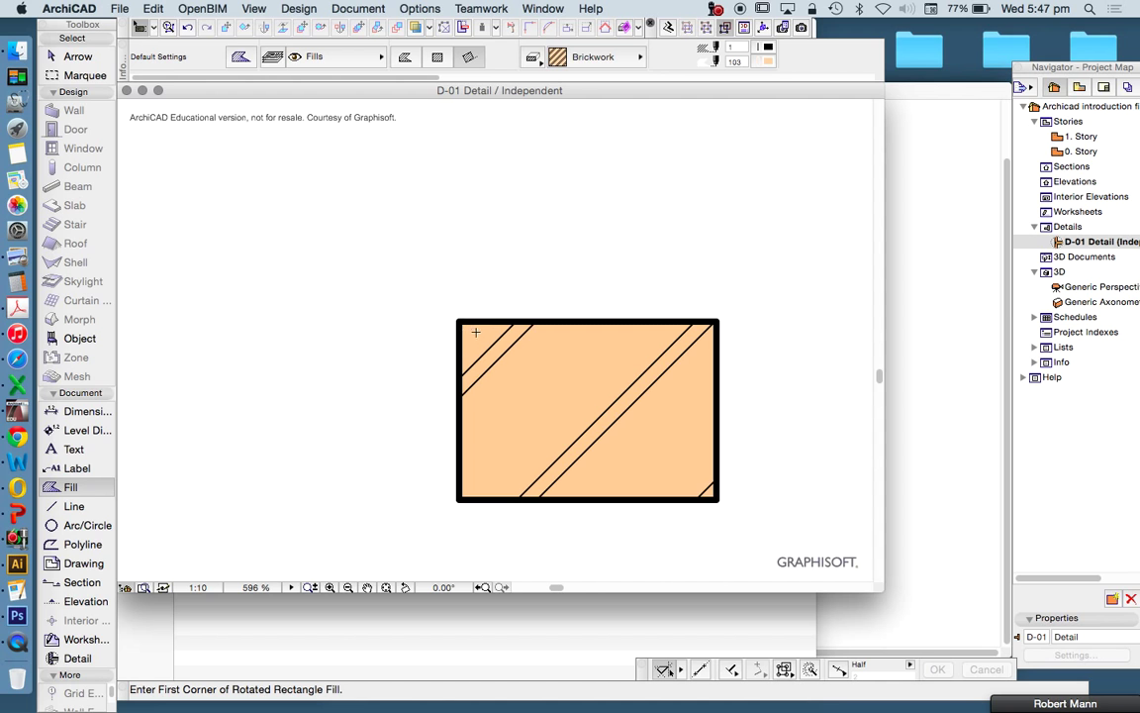
Draw a 110 by 10 mm rotated-rectangle fill along the orange brick's upper edge
click(461, 320)
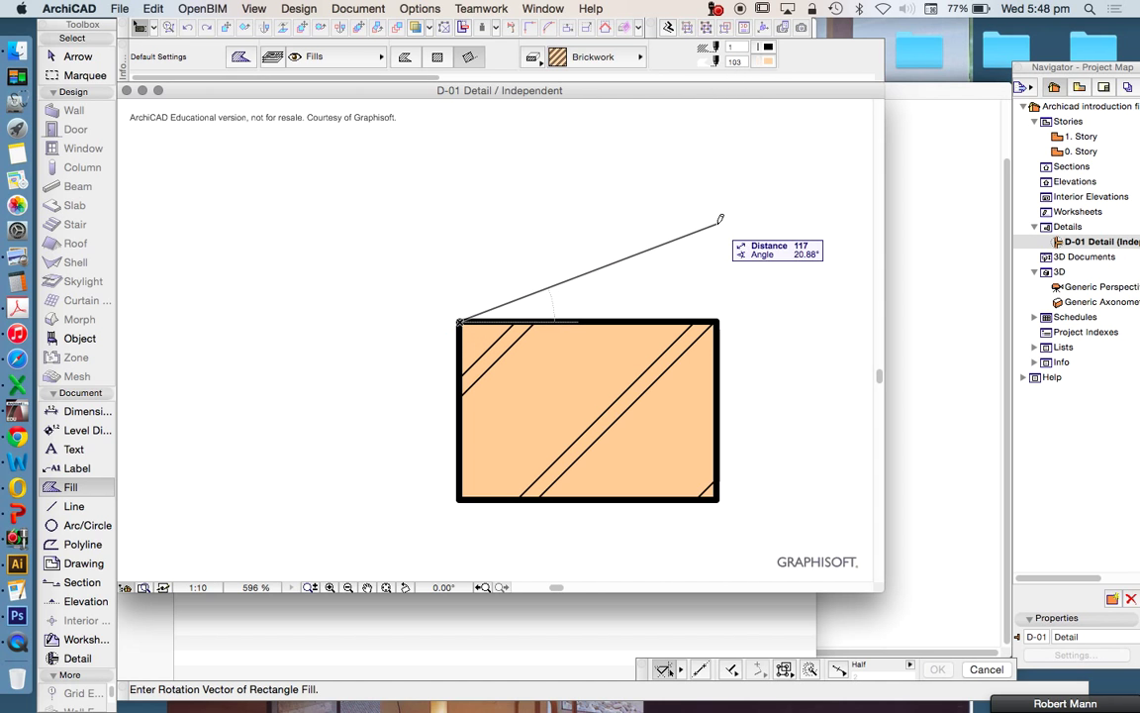
click(721, 320)
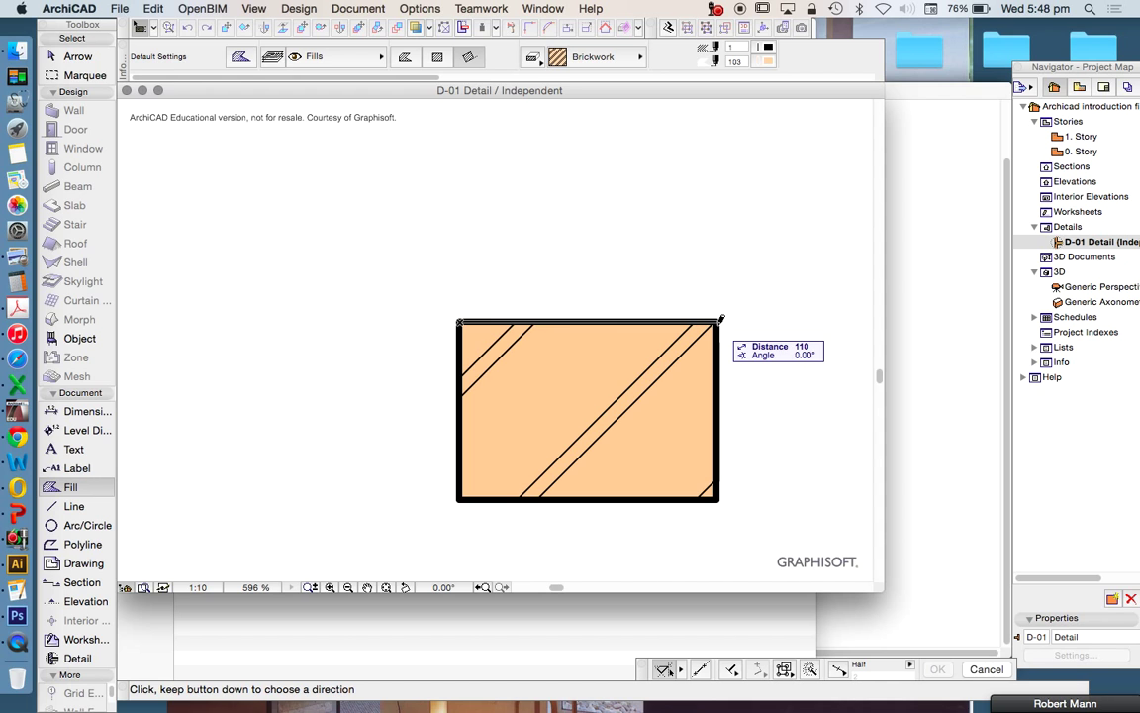
click(721, 320)
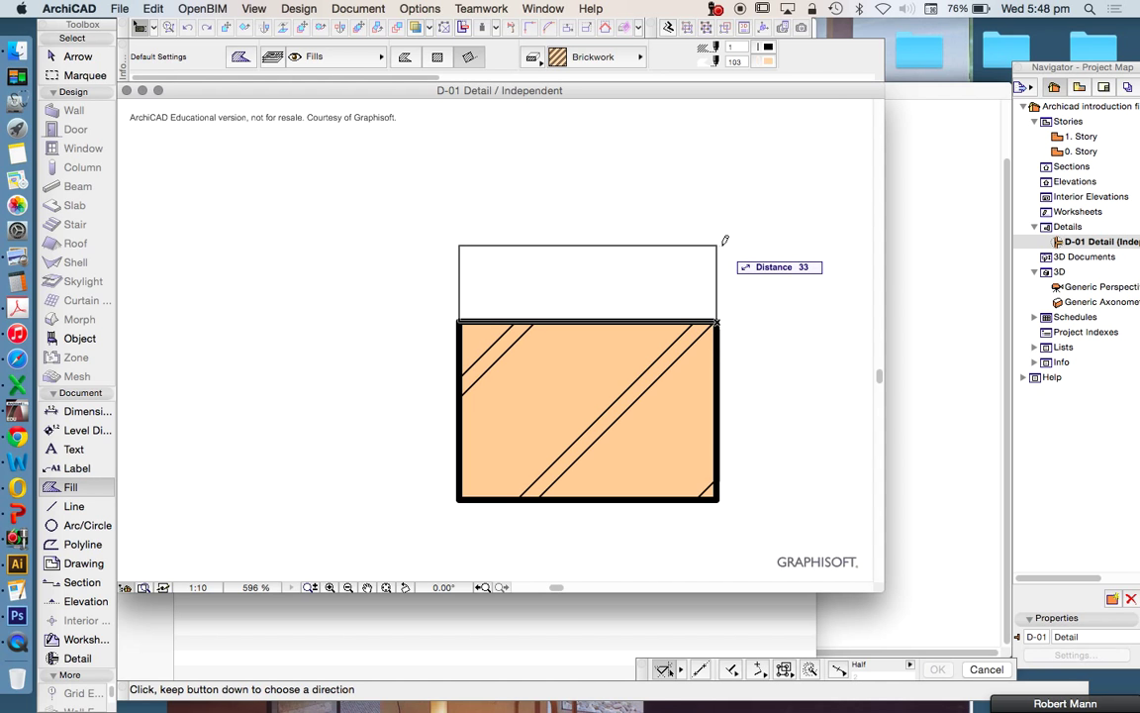
text(1)
text(2)
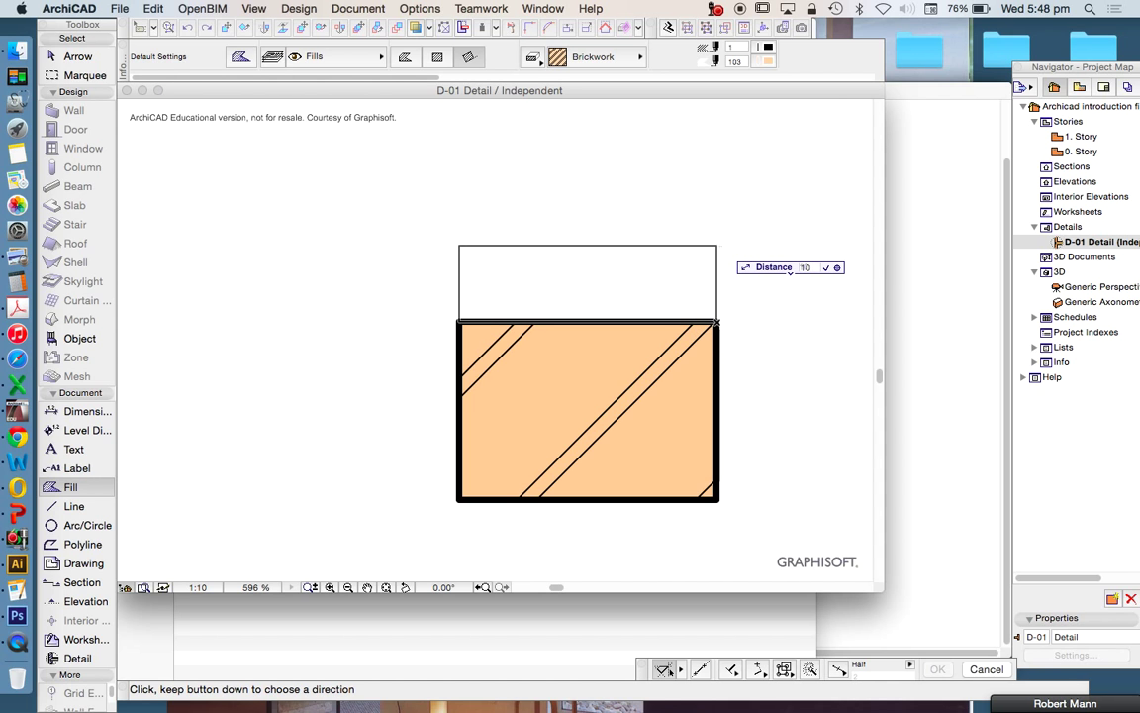
key(Return)
key(Escape)
Give the new strip fill's contour a thinner black pen
click(589, 297)
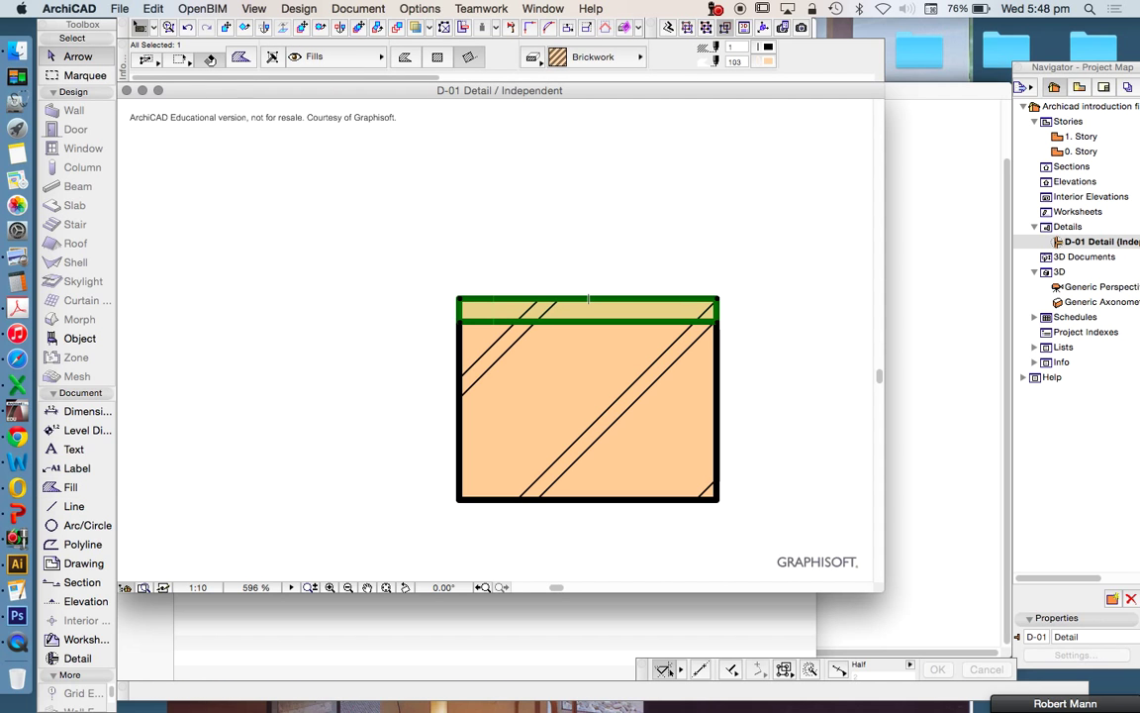
click(768, 55)
click(799, 57)
key(Escape)
Send the strip fill along the brick's upper edge to the back of the display order
click(635, 298)
right_click(643, 206)
click(758, 356)
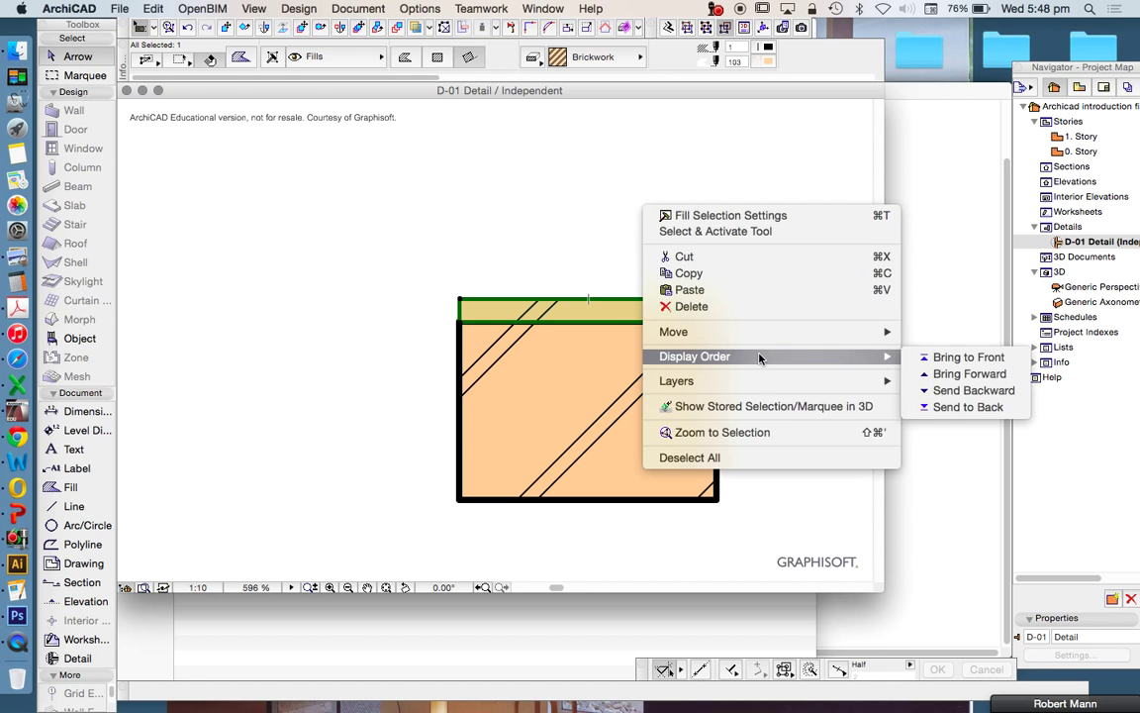
click(956, 400)
key(Escape)
scroll(763, 336, up, 5)
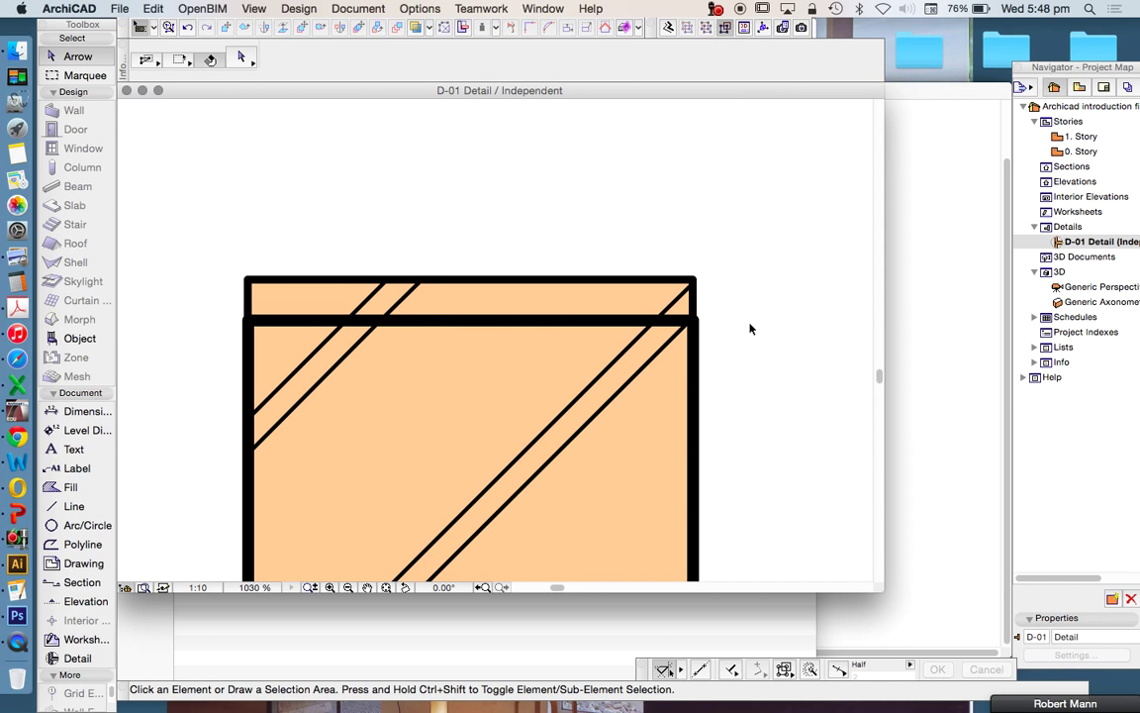
Change the strip's fill pattern from Brickwork to Mortar
click(730, 295)
drag(728, 296, 678, 291)
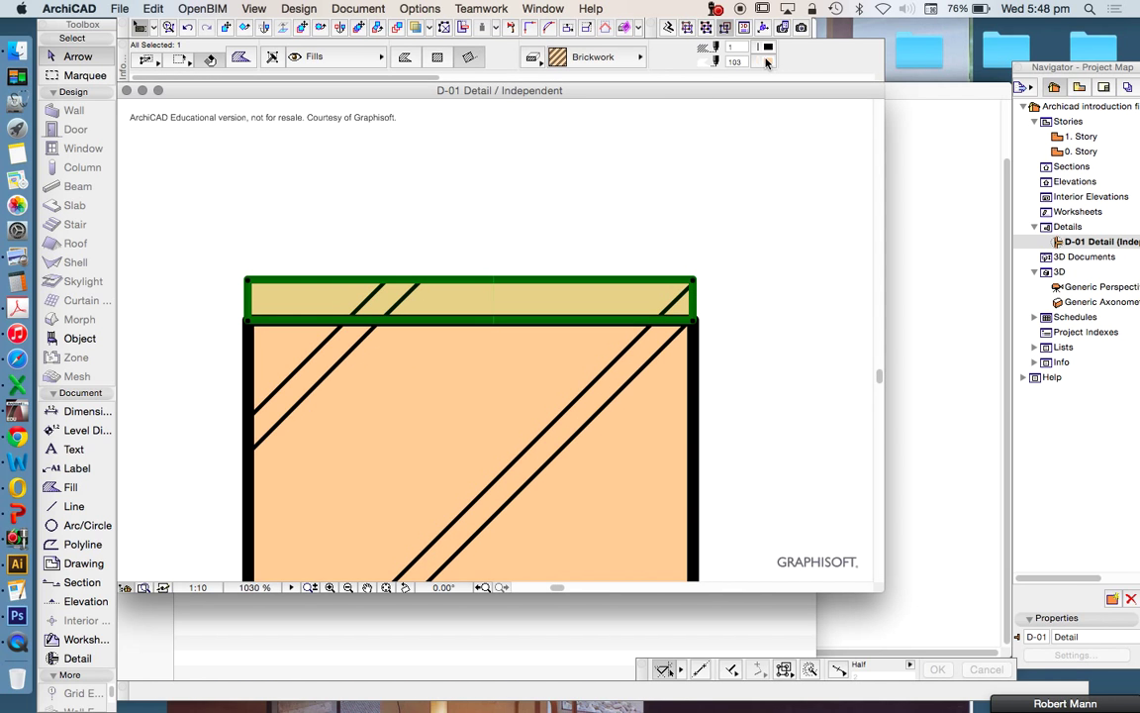
click(556, 57)
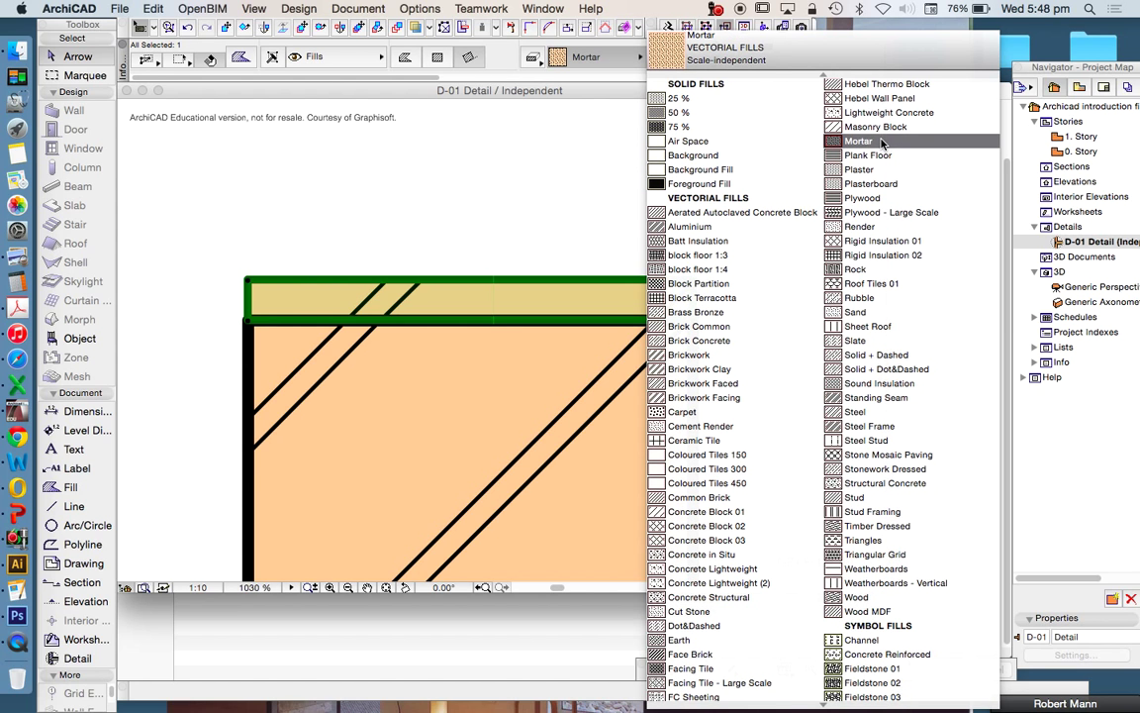
scroll(882, 143, down, 1)
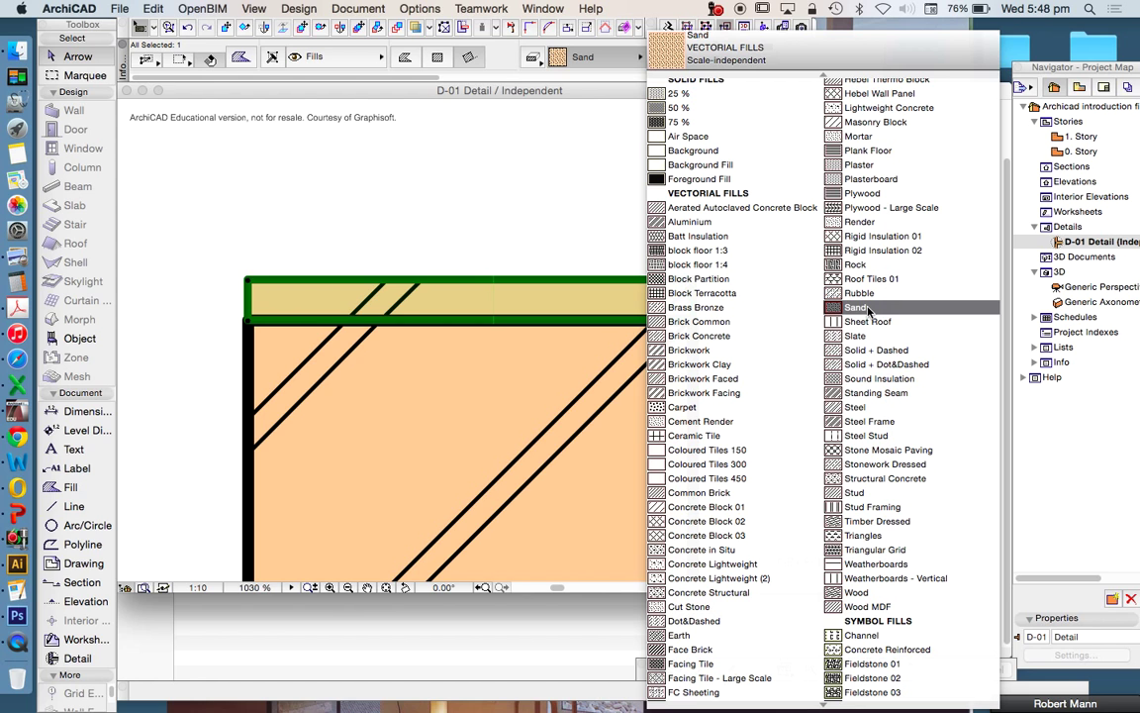
click(858, 136)
scroll(713, 215, down, 3)
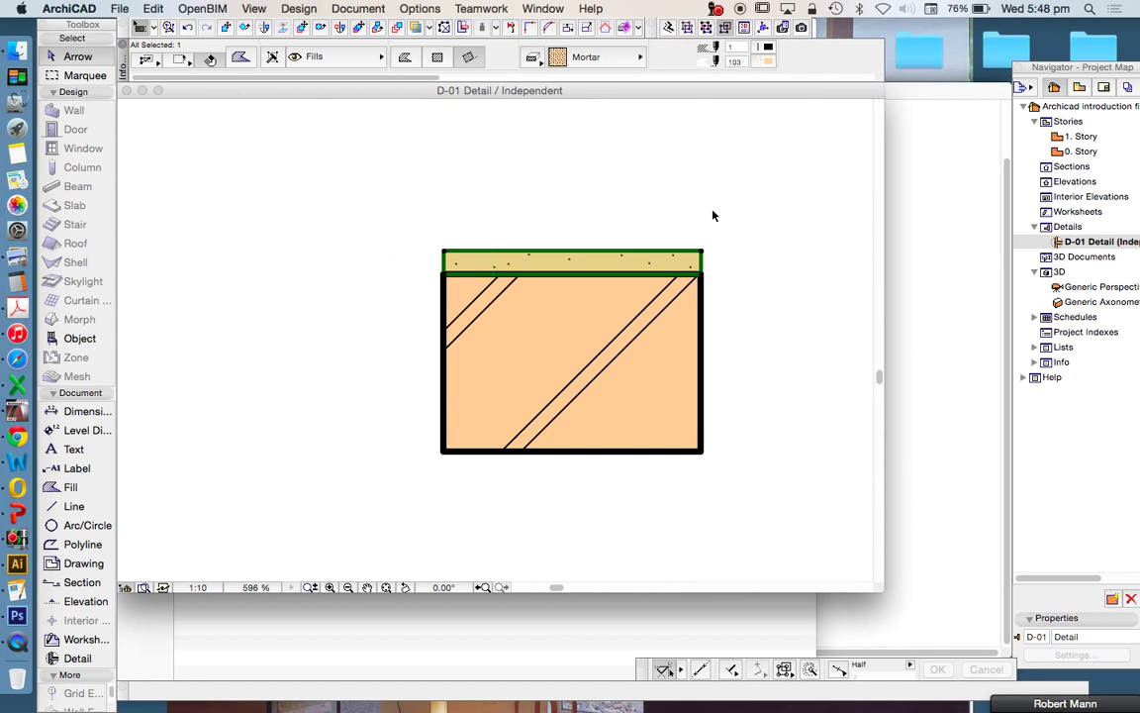
Set the mortar strip's fill pen to 2
click(725, 244)
click(672, 257)
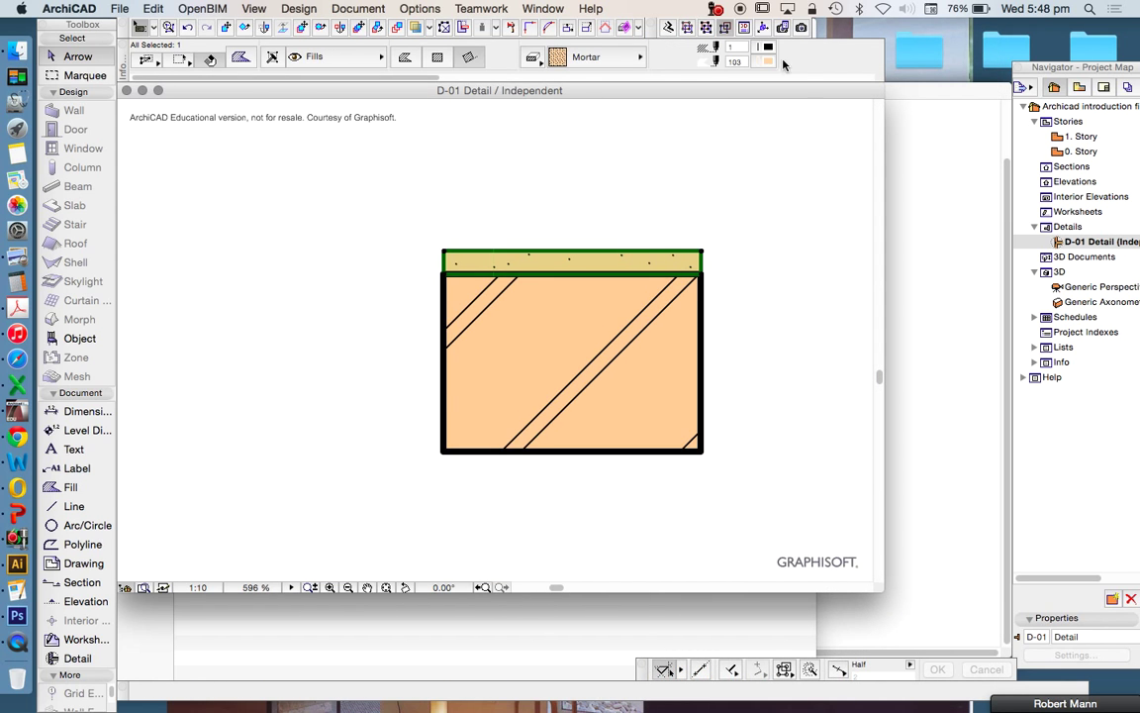
click(765, 48)
click(790, 47)
scroll(661, 249, up, 4)
key(Escape)
scroll(626, 268, down, 3)
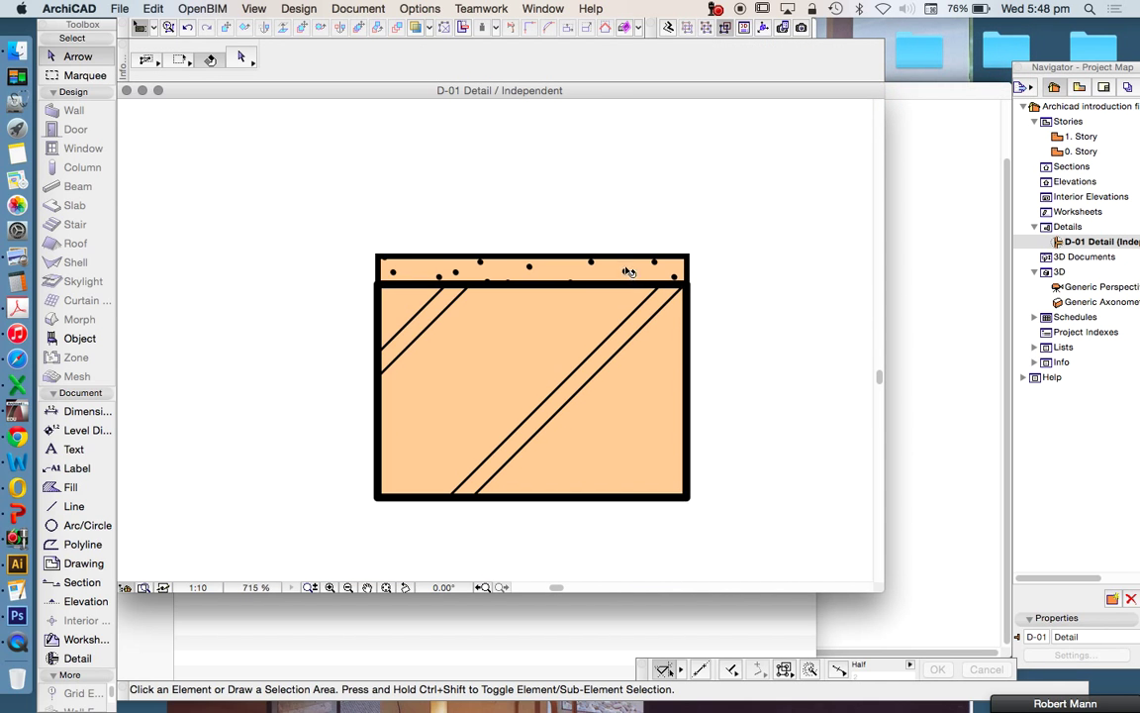
Change the mortar strip's fill background to grey pen 102
click(616, 264)
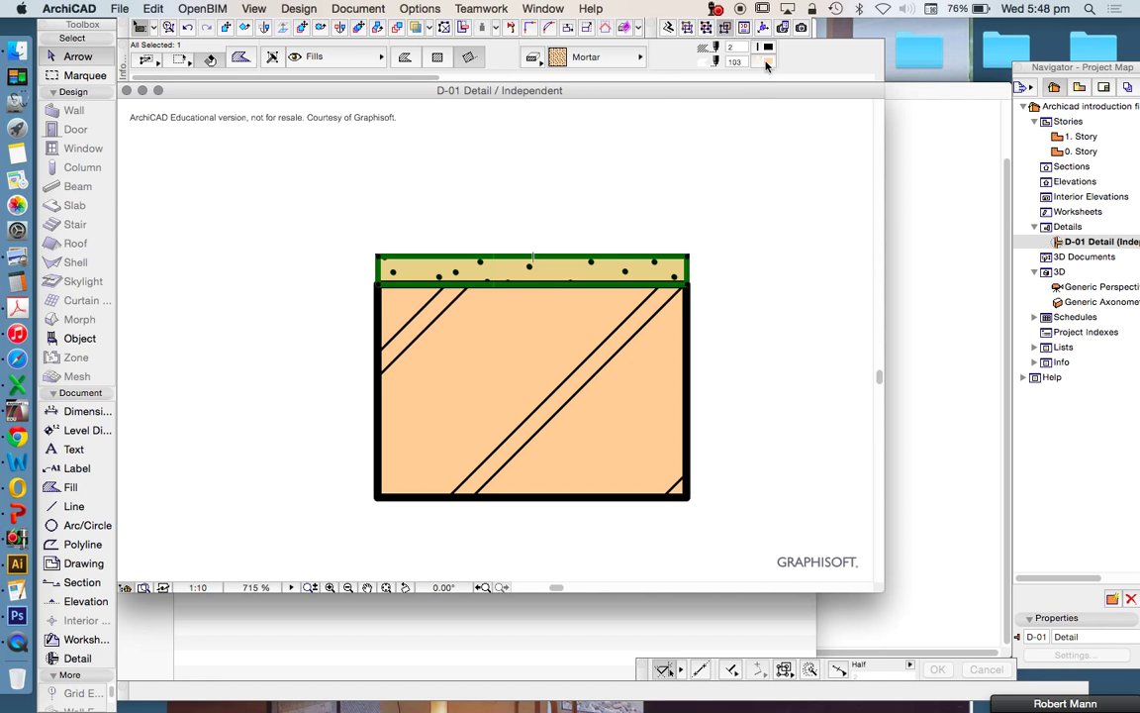
click(711, 61)
click(797, 122)
click(728, 217)
scroll(577, 229, down, 5)
scroll(560, 244, up, 5)
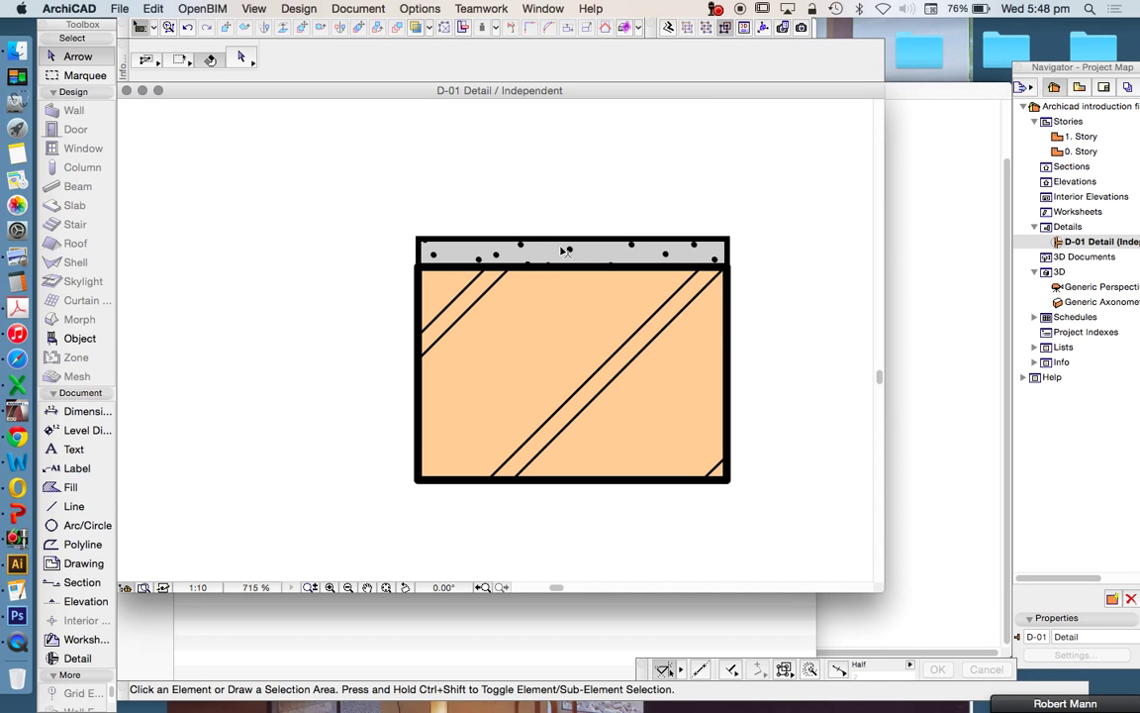
scroll(474, 400, down, 3)
Multiply the brick and mortar strip into ten dragged copies stacked upward from the brick's lower corner to the mortar's upper corner
key(super+a)
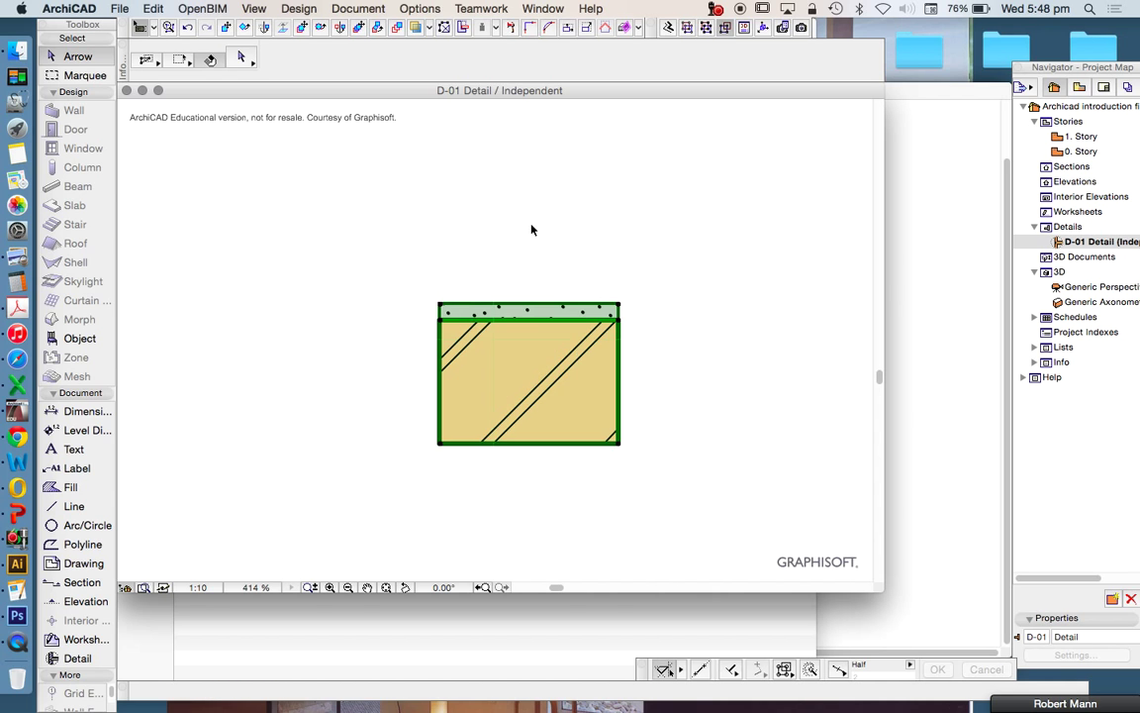
scroll(552, 330, down, 4)
key(Escape)
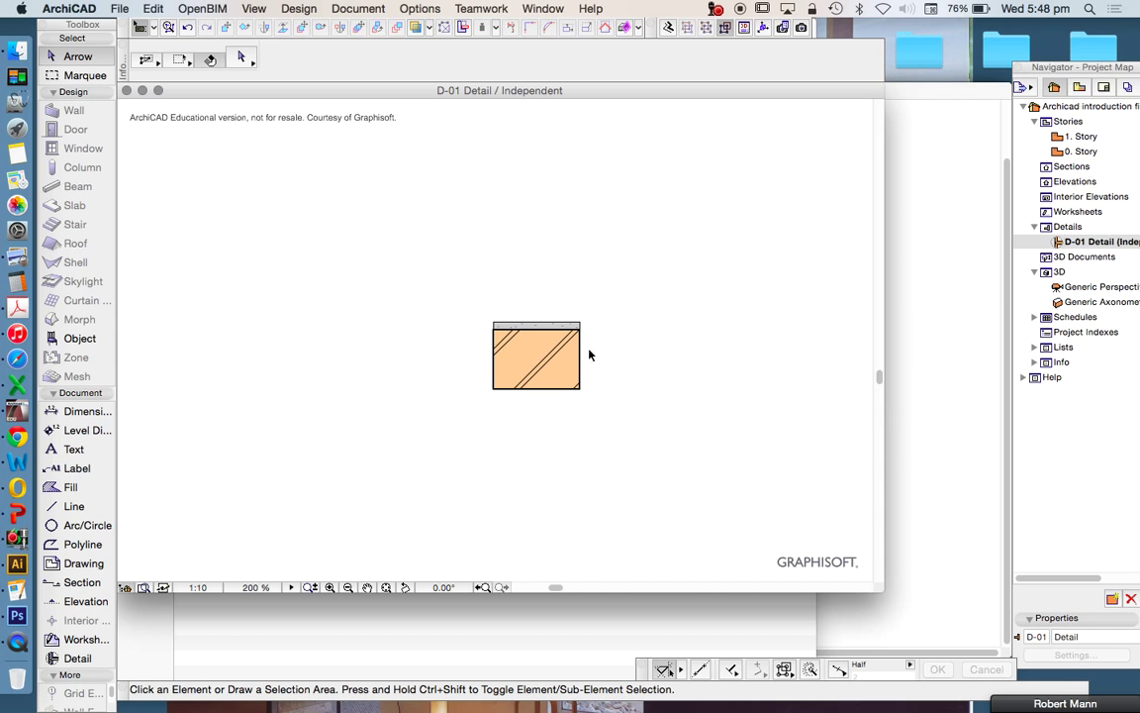
scroll(579, 327, up, 2)
drag(621, 495, 452, 188)
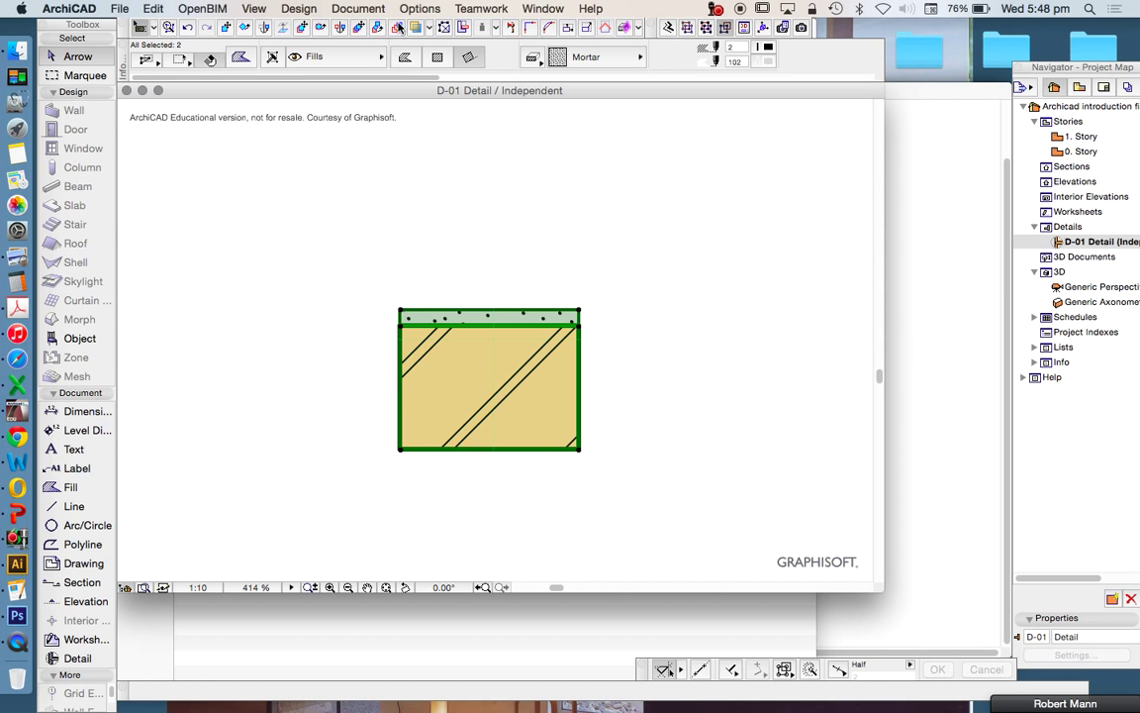
right_click(513, 161)
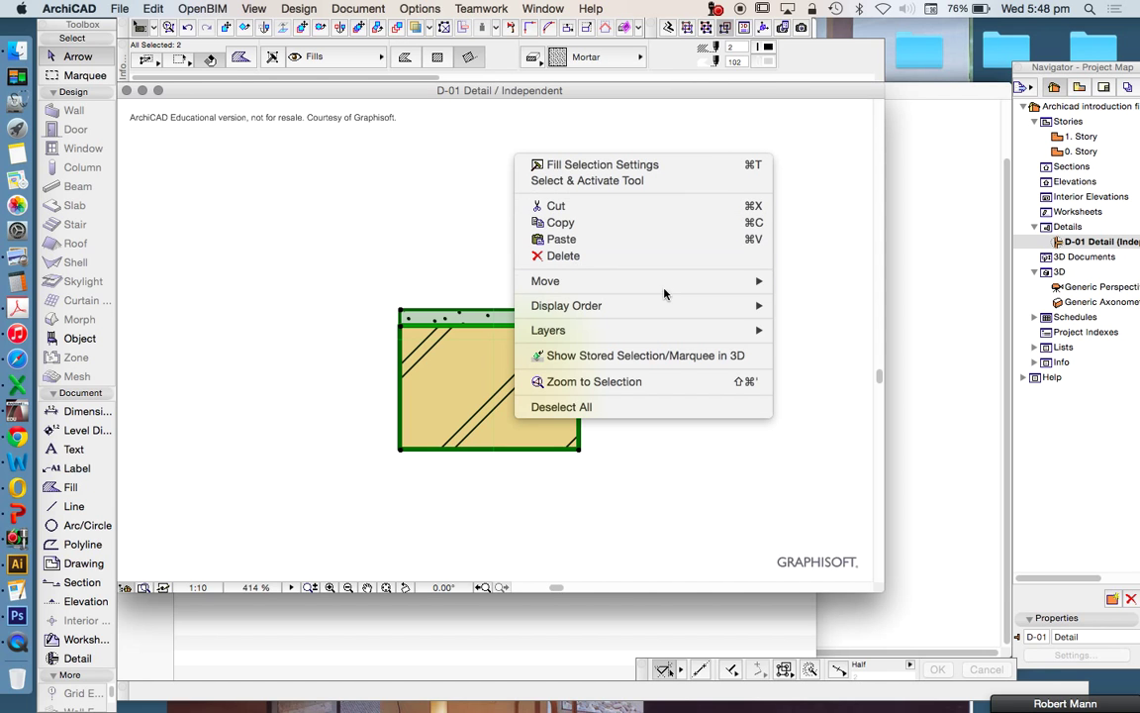
mouse_move(614, 281)
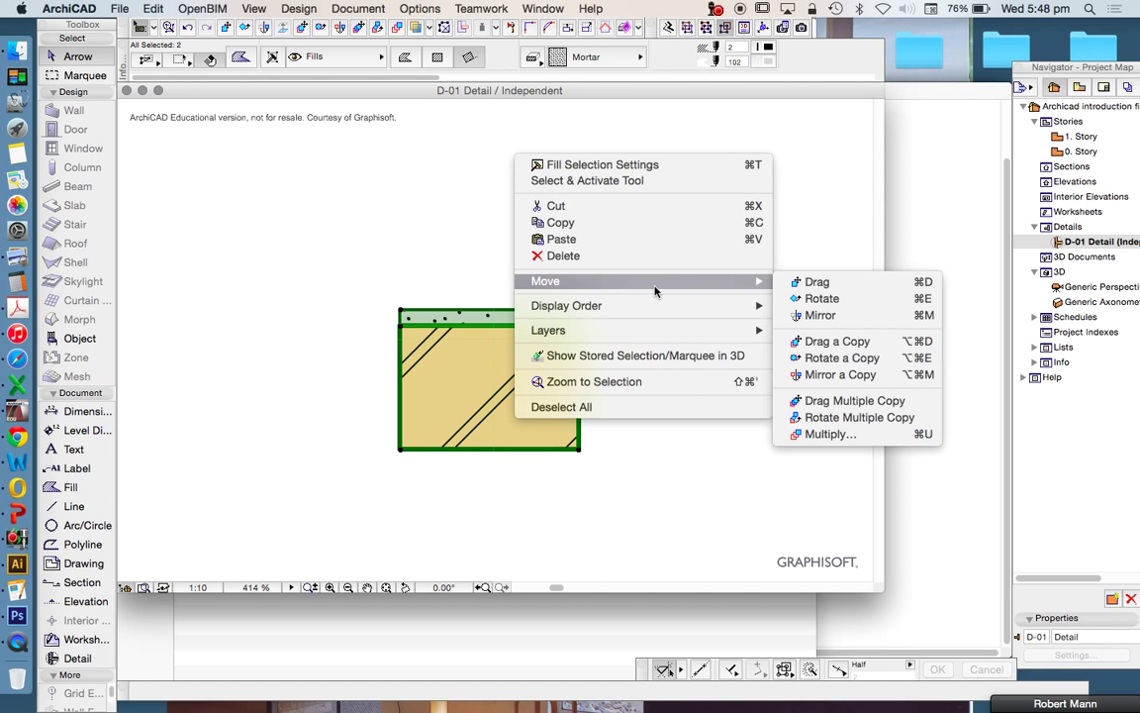
click(831, 440)
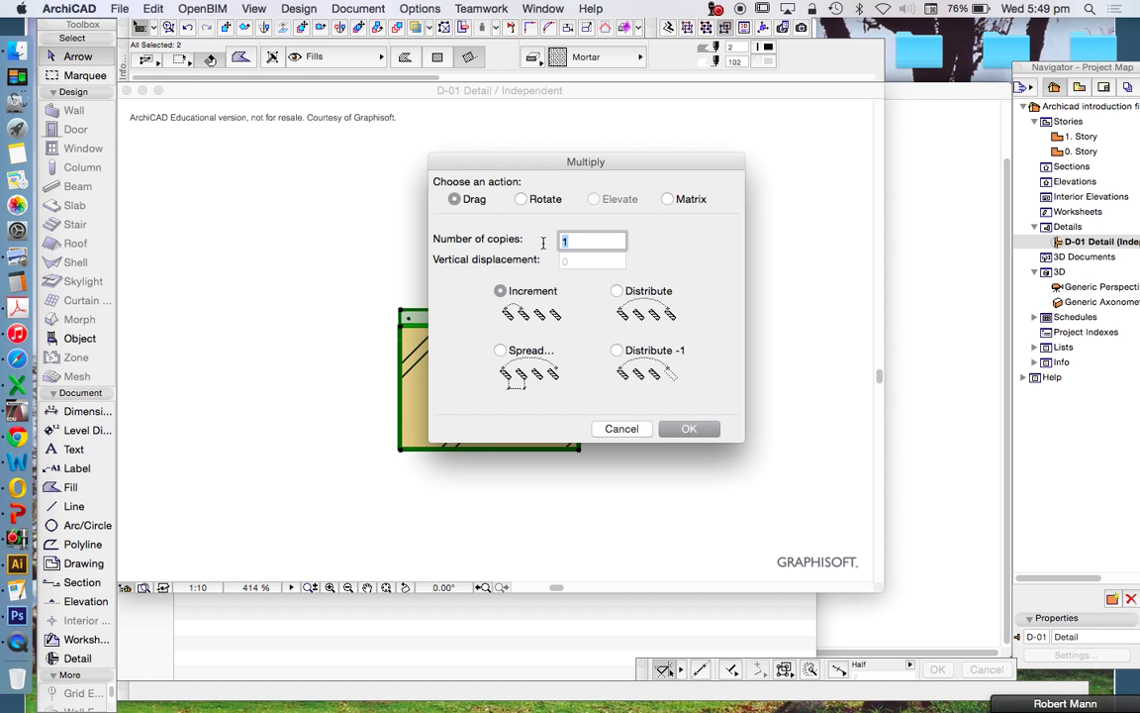
click(690, 428)
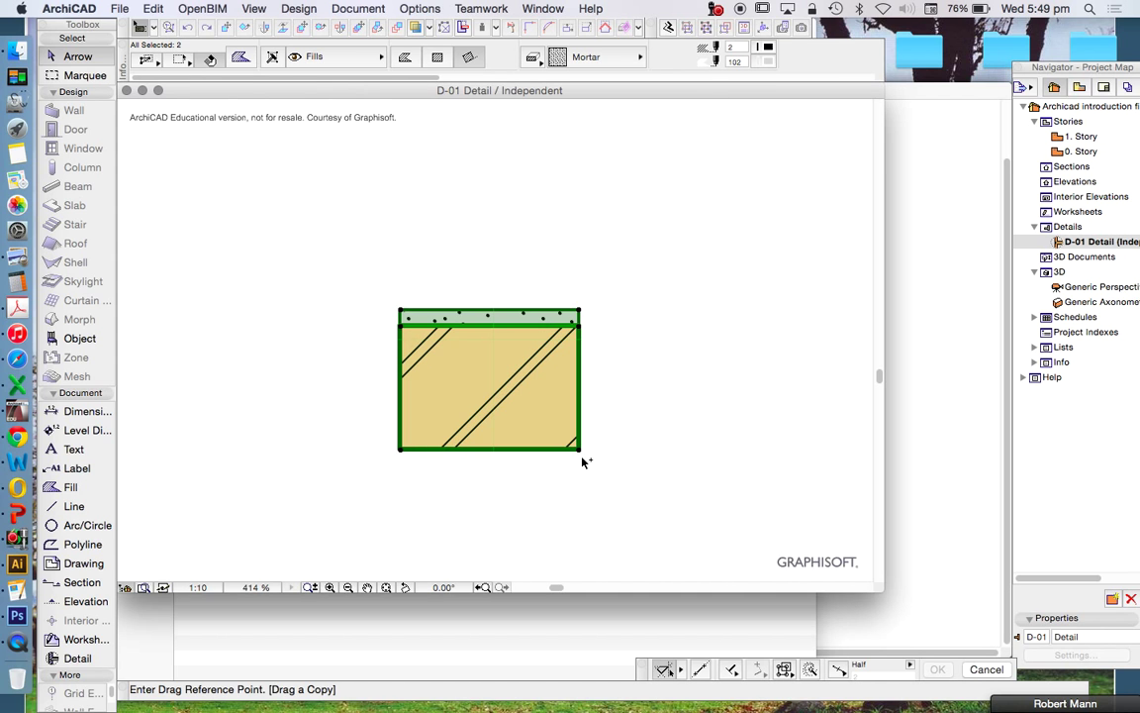
click(581, 451)
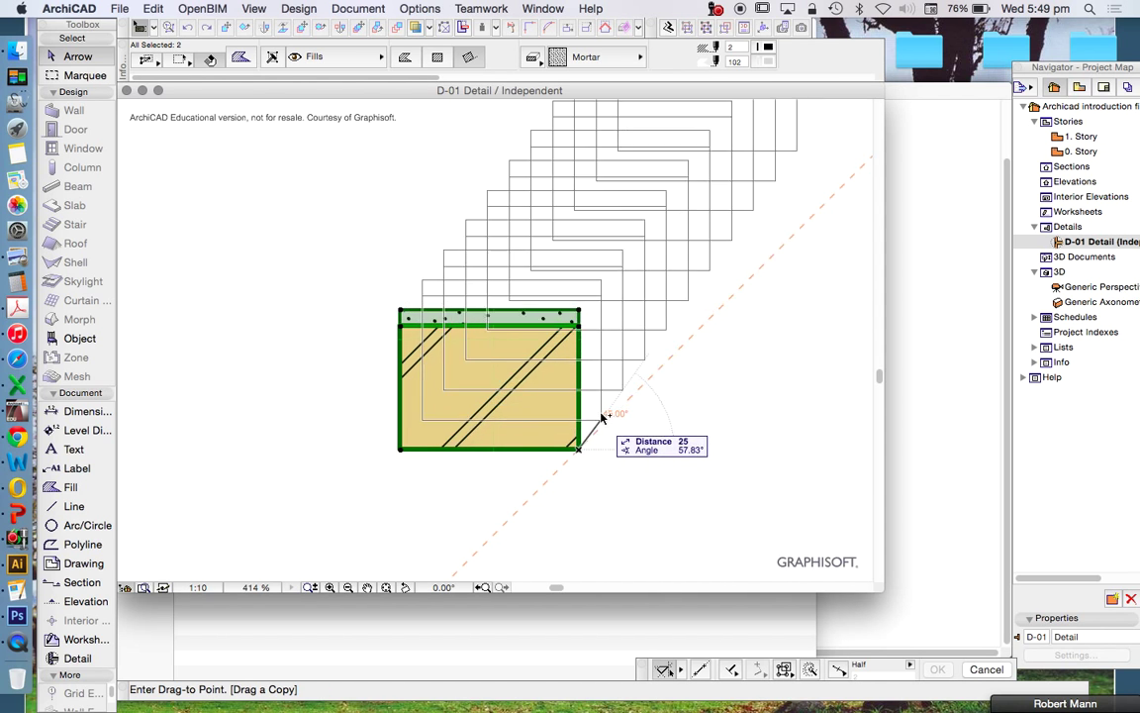
click(586, 313)
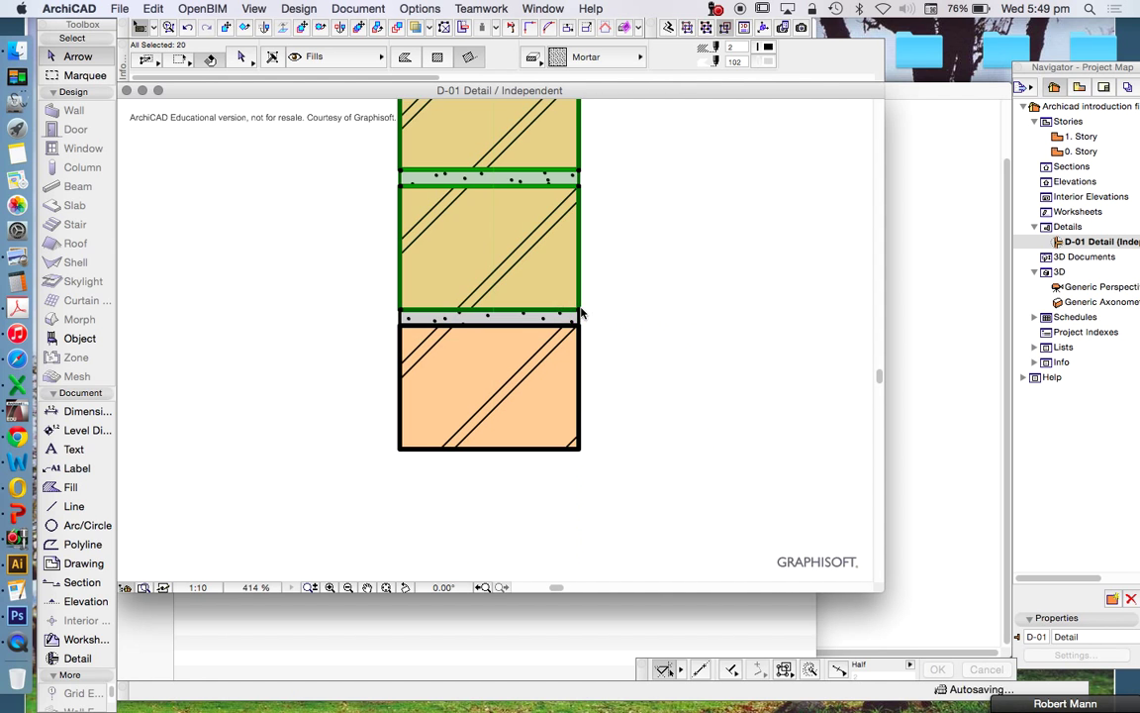
scroll(569, 406, down, 6)
scroll(600, 480, down, 3)
scroll(554, 263, up, 4)
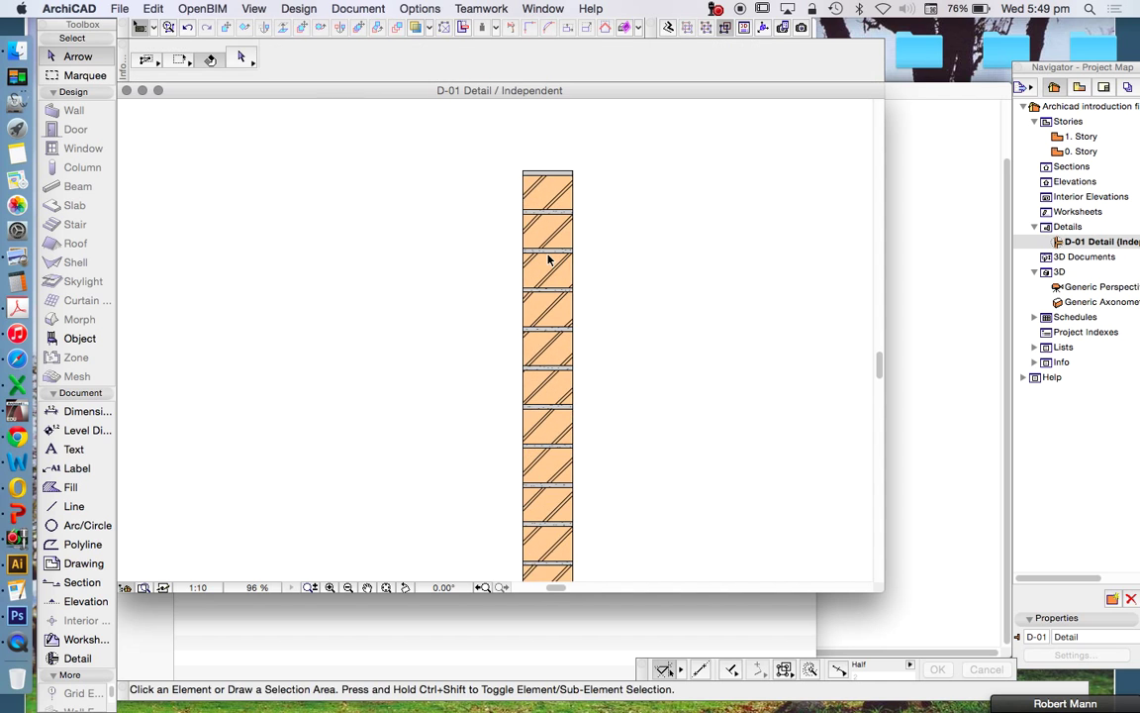
scroll(598, 324, down, 3)
scroll(603, 235, up, 2)
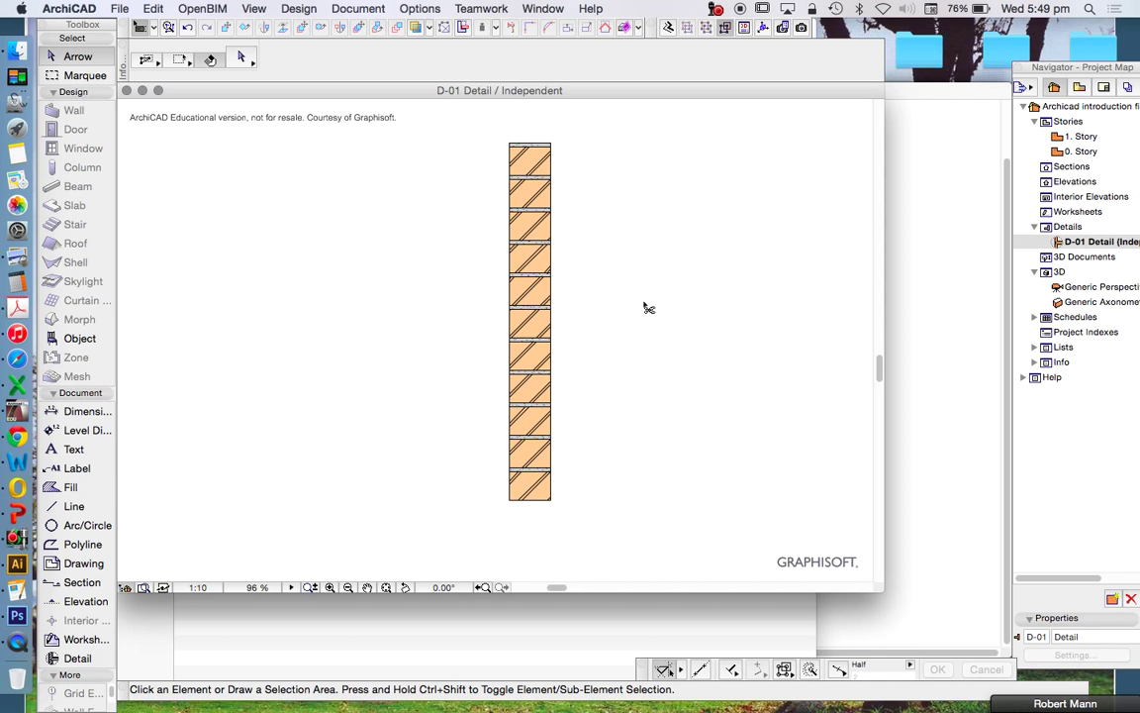
Undo the multiplied copies and deselect the original brick and mortar strip
key(ctrl+z)
scroll(539, 511, up, 9)
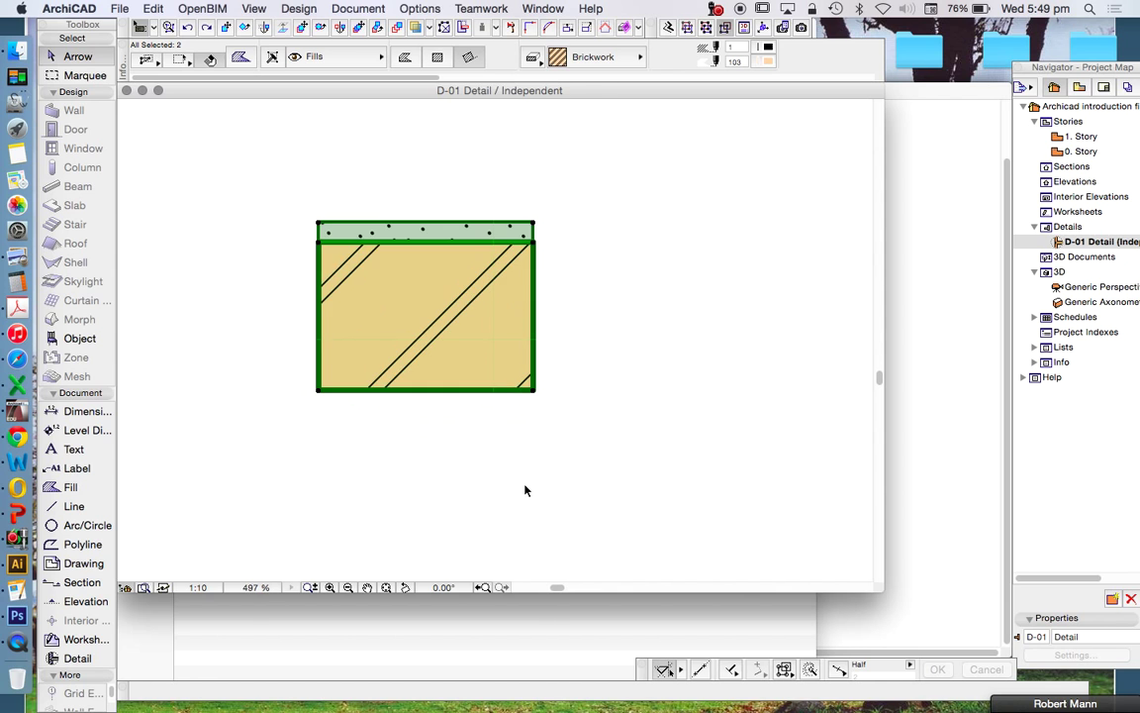
click(463, 445)
scroll(458, 415, down, 1)
middle_drag(425, 279, 482, 321)
scroll(481, 322, up, 3)
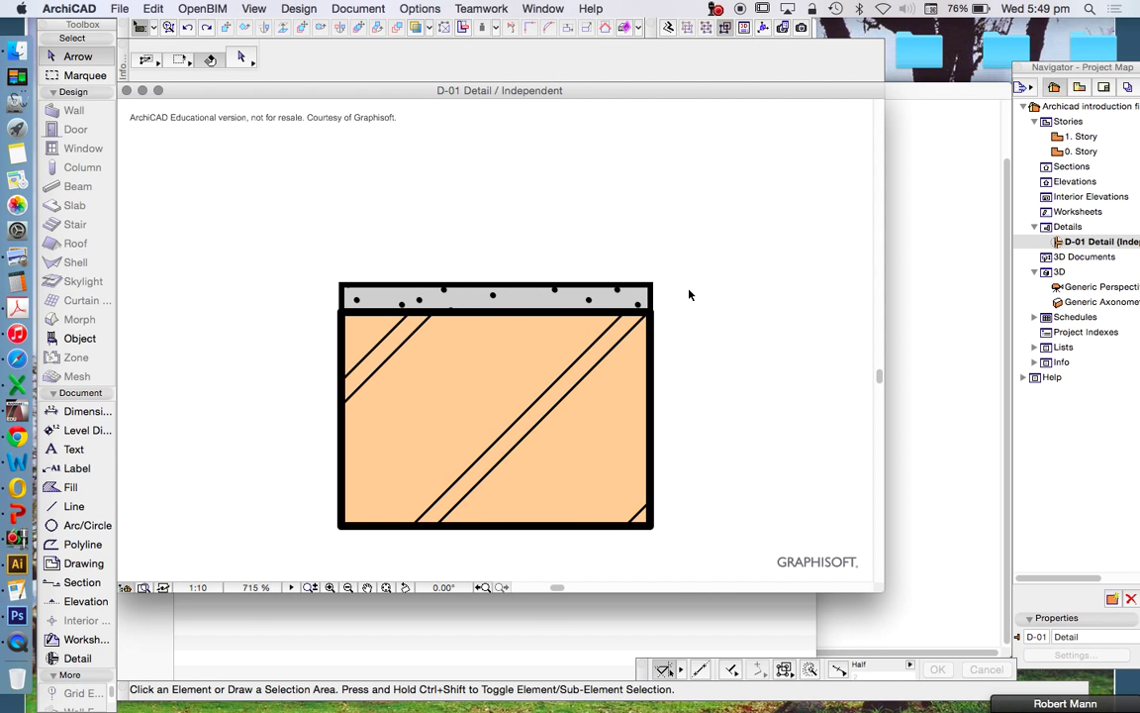
Curve the mortar strip's left end edge inward into a concave arc
scroll(388, 309, up, 3)
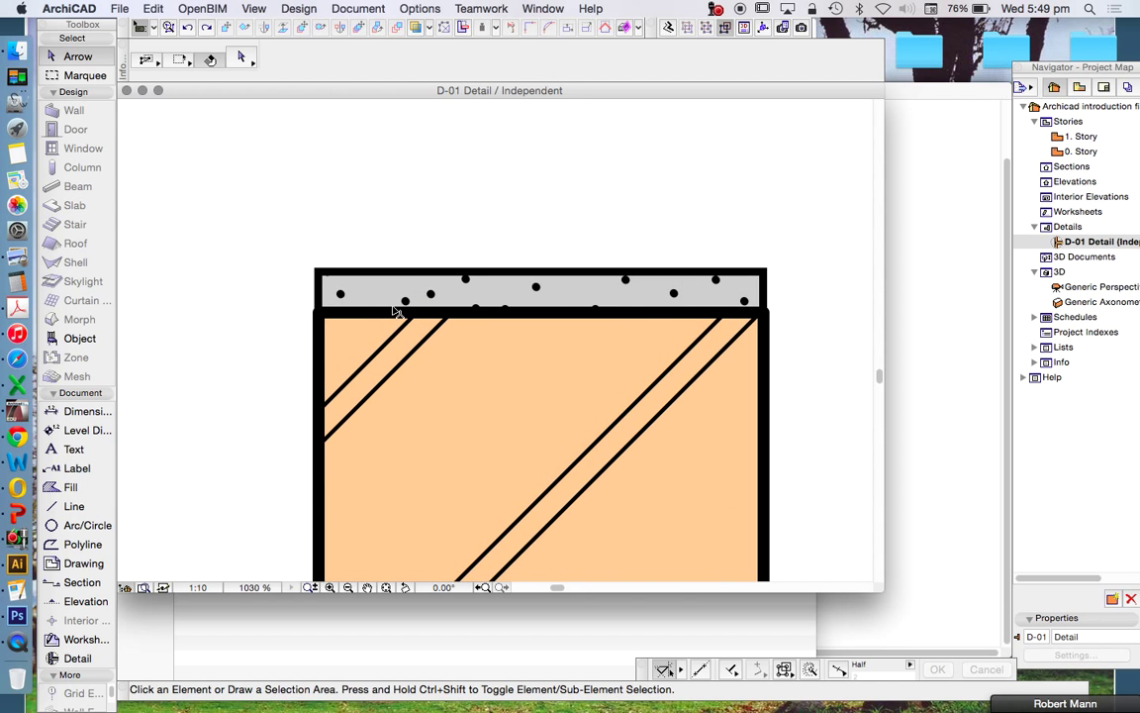
scroll(341, 265, down, 5)
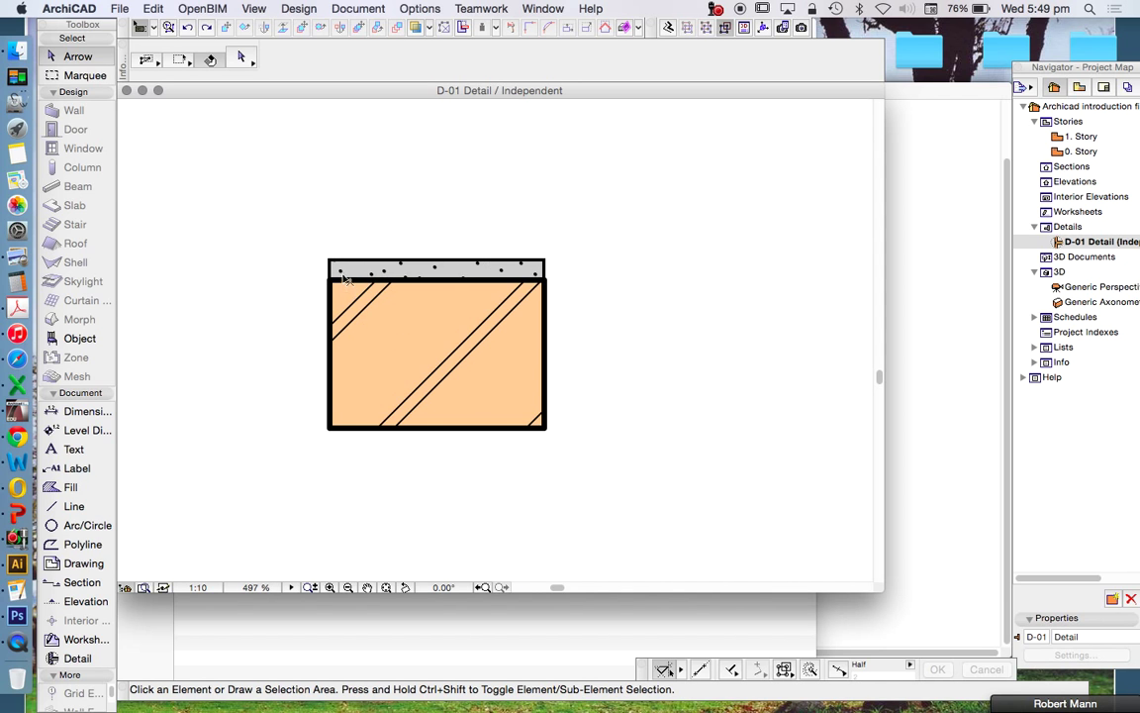
scroll(345, 275, up, 4)
click(326, 260)
scroll(331, 257, up, 3)
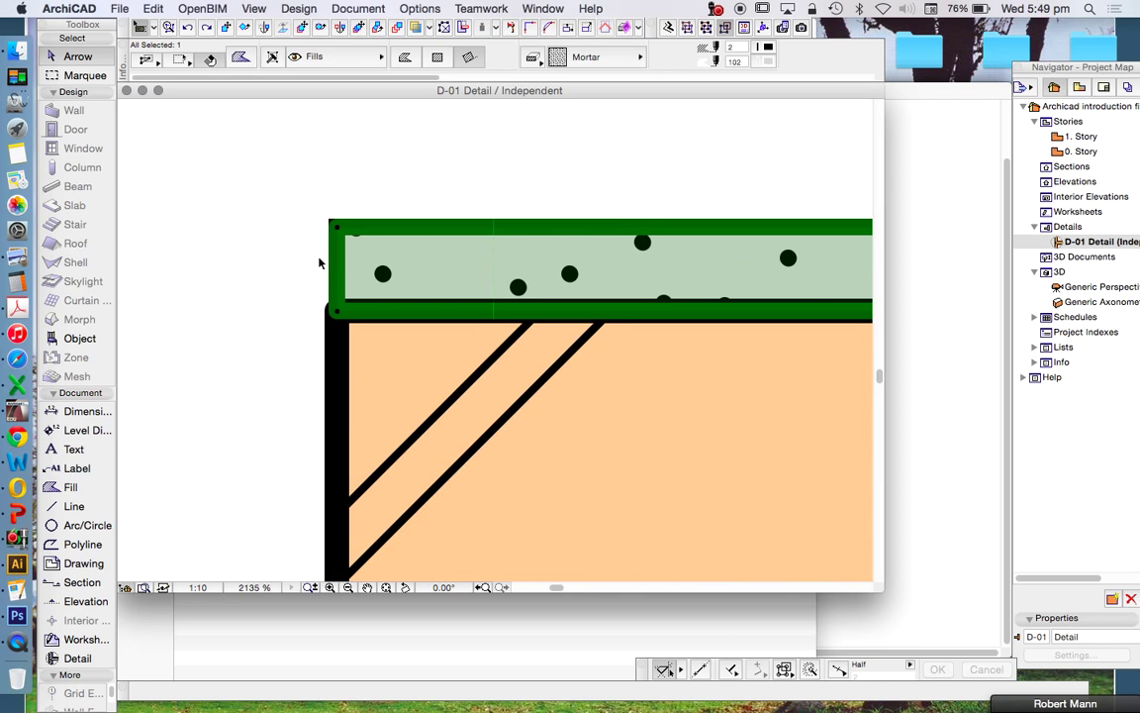
click(339, 255)
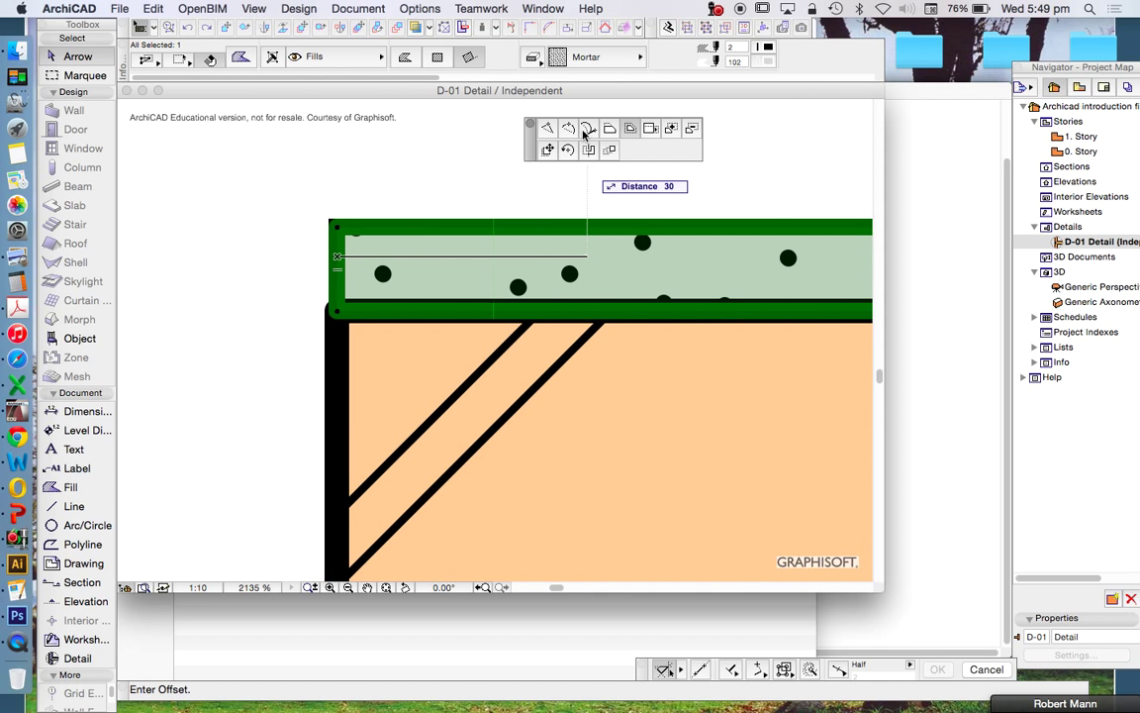
key(Escape)
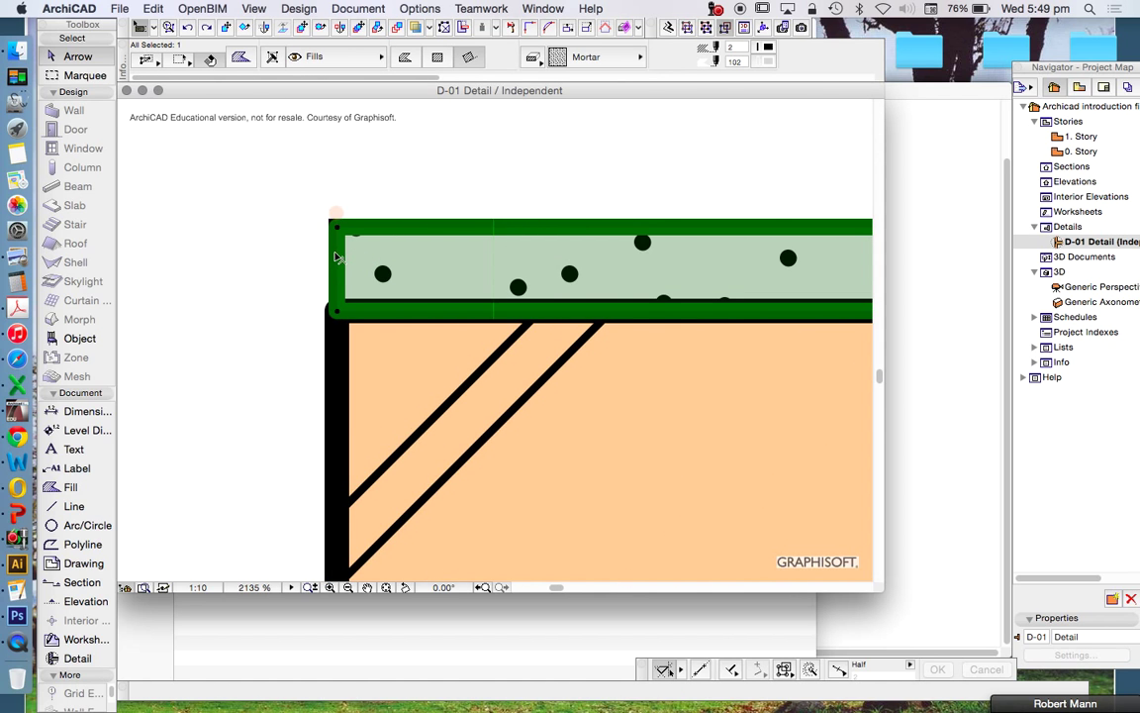
click(336, 253)
click(423, 334)
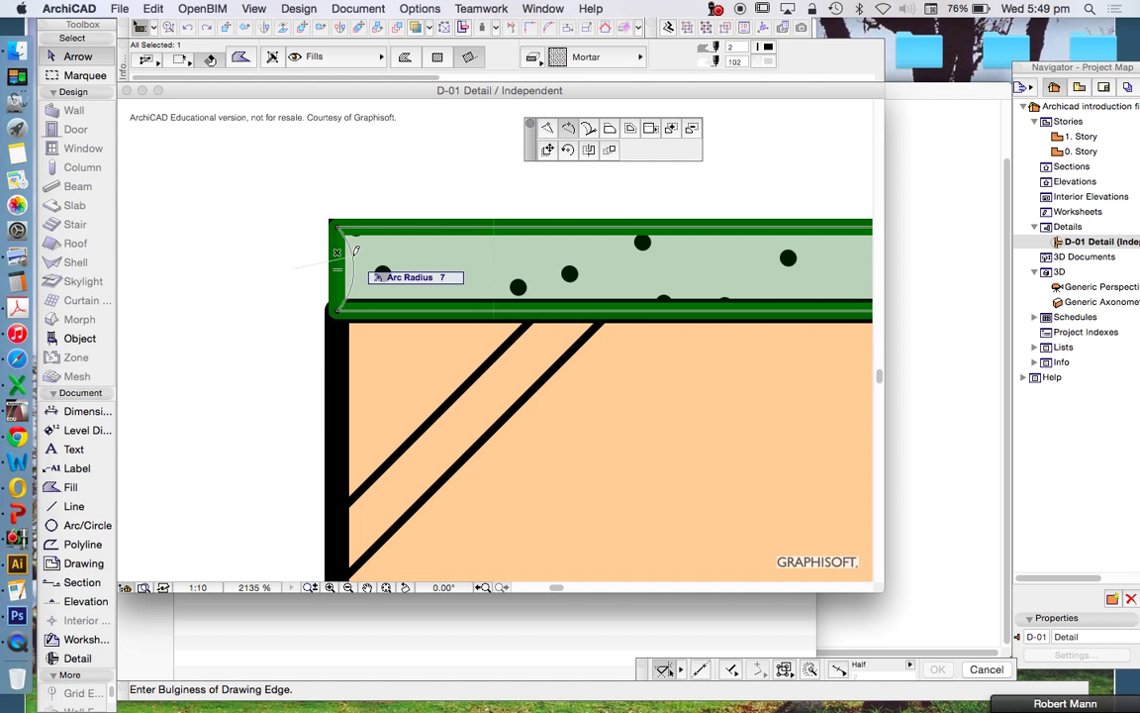
key(Tab)
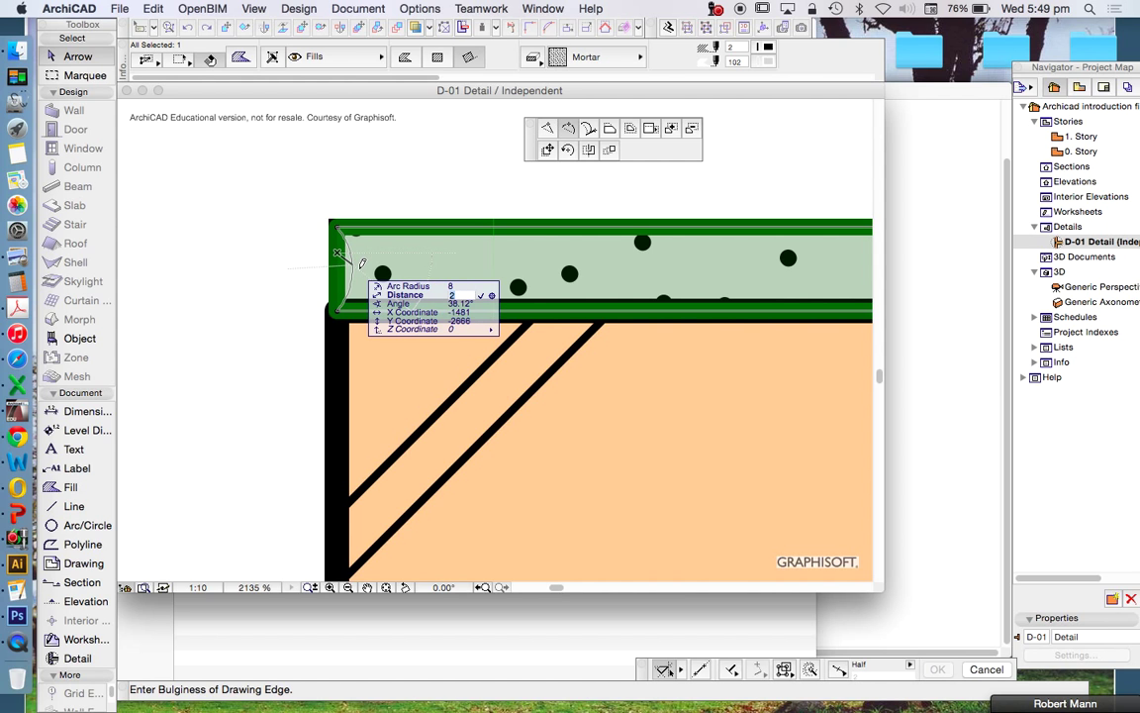
key(Return)
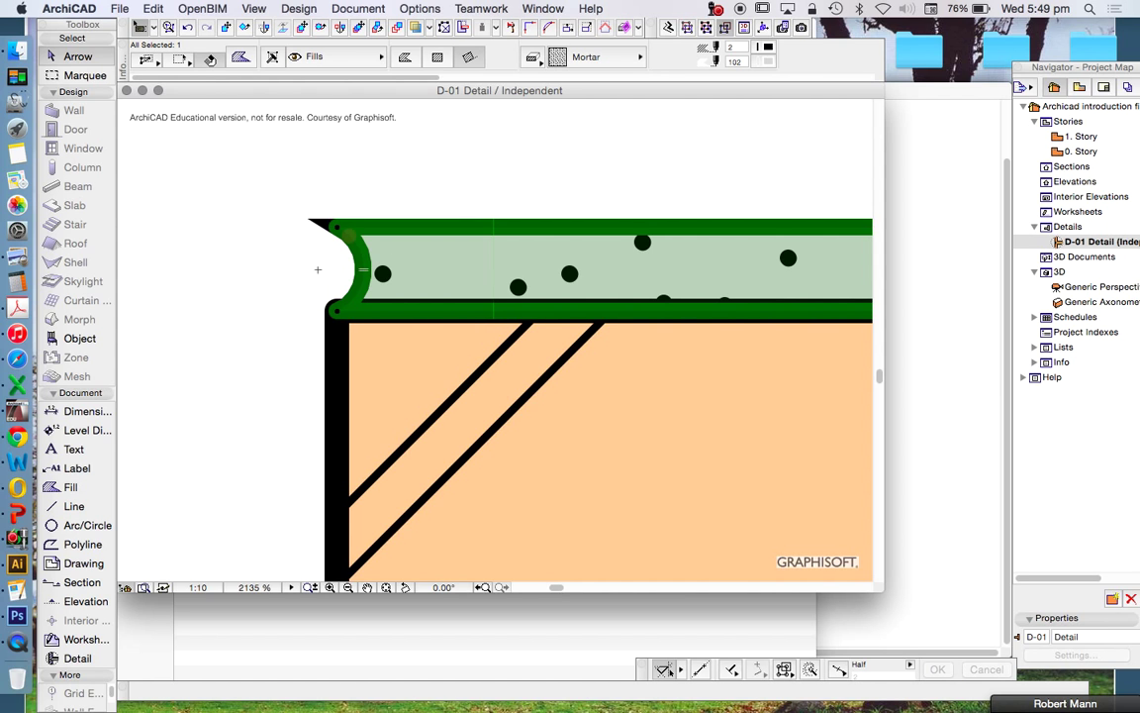
Turn off true line weight display and check the corner of the mortar's concave end
scroll(362, 263, down, 6)
scroll(347, 273, up, 5)
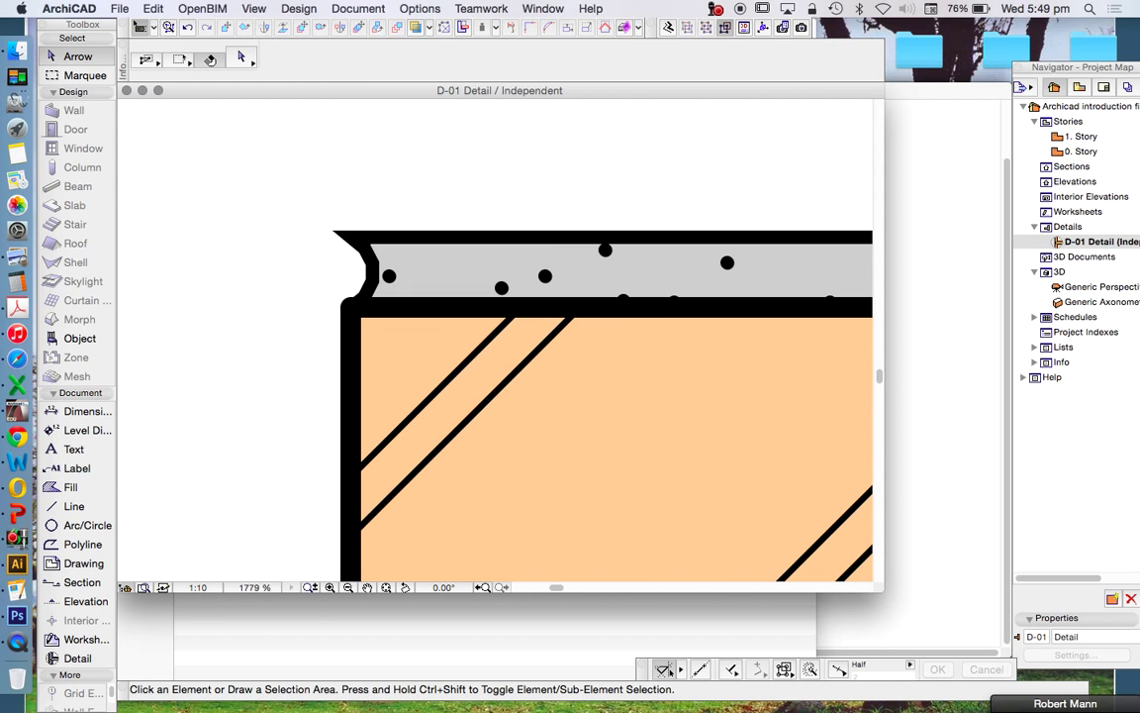
click(342, 235)
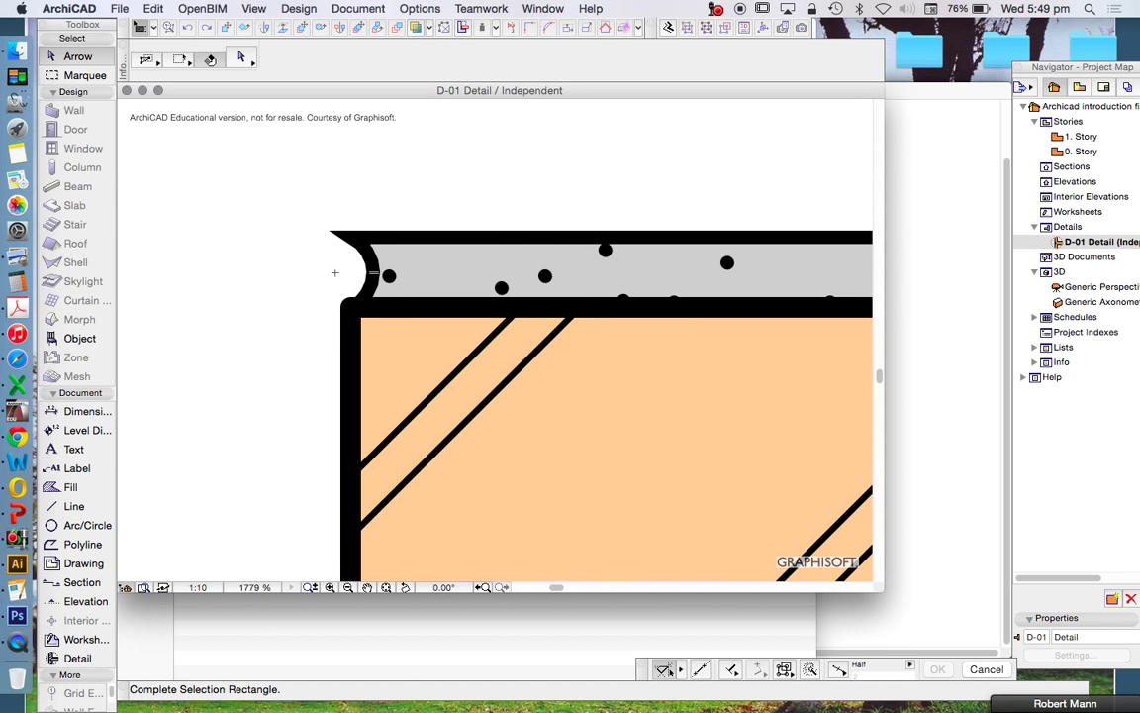
key(Escape)
scroll(408, 295, down, 3)
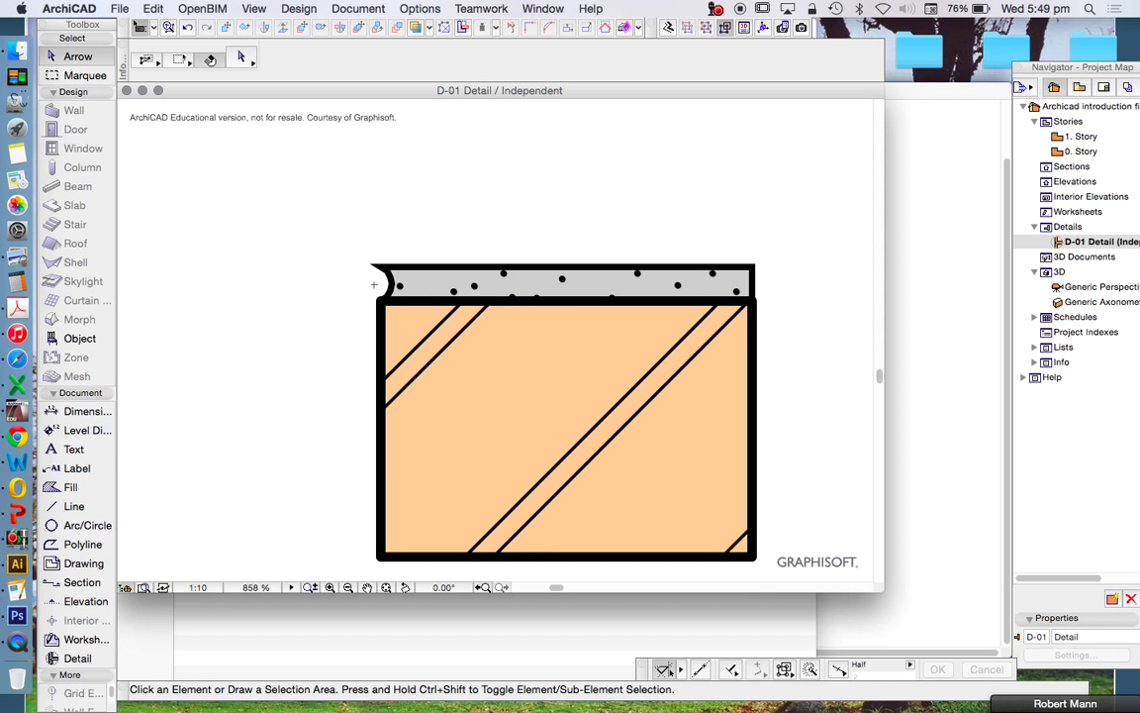
right_click(388, 208)
click(517, 282)
scroll(394, 245, up, 5)
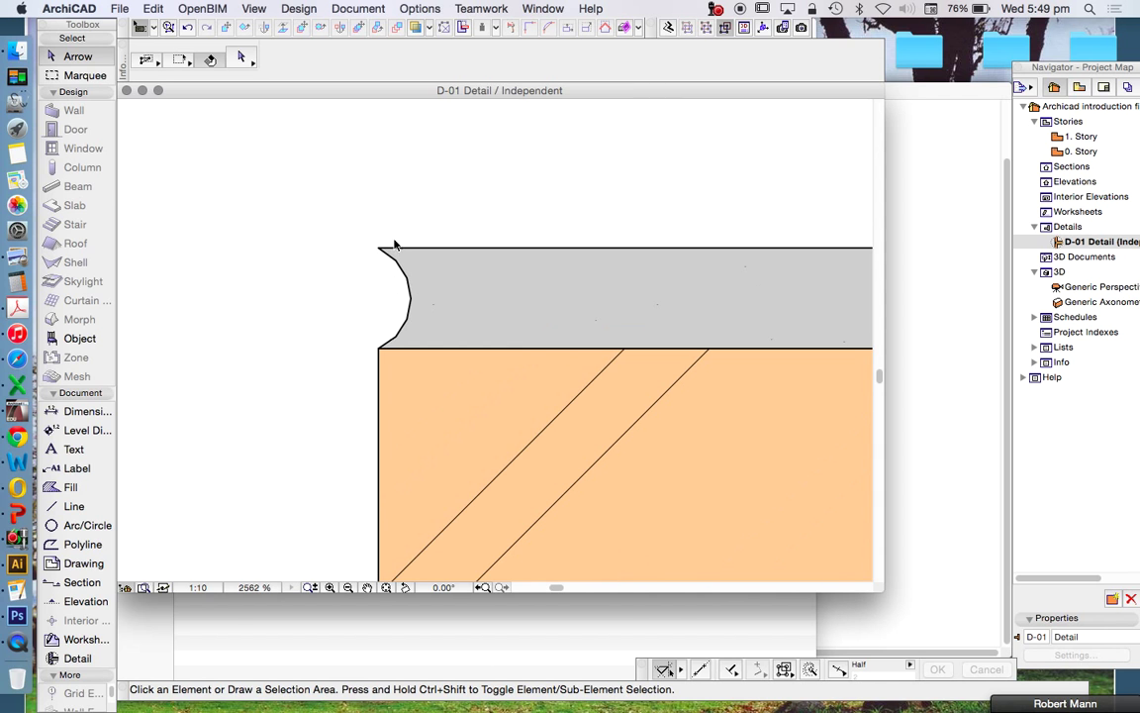
Examine the mortar strip's concave end up close with true line weight display off
click(384, 246)
scroll(371, 244, up, 3)
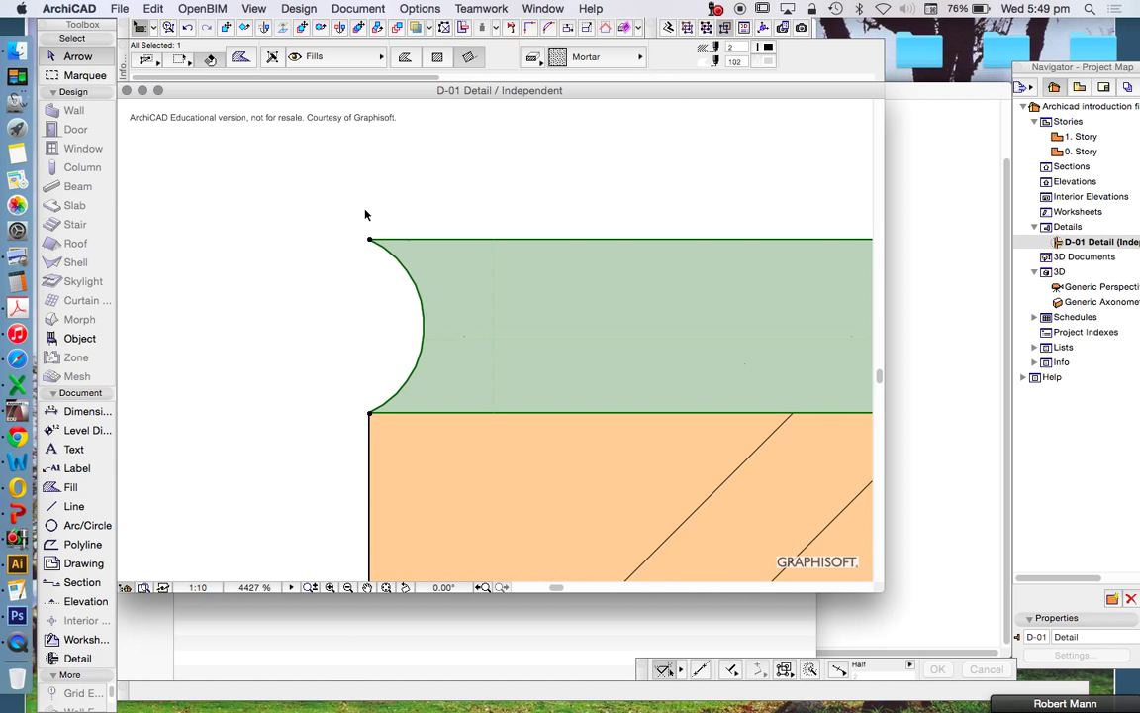
click(366, 215)
scroll(371, 239, up, 3)
scroll(445, 348, down, 3)
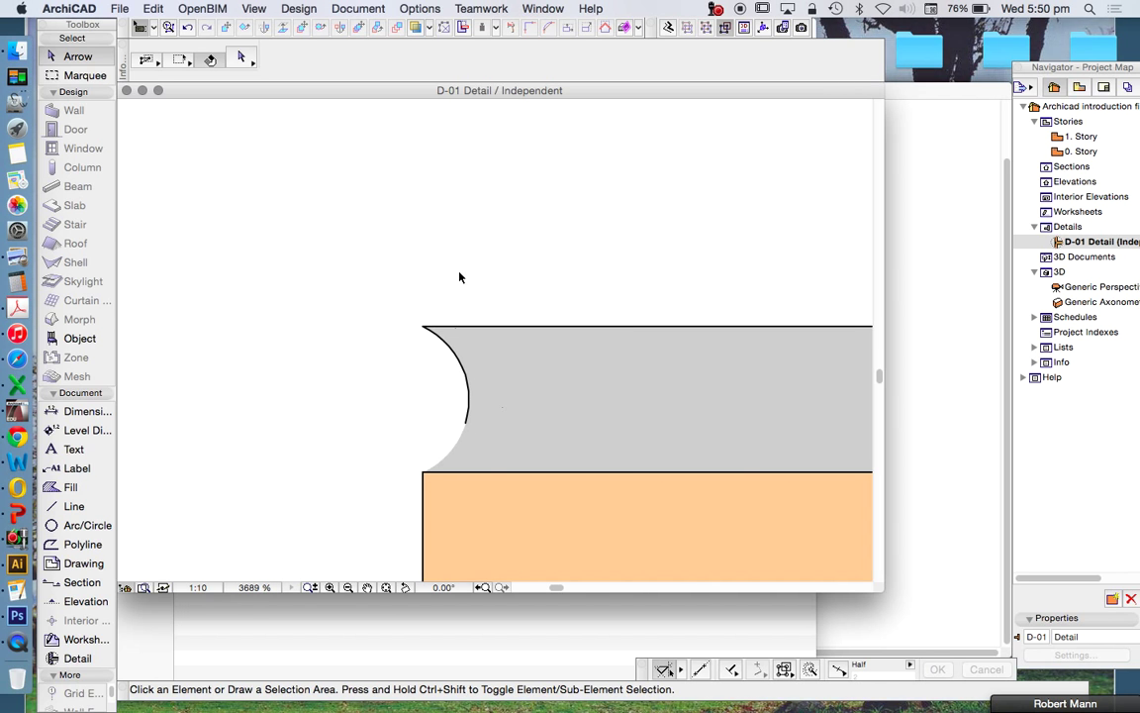
Turn true line weight display back on and check the mortar's concave end against its selected outline
right_click(508, 274)
click(539, 332)
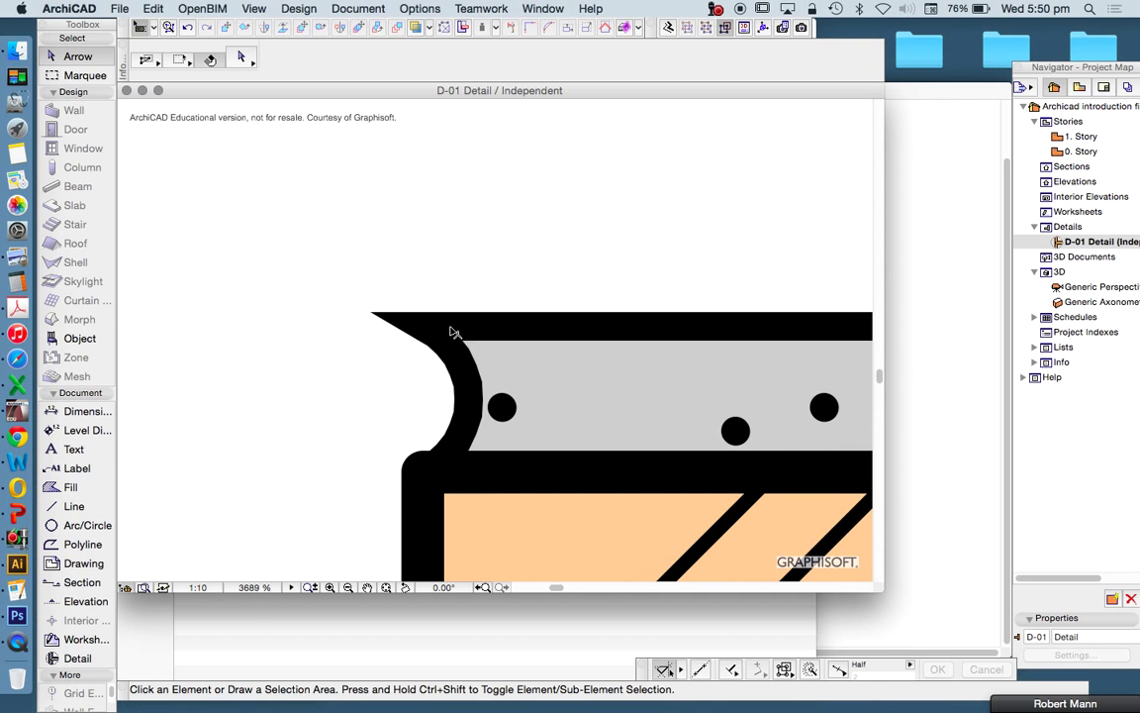
click(451, 332)
scroll(436, 301, down, 2)
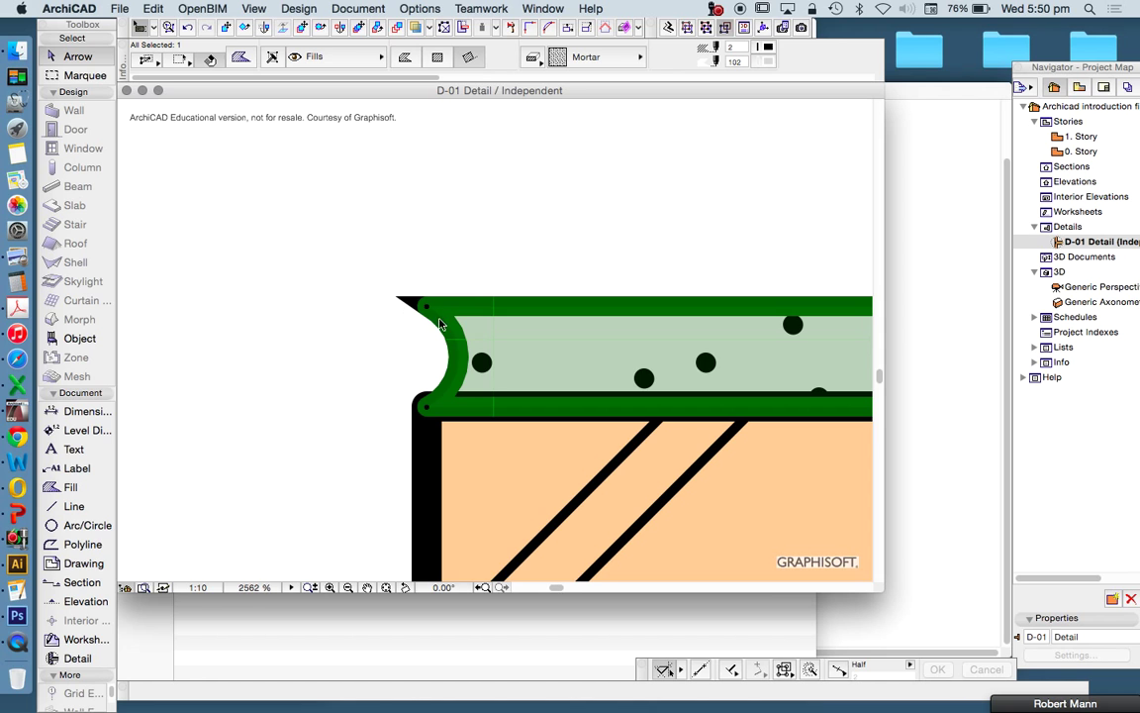
click(345, 223)
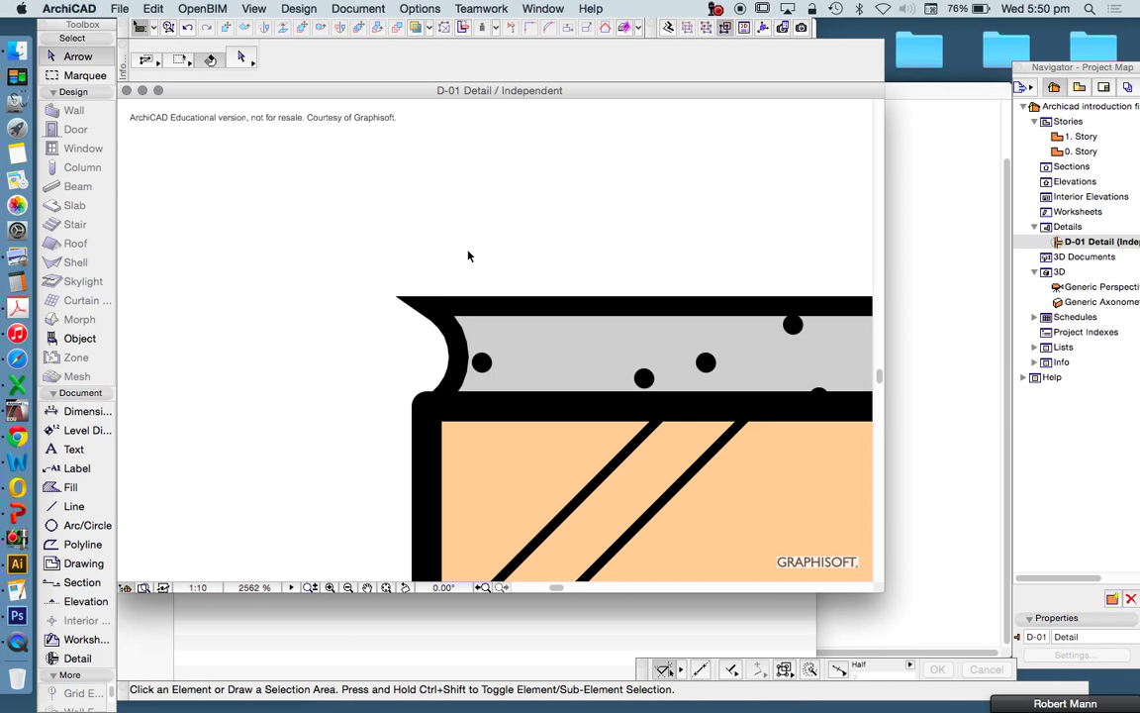
scroll(356, 260, down, 5)
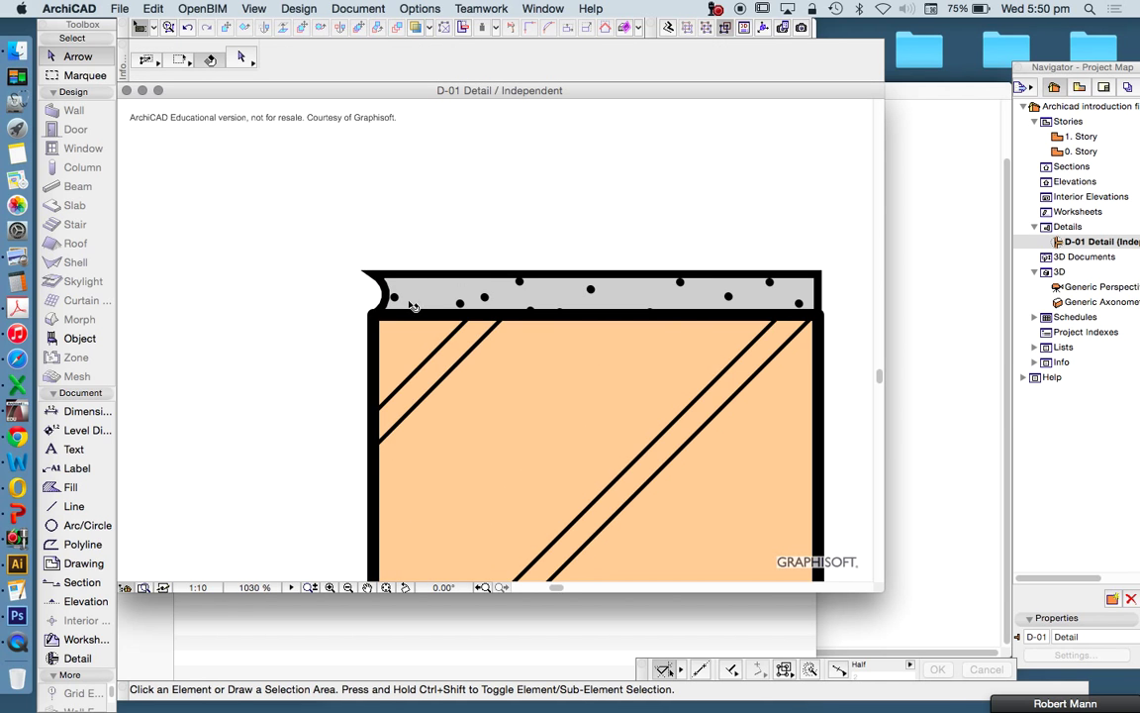
Reshape the mortar strip's left end edge into a shallower inward arc
click(368, 280)
scroll(372, 280, up, 7)
click(377, 278)
double_click(409, 276)
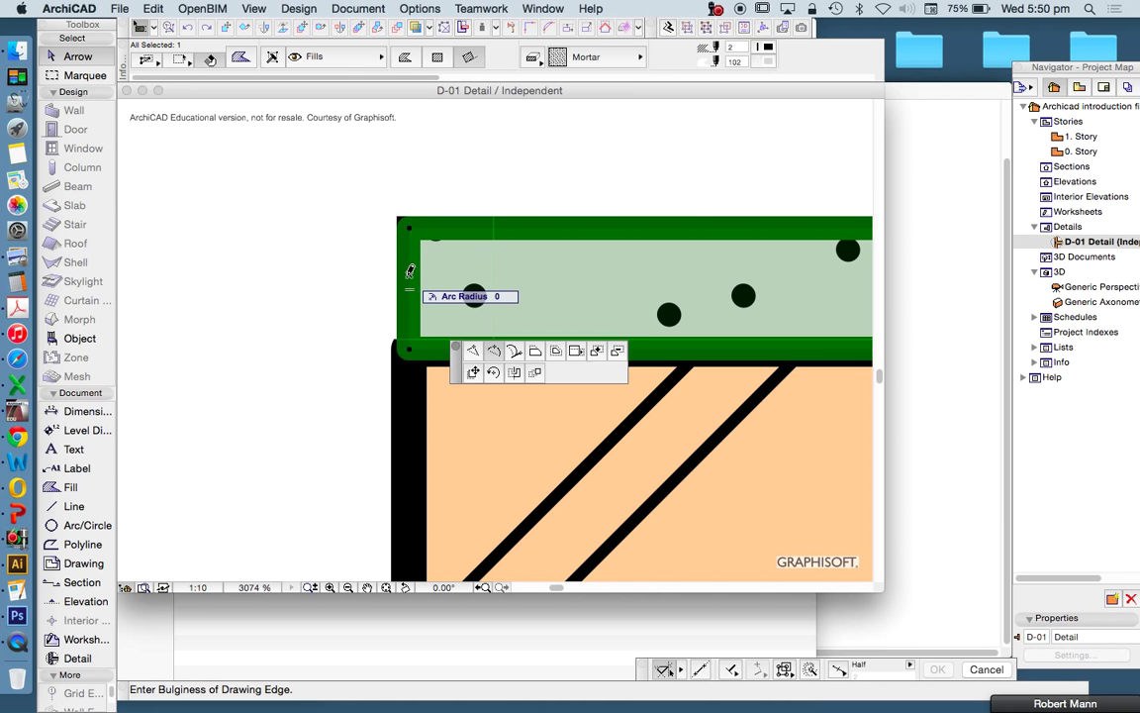
click(425, 273)
click(330, 269)
scroll(416, 250, down, 7)
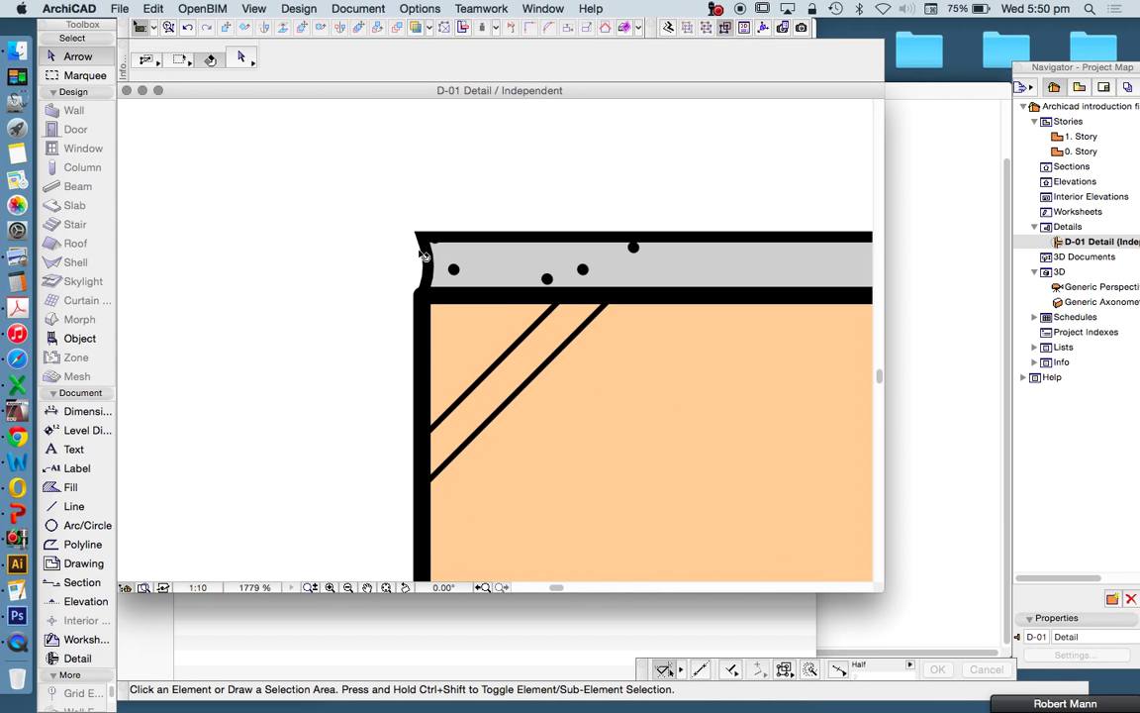
Offset the mortar strip's right end edge inward by a distance of 5
scroll(732, 225, up, 7)
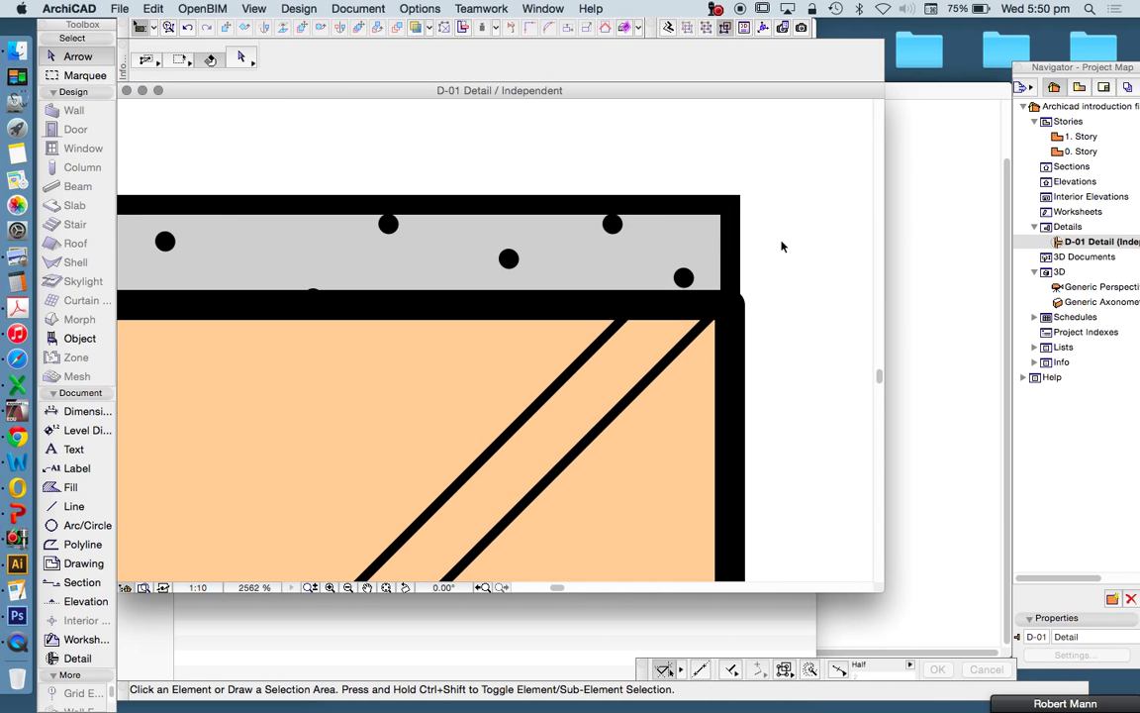
click(731, 241)
click(731, 242)
click(643, 324)
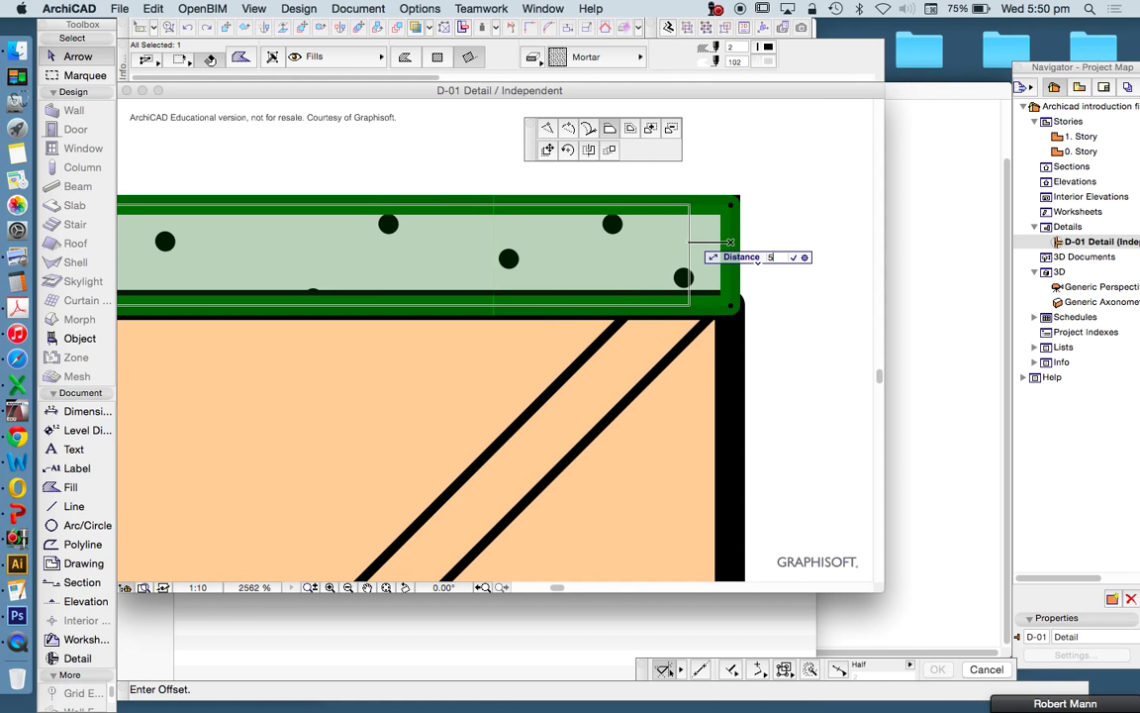
key(Escape)
key(Escape)
scroll(602, 312, down, 7)
scroll(620, 275, down, 7)
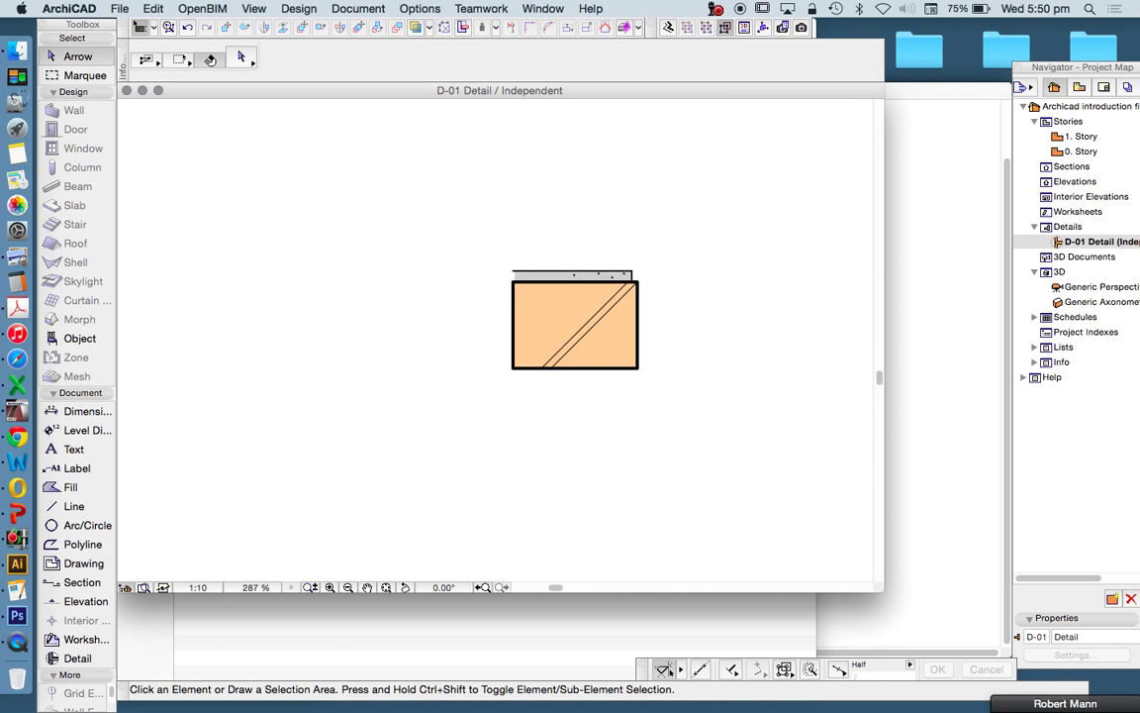
Multiply the brick and mortar strip upward as dragged copies using the Spread option with a spacing of 86
click(692, 407)
click(519, 209)
right_click(521, 208)
mouse_move(625, 354)
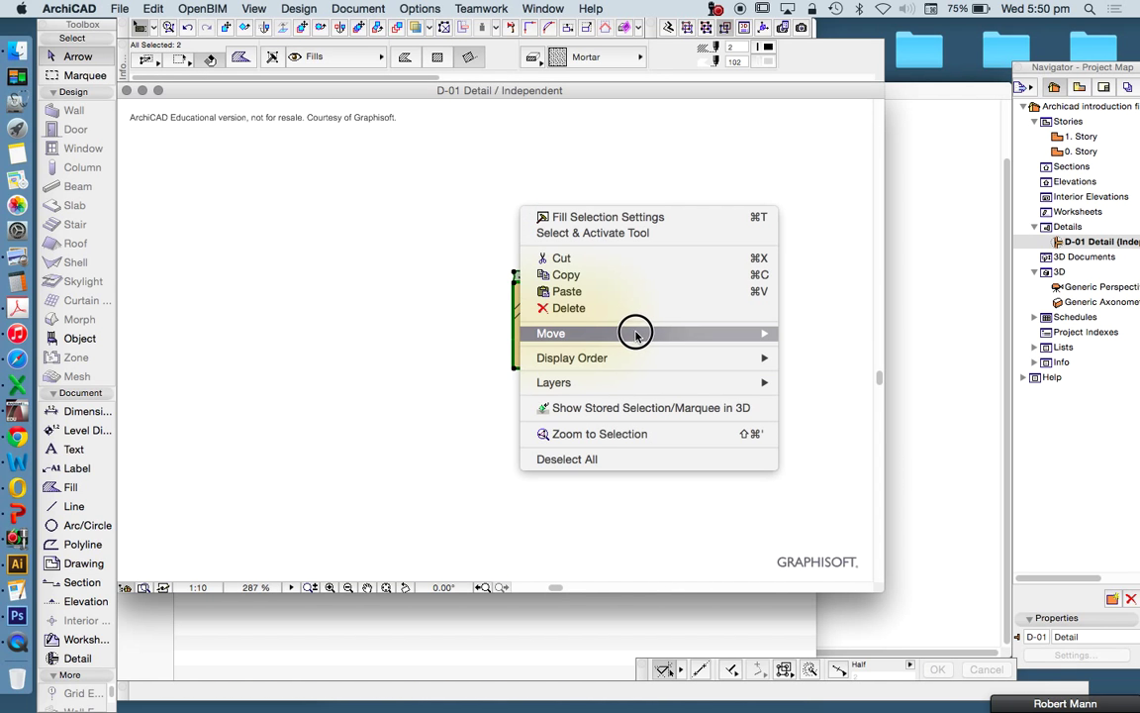
mouse_move(637, 333)
click(836, 488)
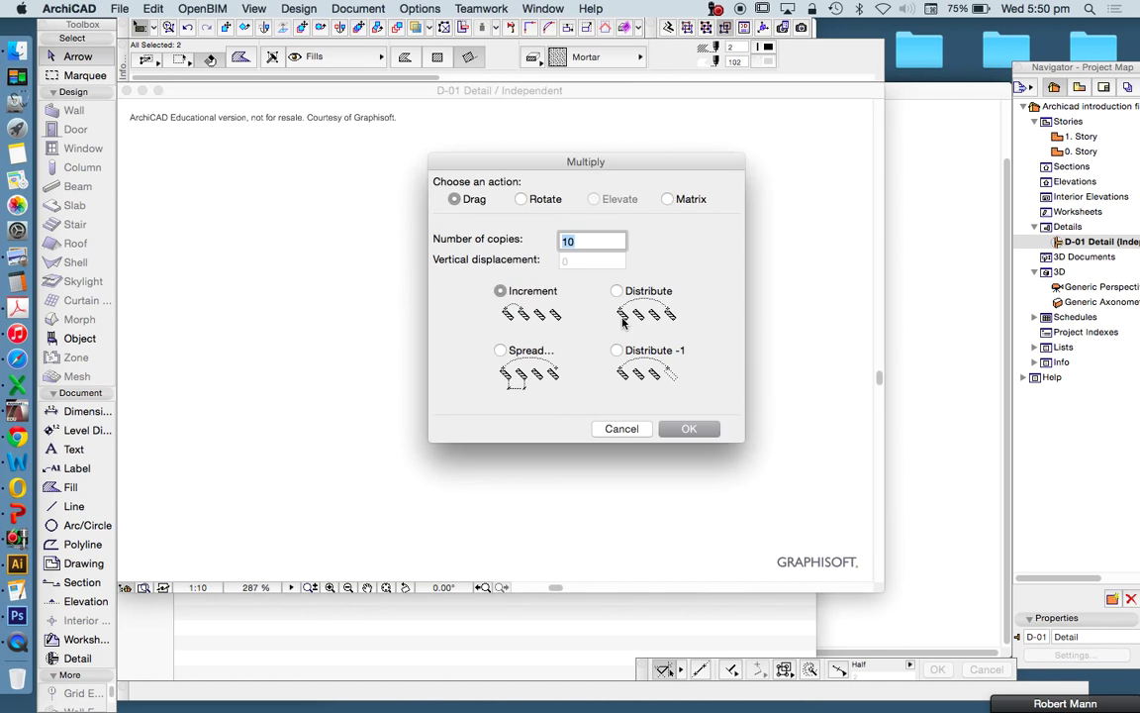
click(500, 350)
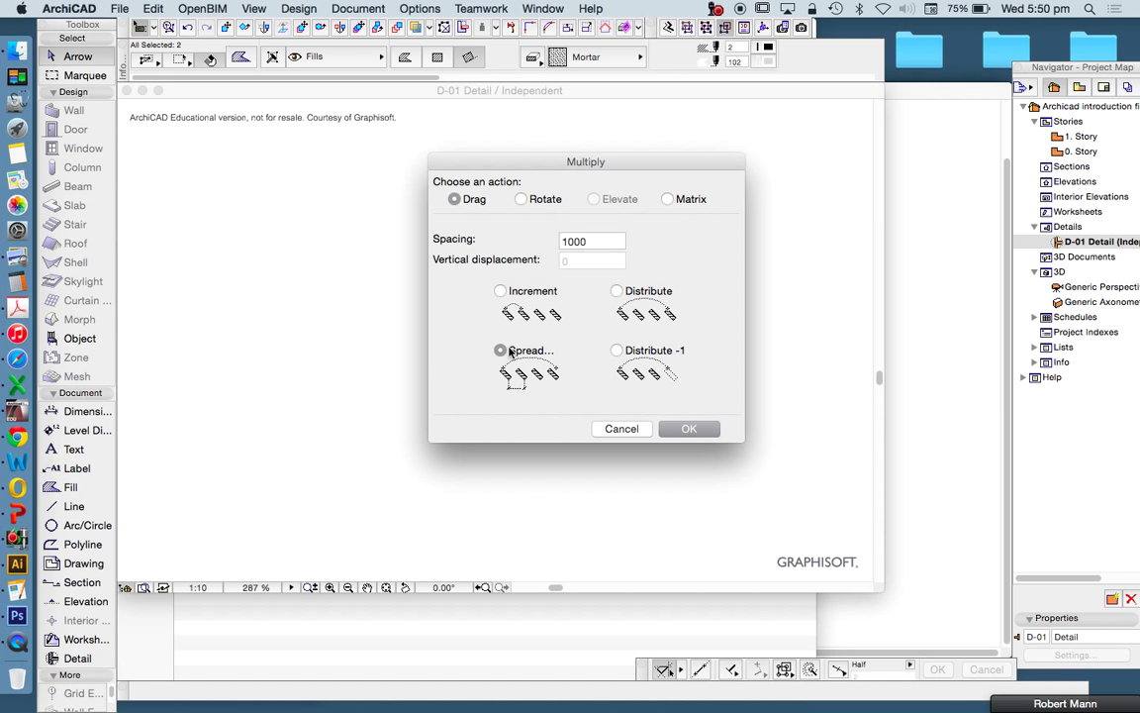
text(50)
key(Return)
click(638, 368)
scroll(641, 416, down, 5)
click(669, 135)
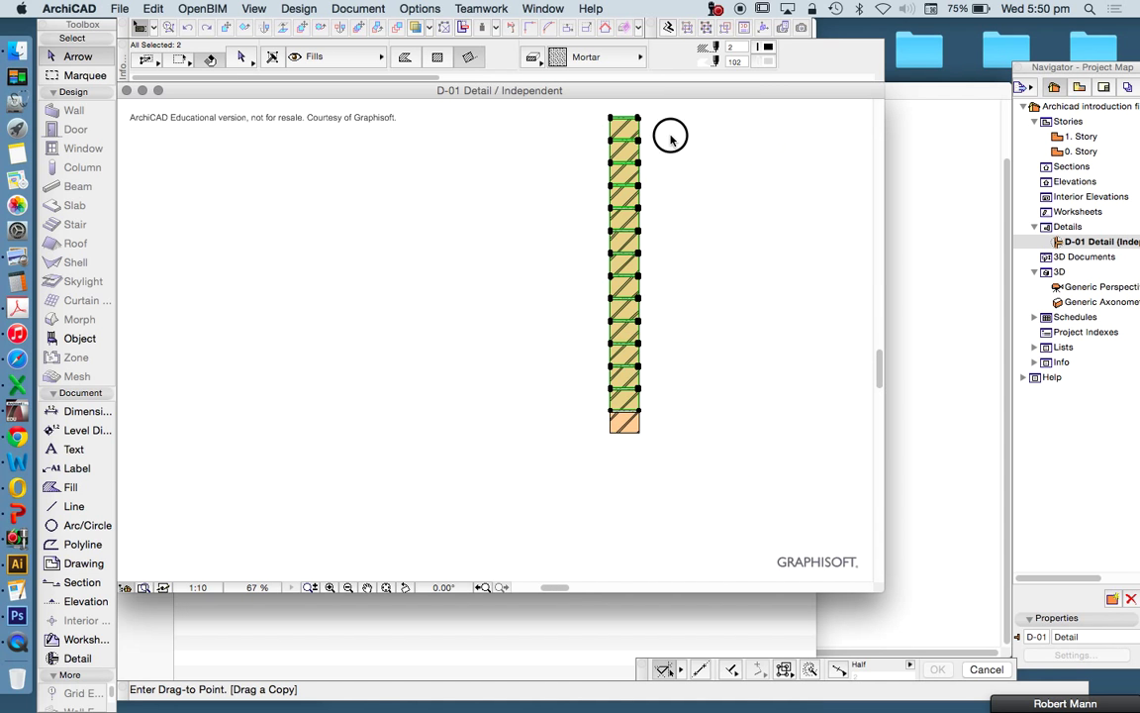
scroll(624, 213, up, 8)
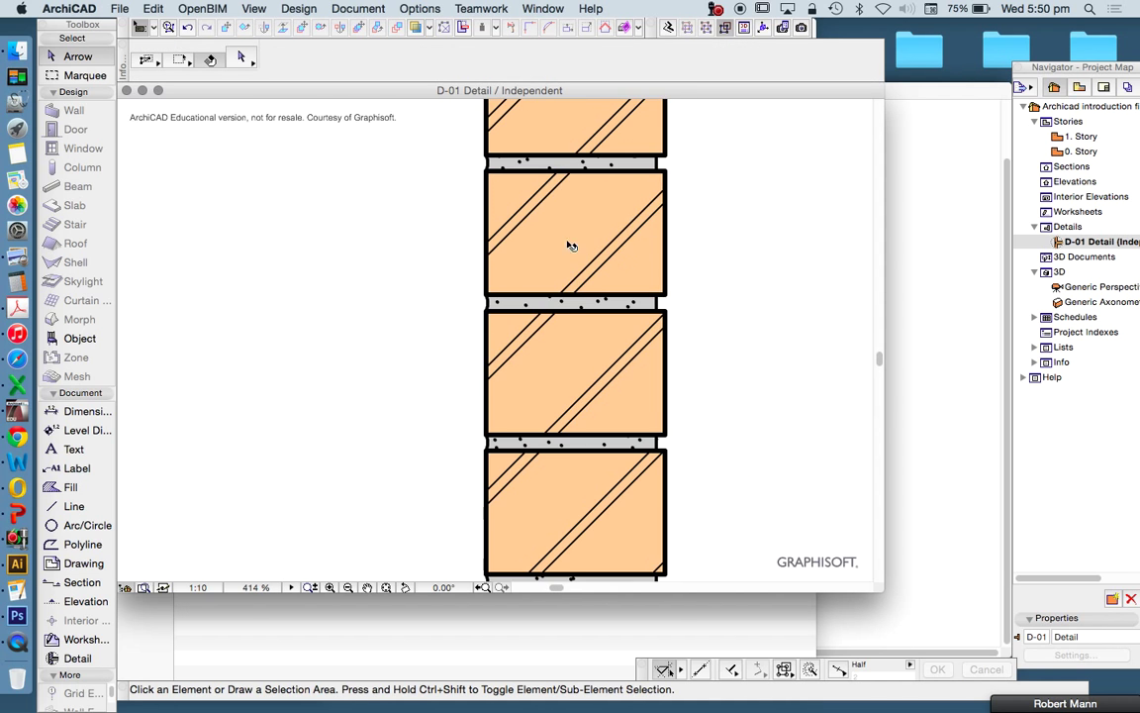
scroll(643, 407, down, 8)
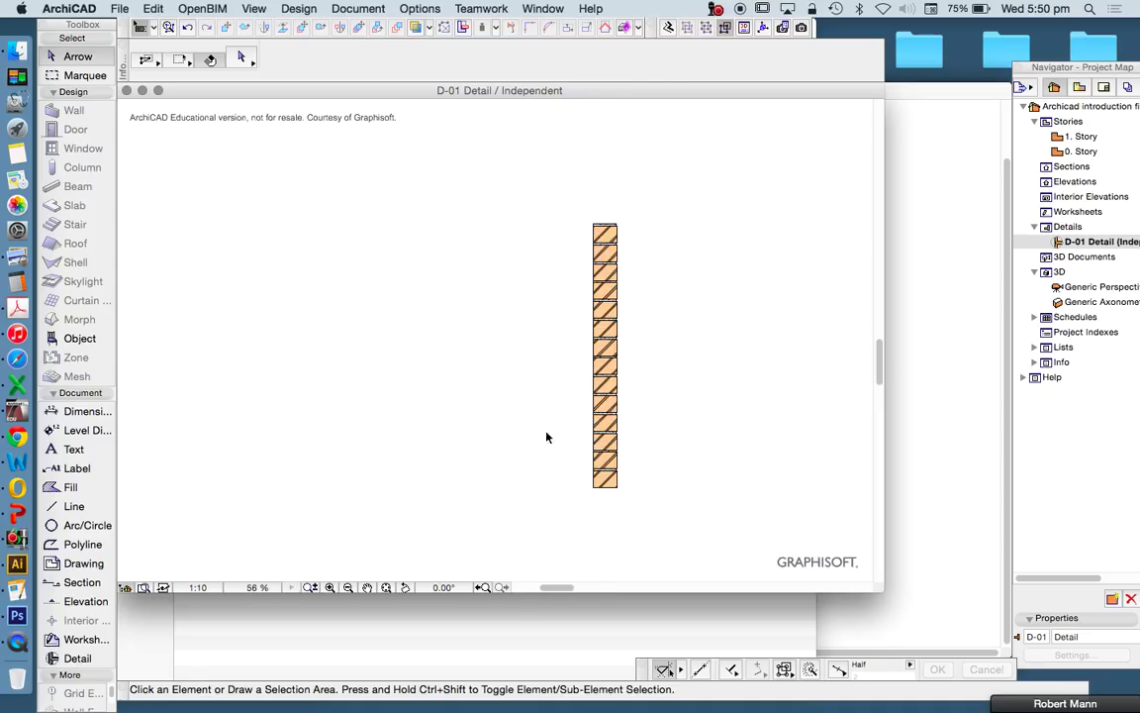
Undo the spread copies of the brick and mortar strip
scroll(695, 406, up, 3)
key(super+z)
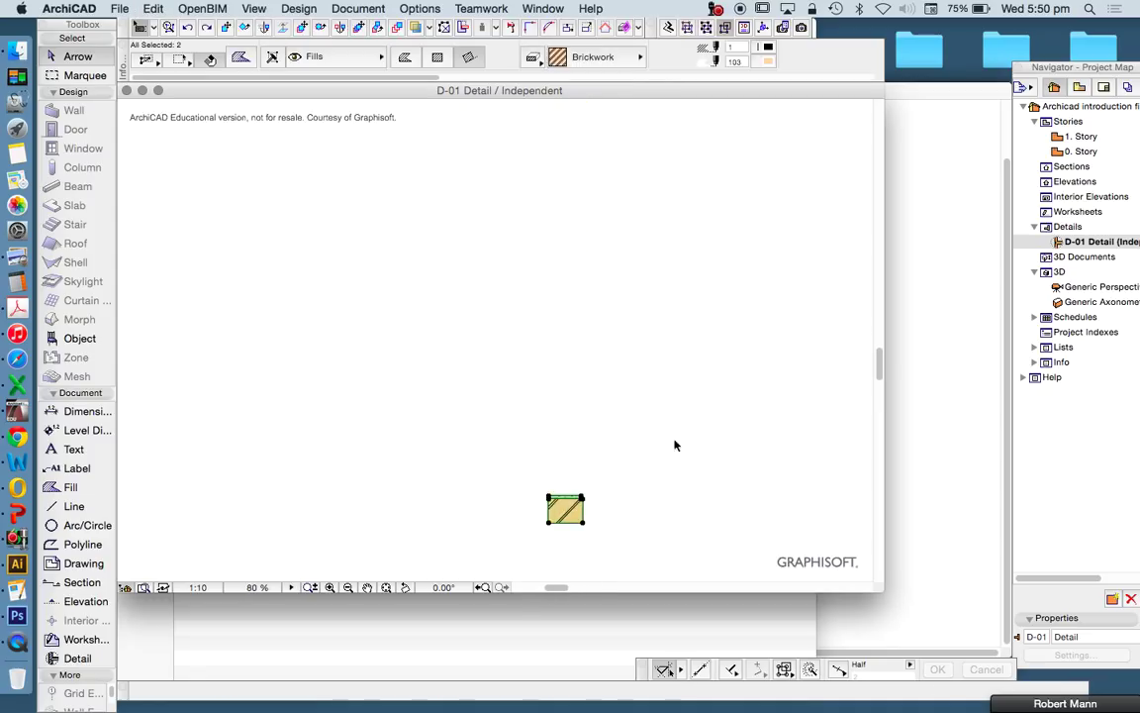
scroll(614, 554, up, 6)
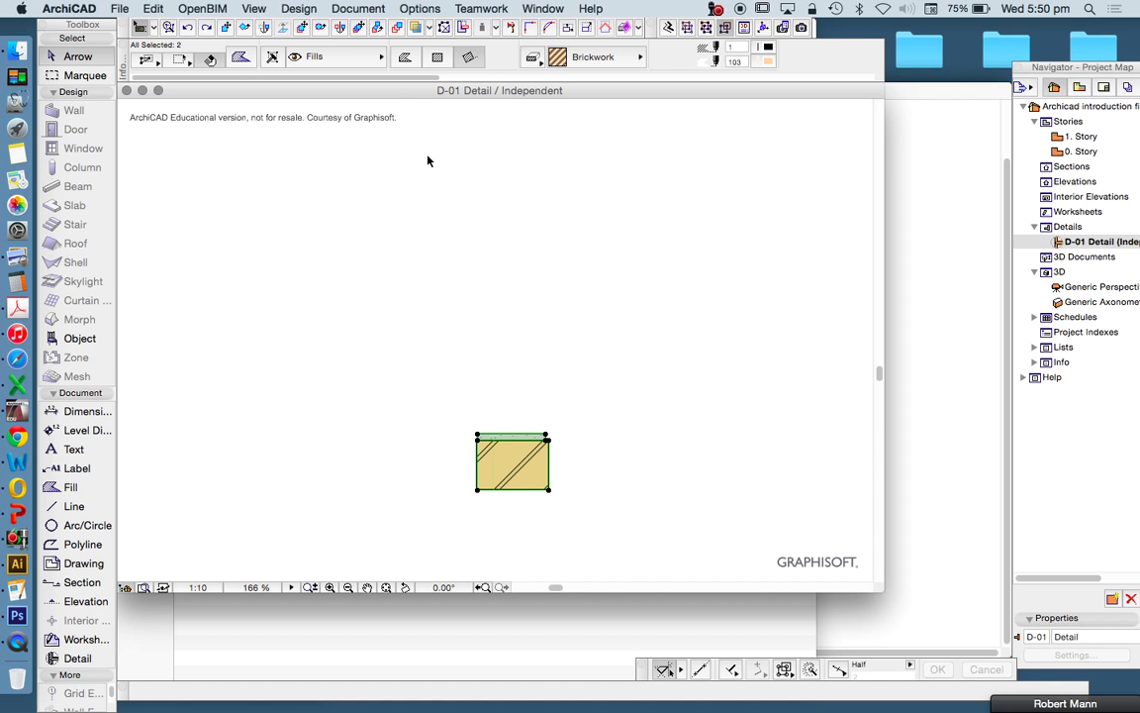
Set Multiply for the selected brick and mortar strip to Drag with the Distribute option and 6 copies
click(395, 28)
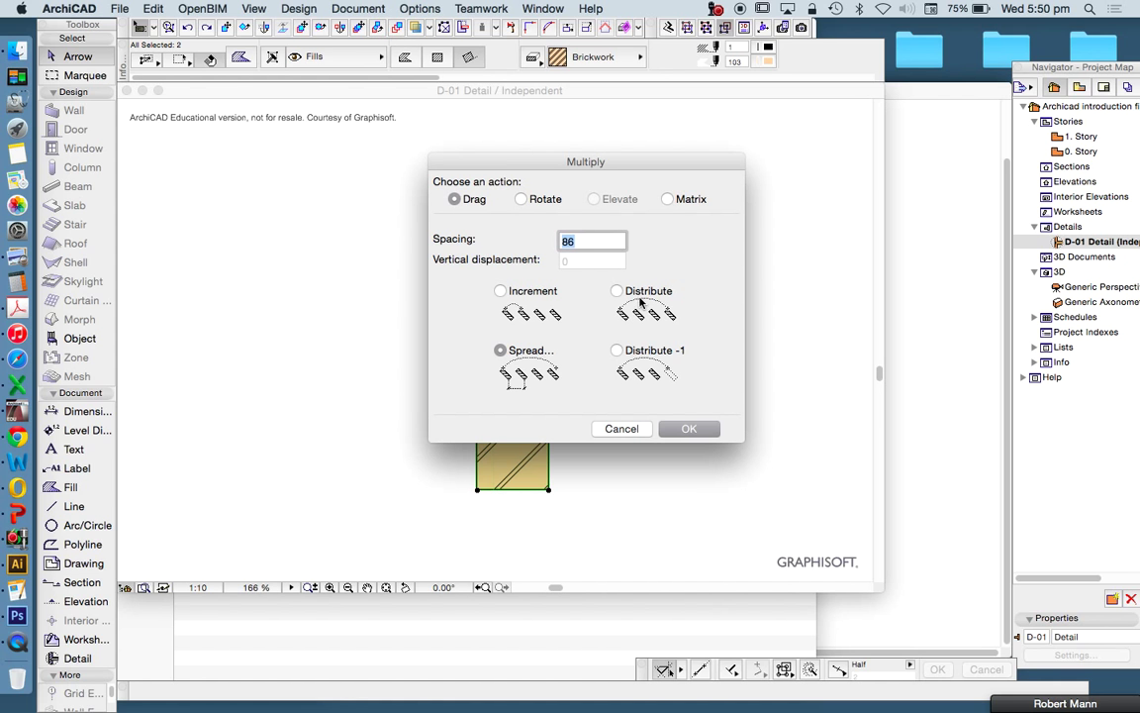
drag(622, 161, 797, 164)
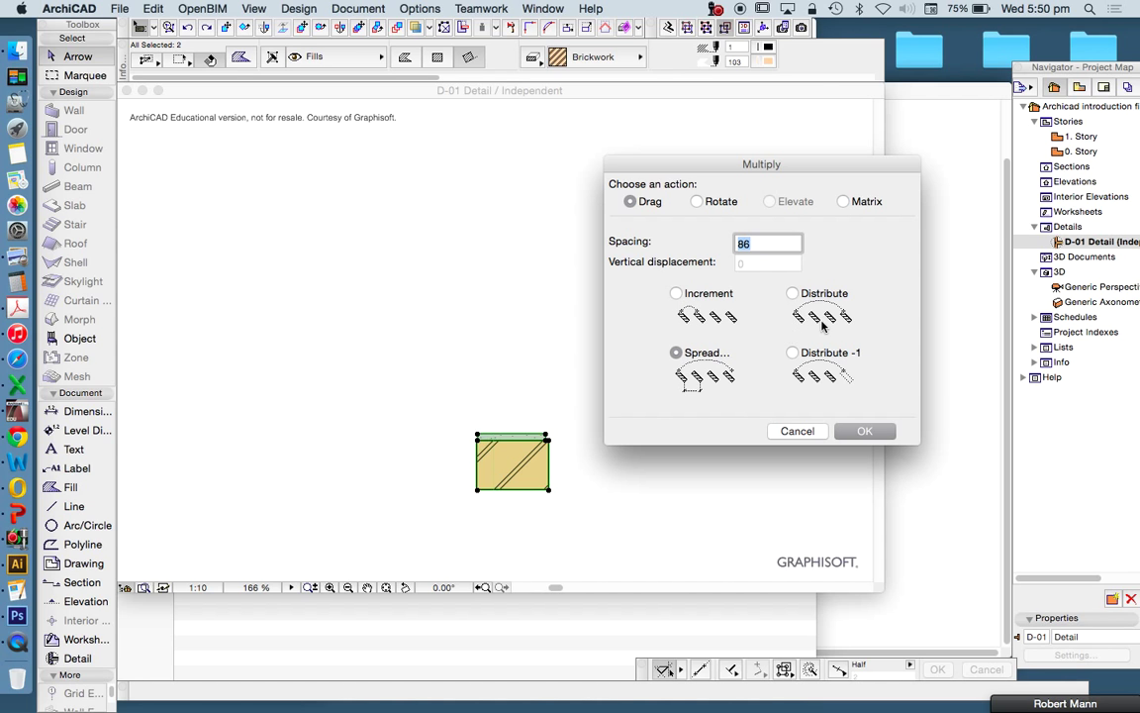
click(792, 293)
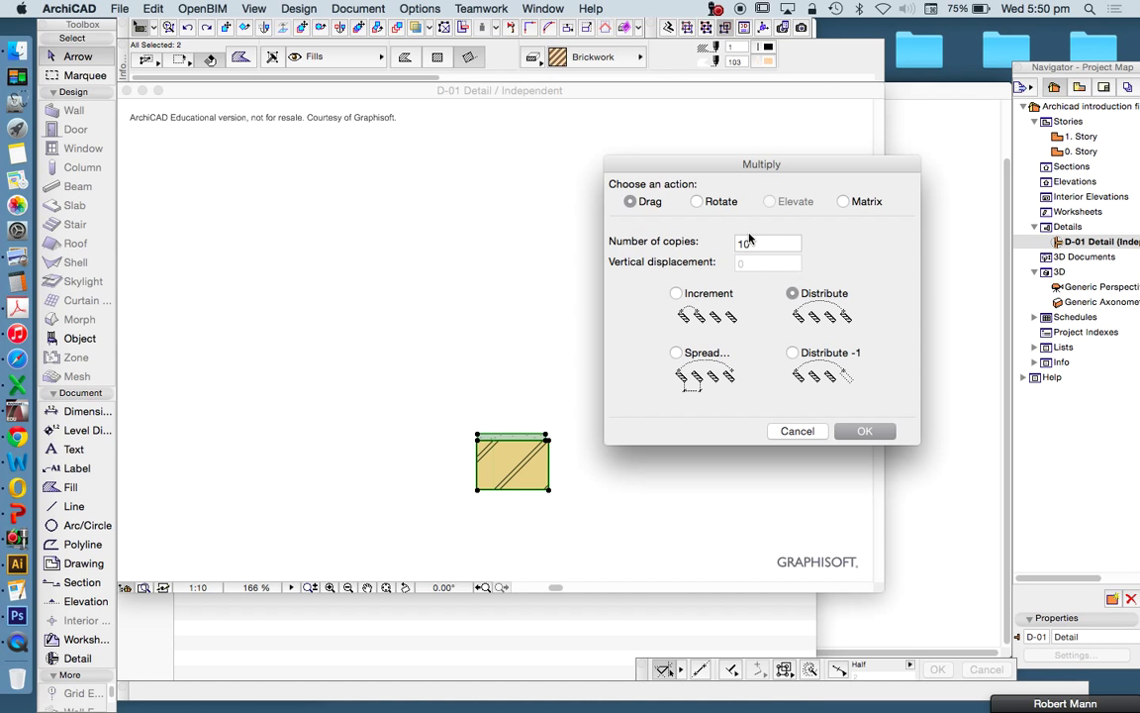
double_click(777, 242)
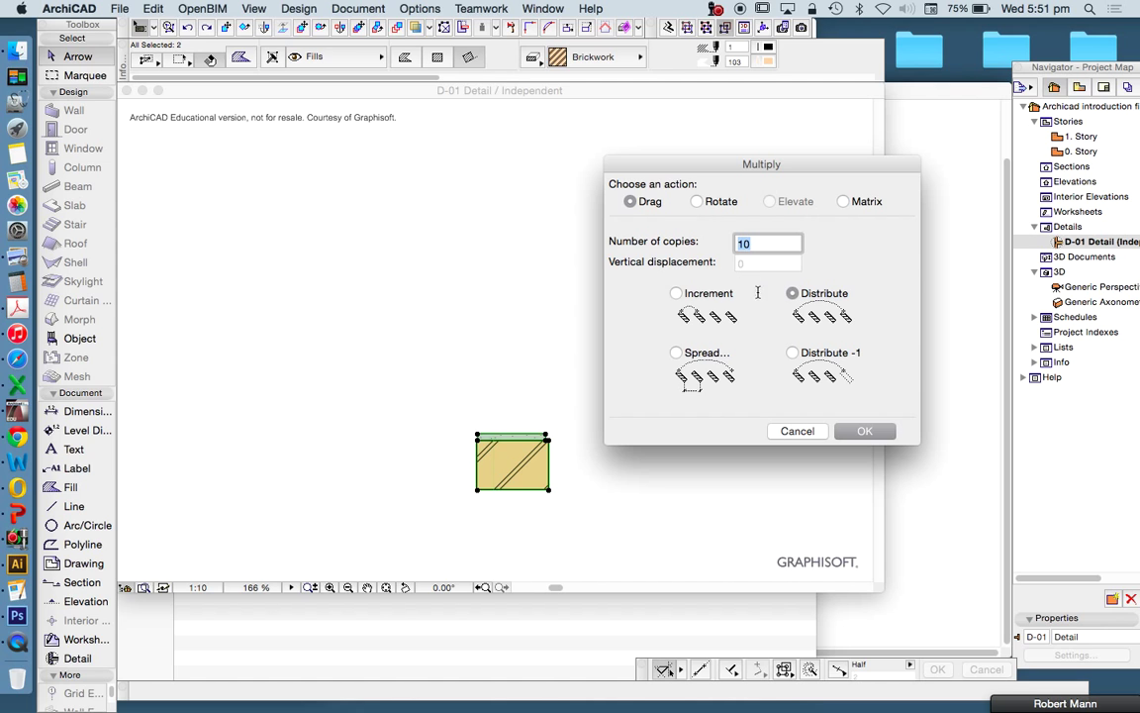
text(7)
key(BackSpace)
text(6)
click(865, 430)
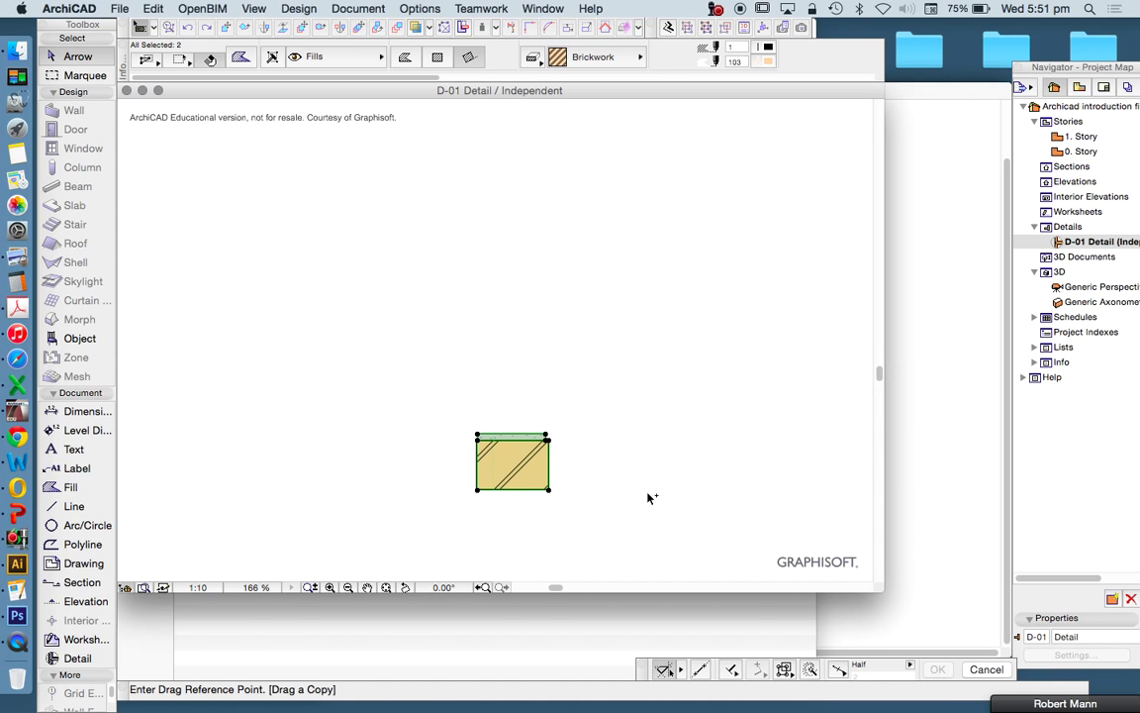
click(552, 492)
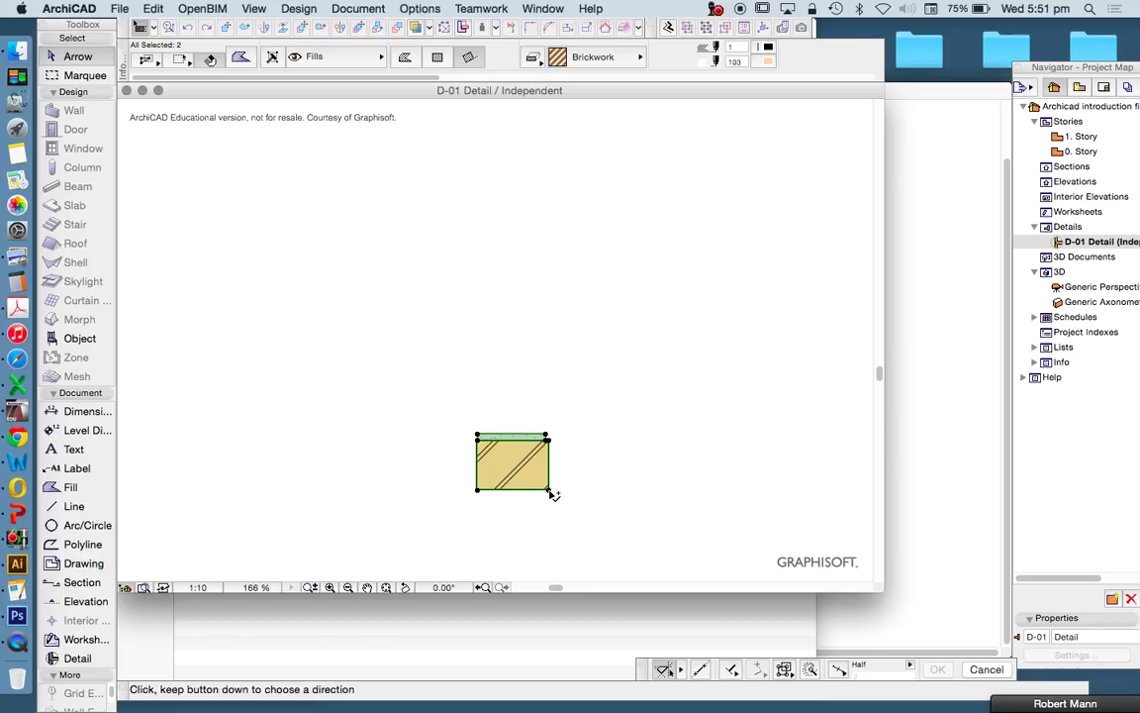
click(555, 489)
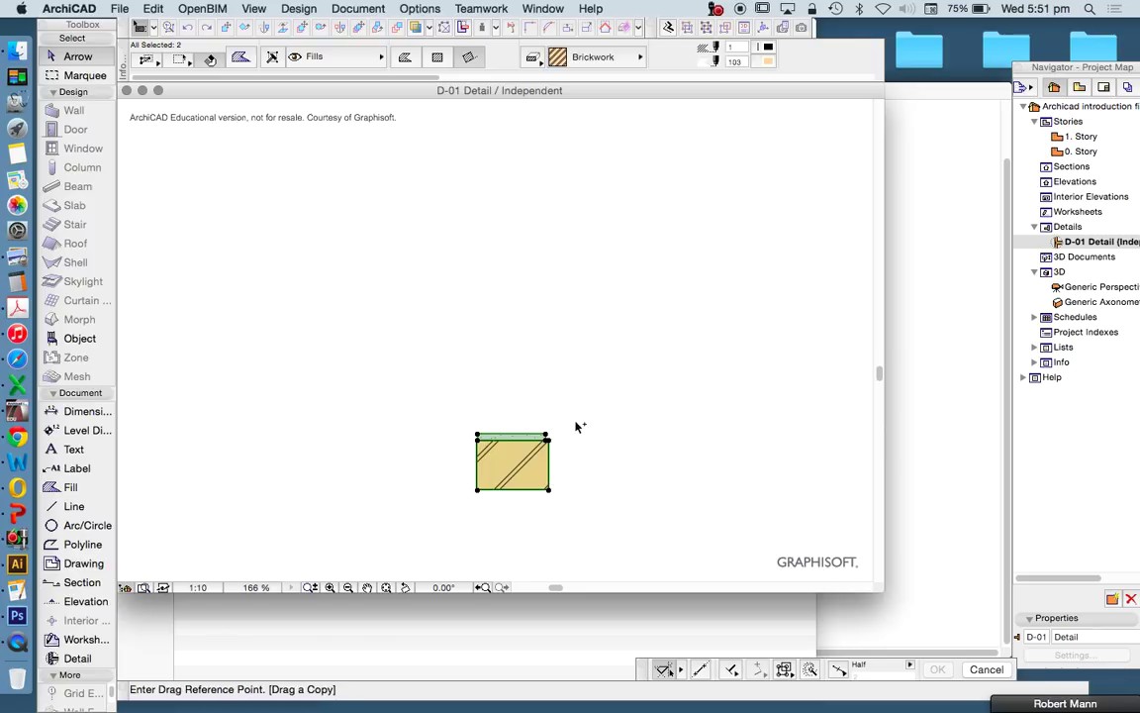
key(Escape)
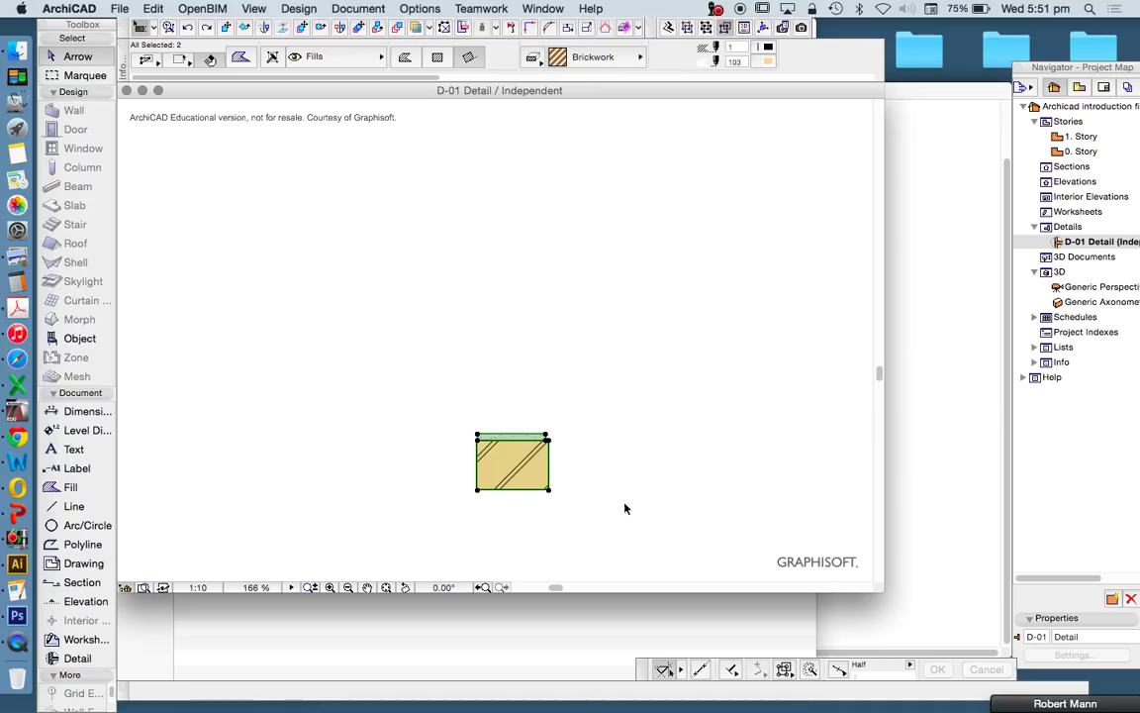
scroll(542, 486, up, 5)
scroll(572, 315, down, 3)
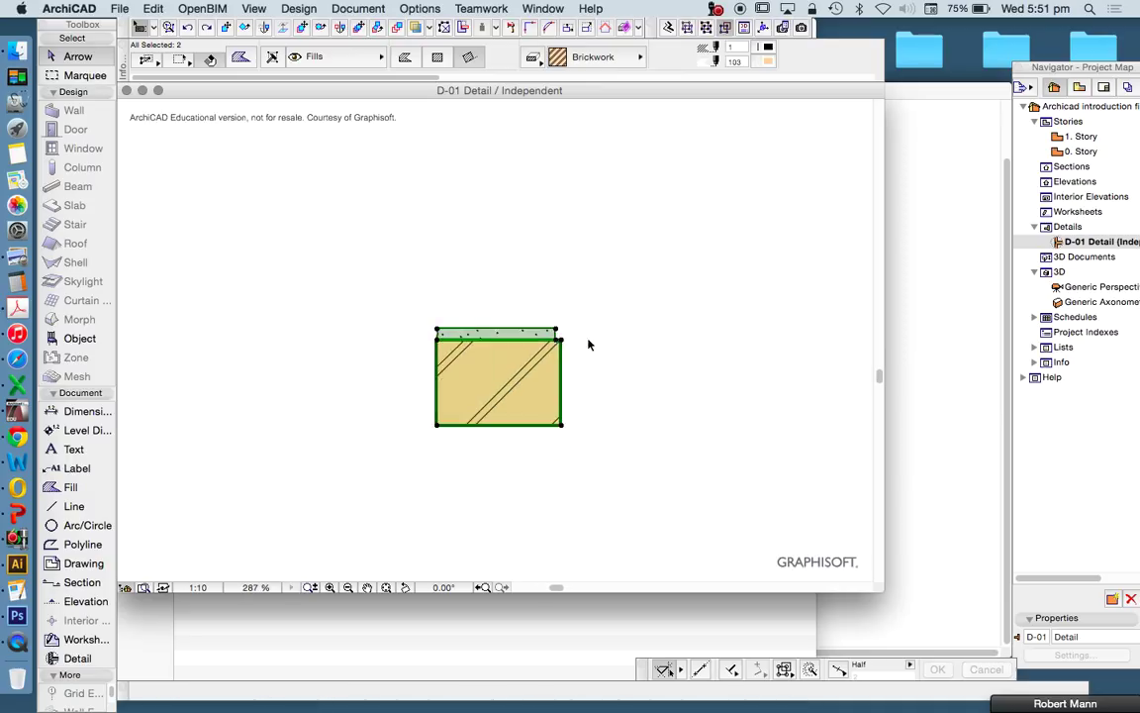
key(Escape)
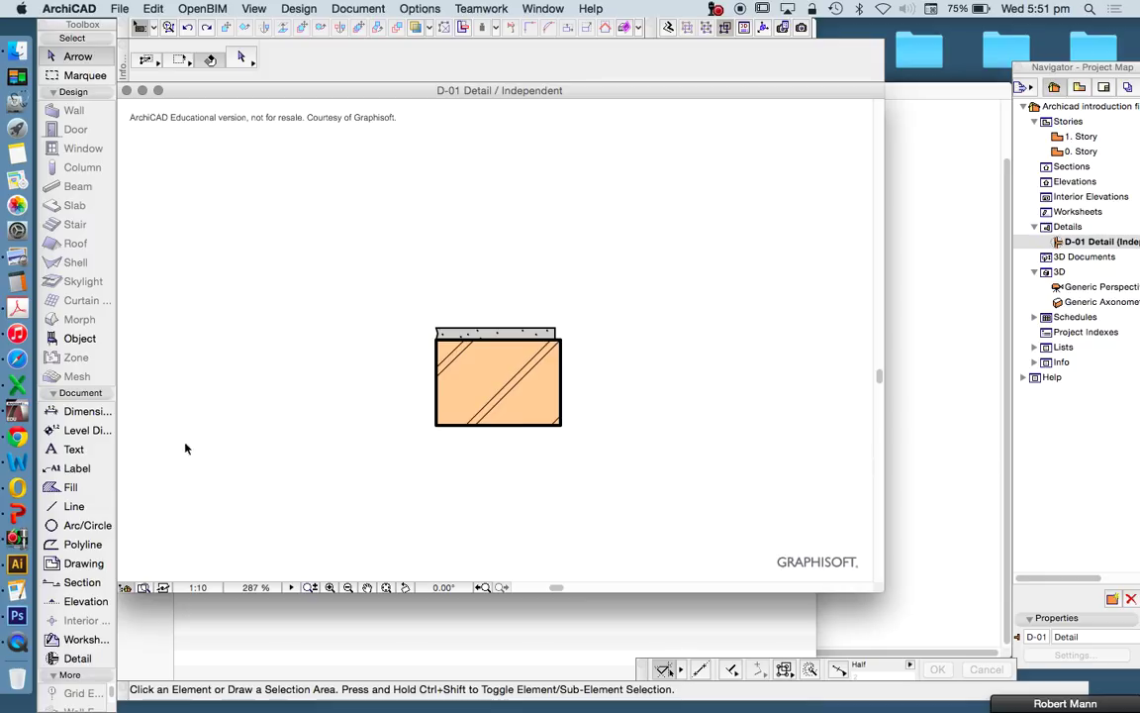
Draw a vertical guide line 600 long upward from the brick's bottom edge
scroll(638, 421, down, 4)
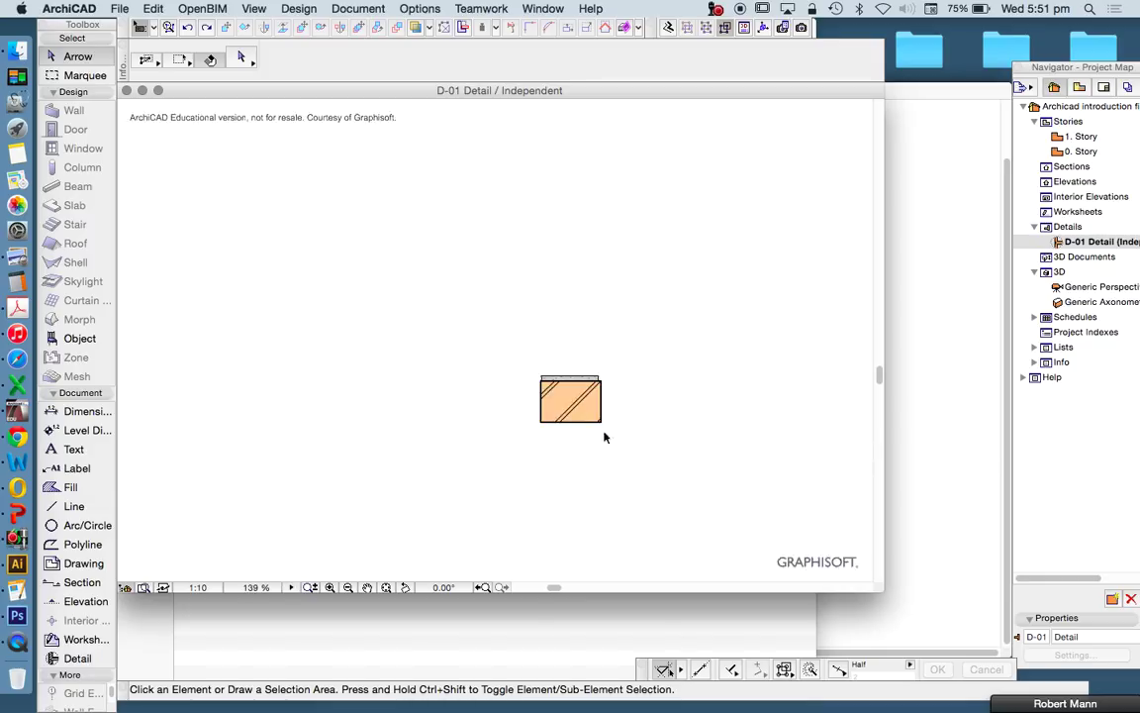
scroll(584, 423, up, 3)
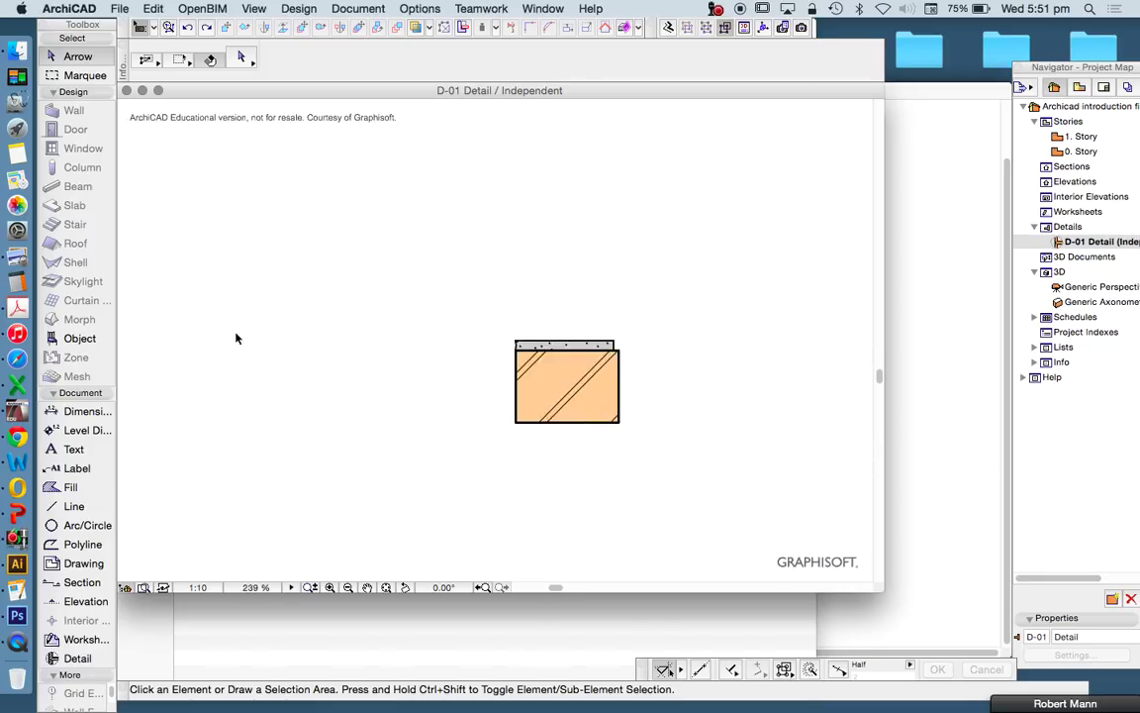
click(74, 507)
click(585, 423)
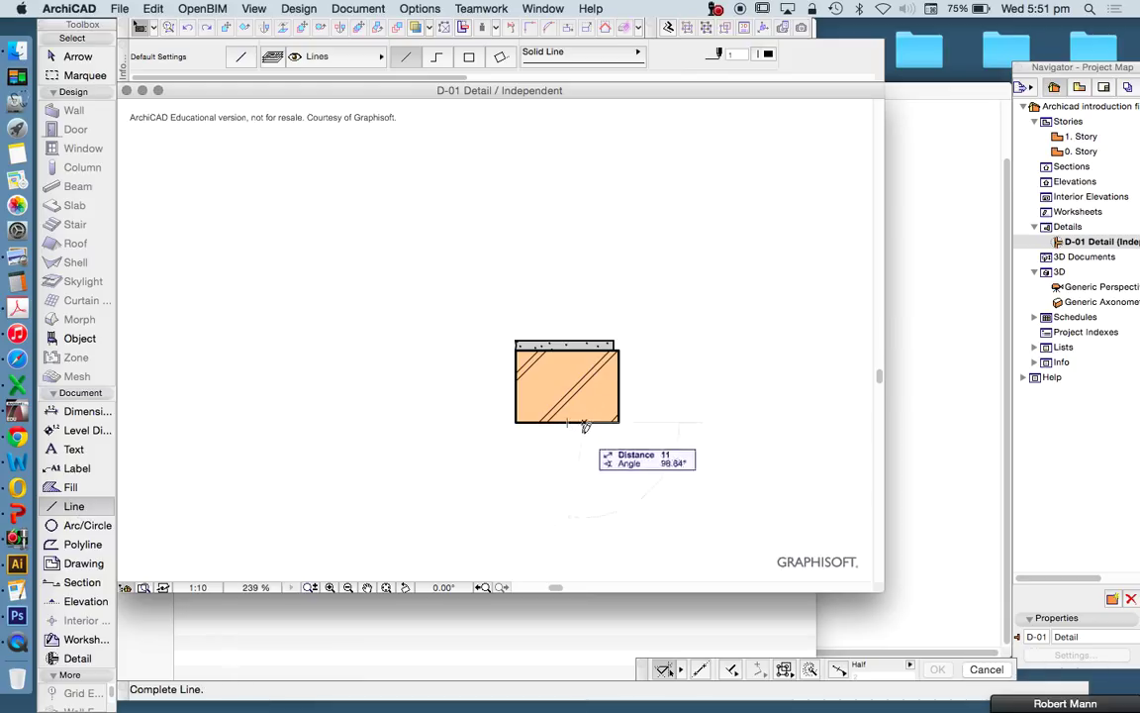
scroll(584, 432, down, 6)
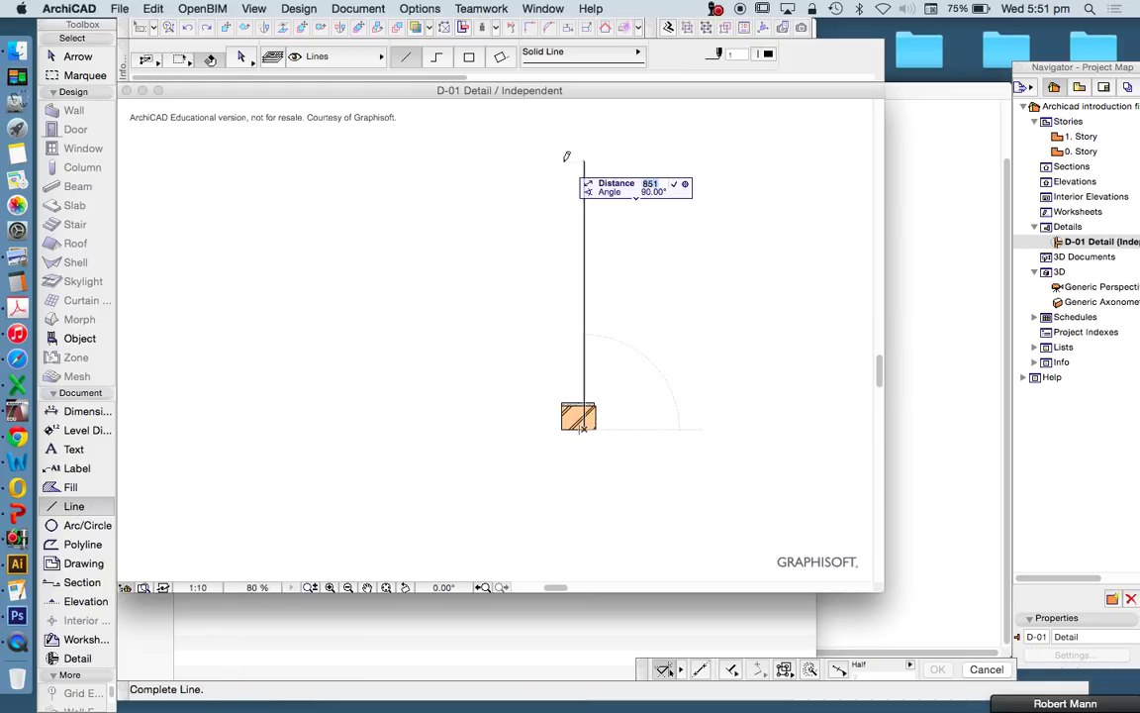
text(600)
key(Return)
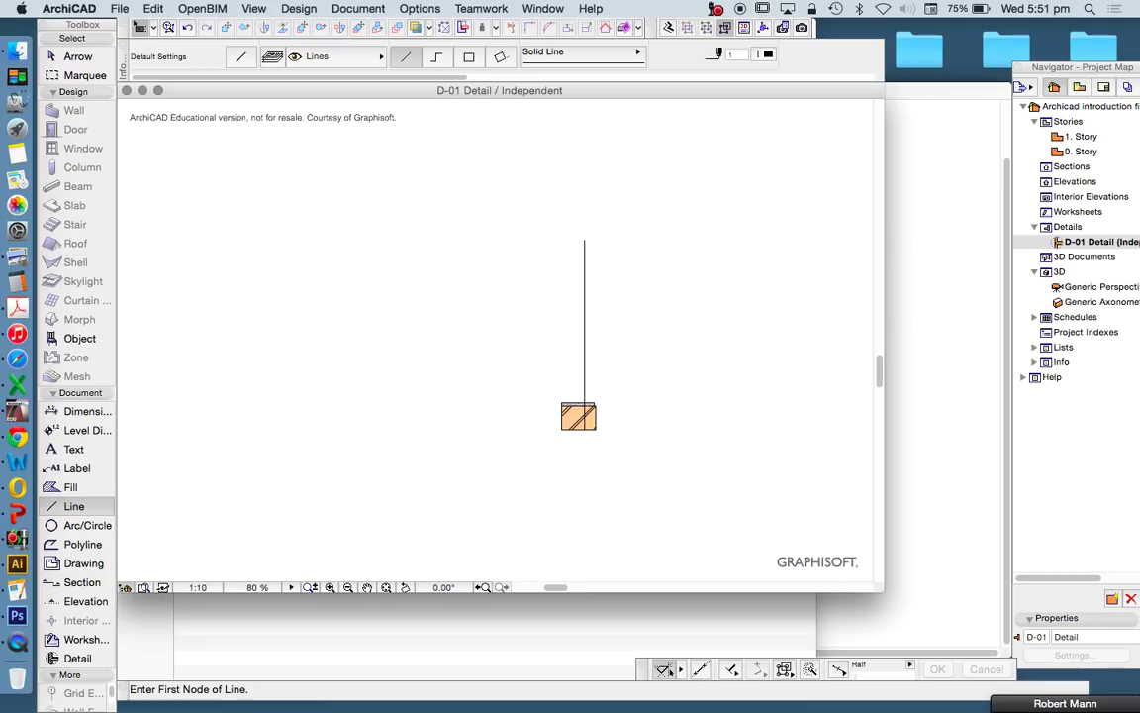
key(Escape)
Multiply the brick and mortar joint as 6 dragged copies distributed upward to the height of the guide line
scroll(608, 424, up, 5)
drag(615, 415, 562, 346)
key(super+u)
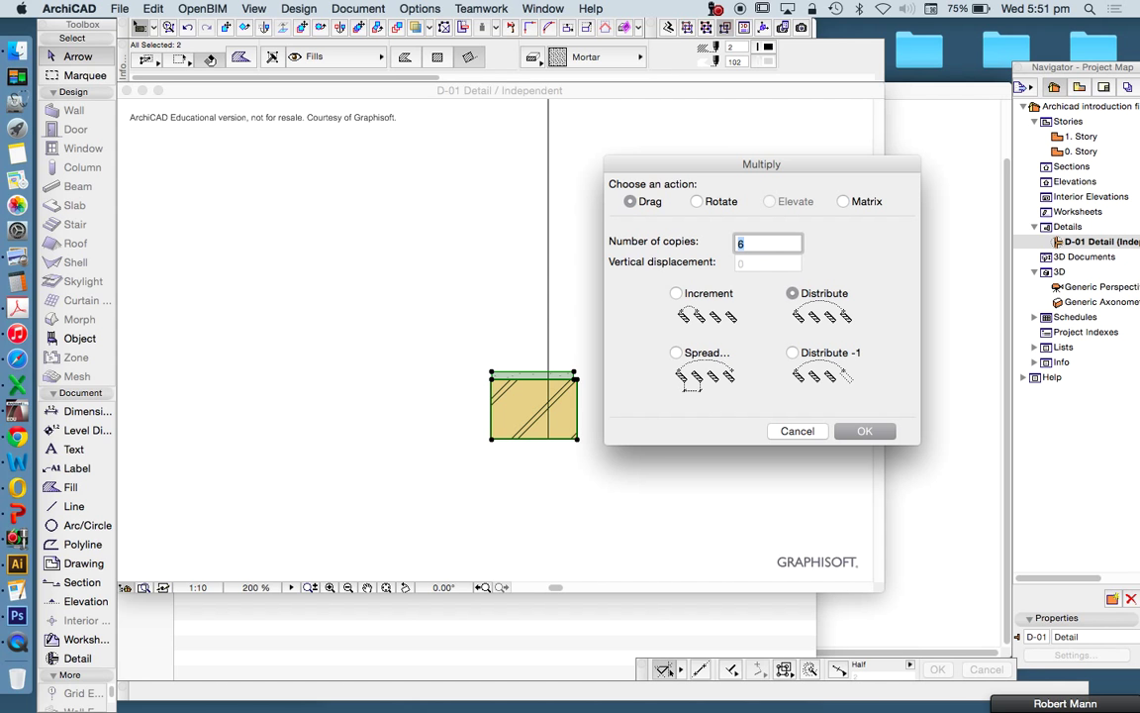
key(Return)
scroll(575, 381, up, 6)
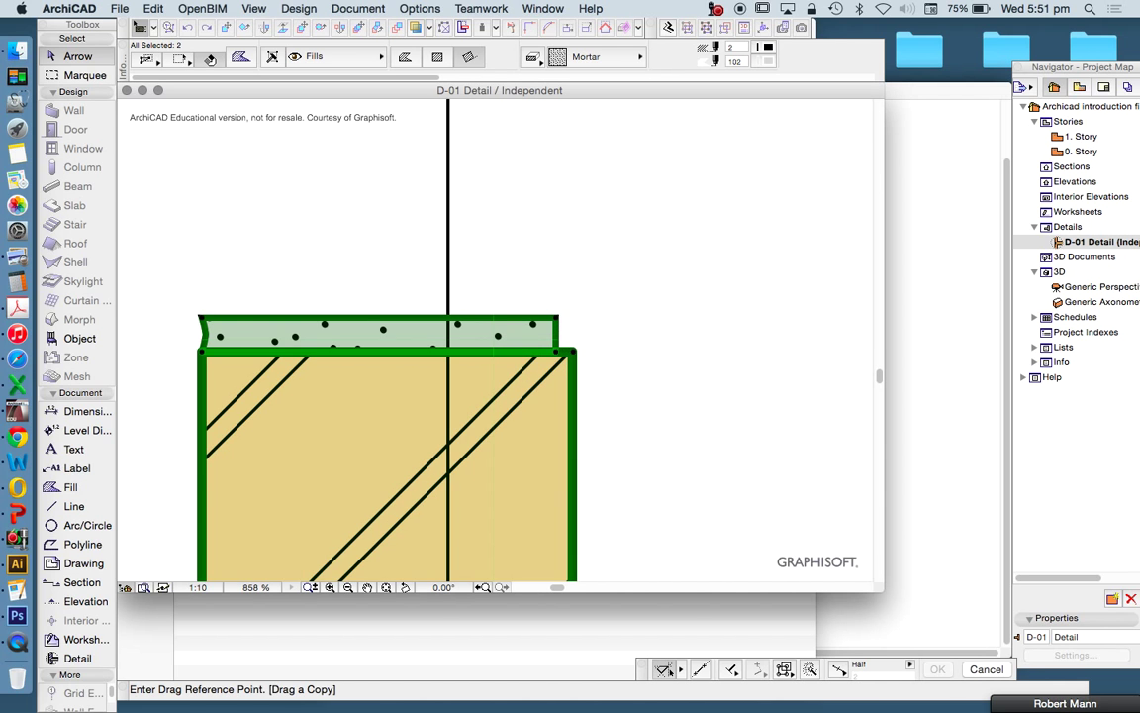
scroll(591, 438, down, 9)
click(587, 427)
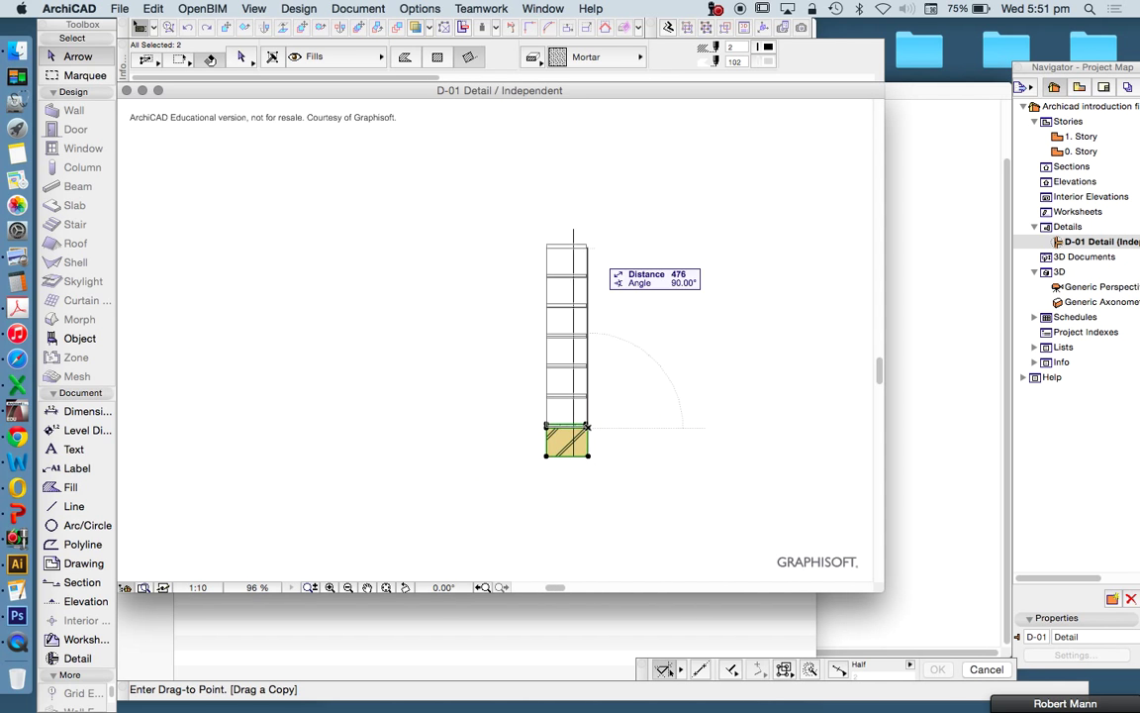
click(587, 229)
key(Escape)
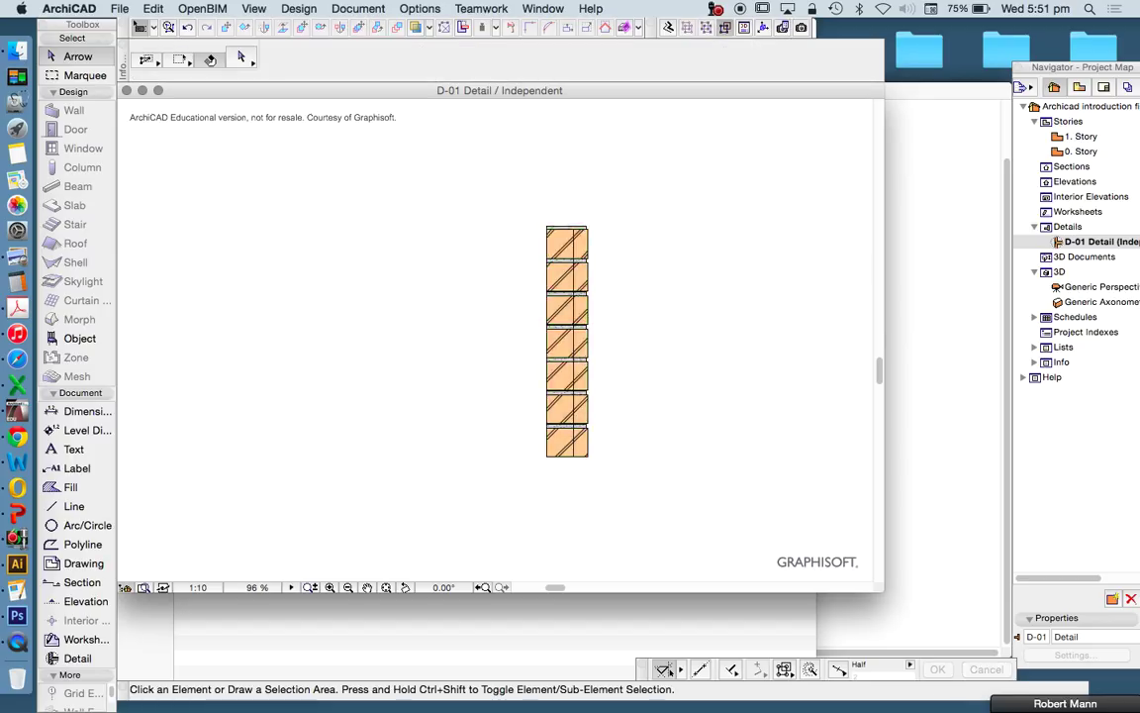
Check the stacked bricks and mortar joints, and undo the distributed copies
scroll(595, 246, up, 5)
scroll(563, 368, down, 4)
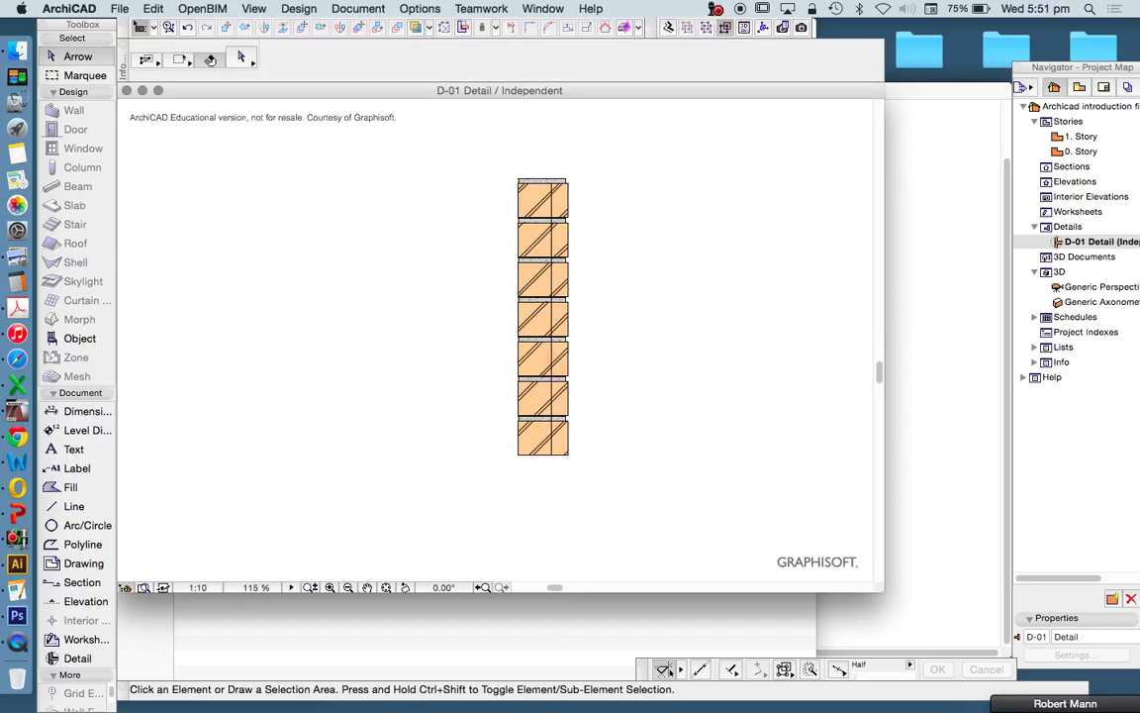
click(550, 319)
click(550, 181)
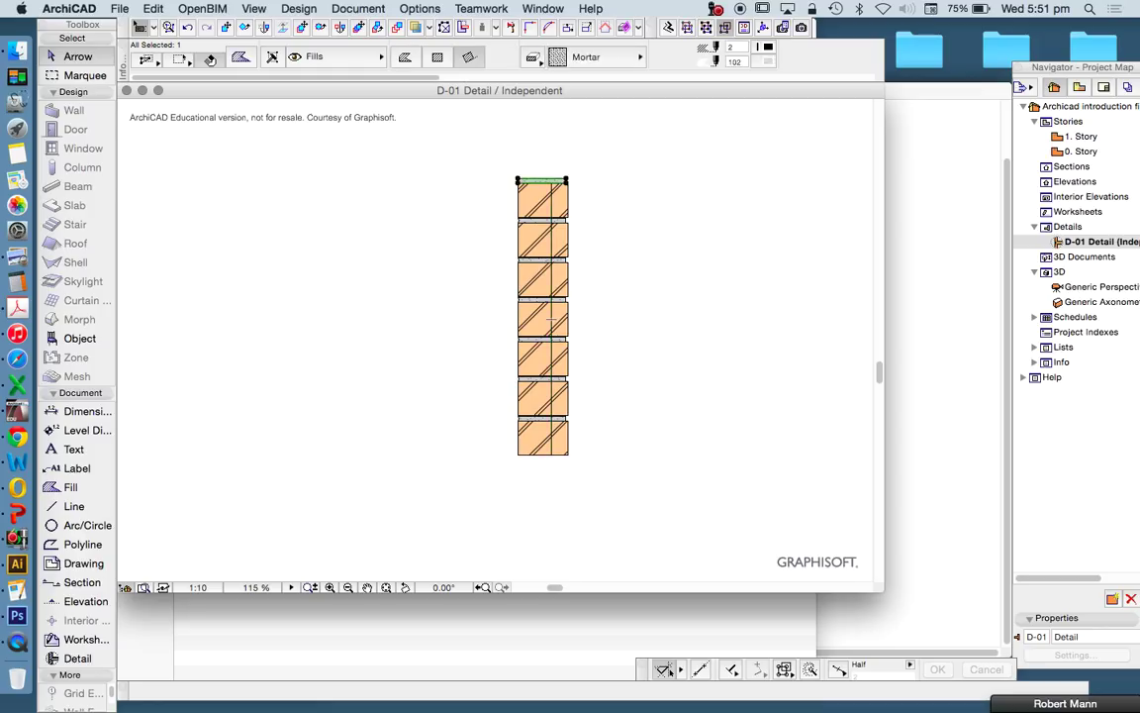
scroll(573, 190, up, 2)
scroll(571, 171, down, 3)
scroll(557, 147, up, 3)
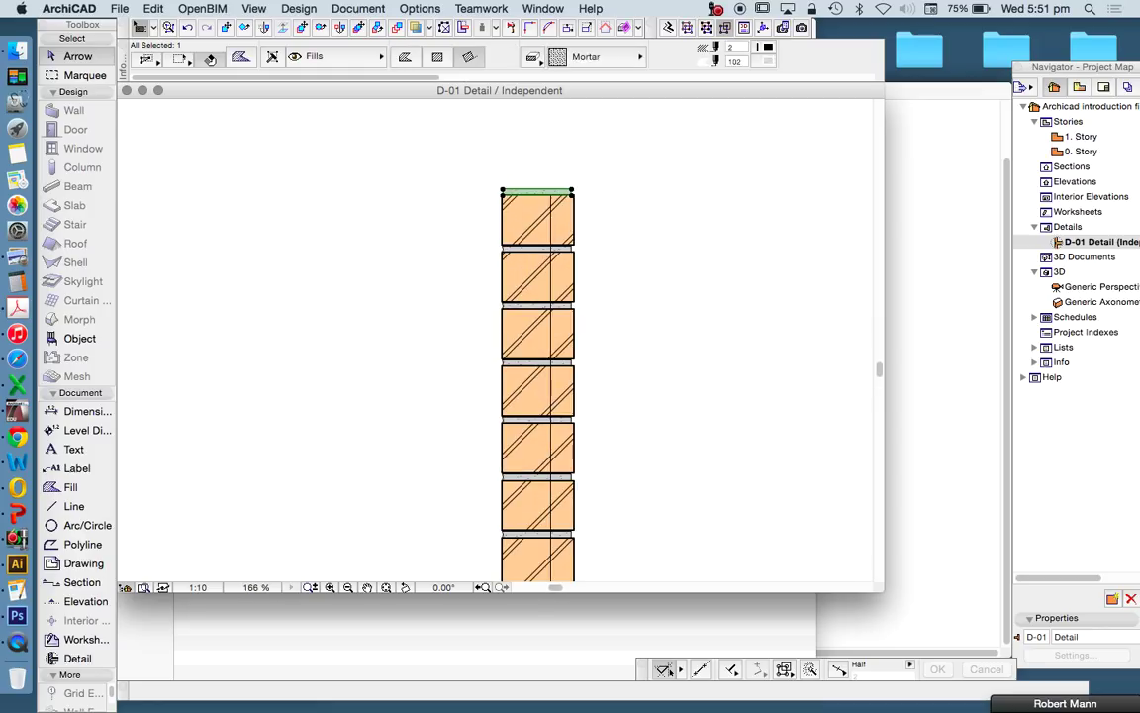
scroll(567, 188, down, 3)
scroll(598, 259, up, 2)
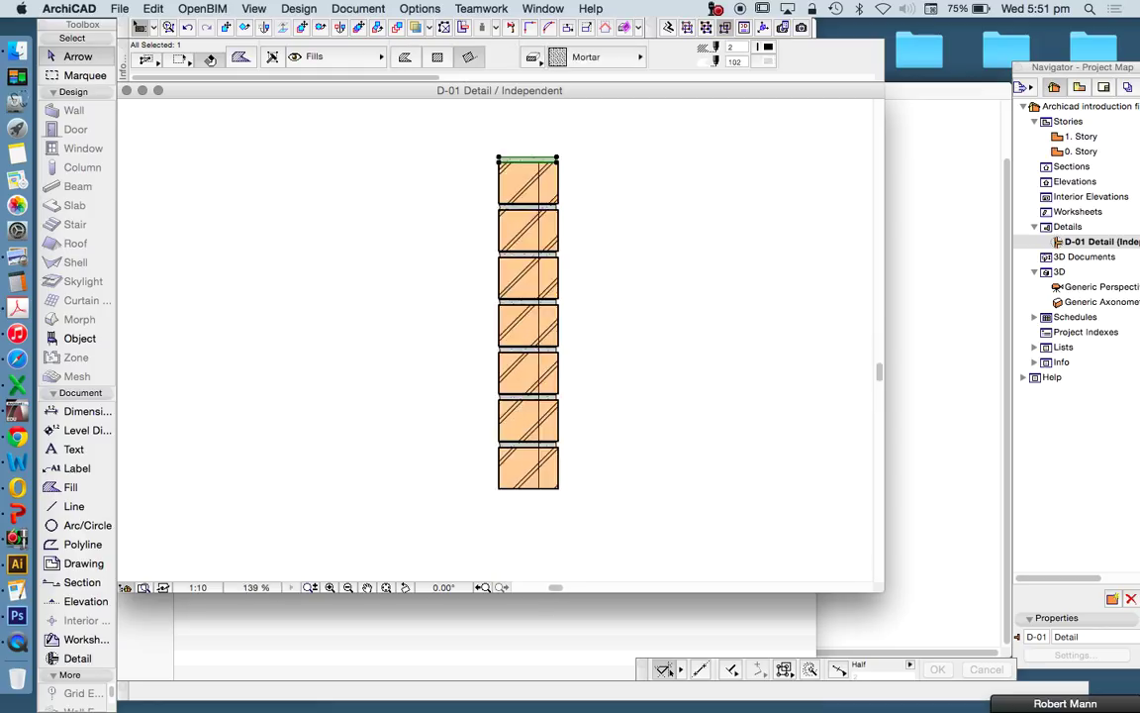
key(super+z)
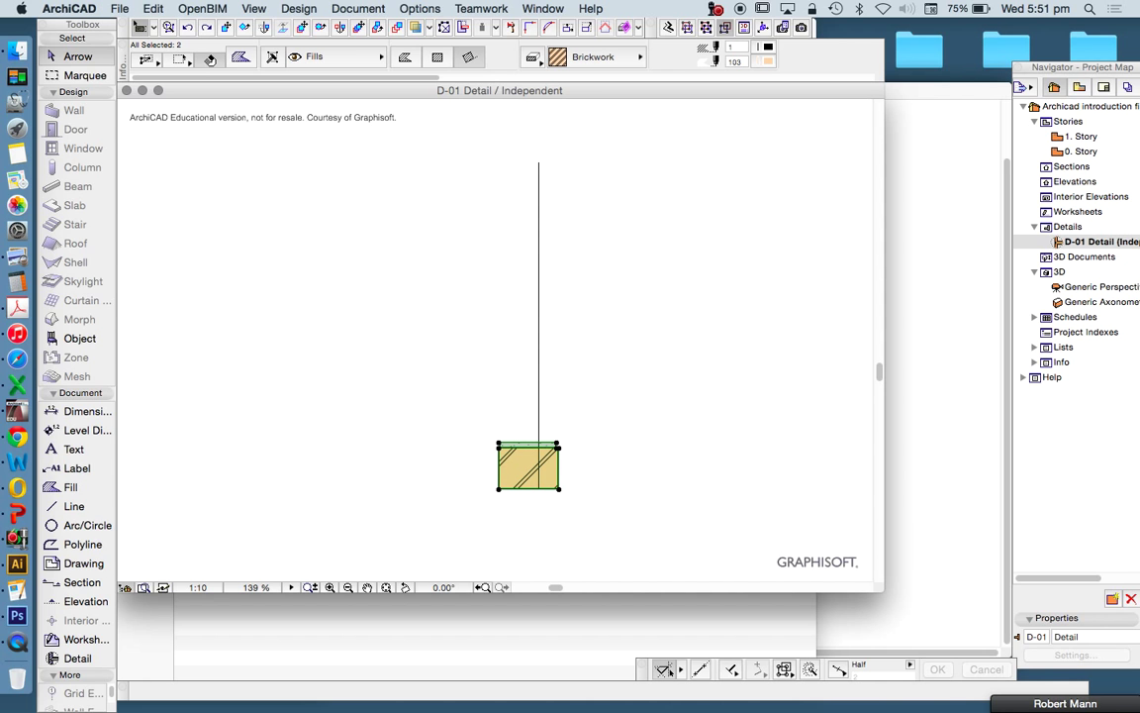
Multiply the selected brick and mortar joint again using Drag and Distribute, placing 6 copies up to the guide line's upper end
right_click(479, 274)
mouse_move(603, 400)
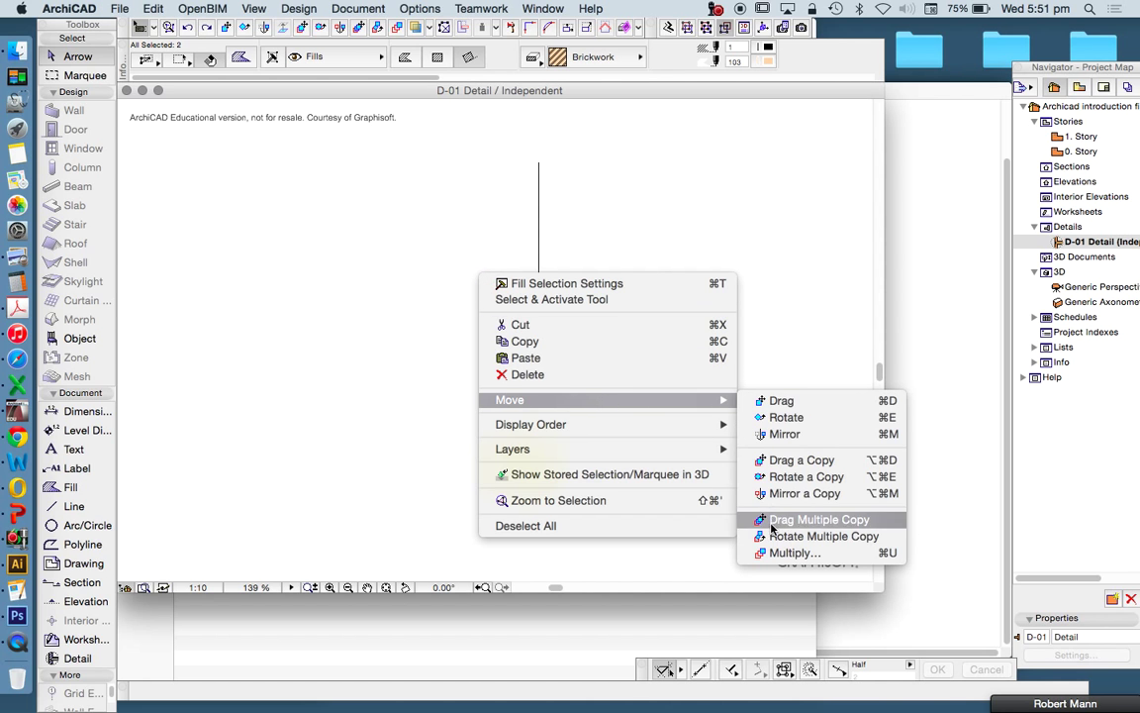
click(792, 553)
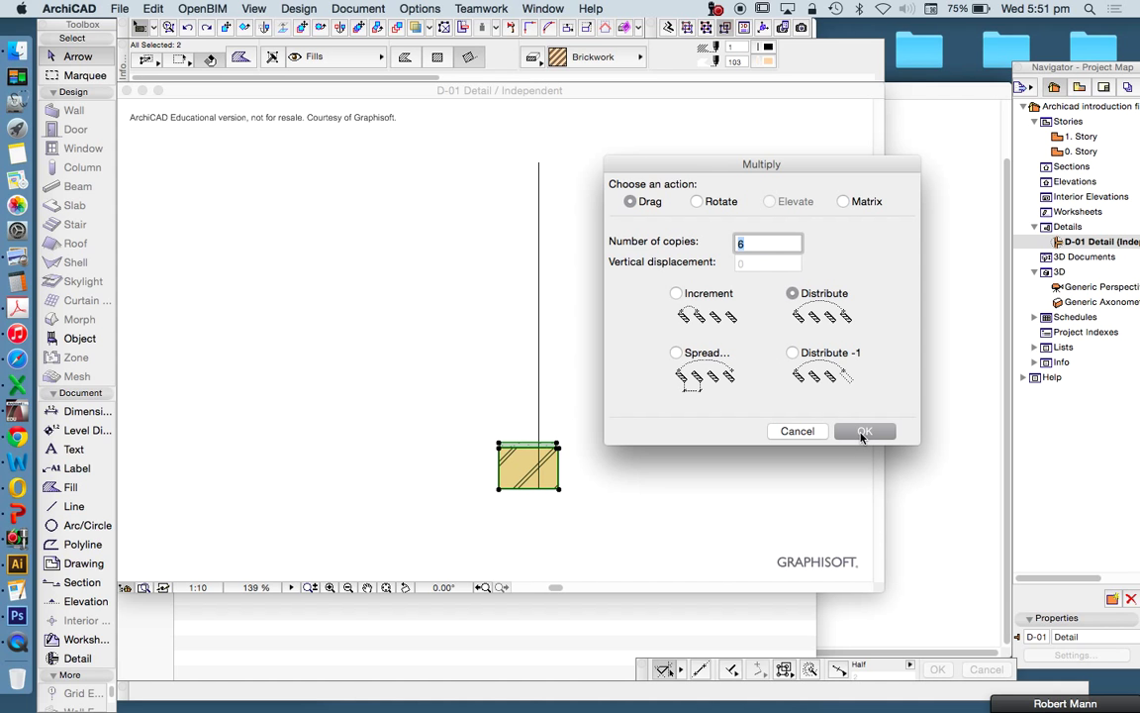
click(861, 437)
scroll(584, 434, up, 5)
click(468, 452)
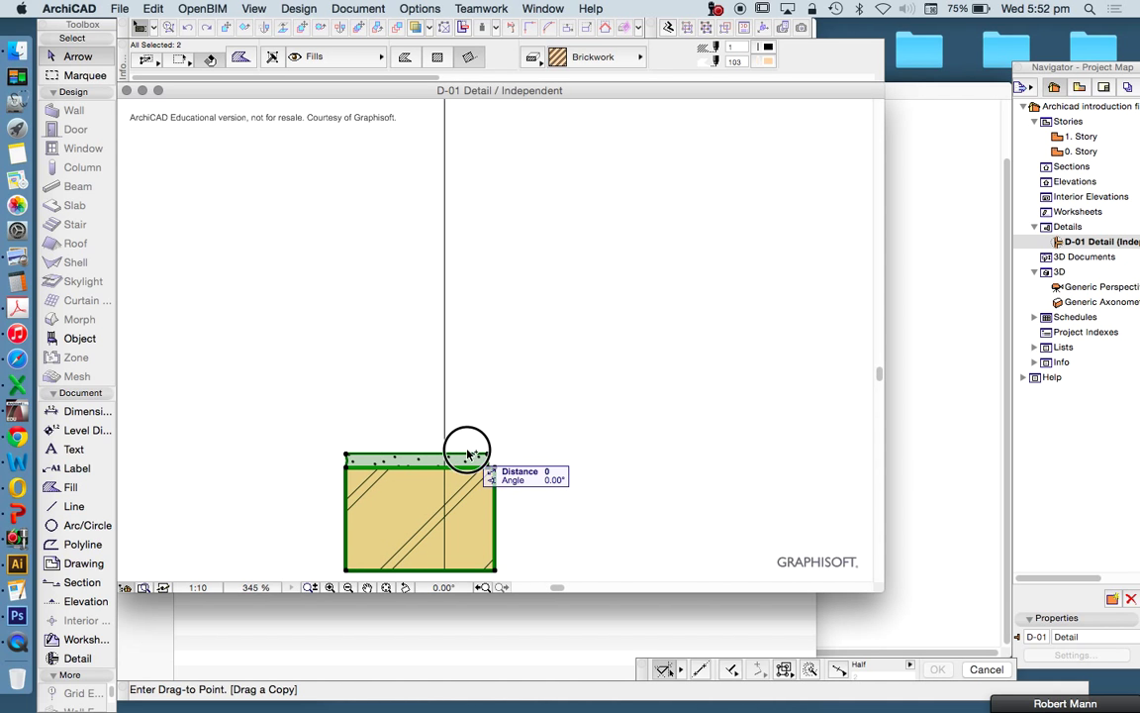
scroll(495, 467, down, 5)
click(483, 270)
scroll(482, 288, up, 2)
click(572, 278)
scroll(534, 209, down, 5)
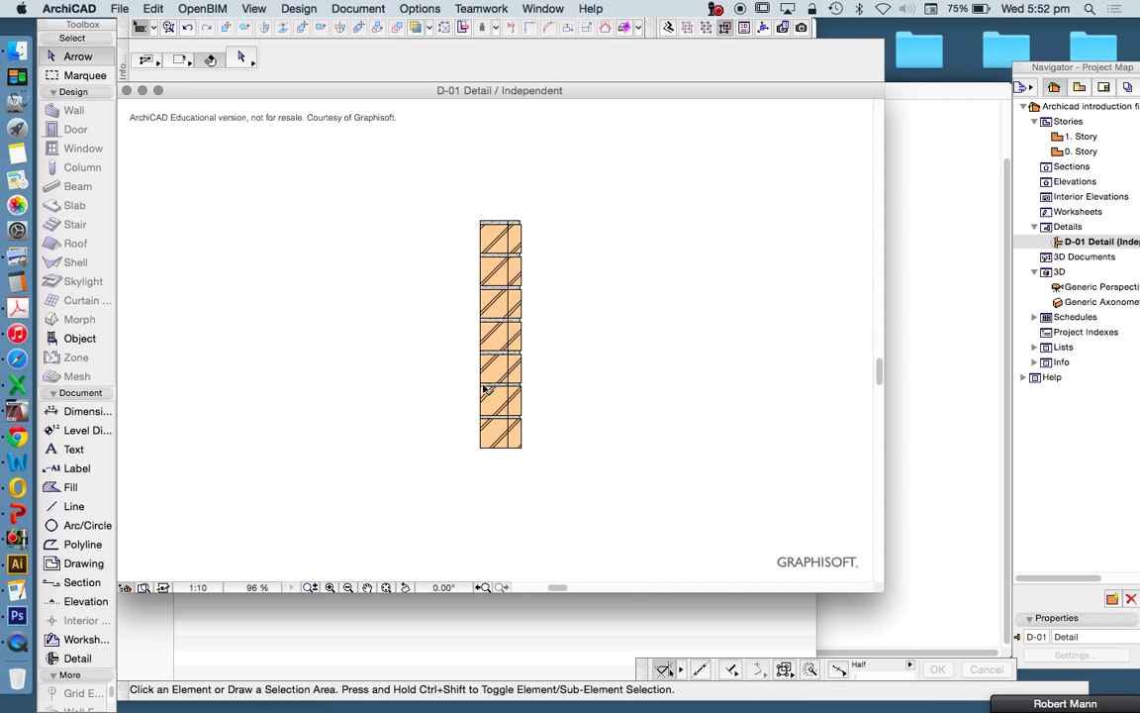
Delete the vertical guide line running through the stacked bricks
scroll(492, 388, up, 6)
click(539, 331)
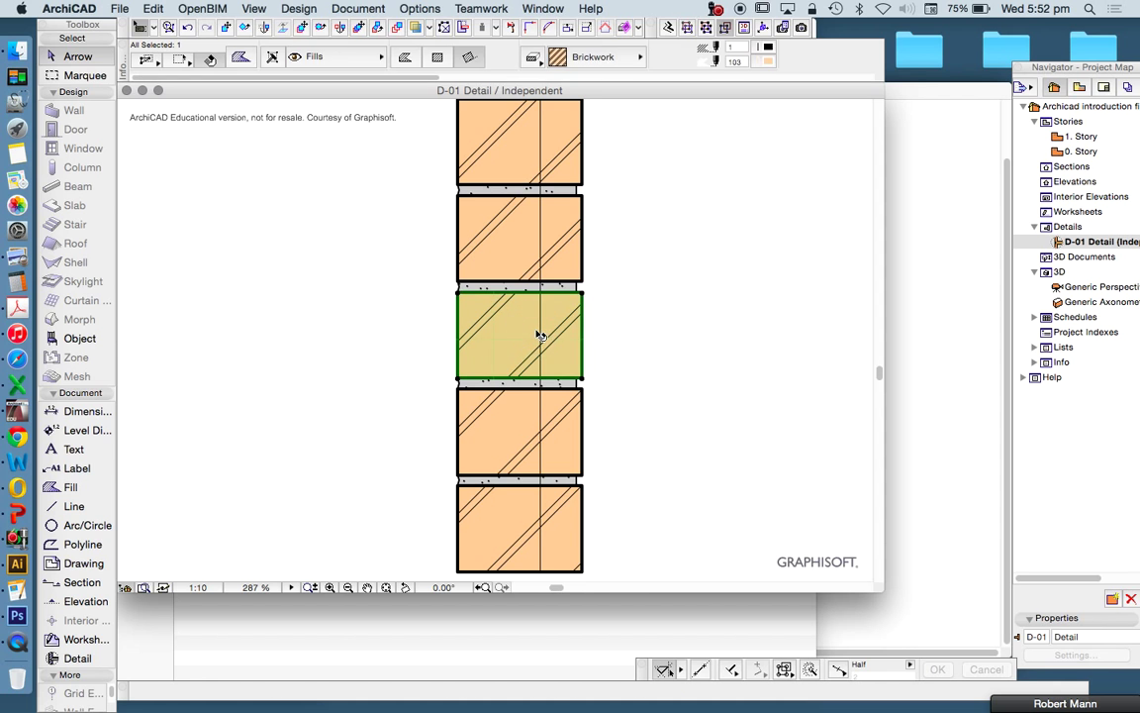
click(540, 335)
click(592, 322)
scroll(460, 287, up, 3)
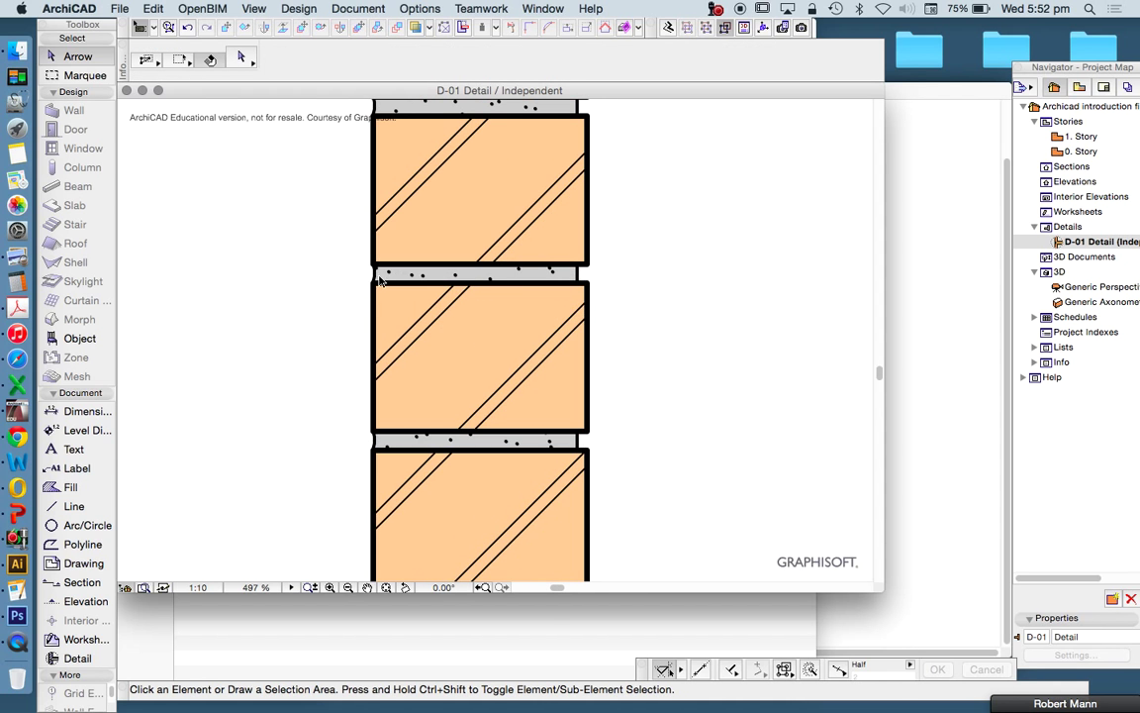
scroll(394, 299, up, 3)
scroll(441, 346, down, 4)
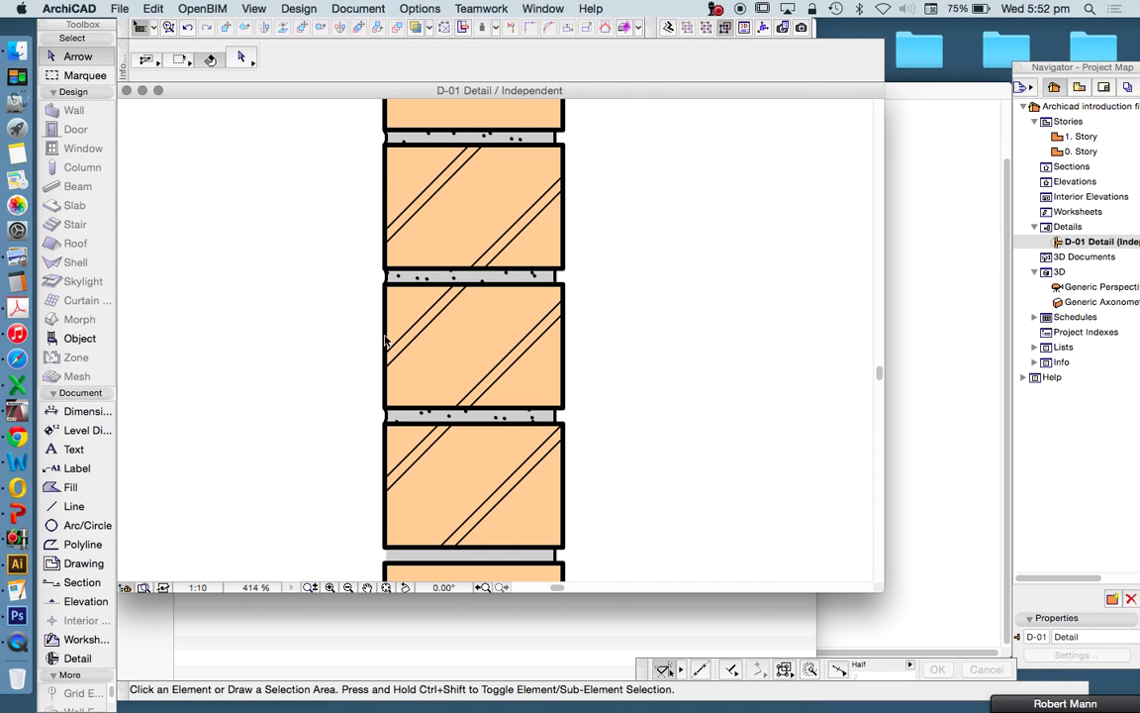
scroll(471, 346, down, 5)
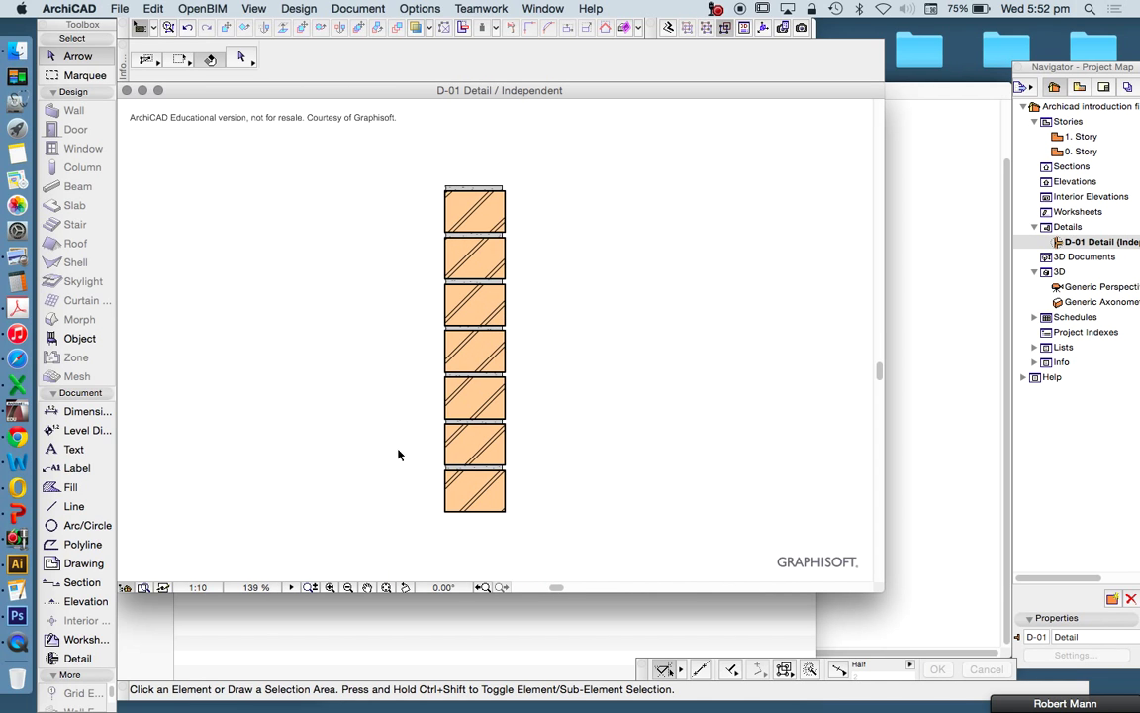
Drag a copy of the lowest brick one brick width to the left, directly against the wall
scroll(406, 475, down, 2)
scroll(540, 422, up, 3)
click(524, 436)
scroll(499, 390, up, 4)
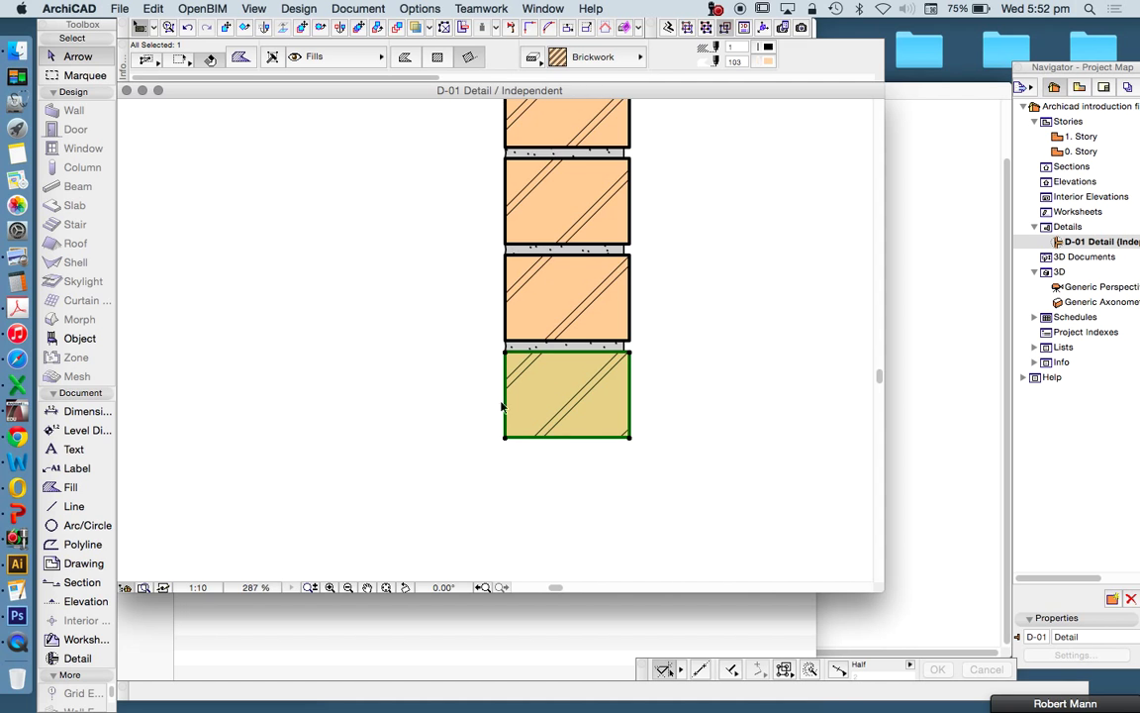
click(478, 389)
scroll(501, 460, down, 3)
scroll(503, 455, up, 3)
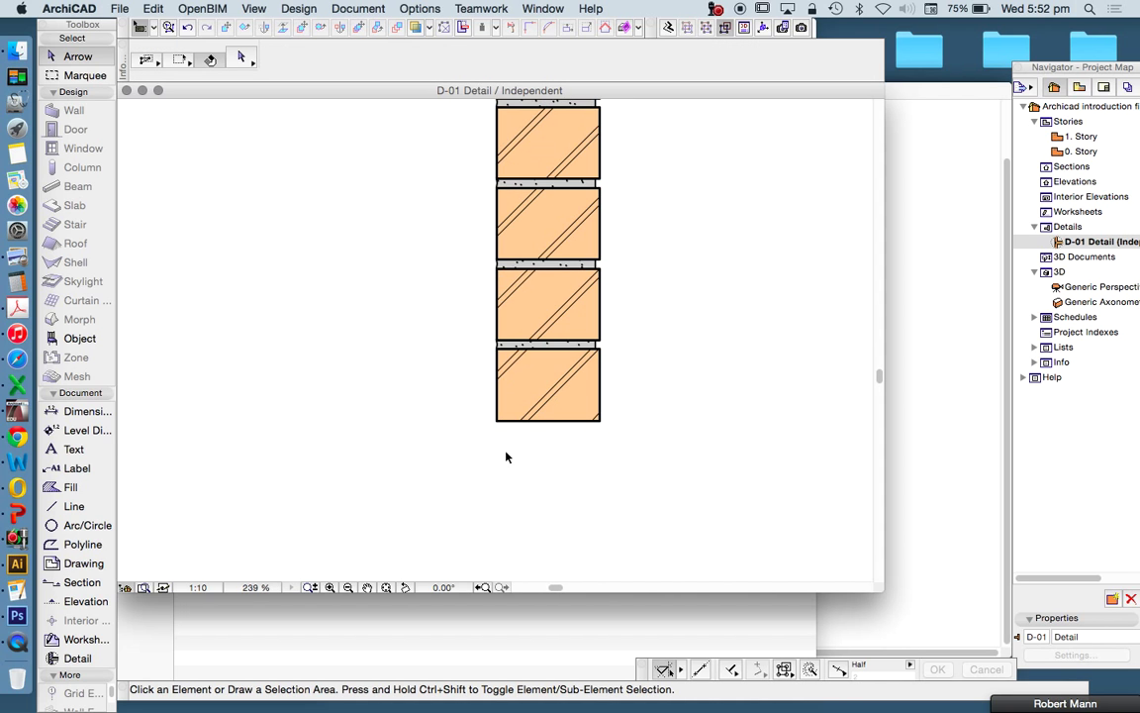
click(542, 387)
right_click(426, 333)
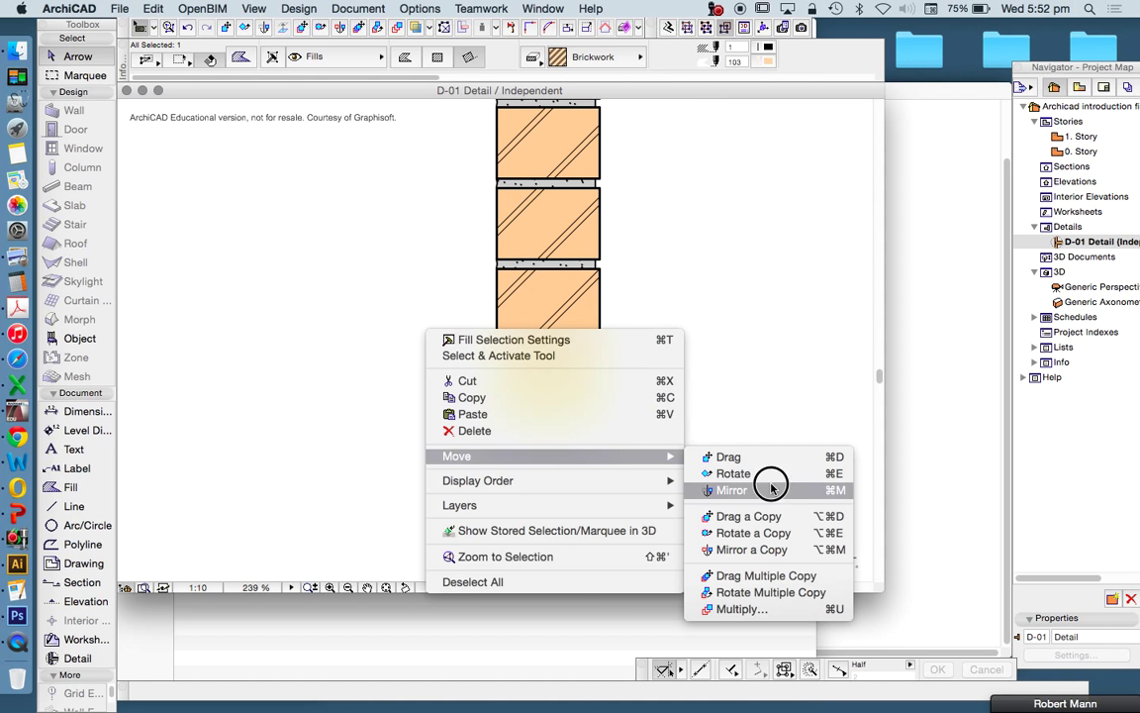
click(769, 517)
click(599, 420)
click(498, 420)
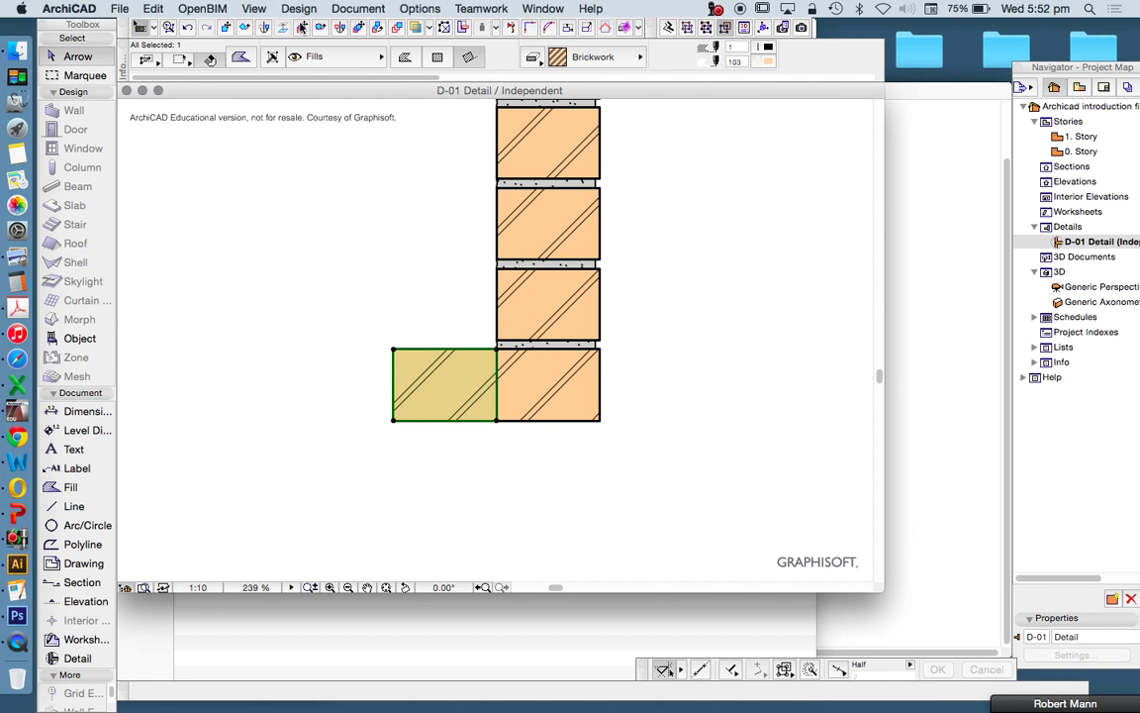
Drag a copy of the new brick 50 further left and delete the intermediate brick touching the wall
click(280, 28)
click(439, 348)
text(5)
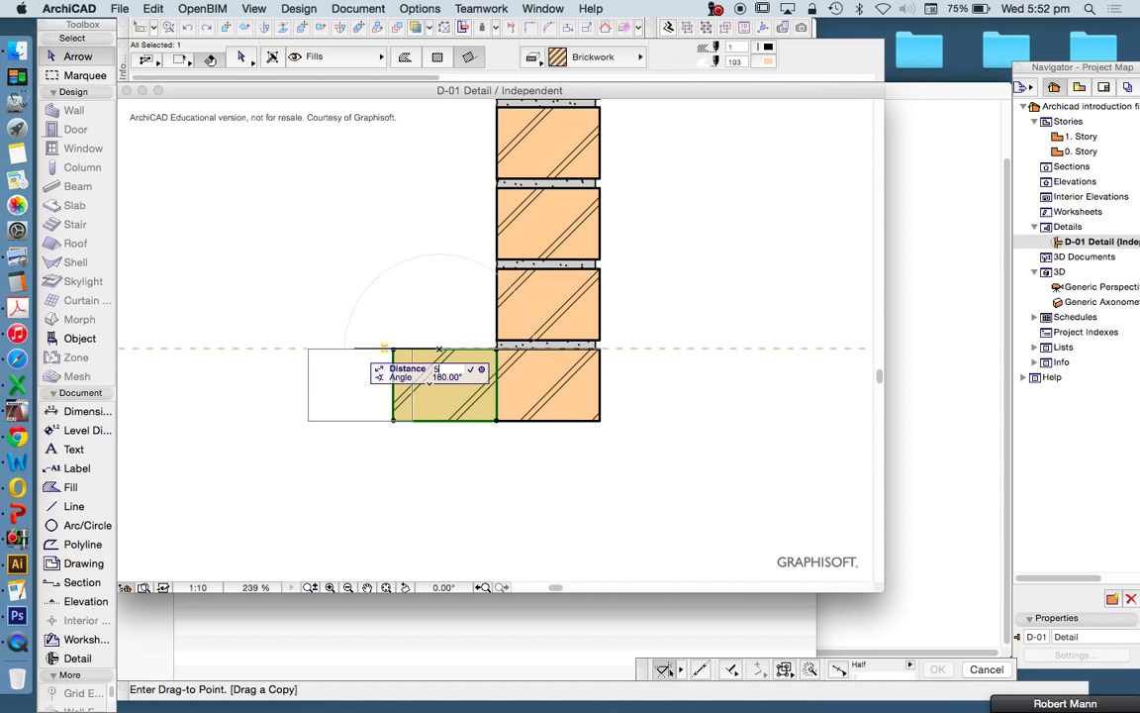
text(0)
key(Return)
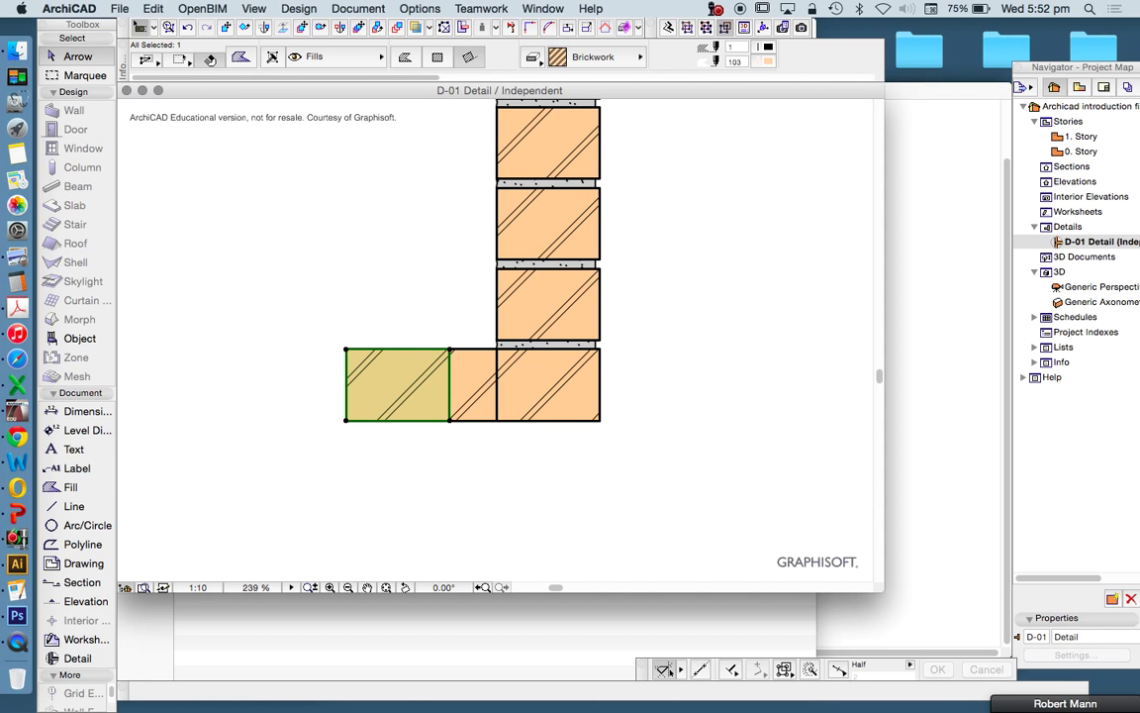
click(473, 386)
key(Delete)
Offset the left edge of the separate brick inward by 20
click(351, 396)
scroll(354, 397, up, 3)
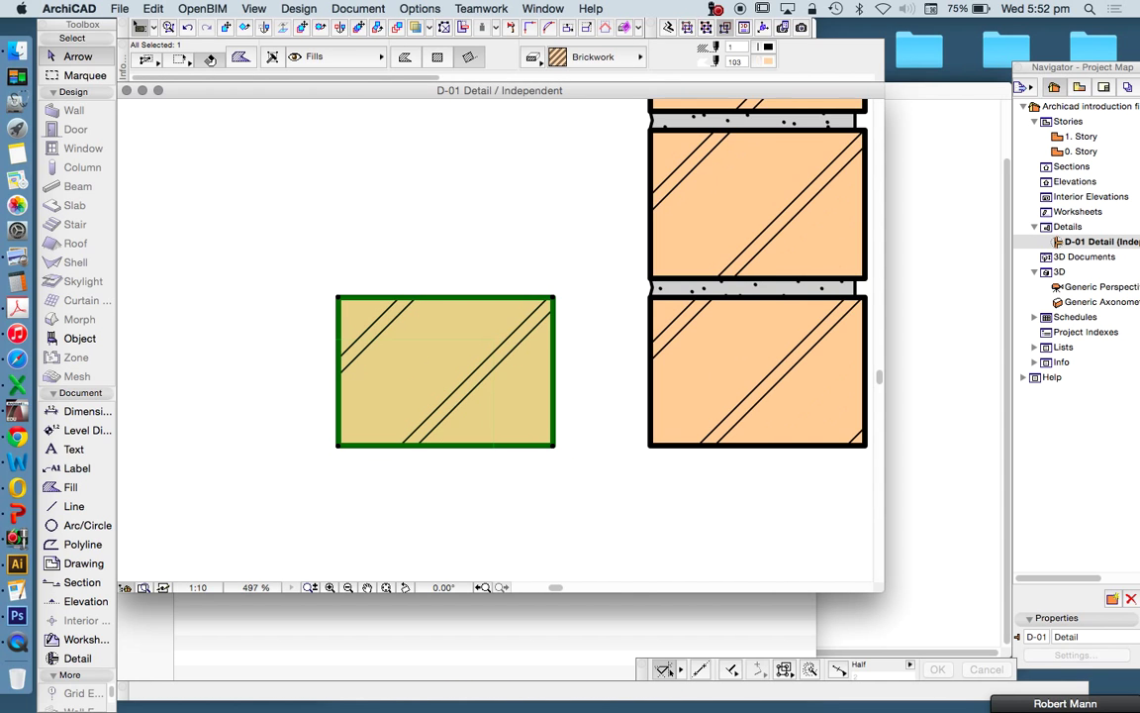
click(338, 338)
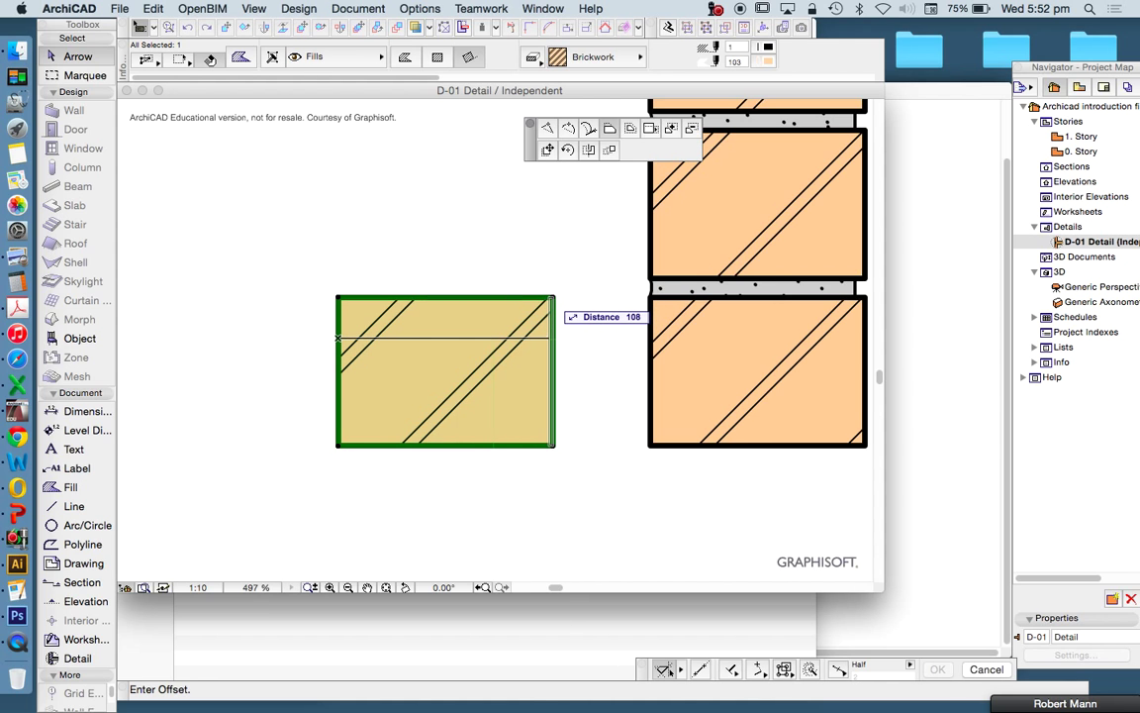
text(20)
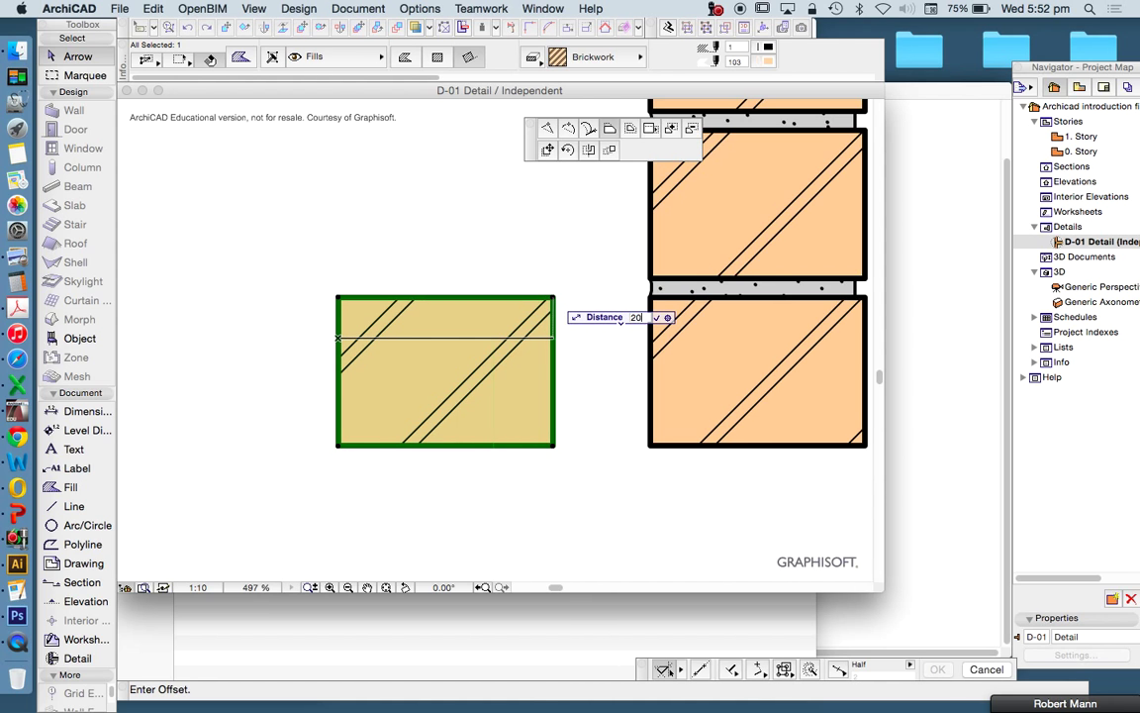
key(Return)
Lower the separate brick's upper edge by 18 twice and raise it back slightly
click(452, 297)
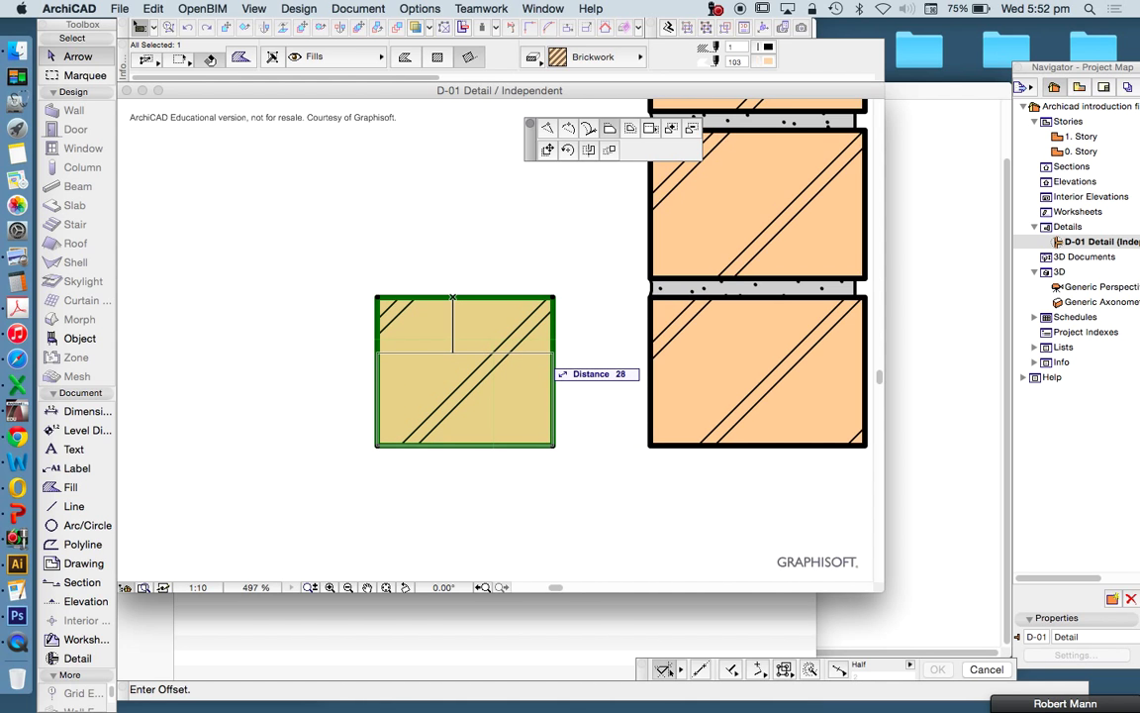
key(Tab)
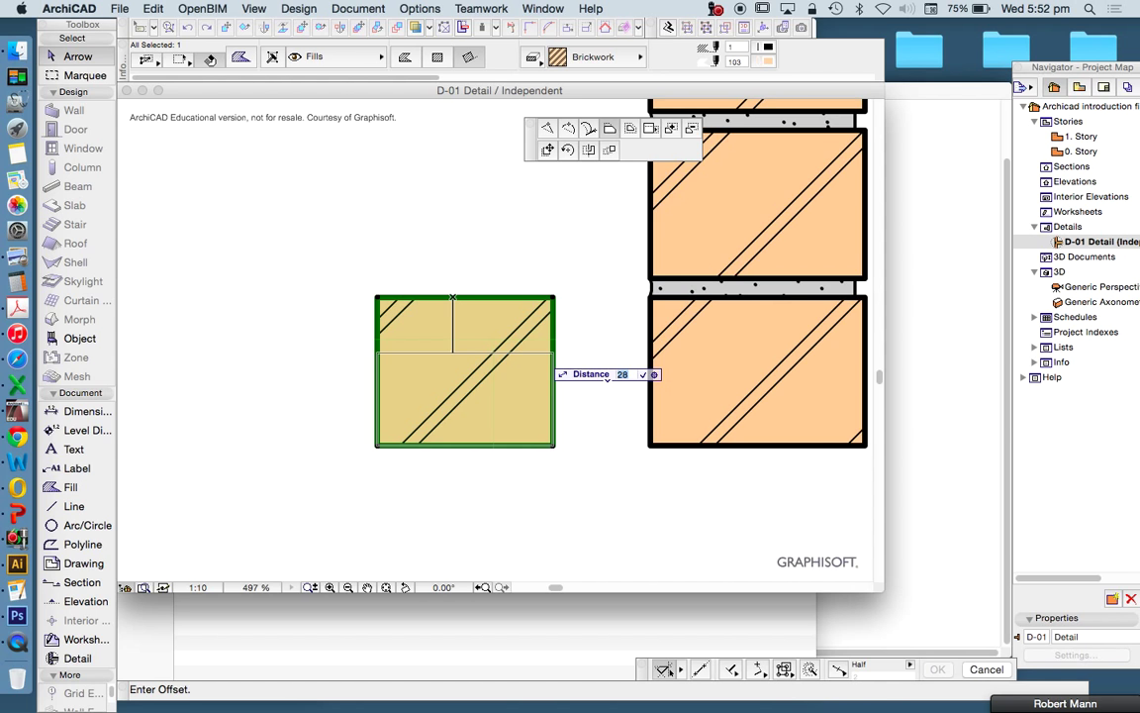
text(18)
key(Return)
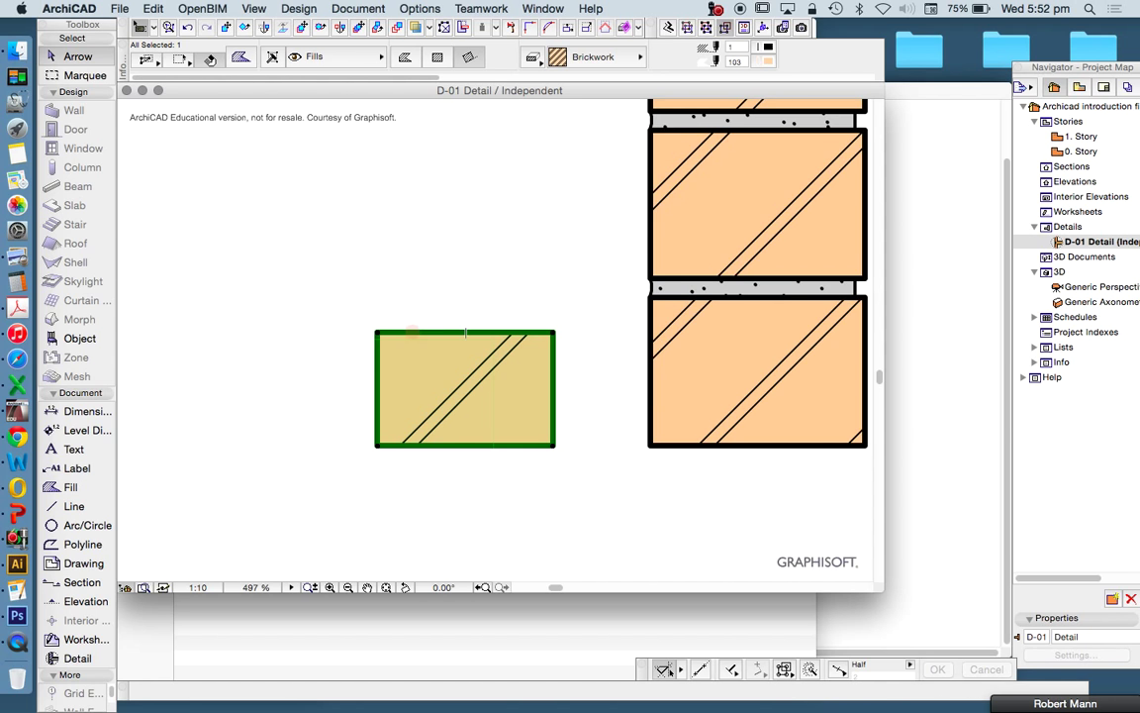
click(466, 333)
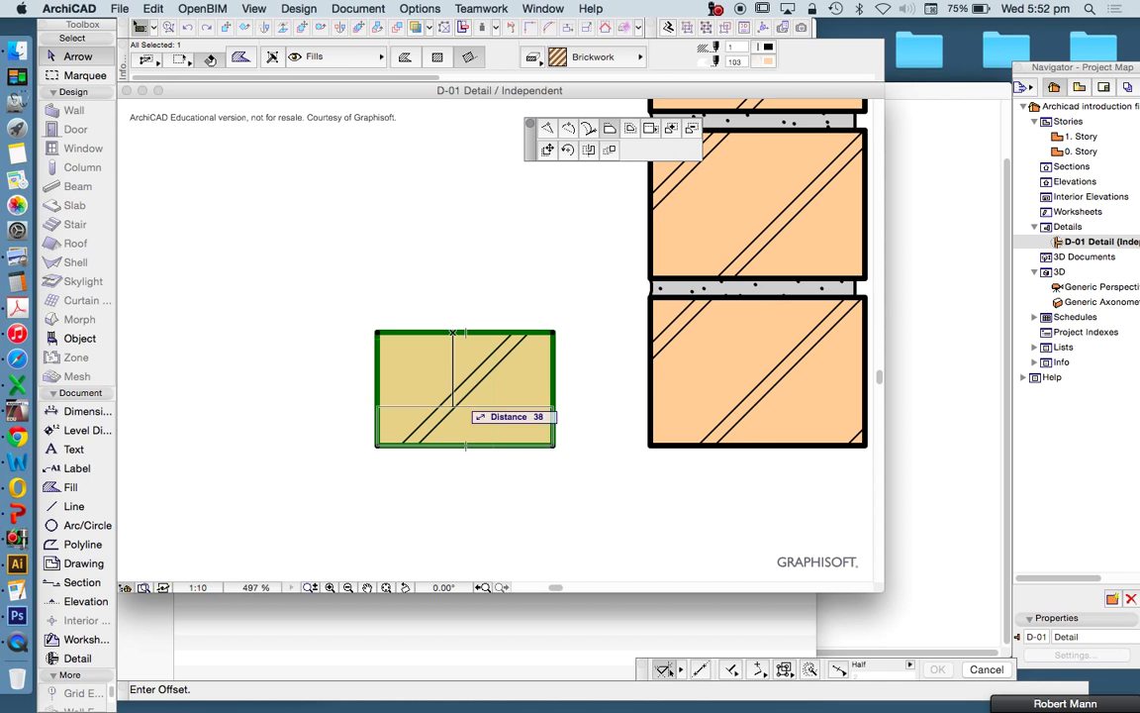
key(Tab)
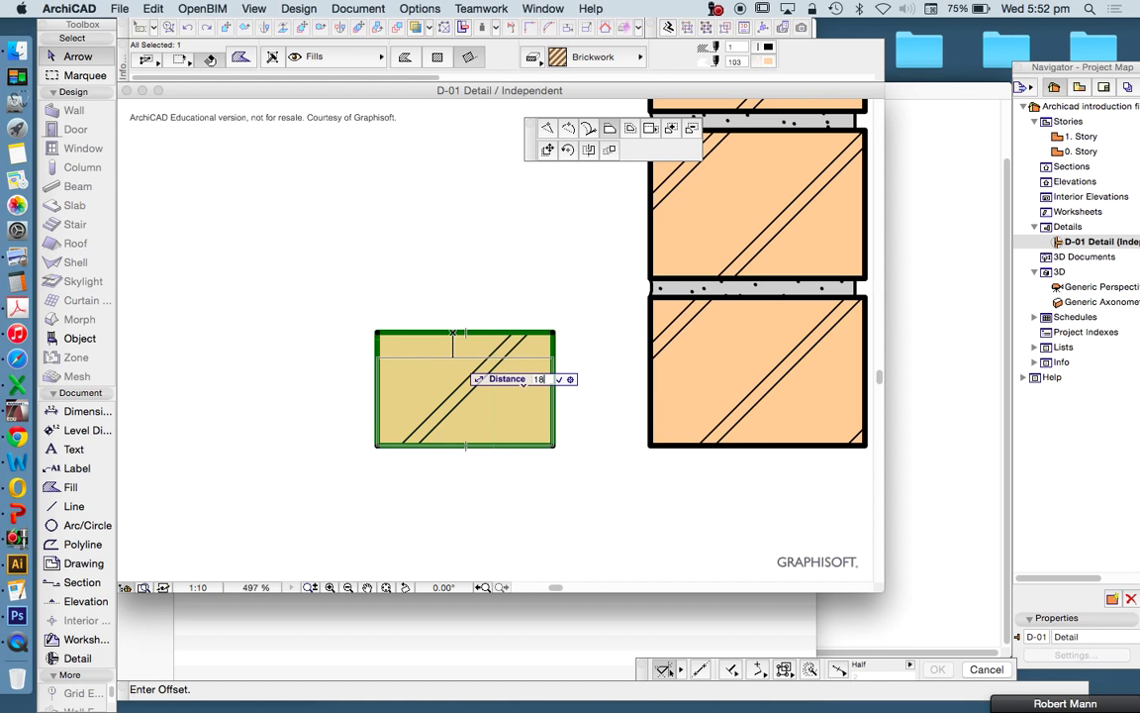
key(Return)
click(452, 367)
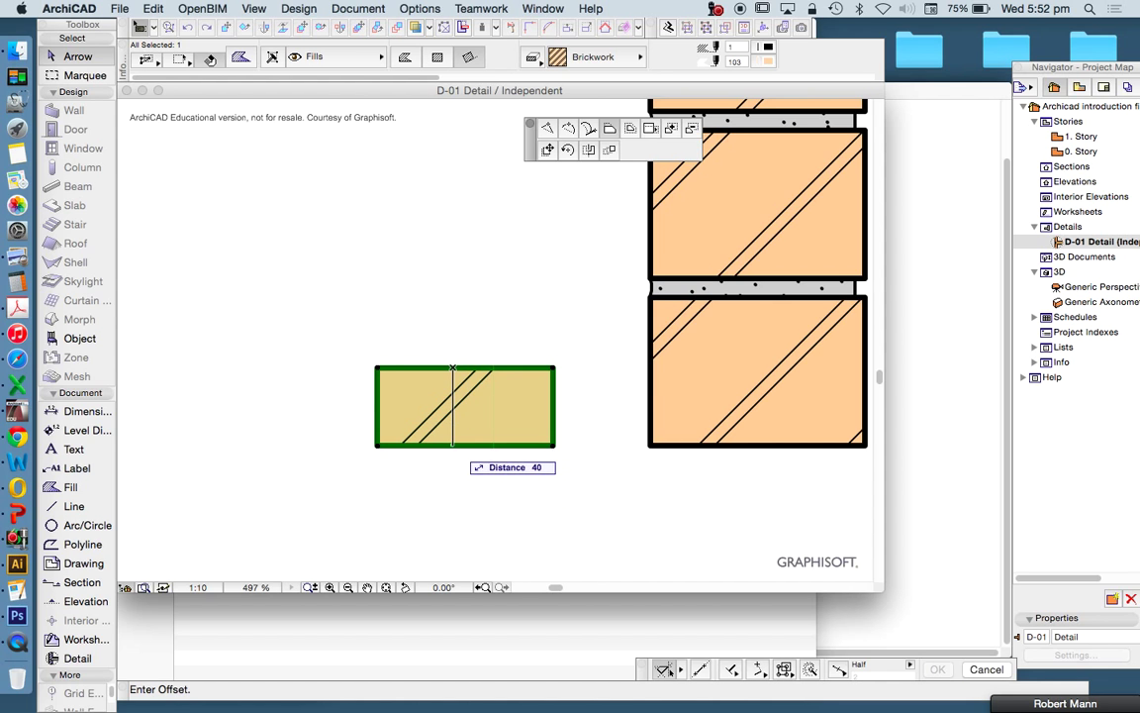
key(Escape)
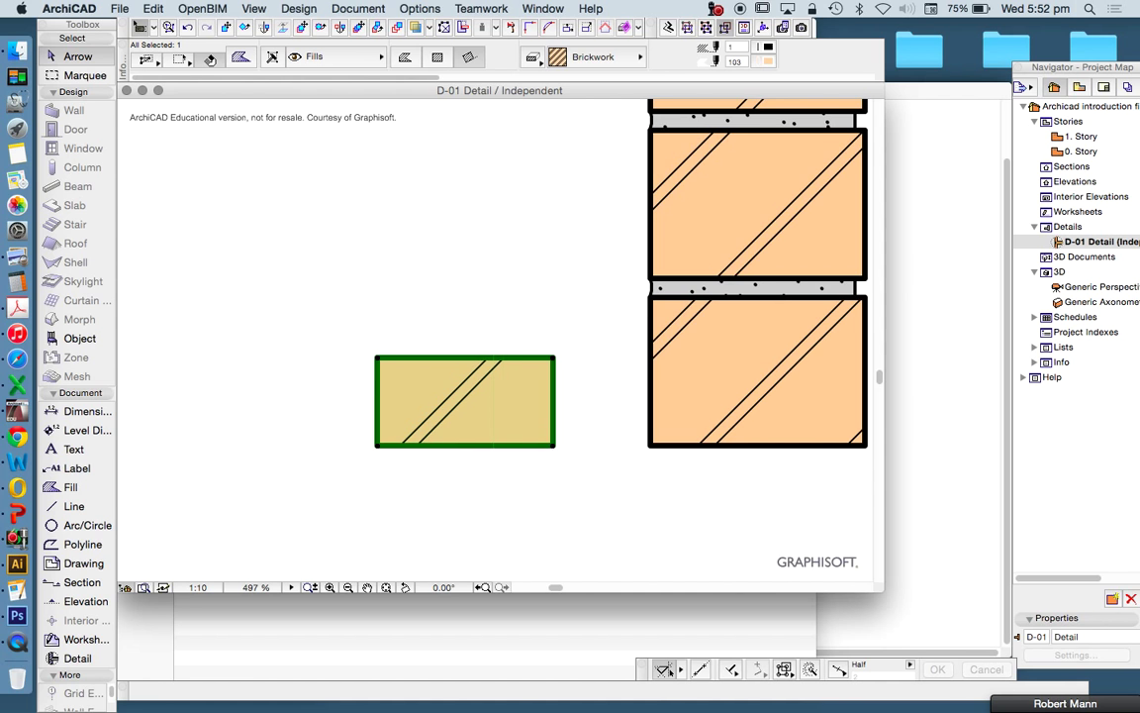
key(Escape)
Change the separate brick's fill to Background and its background colour to the pale yellow of pen 117
scroll(485, 379, down, 2)
click(487, 386)
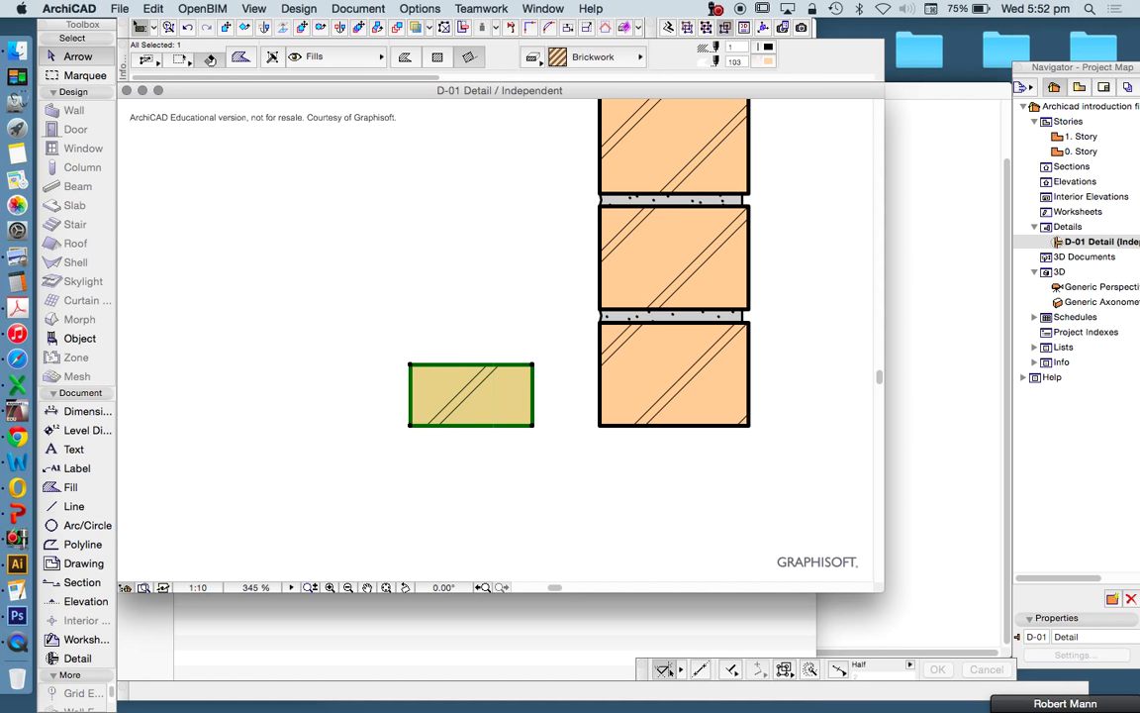
click(599, 56)
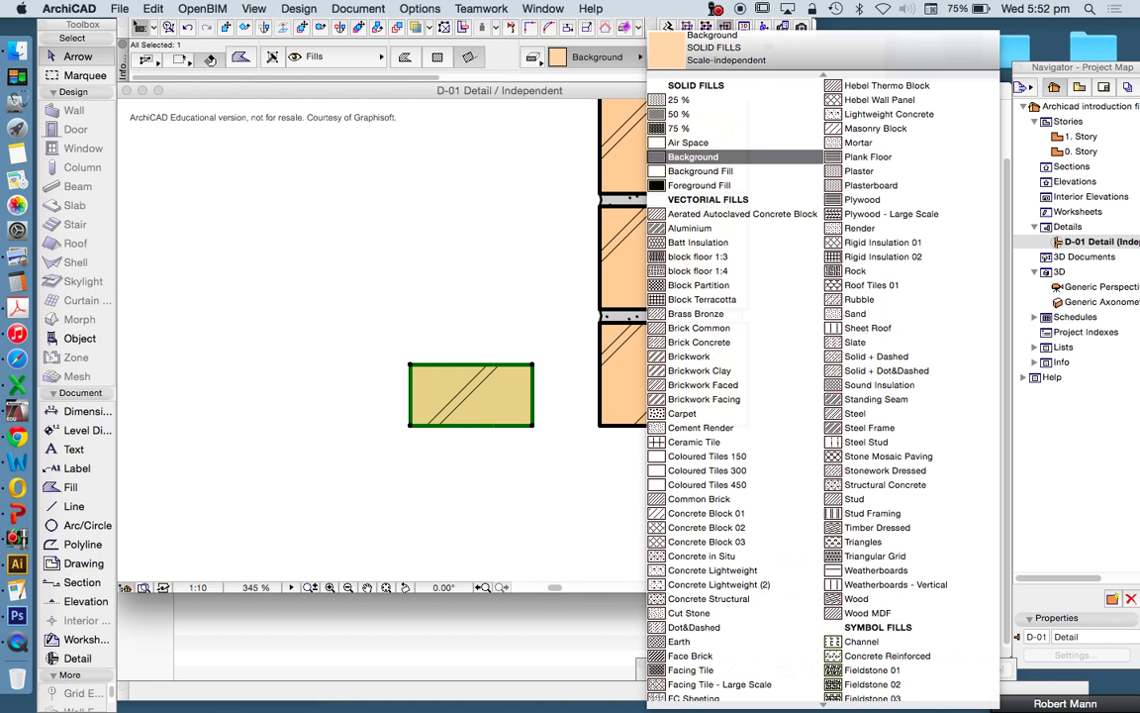
click(693, 156)
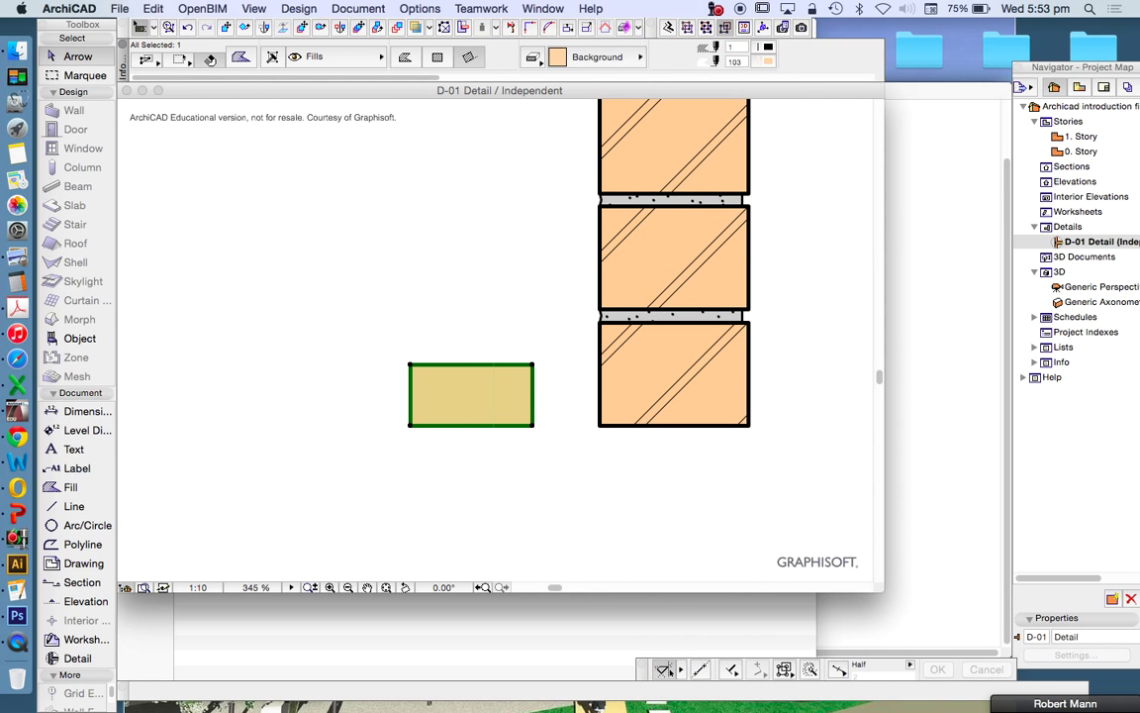
click(768, 61)
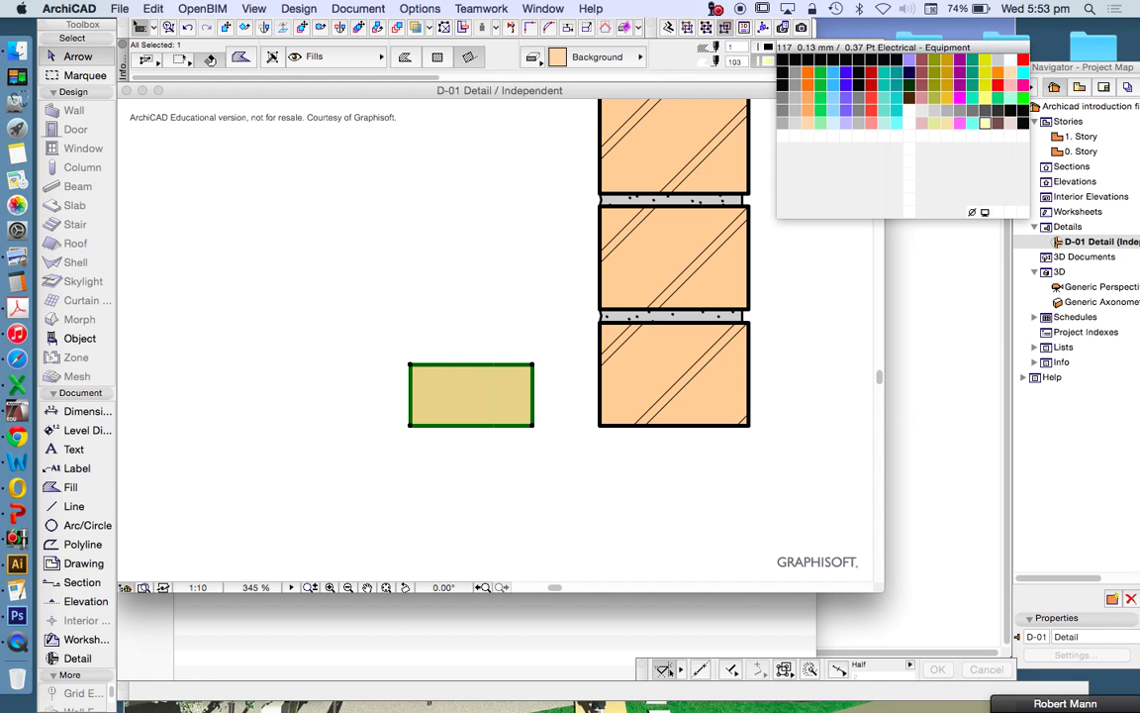
click(984, 123)
click(396, 358)
Draw two solid diagonal lines between opposite corners of the yellow member to form a cross
scroll(396, 357, down, 3)
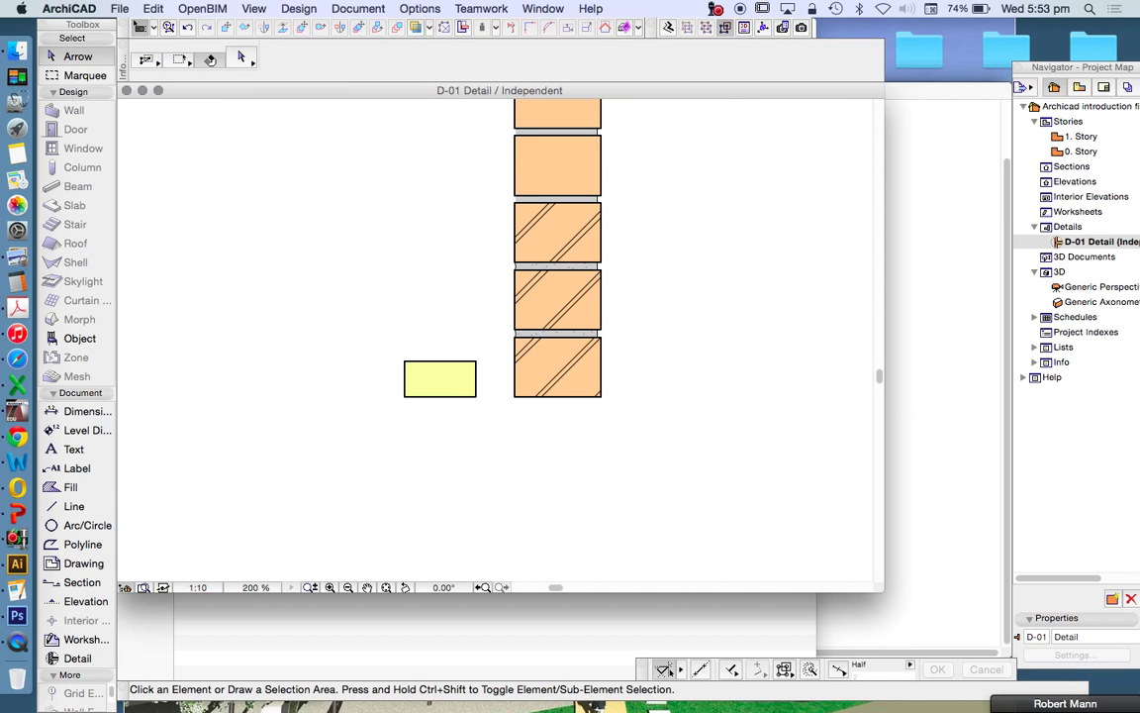
click(75, 506)
scroll(335, 405, up, 3)
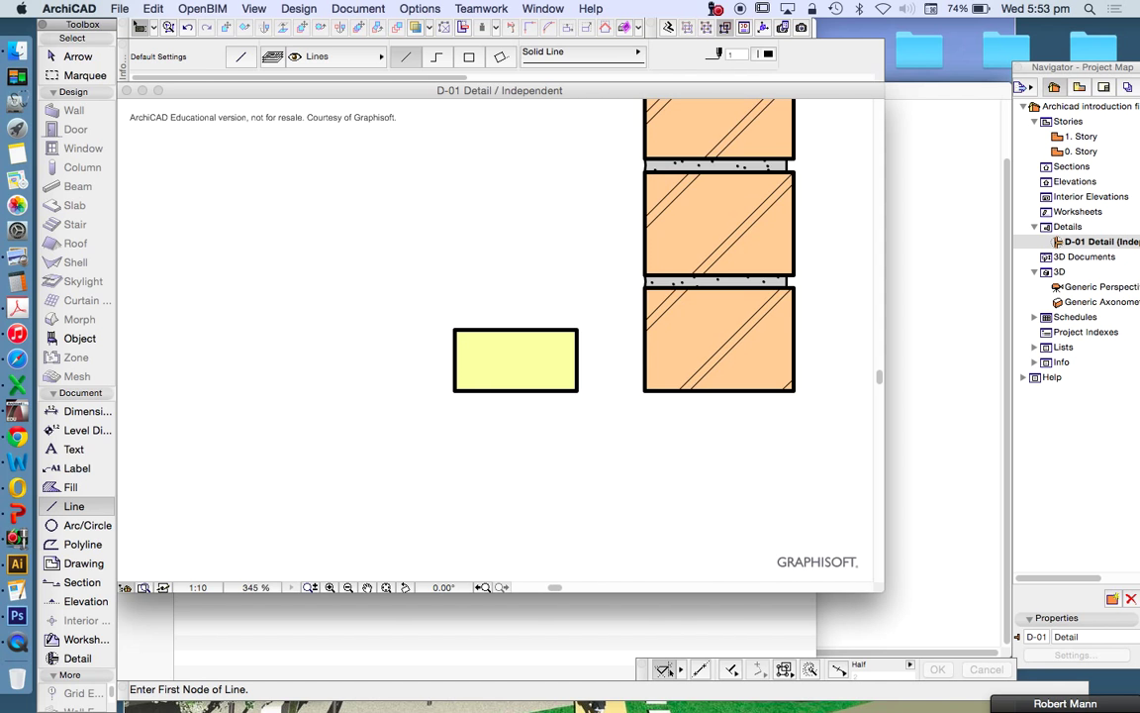
click(454, 330)
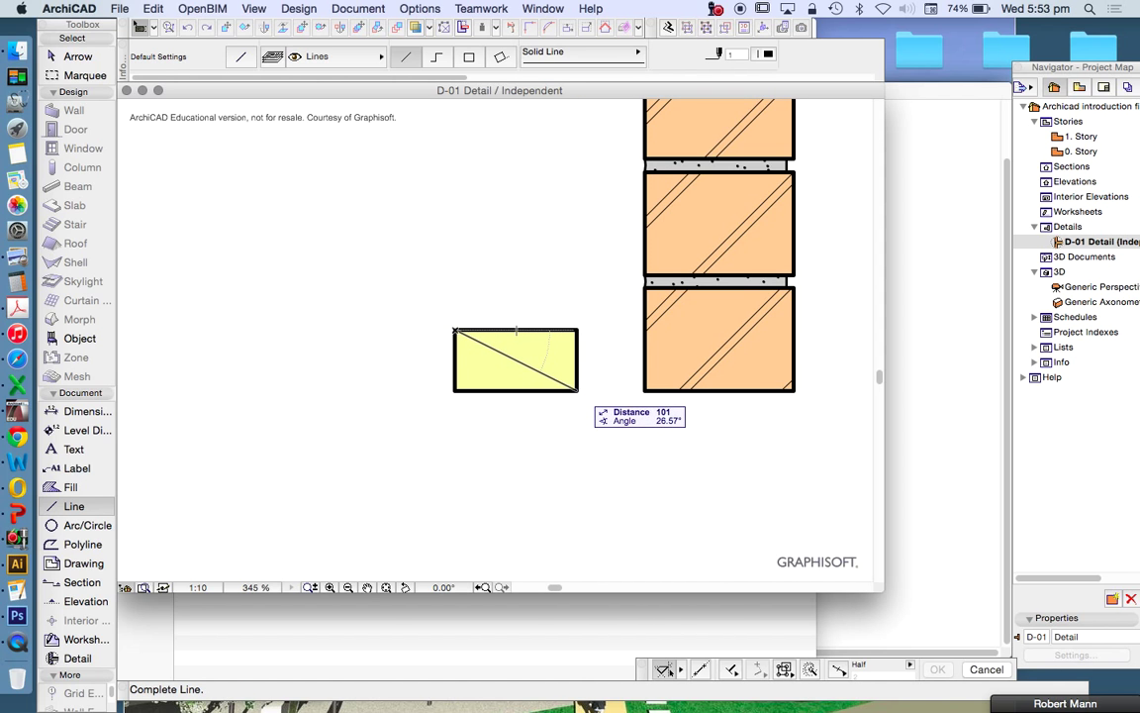
click(577, 390)
click(577, 329)
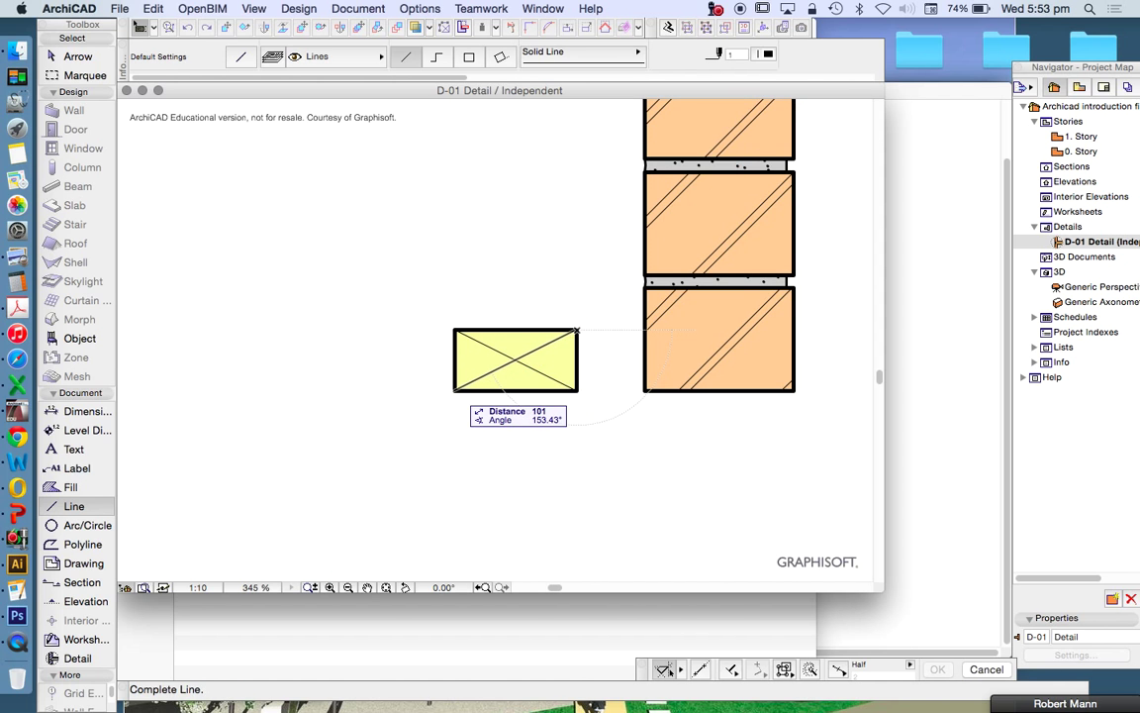
click(454, 391)
scroll(439, 256, down, 4)
key(Escape)
scroll(404, 269, up, 5)
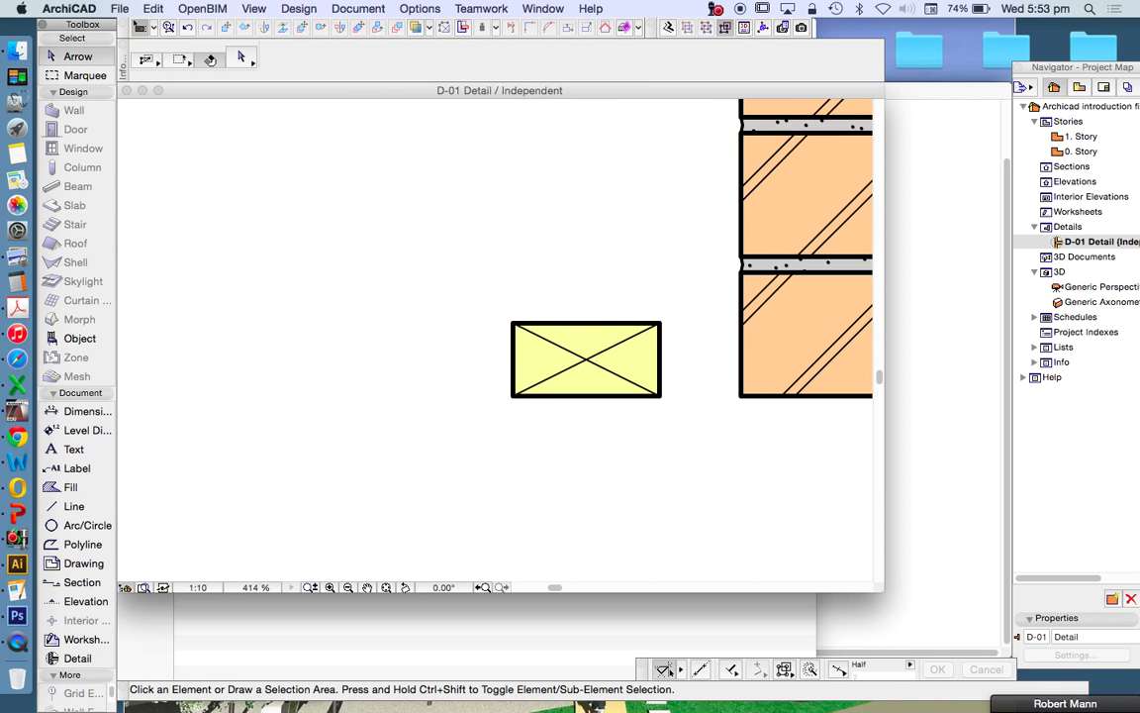
Draw a rectangular fill 10 thick and about 590 high, rising from the yellow member's lower-left corner along its left side
scroll(435, 296, down, 4)
scroll(495, 327, down, 3)
scroll(495, 326, up, 4)
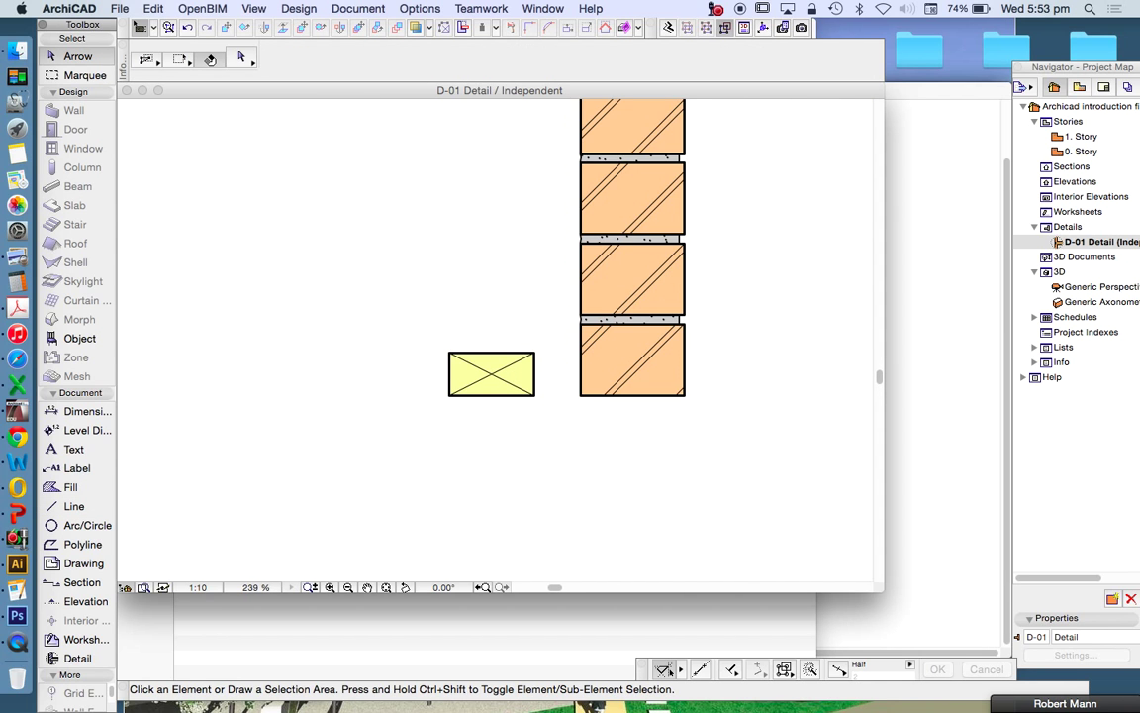
click(70, 487)
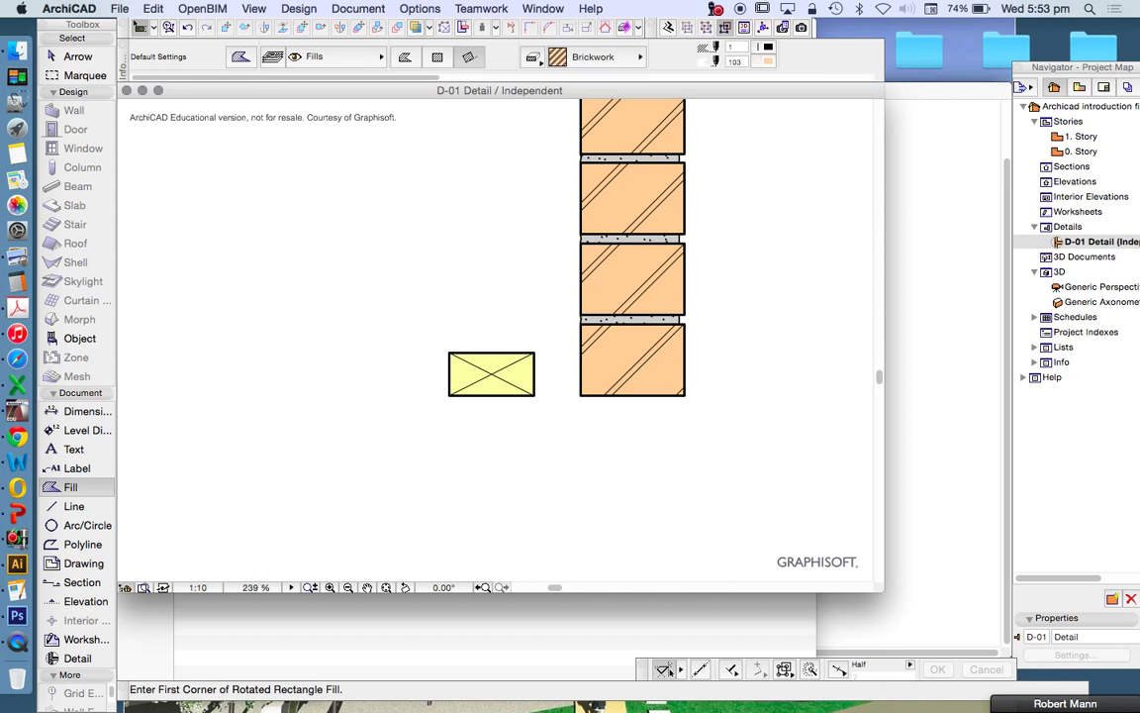
scroll(442, 371, up, 4)
click(455, 421)
scroll(458, 424, down, 5)
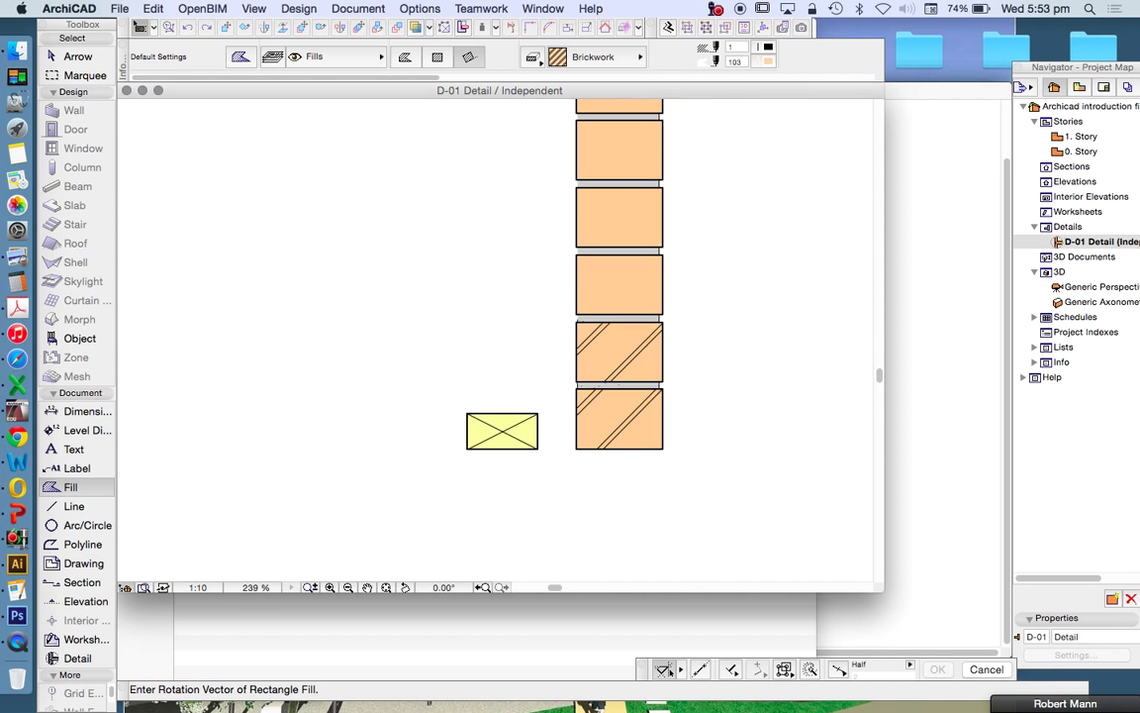
scroll(463, 183, down, 5)
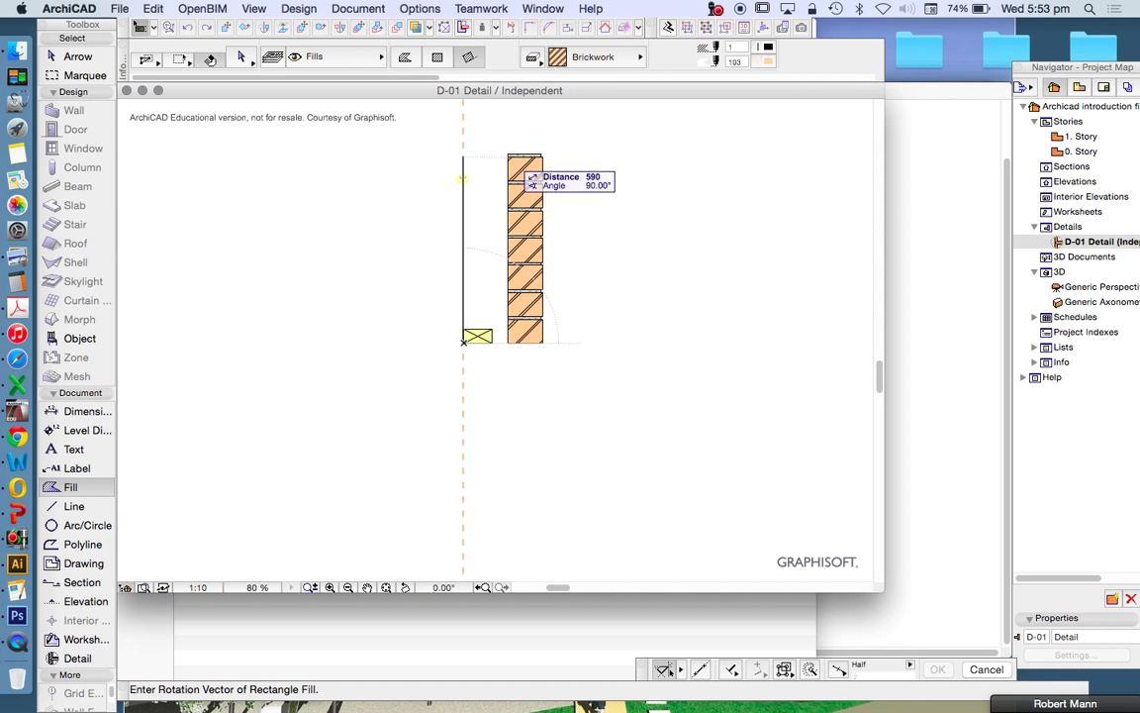
click(462, 156)
text(10)
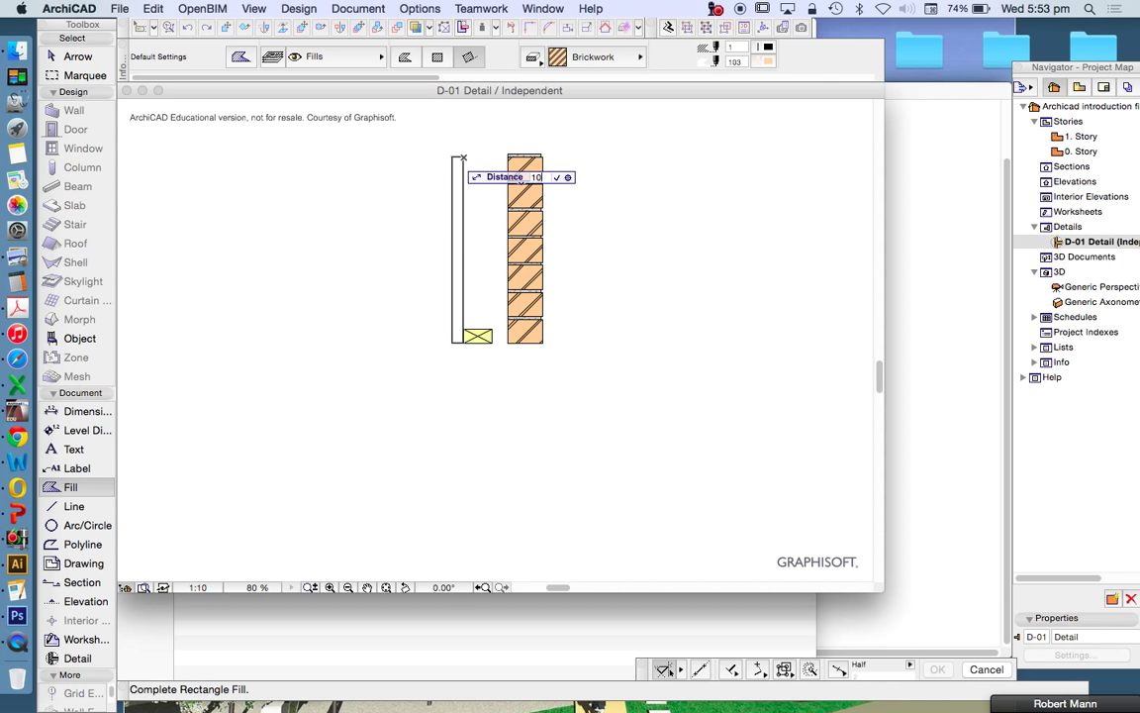
key(Return)
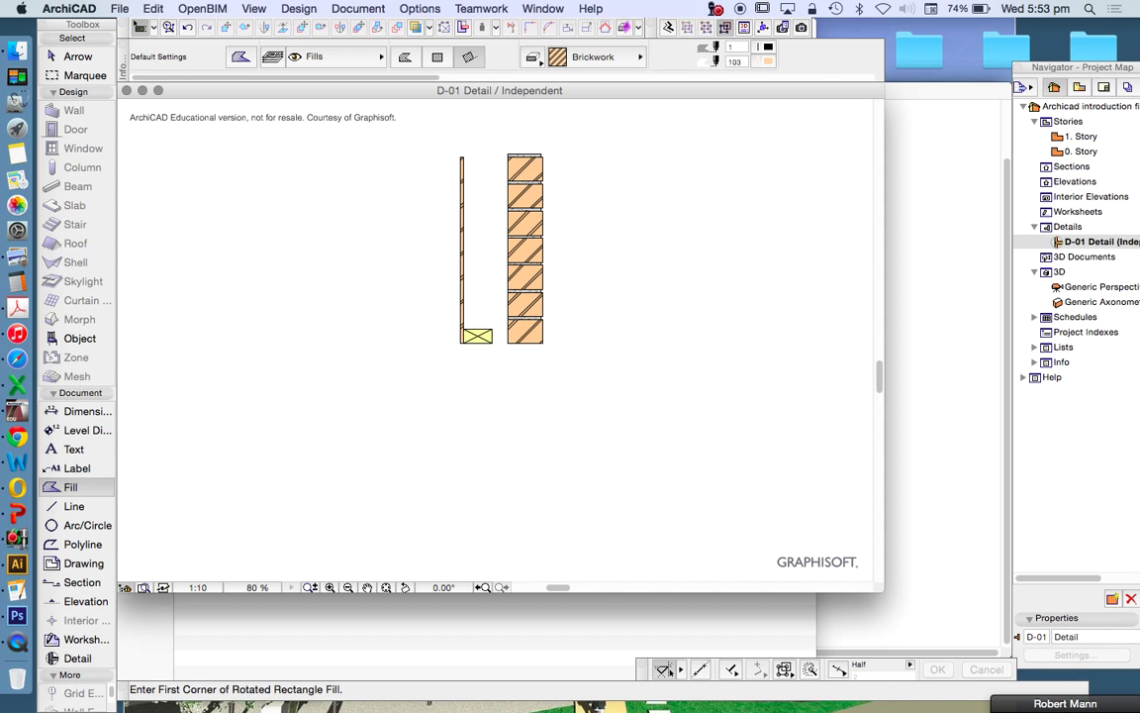
Change the thin vertical strip's fill pattern to Plaster
key(w)
click(461, 163)
click(606, 57)
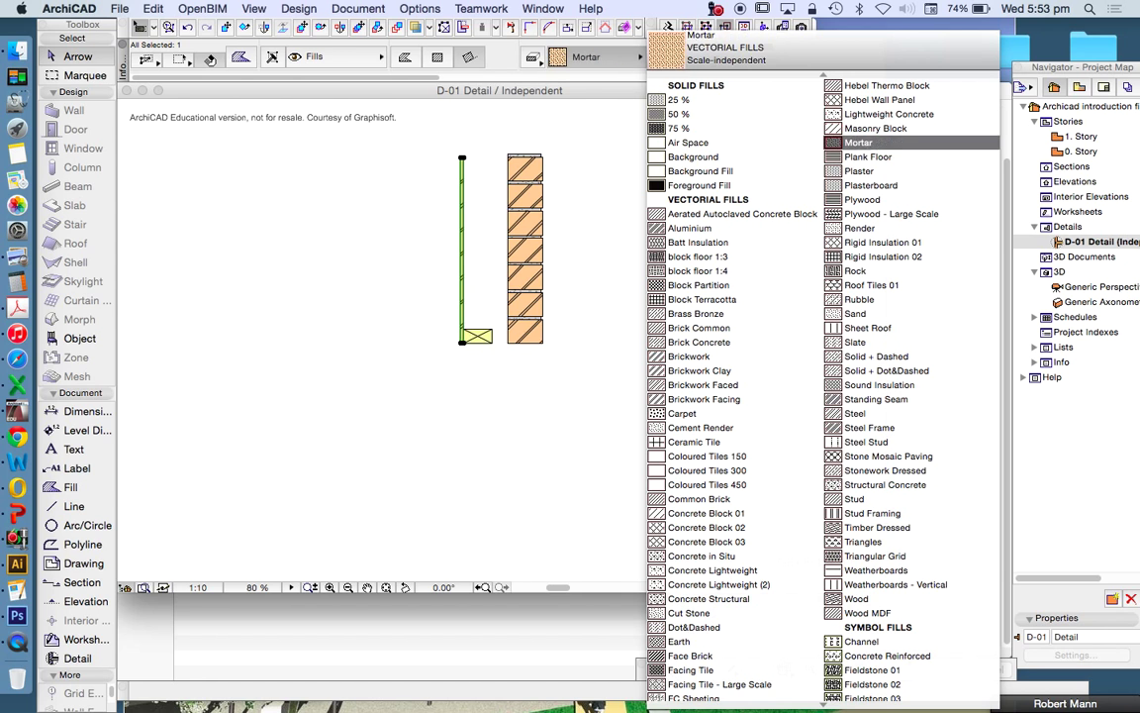
click(871, 171)
scroll(454, 155, up, 5)
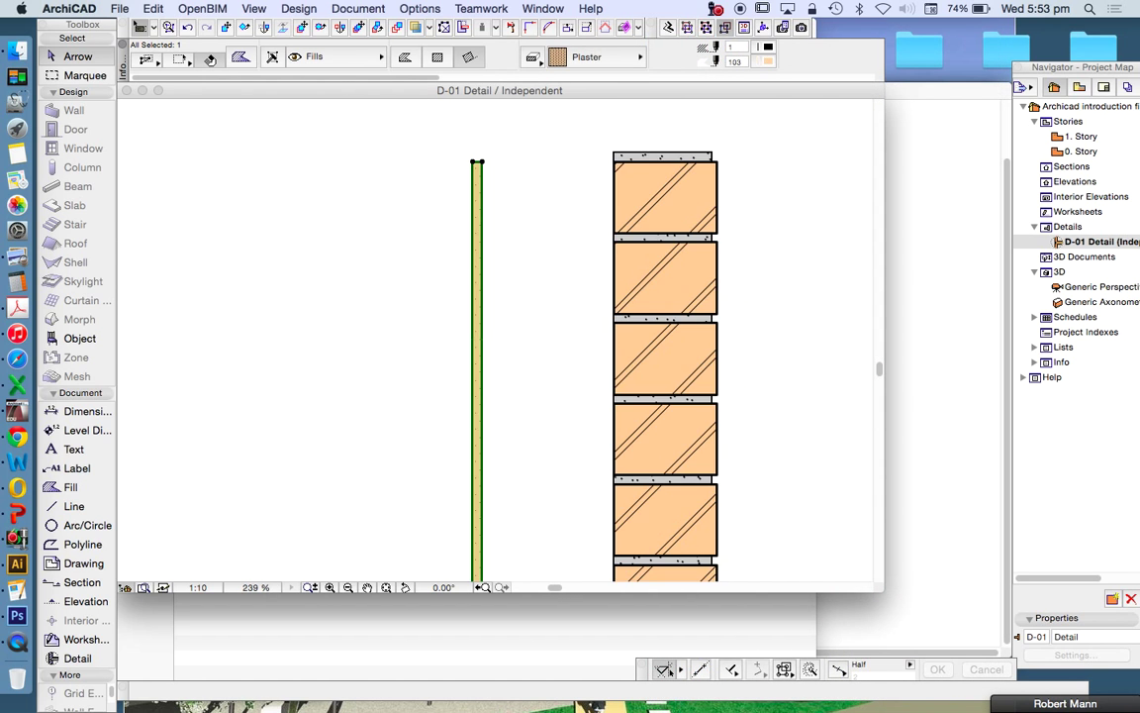
Set the plaster strip's fill foreground pen to 2 and its background colour to white
click(768, 48)
click(809, 55)
click(768, 62)
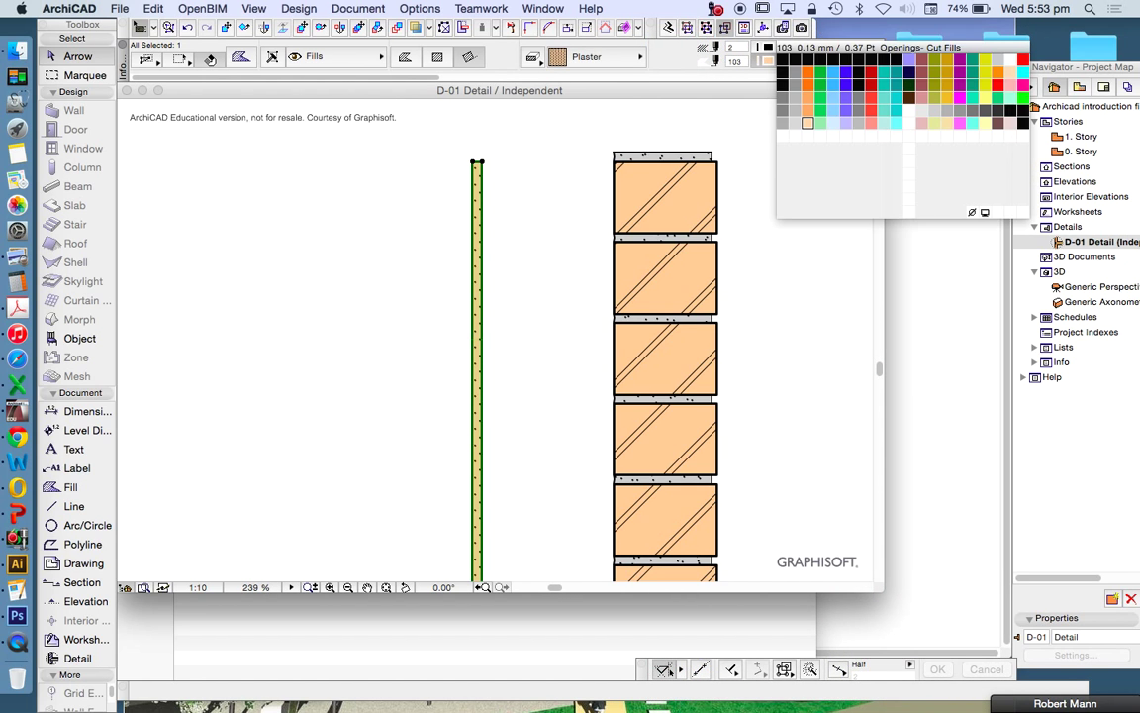
click(909, 123)
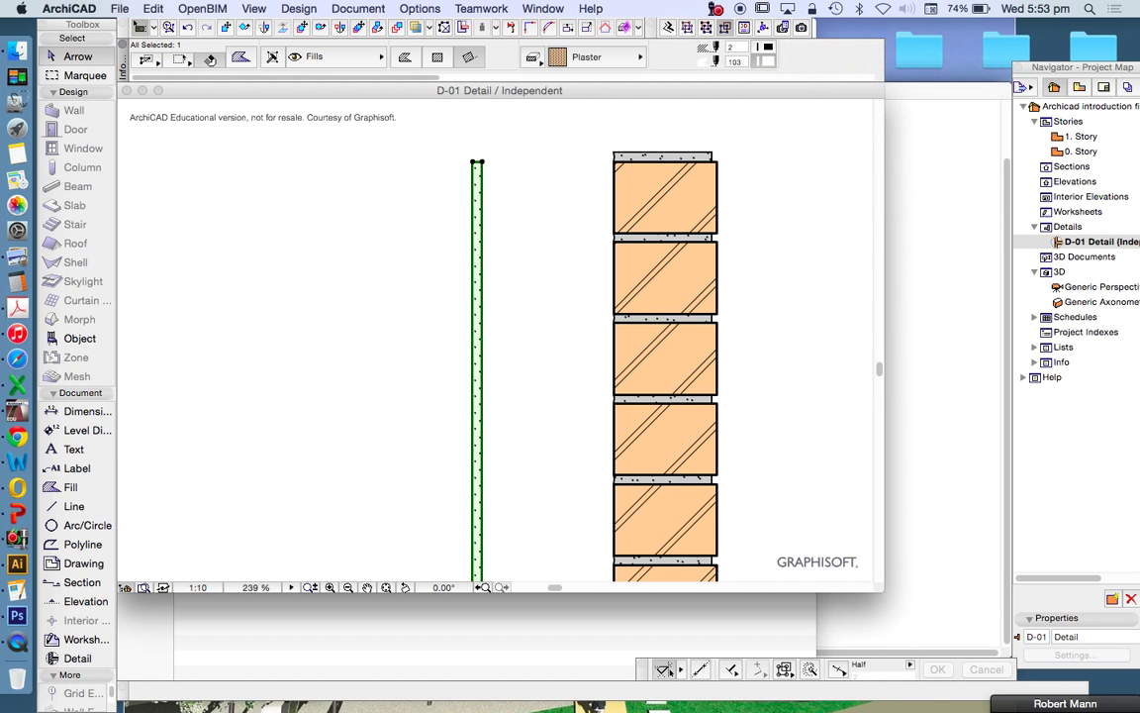
key(Escape)
Draw a vertical line from the yellow member's upper-right corner up to the level of the plaster strip's top
scroll(384, 161, down, 5)
scroll(452, 331, up, 2)
scroll(447, 326, up, 2)
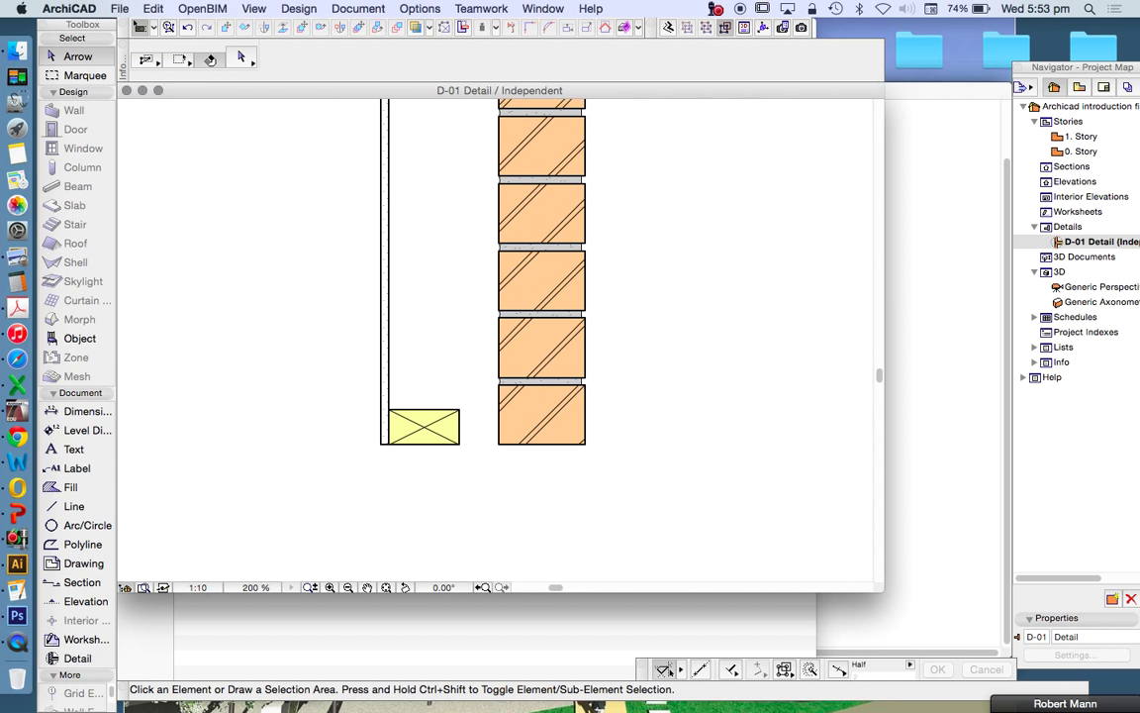
click(75, 506)
click(459, 408)
scroll(463, 443, down, 4)
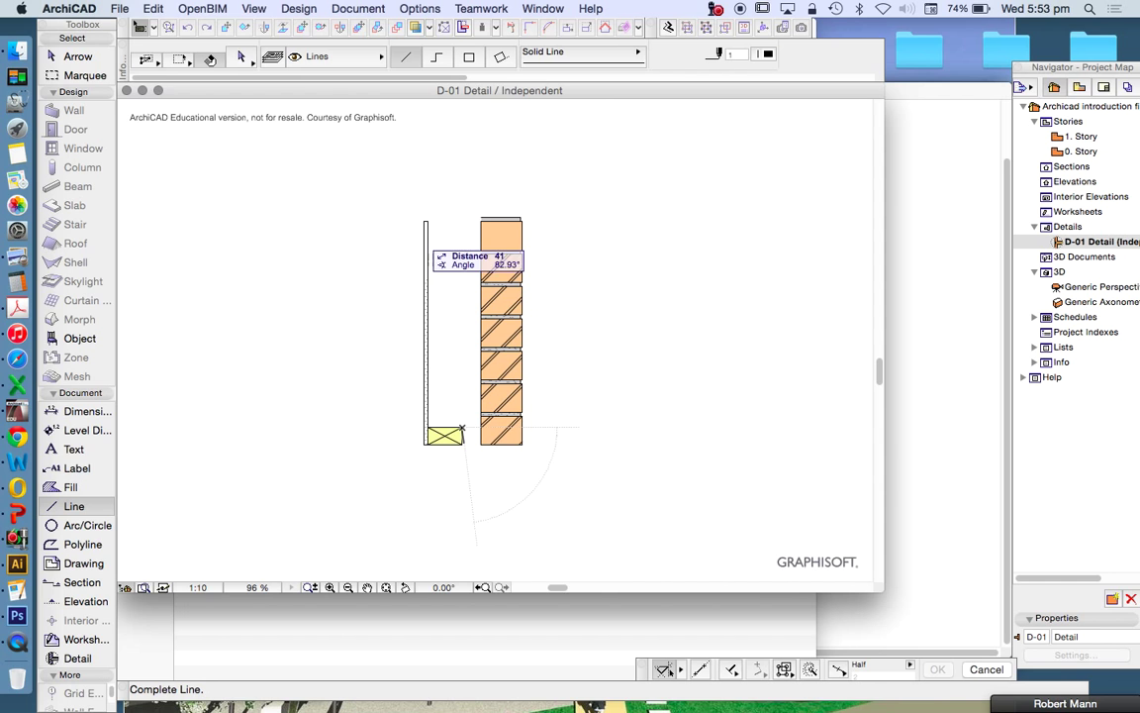
shift+click(429, 221)
scroll(401, 337, up, 5)
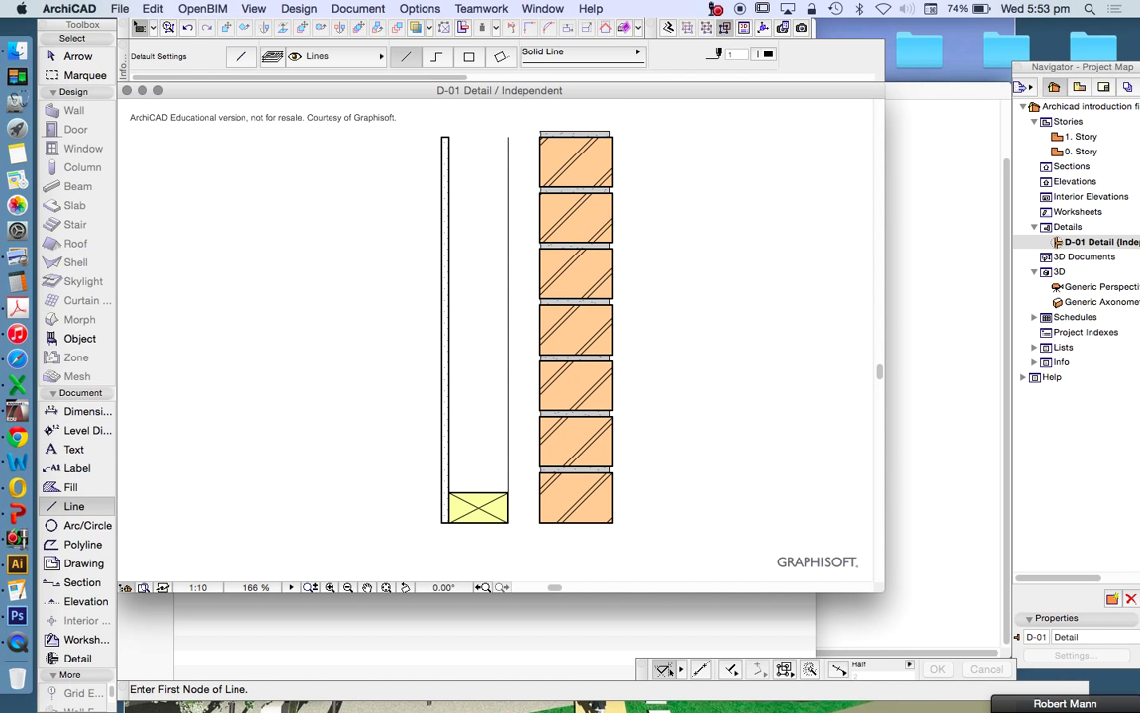
Open the default object settings and search the library for "ins"
scroll(584, 490, up, 4)
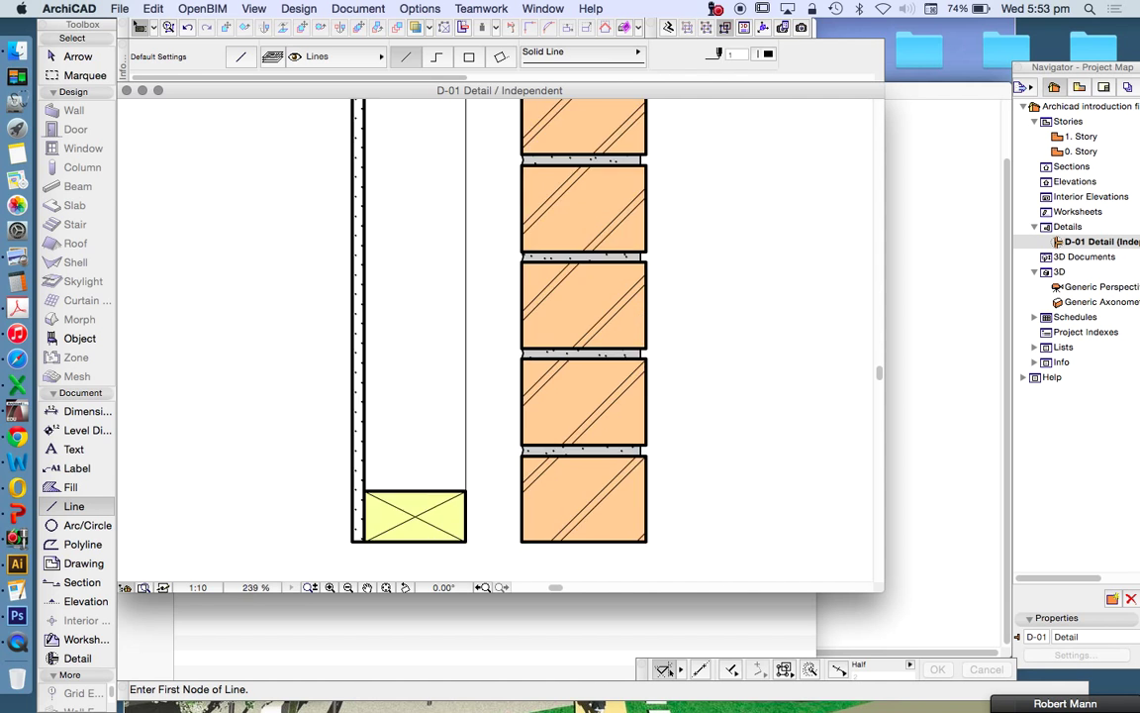
scroll(502, 313, down, 3)
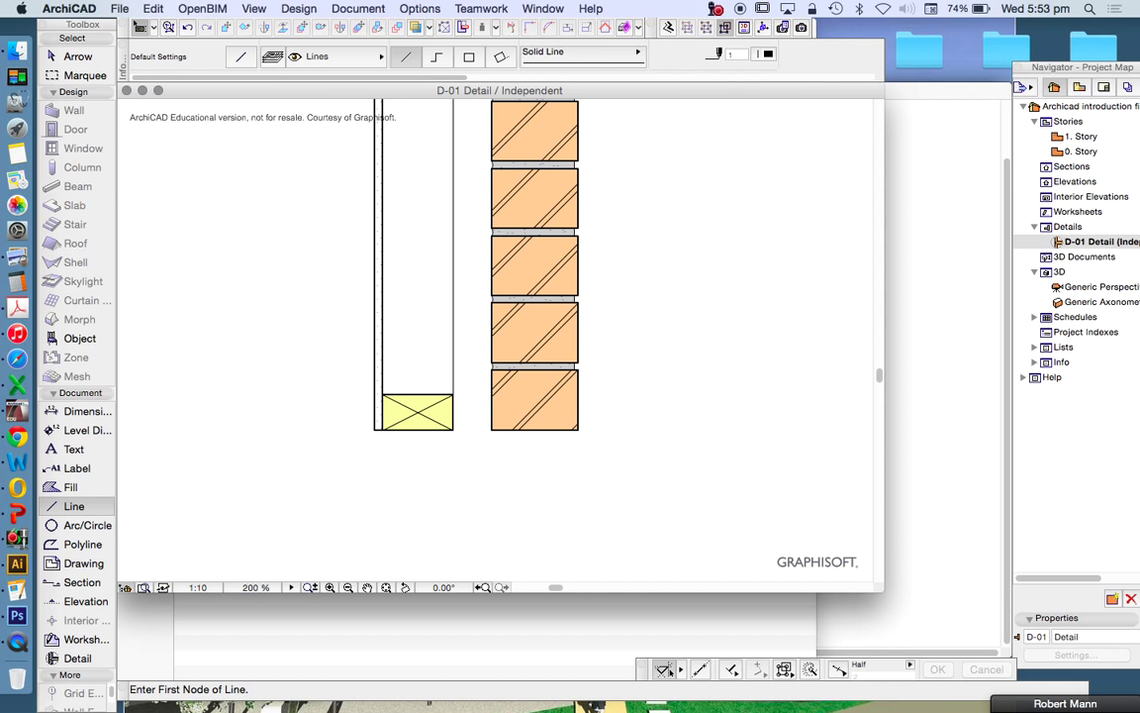
double_click(79, 339)
click(240, 57)
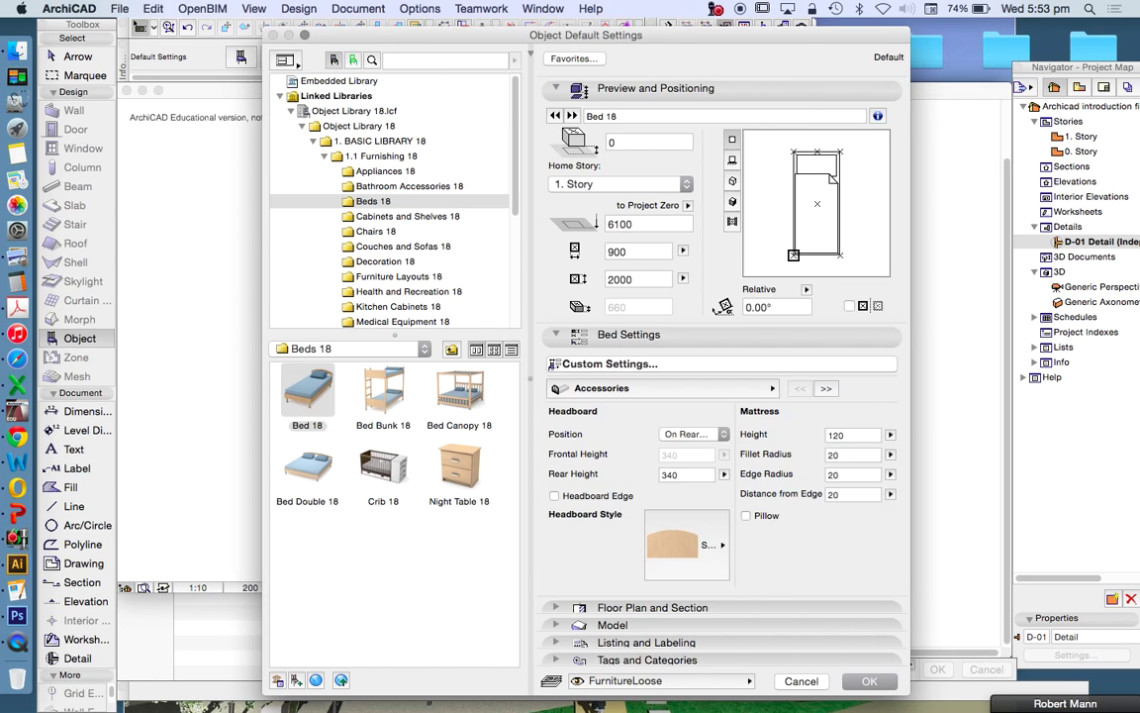
click(425, 60)
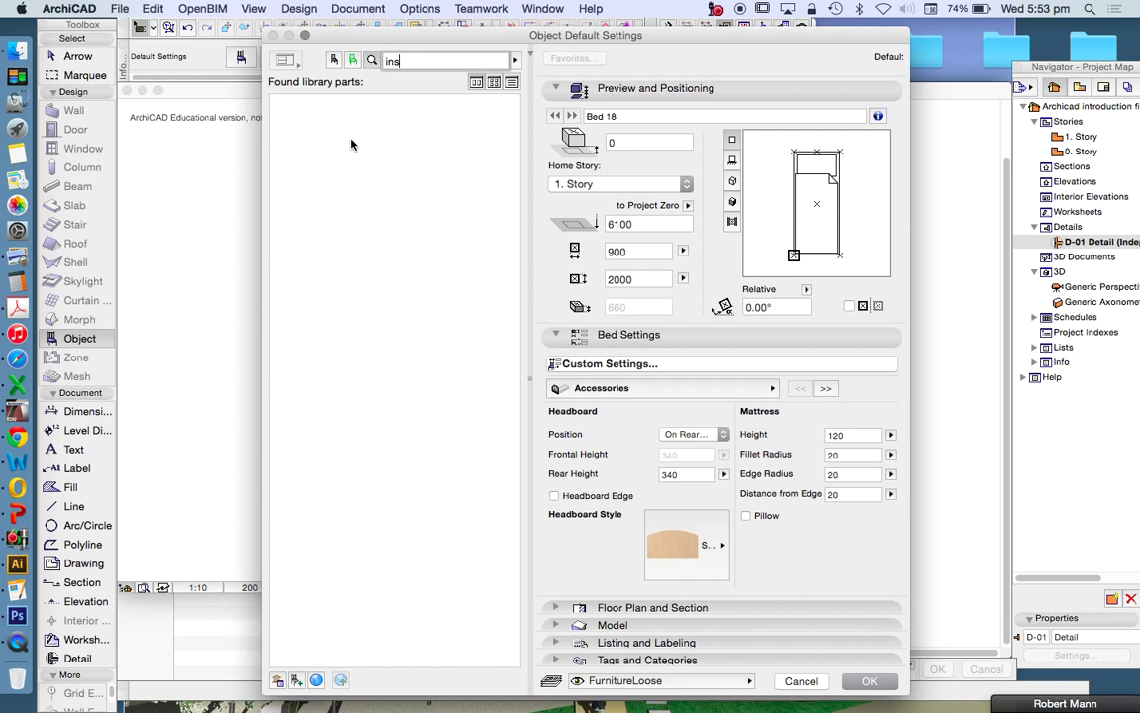
key(Return)
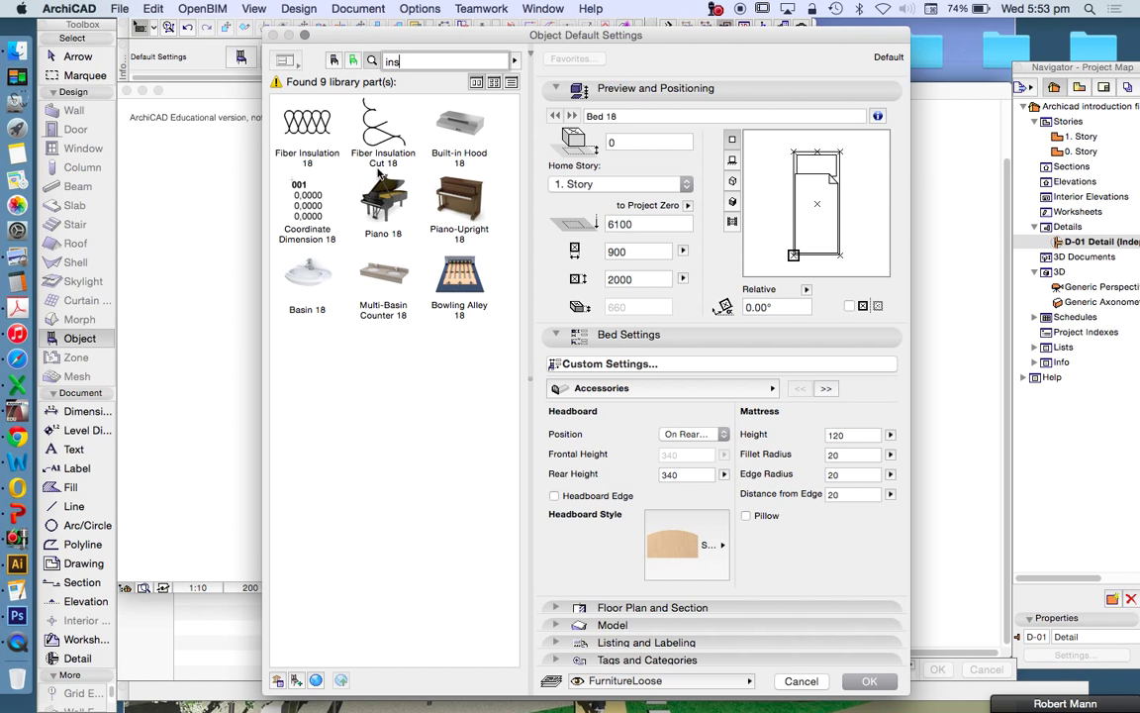
Choose the Fiber Insulation 18 object and place it in the empty area left of the plaster strip
click(317, 119)
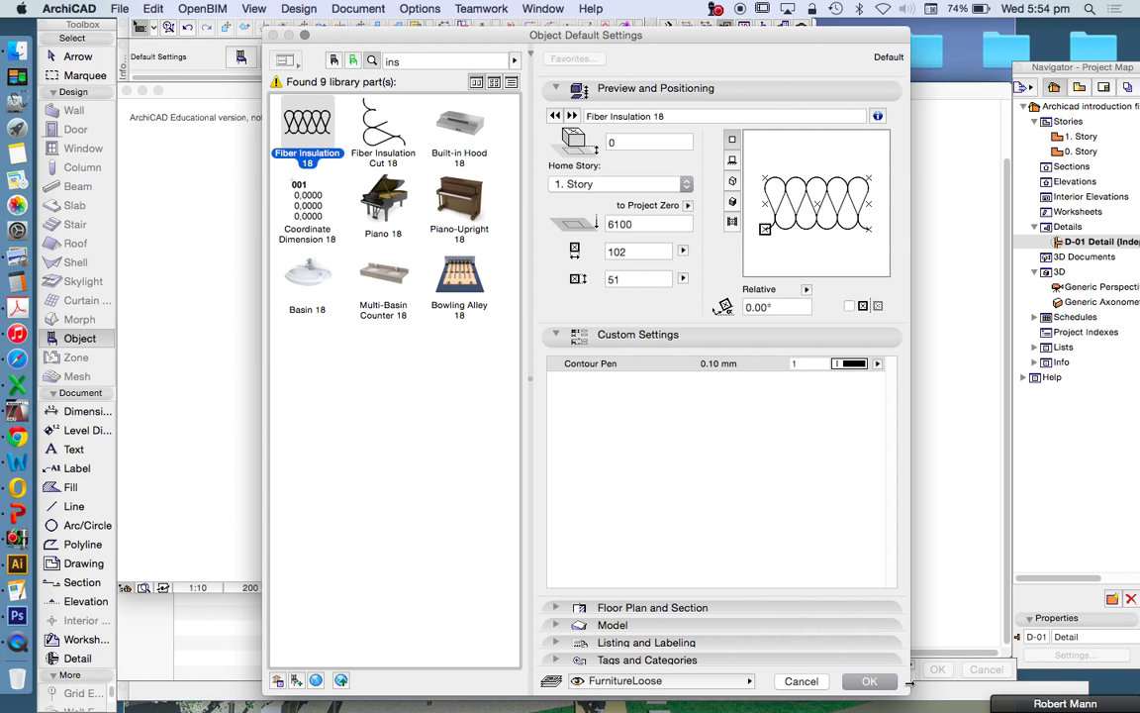
click(869, 681)
key(Escape)
click(251, 315)
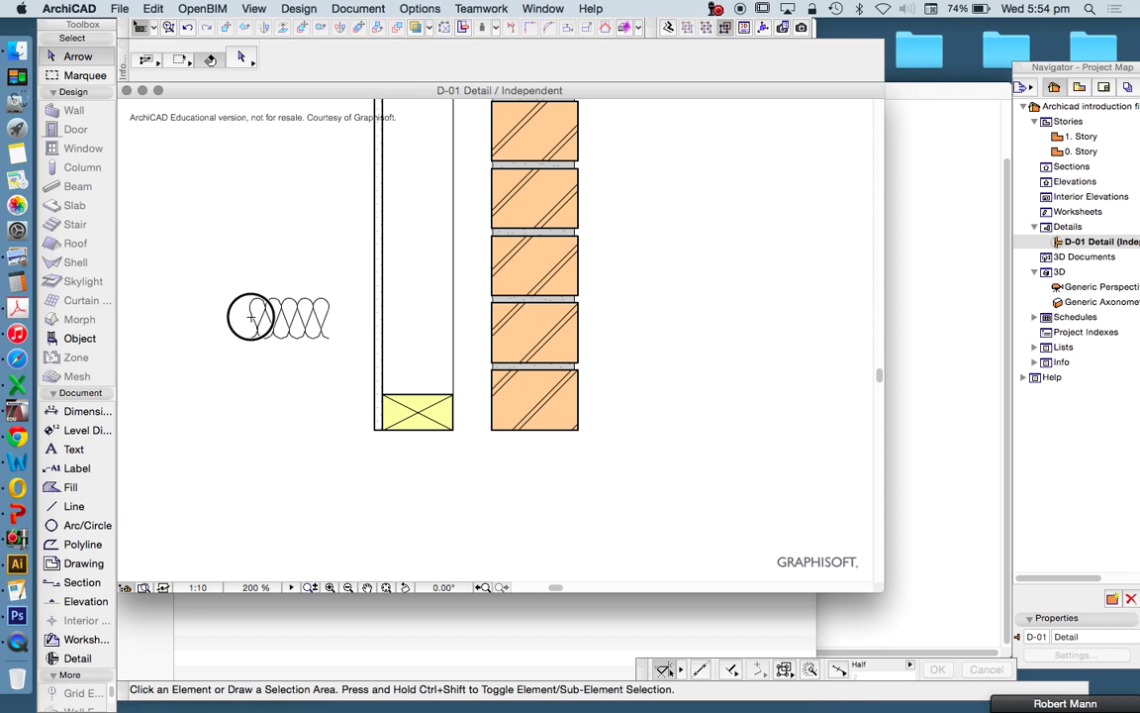
Rotate the insulation 90° counterclockwise about its left midpoint so that it stands upright
click(244, 28)
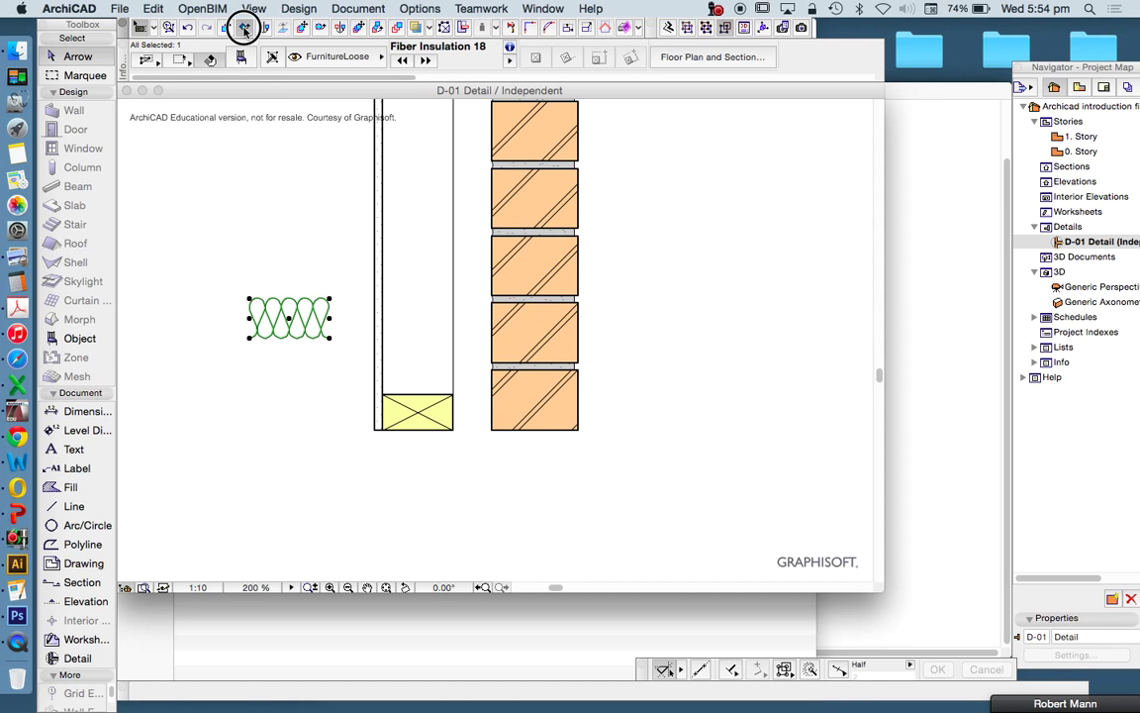
click(248, 318)
click(341, 317)
click(249, 232)
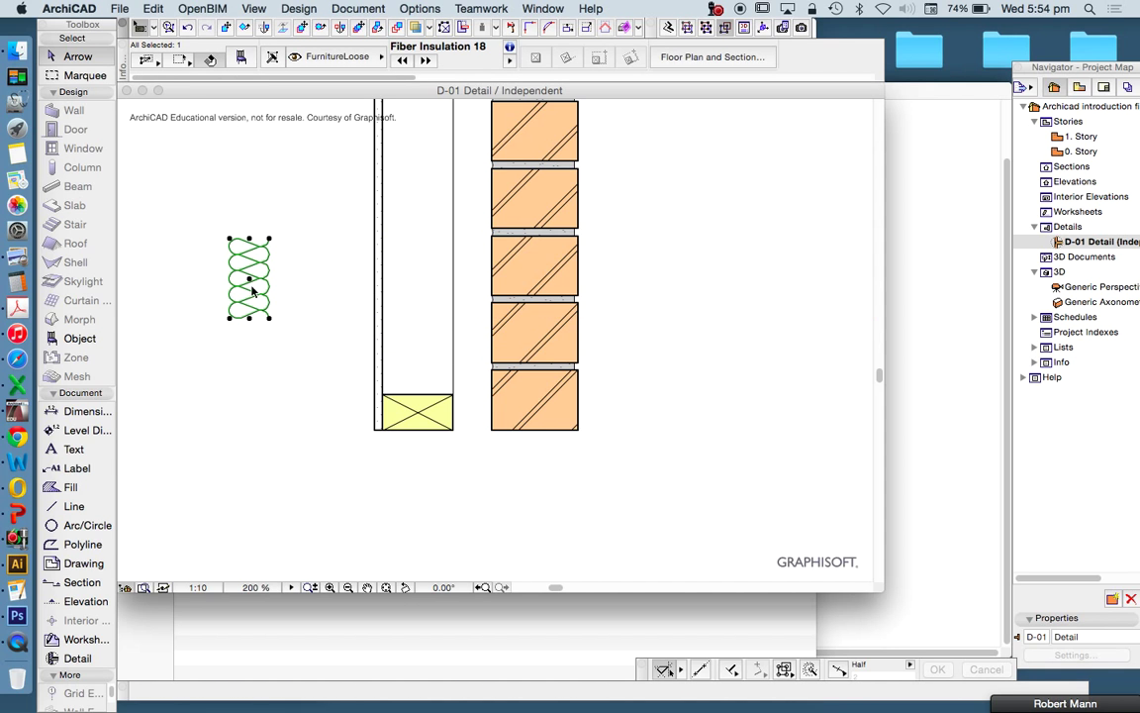
click(248, 317)
scroll(384, 390, up, 5)
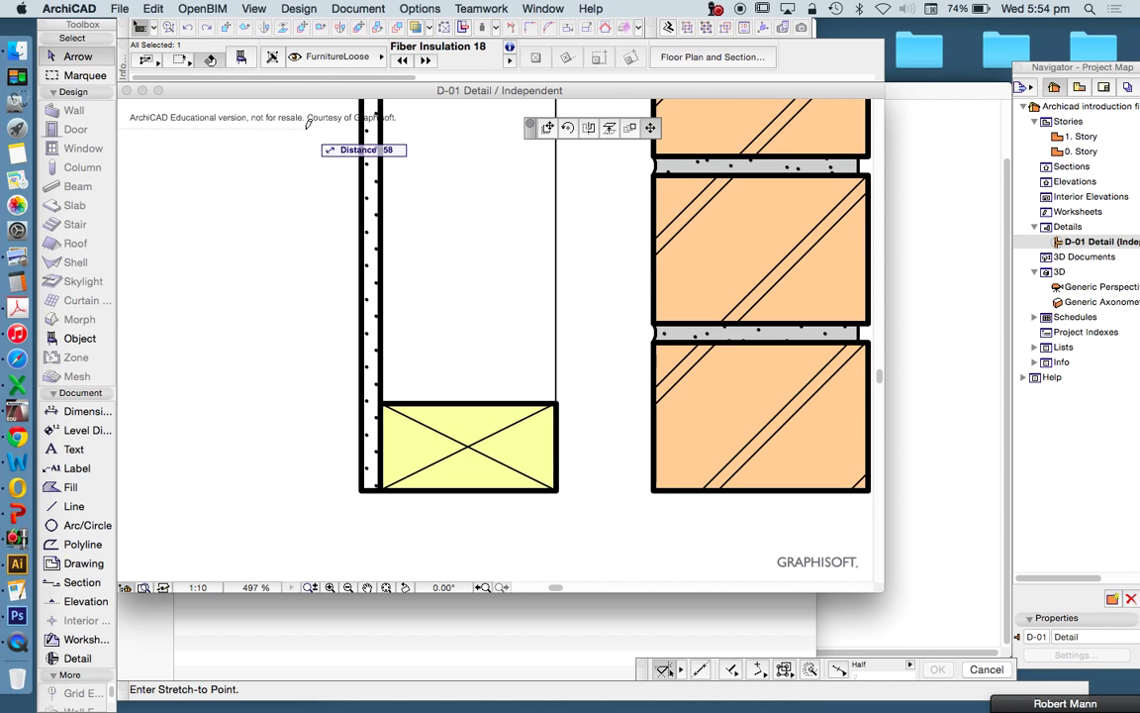
key(Escape)
Drag the insulation into the space between the plaster strip and the thin vertical line, directly above the crossed yellow member
scroll(364, 213, down, 3)
click(226, 28)
click(200, 211)
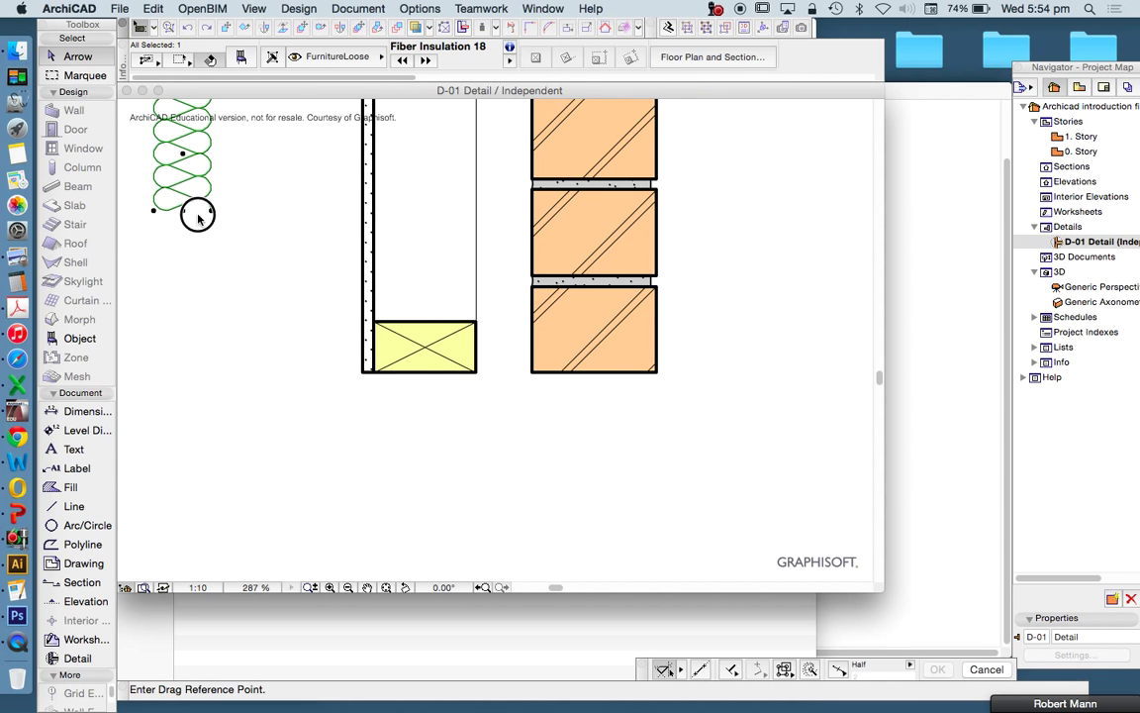
scroll(449, 317, up, 2)
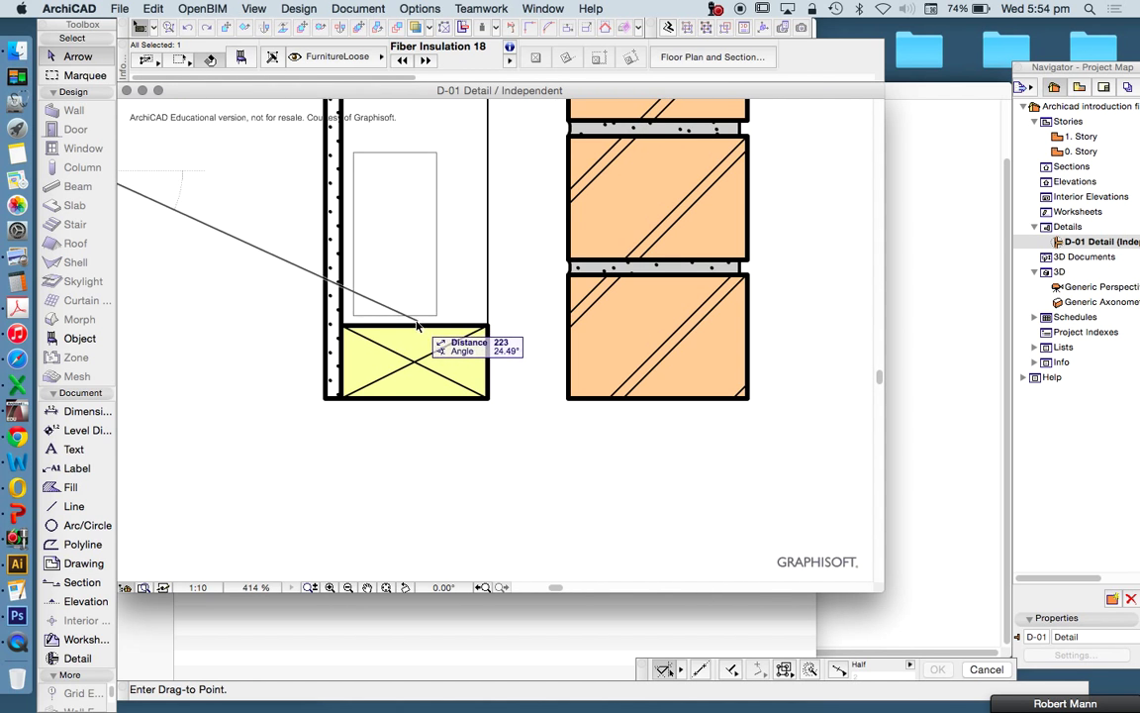
click(416, 324)
Set the insulation down on the crossed timber member and stretch it to fill the space beside the plaster strip up to the wall's top
click(416, 322)
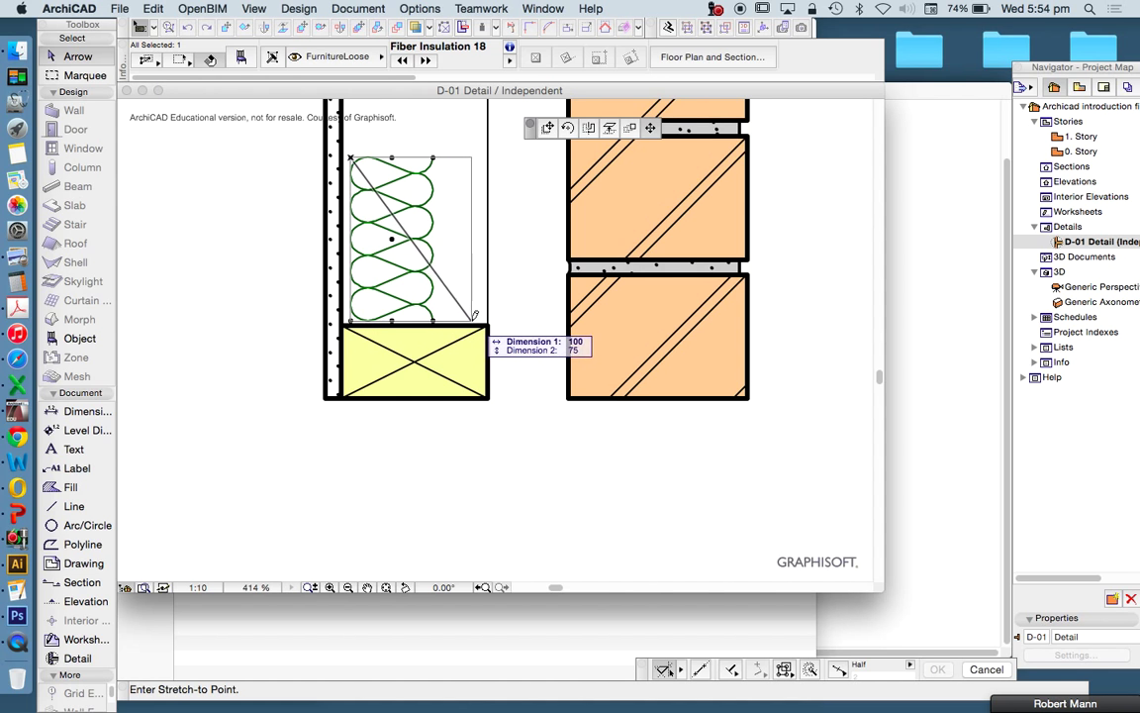
scroll(479, 319, down, 10)
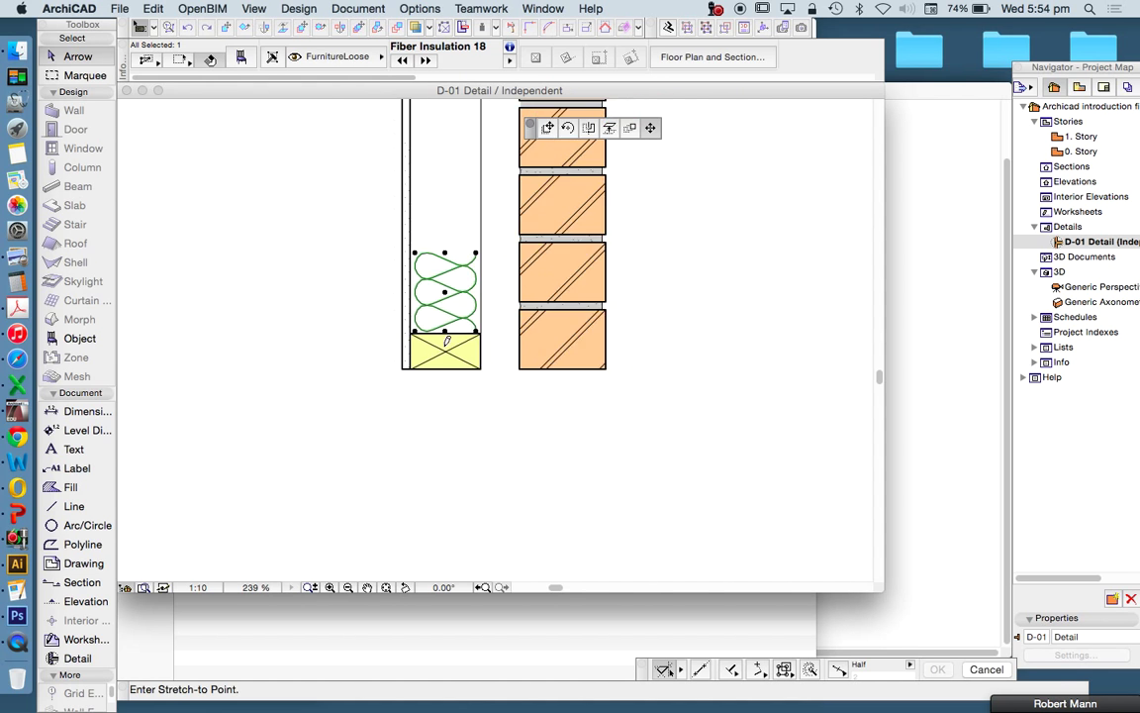
scroll(451, 247, up, 2)
click(457, 193)
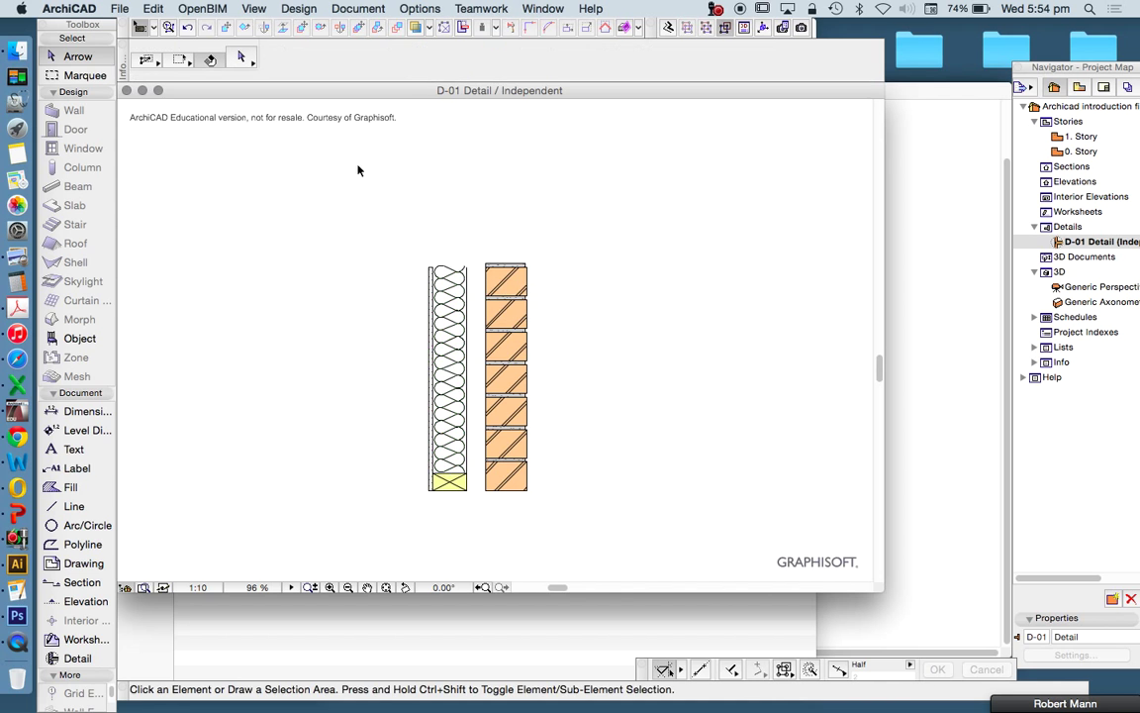
Examine the wall detail from the plaster lining and insulation across the cavity to the brick courses
scroll(454, 255, down, 1)
scroll(471, 389, up, 1)
scroll(460, 229, down, 1)
scroll(505, 253, up, 1)
scroll(510, 267, up, 1)
scroll(535, 327, down, 1)
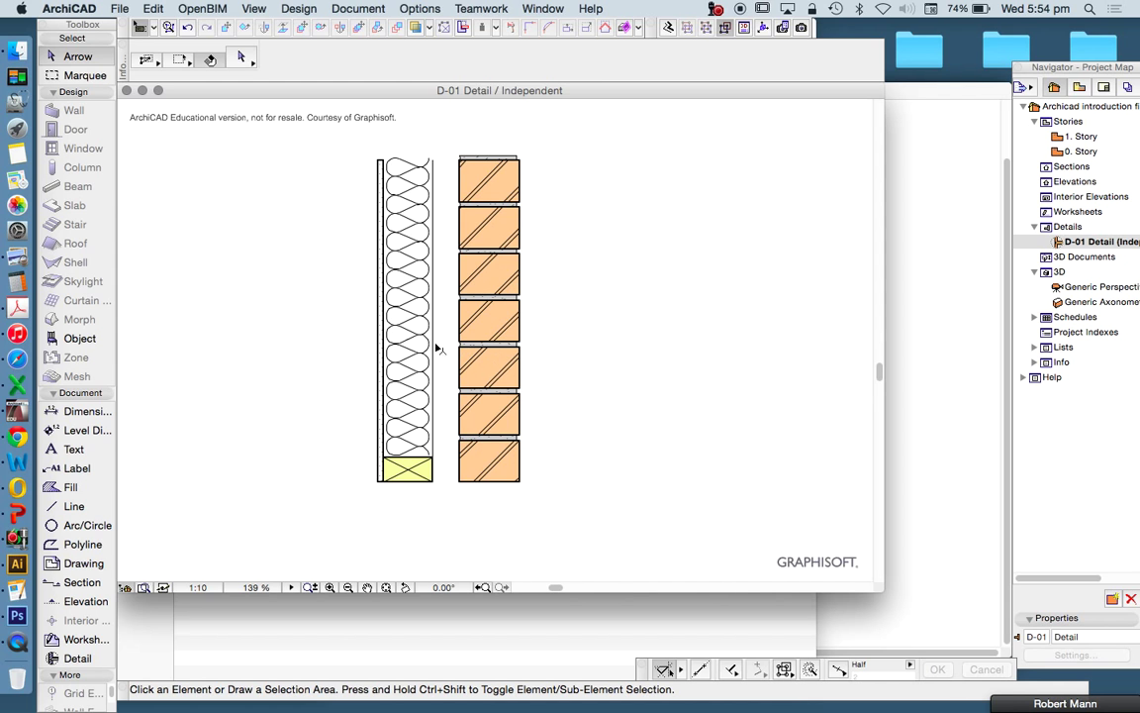
scroll(534, 330, up, 2)
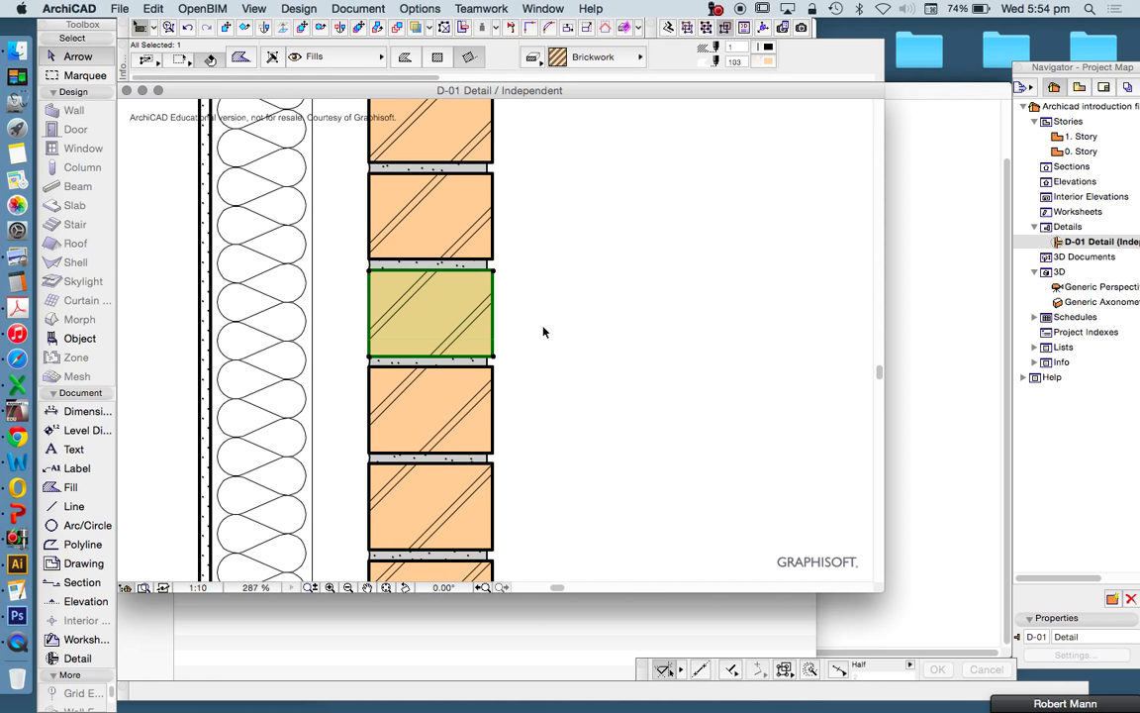
scroll(550, 292, down, 1)
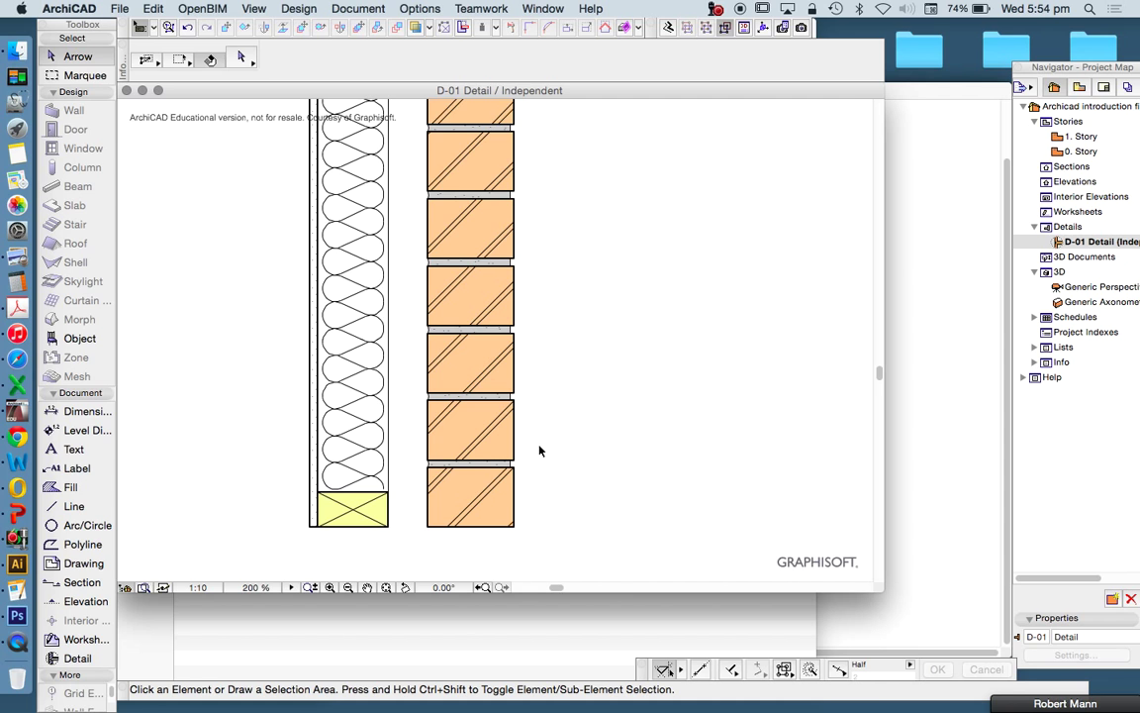
scroll(540, 452, down, 1)
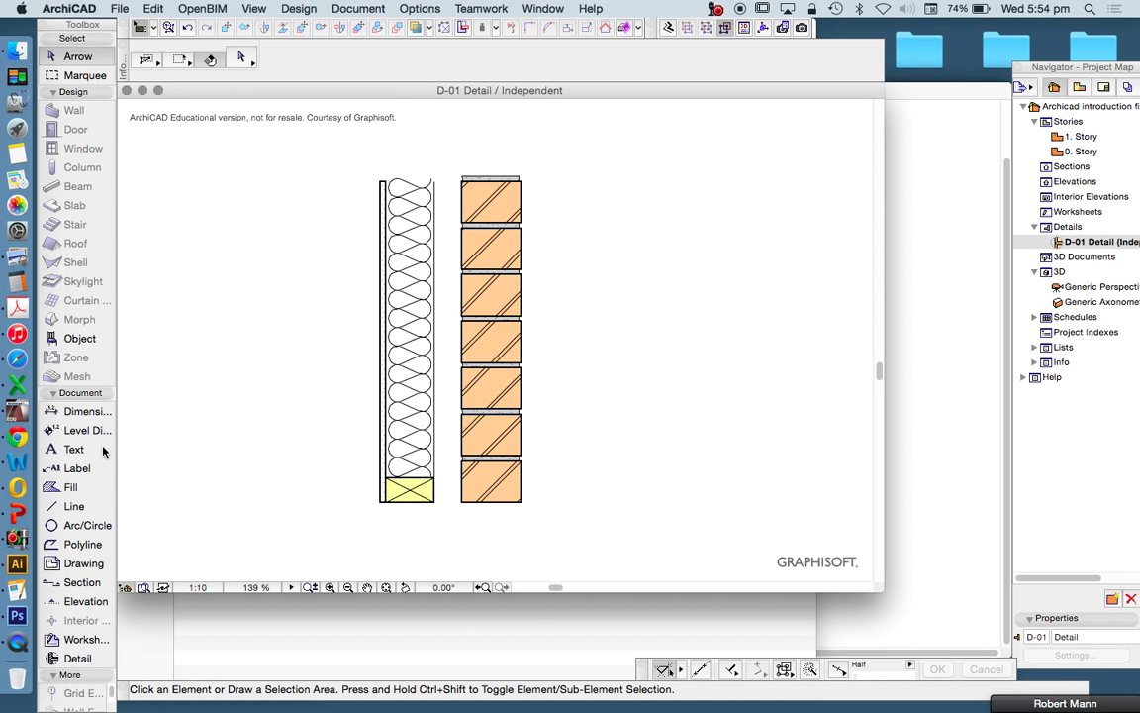
Place a horizontal dimension chain below the wall's base, covering the plaster strip, timber member, cavity and brick thickness
click(80, 411)
scroll(429, 54, right, 5)
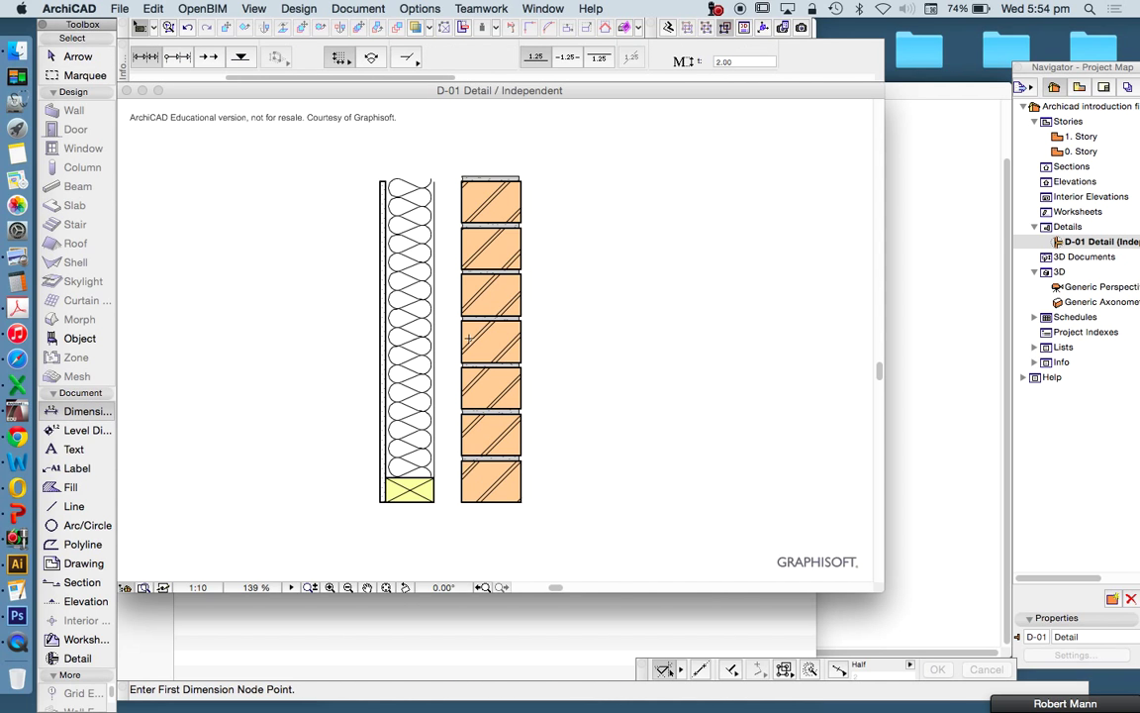
scroll(451, 535, up, 5)
click(477, 452)
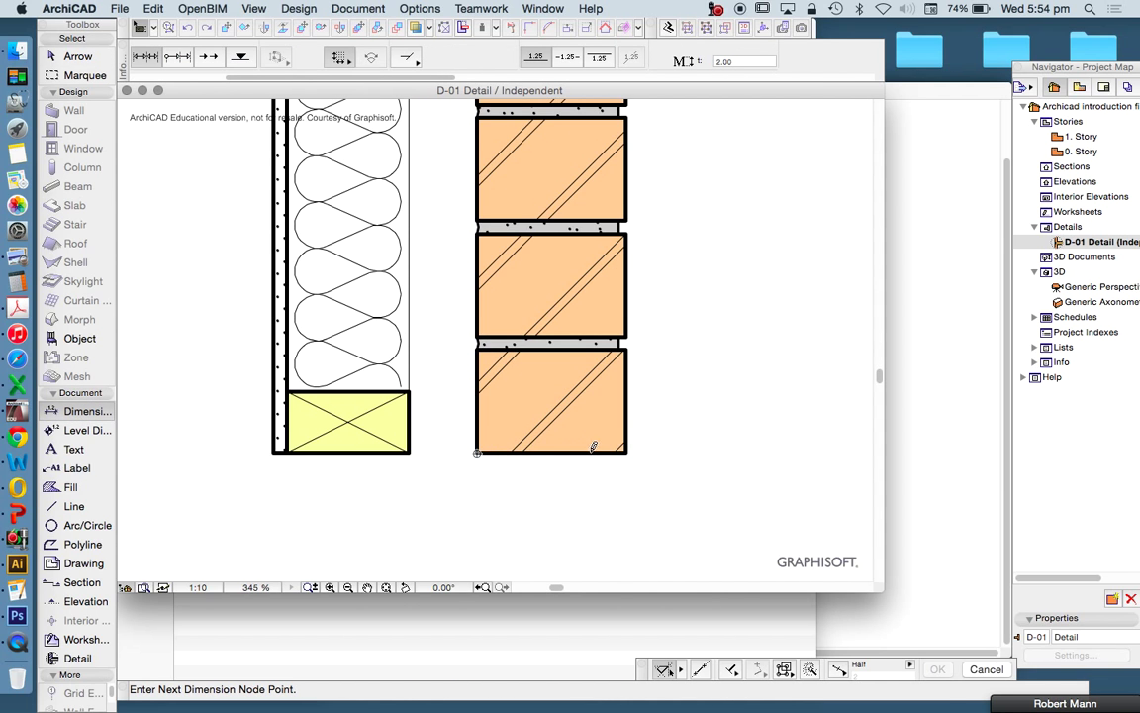
scroll(642, 351, down, 3)
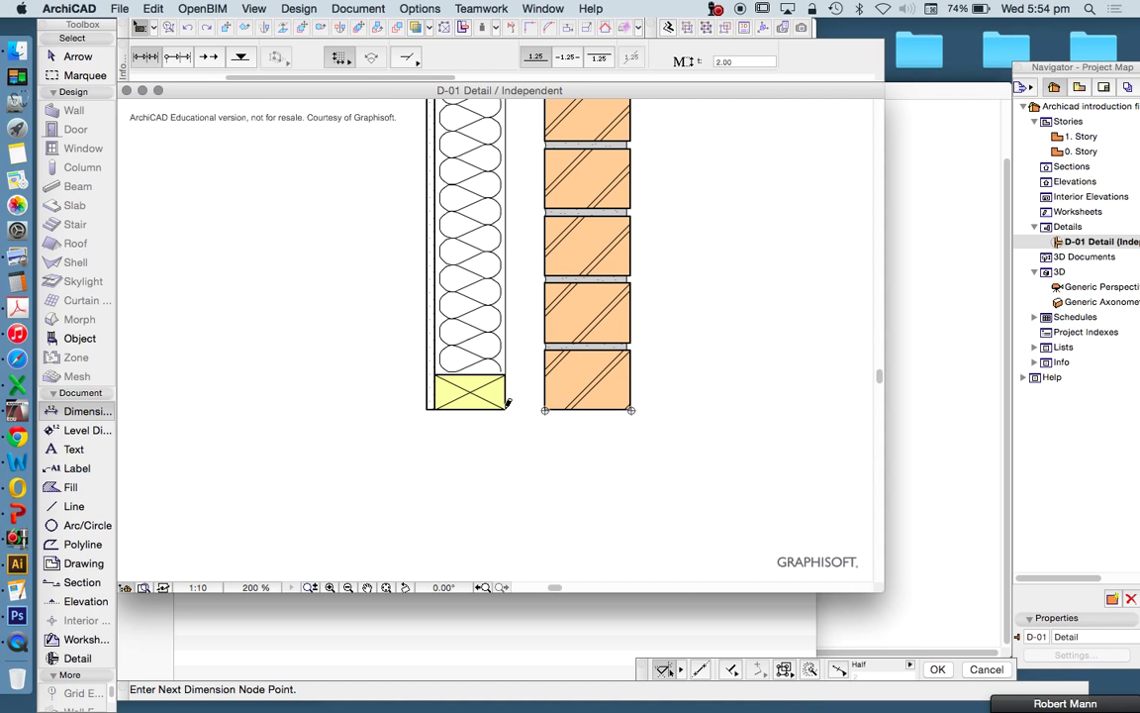
scroll(437, 425, up, 2)
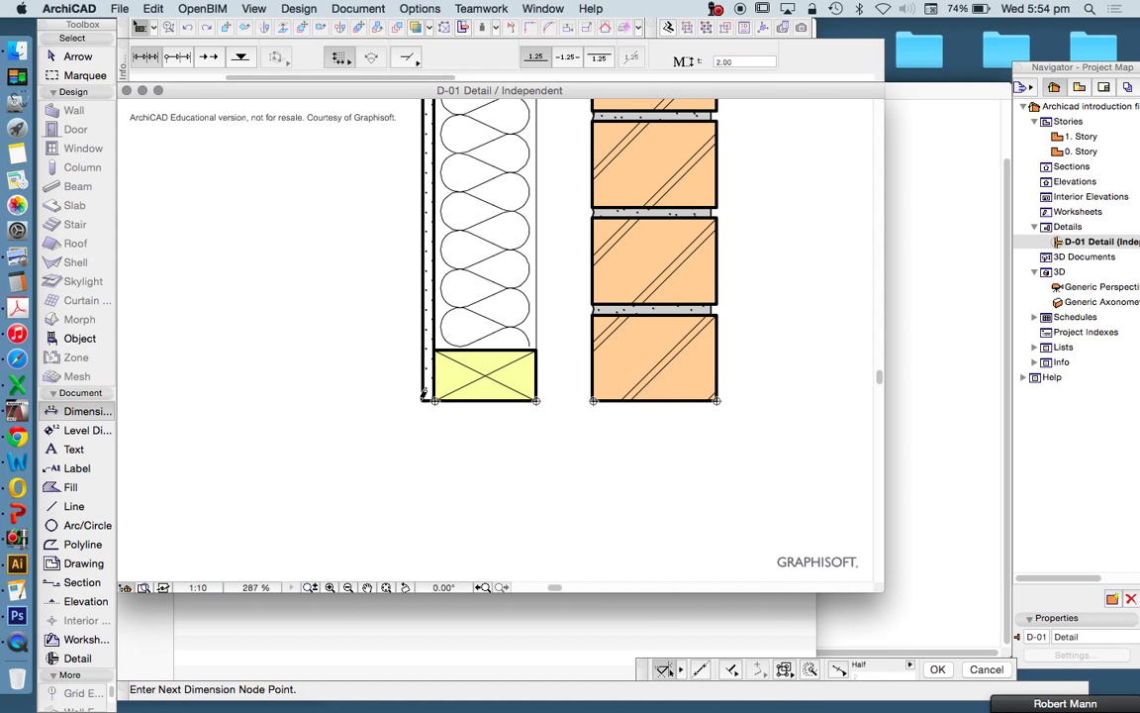
double_click(423, 397)
scroll(420, 346, down, 3)
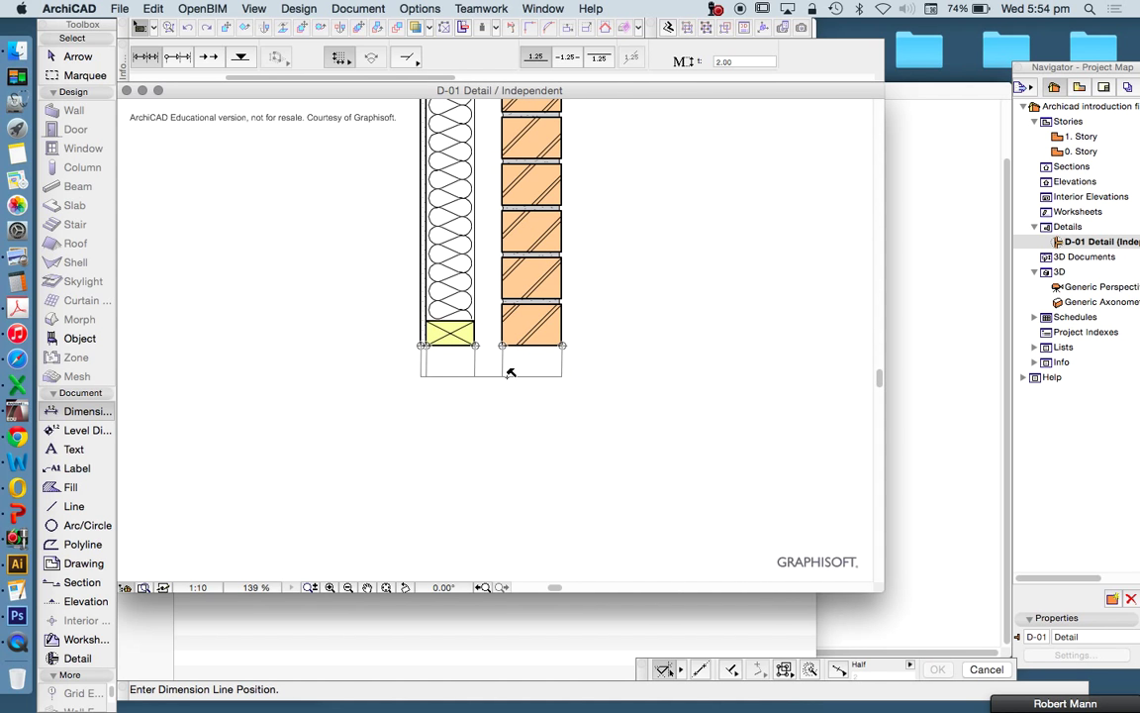
click(509, 377)
Move the dimension chain slightly further down from the wall's base and deselect it
scroll(512, 390, up, 2)
key(Escape)
drag(513, 370, 511, 387)
click(654, 374)
scroll(593, 459, down, 3)
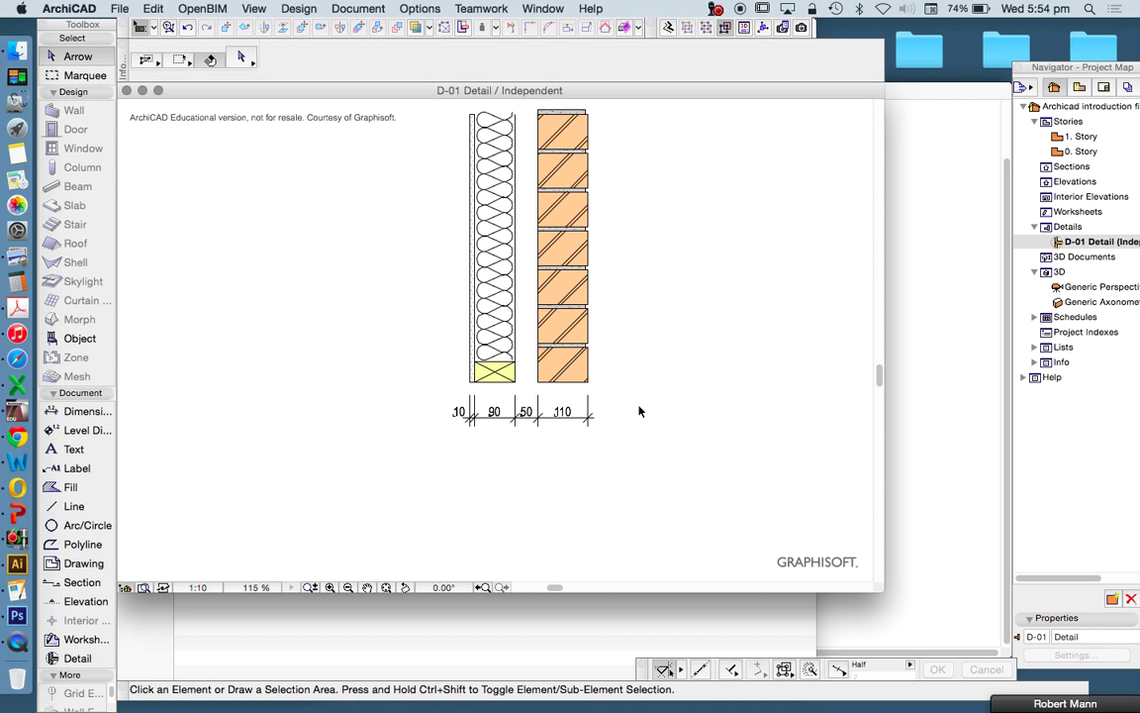